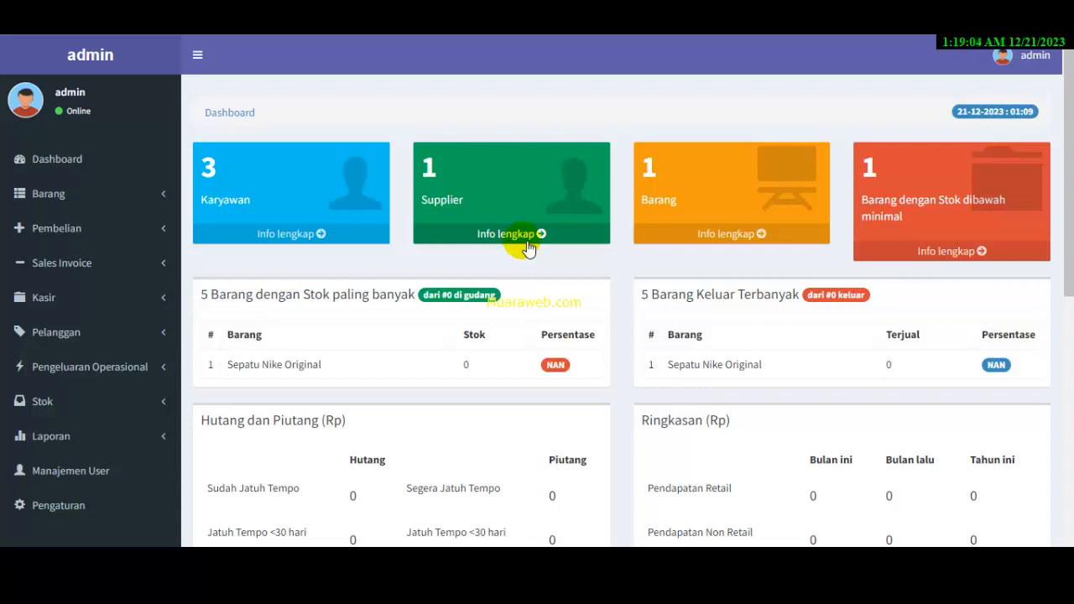
Review the dashboard's summary cards, stock tables, debt and income summaries, and the revenue and expense charts.
{"action": "scroll", "coordinate": [772, 377], "scroll_direction": "down", "scroll_amount": 1}
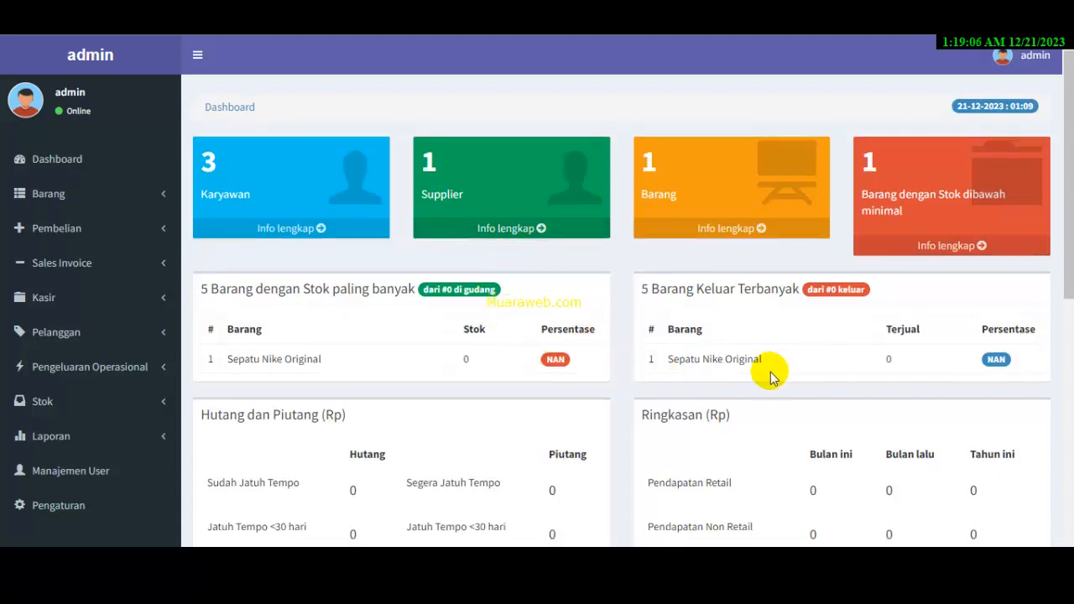
{"action": "scroll", "coordinate": [772, 377], "scroll_direction": "down", "scroll_amount": 3}
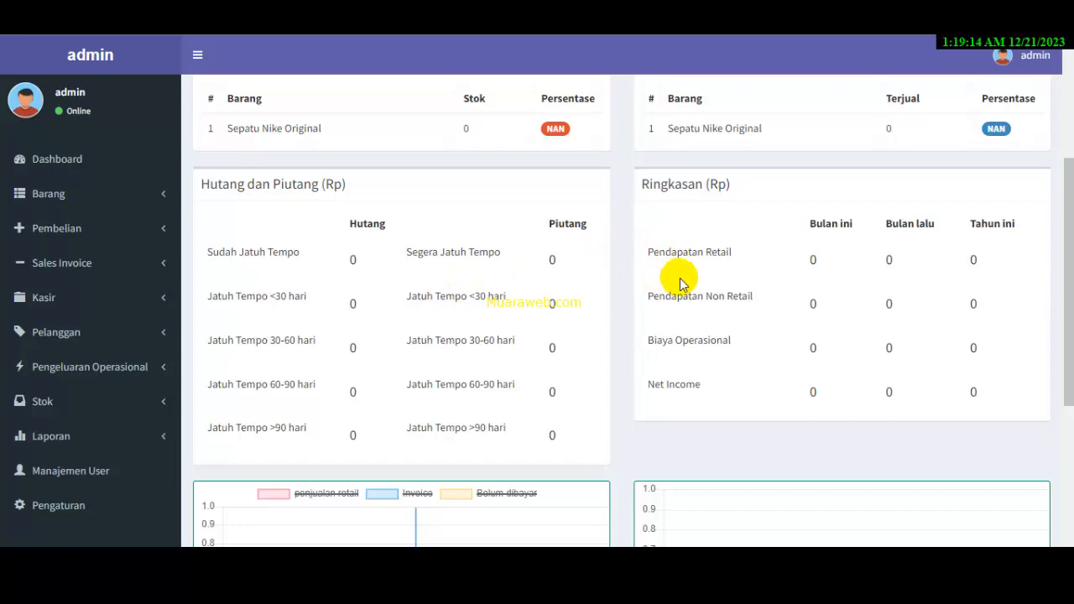
{"action": "scroll", "coordinate": [679, 283], "scroll_direction": "down", "scroll_amount": 4}
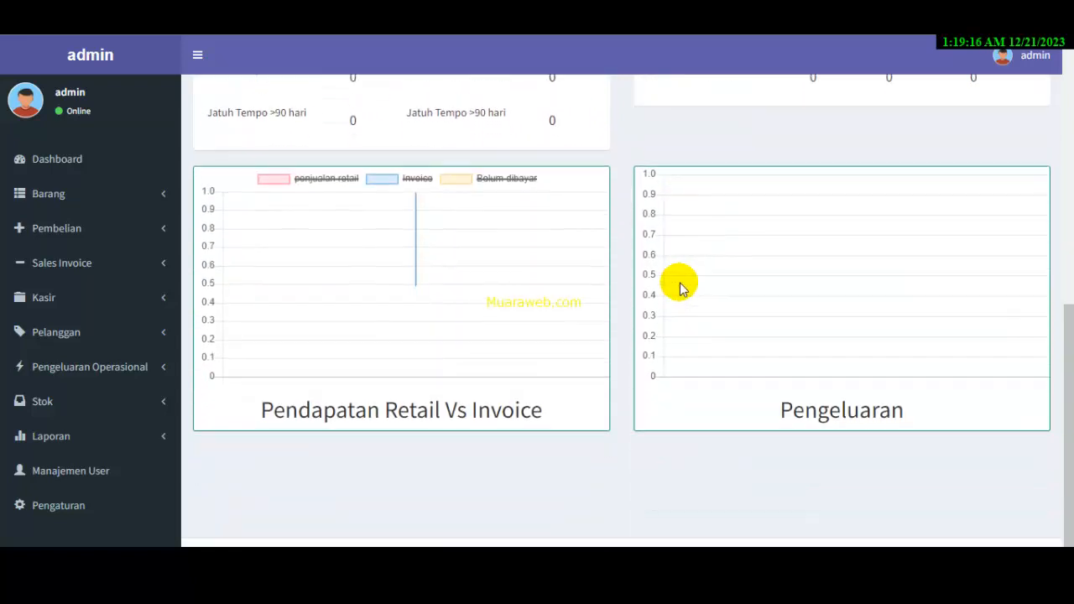
{"action": "scroll", "coordinate": [679, 287], "scroll_direction": "up", "scroll_amount": 5}
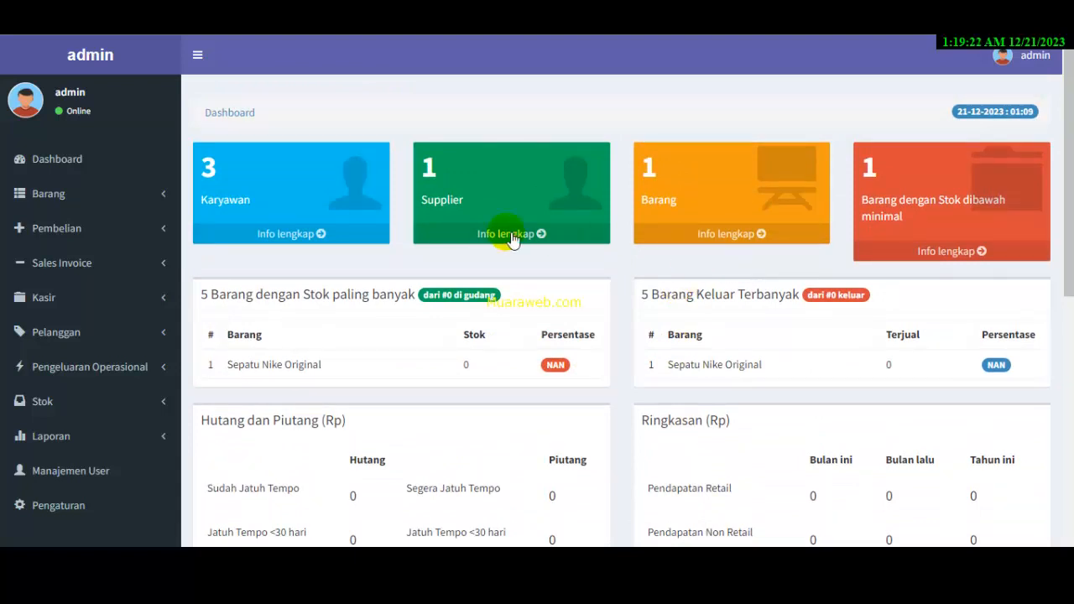
Open the item data list under Barang and start adding a new item.
{"action": "left_click", "coordinate": [172, 200]}
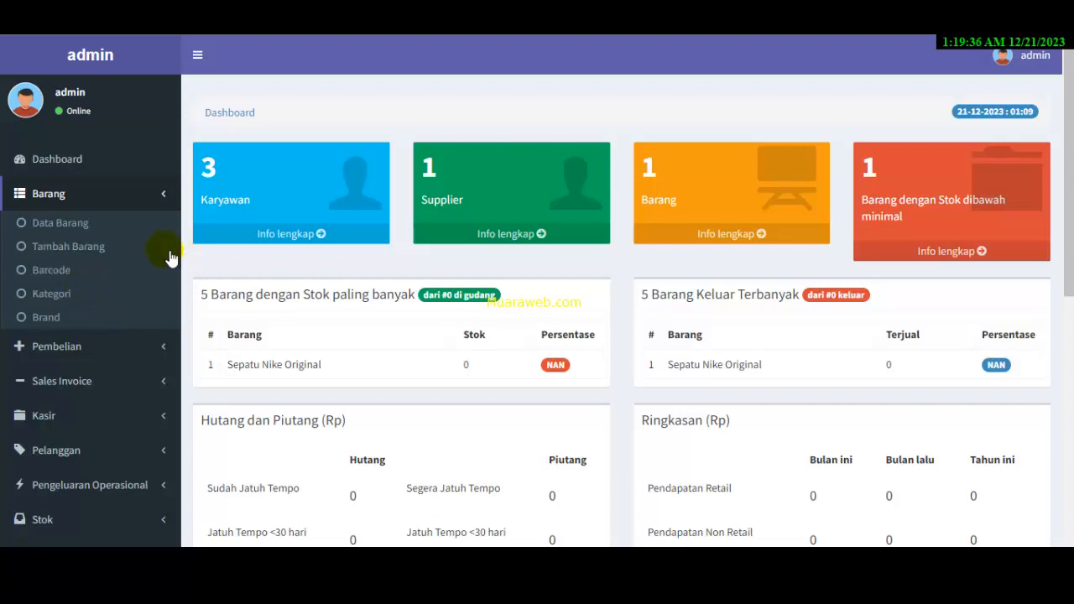
{"action": "left_click", "coordinate": [60, 224]}
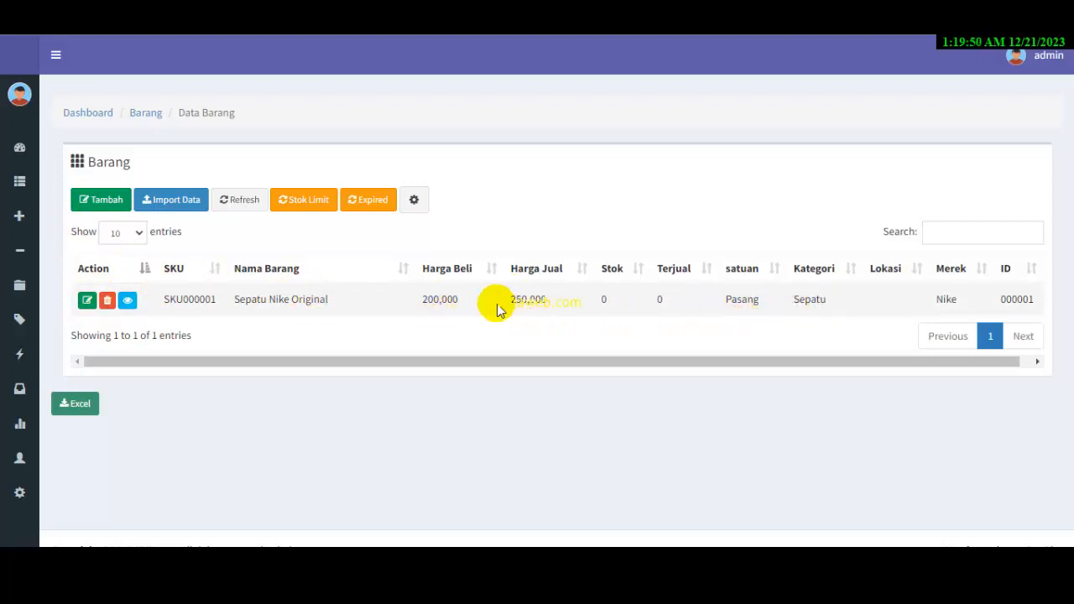
{"action": "left_click", "coordinate": [105, 209]}
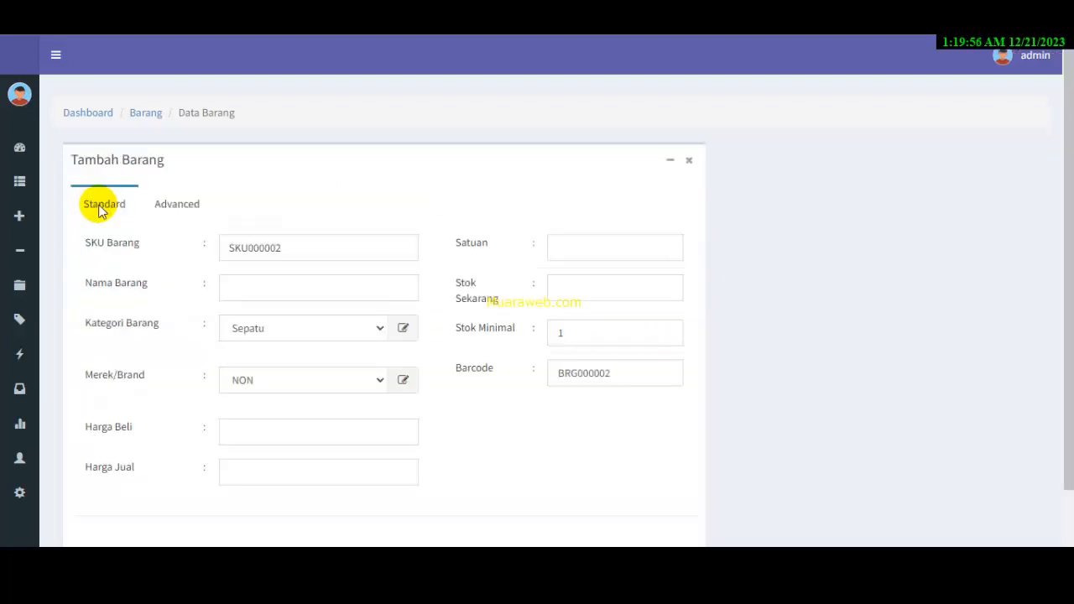
Fill in the new item with the name Sendal New Era Keren, category Sendal and brand NON.
{"action": "left_click", "coordinate": [290, 254]}
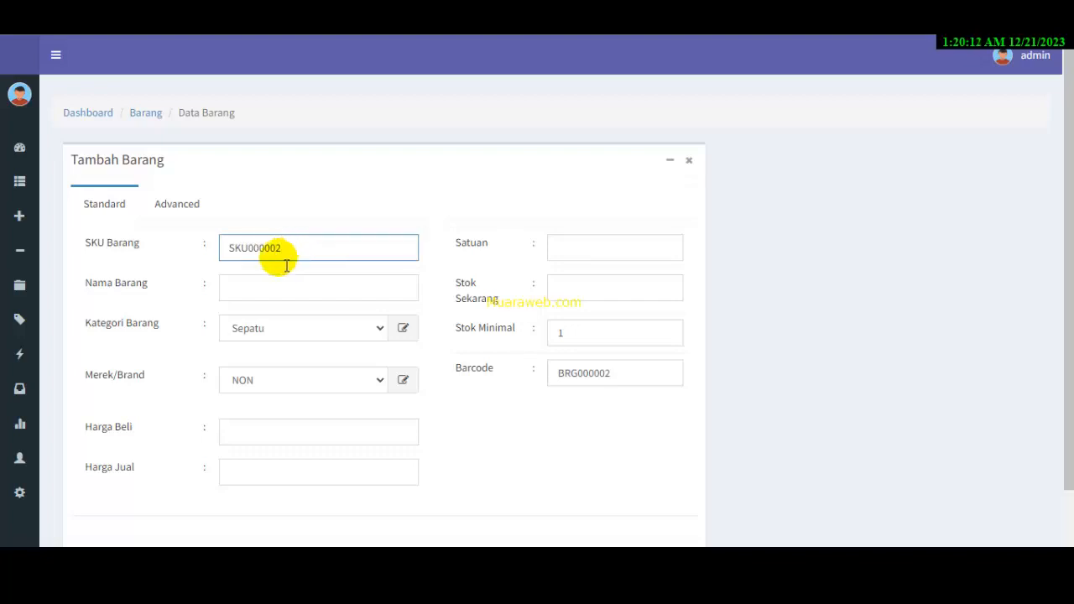
{"action": "left_click", "coordinate": [265, 292]}
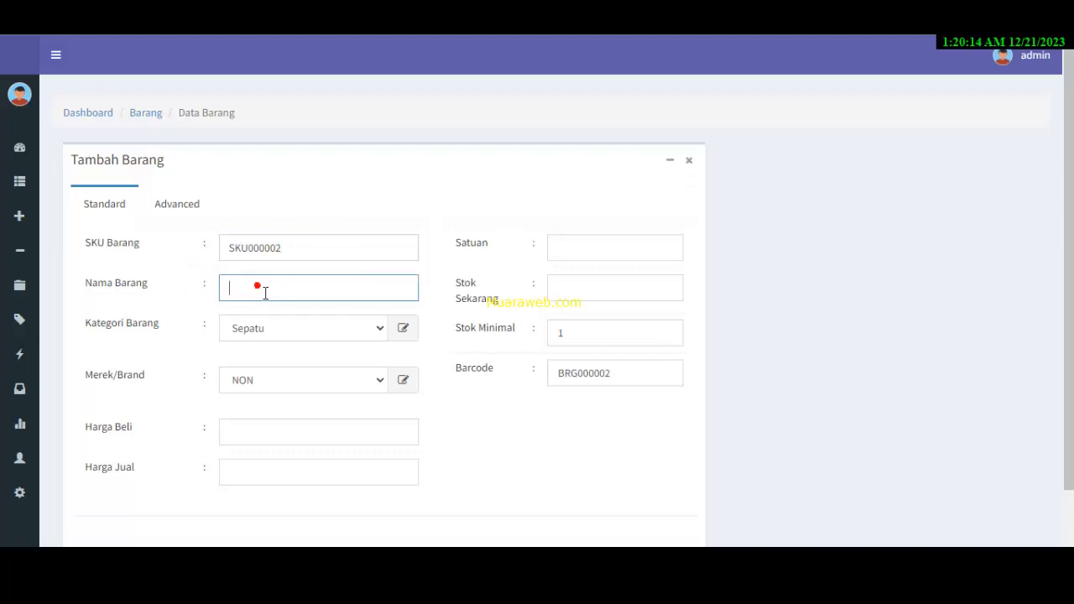
{"action": "type", "text": "Sendal New Era Keren"}
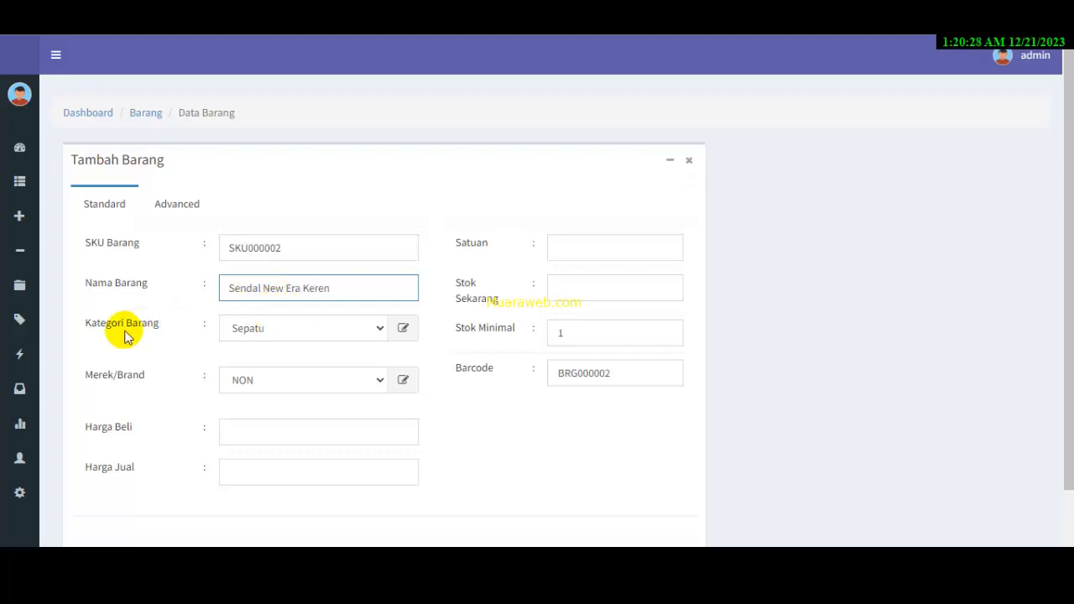
{"action": "left_click", "coordinate": [376, 327]}
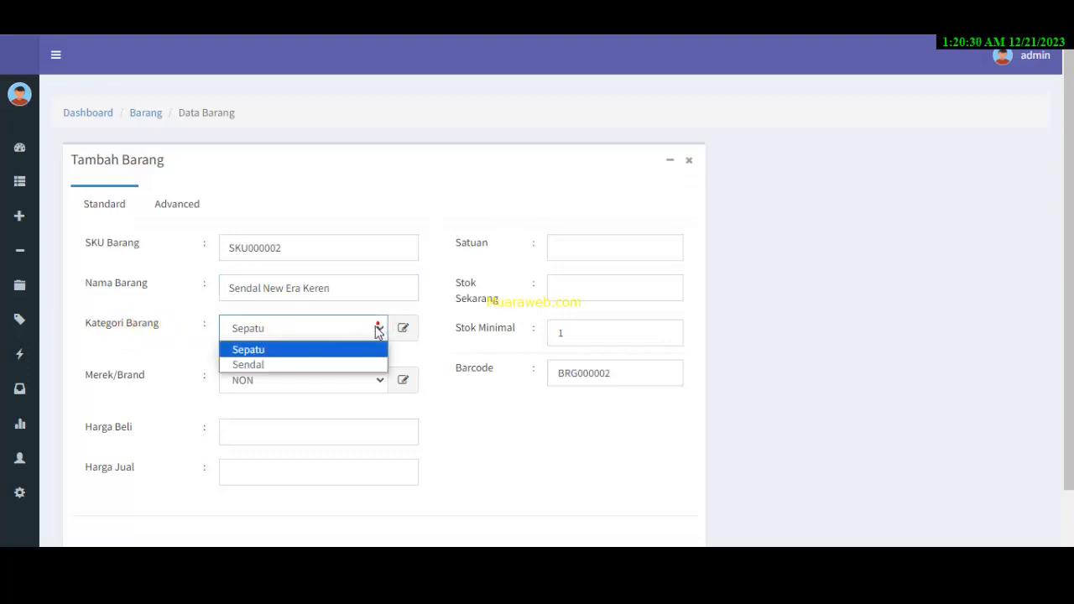
{"action": "left_click", "coordinate": [256, 364]}
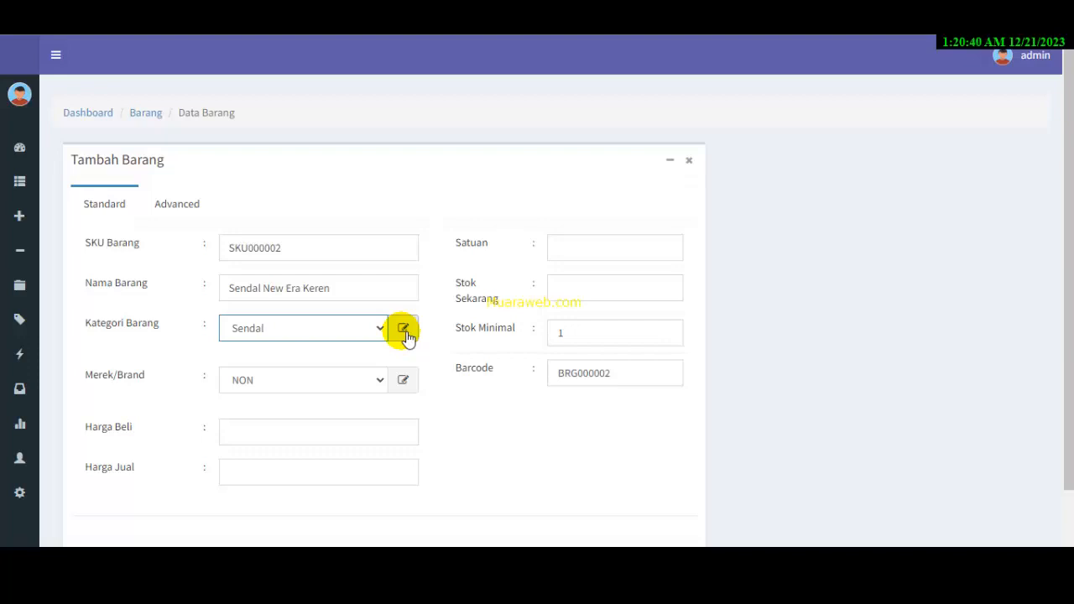
{"action": "mouse_move", "coordinate": [24, 211]}
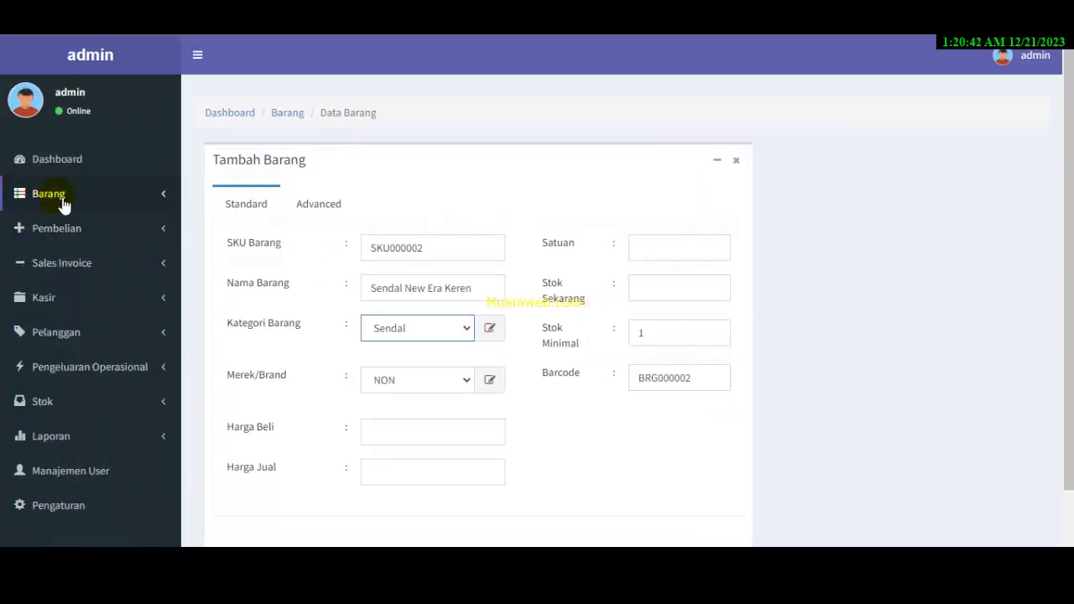
{"action": "left_click", "coordinate": [164, 196]}
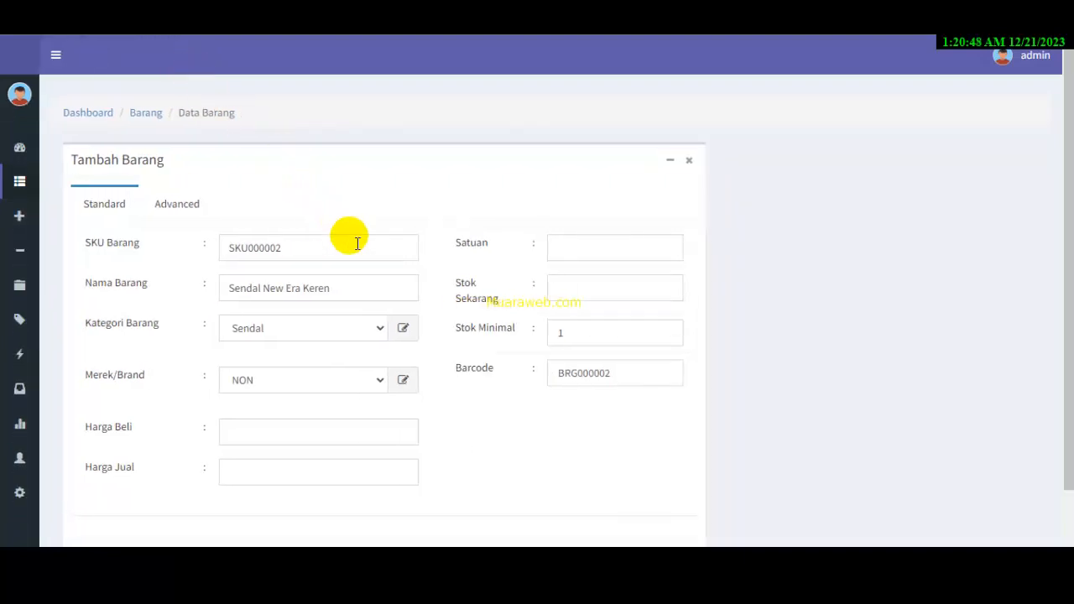
{"action": "scroll", "coordinate": [314, 359], "scroll_direction": "down", "scroll_amount": 1}
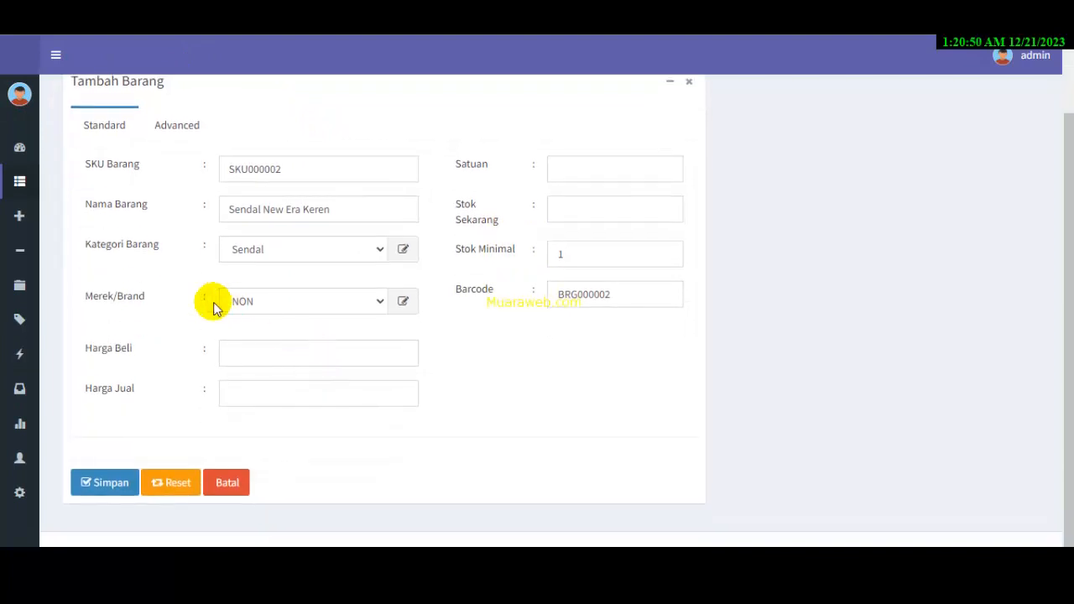
{"action": "left_click", "coordinate": [375, 303]}
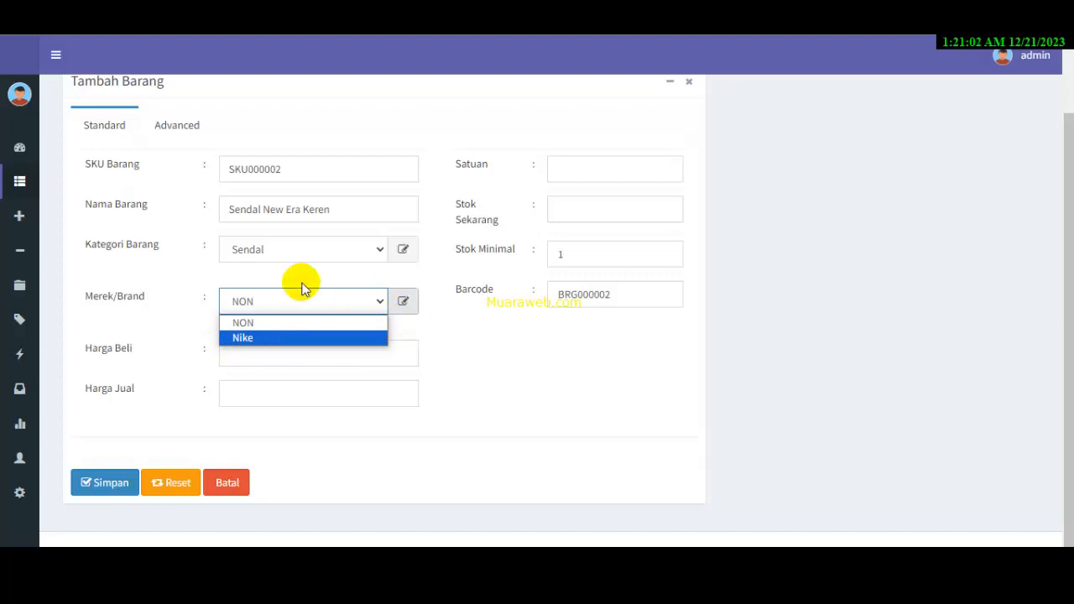
{"action": "mouse_move", "coordinate": [39, 173]}
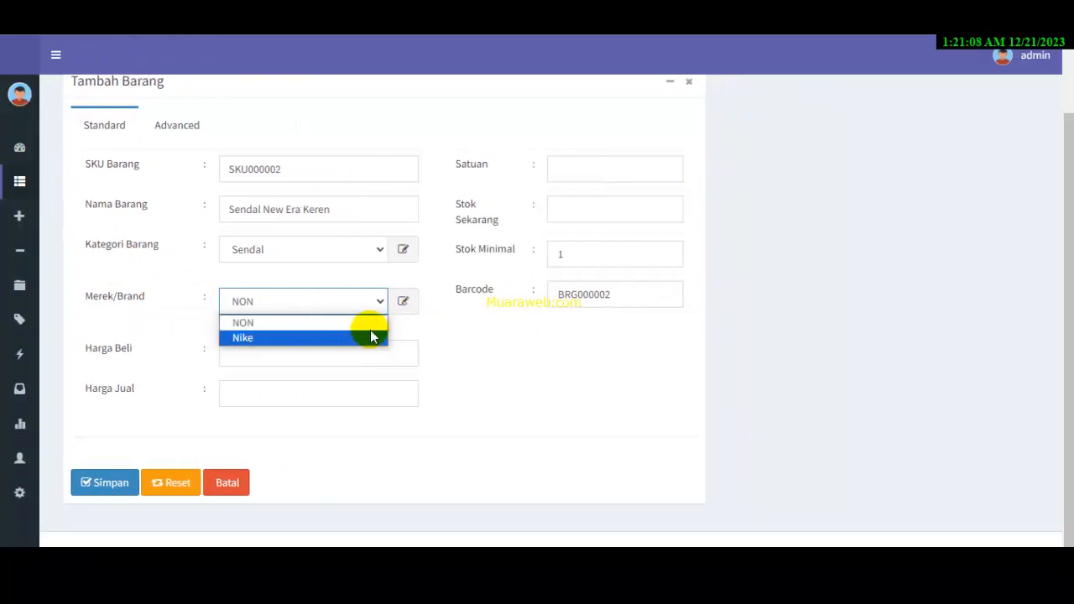
{"action": "left_click", "coordinate": [282, 323]}
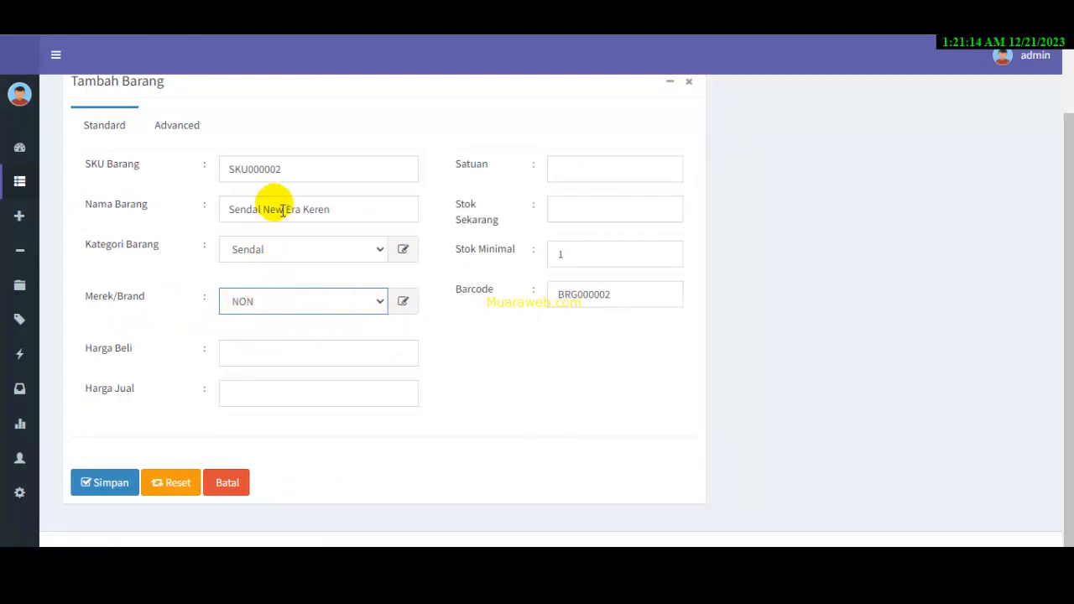
Add a new brand named New Era from the item form's brand field and save it.
{"action": "left_click", "coordinate": [404, 306]}
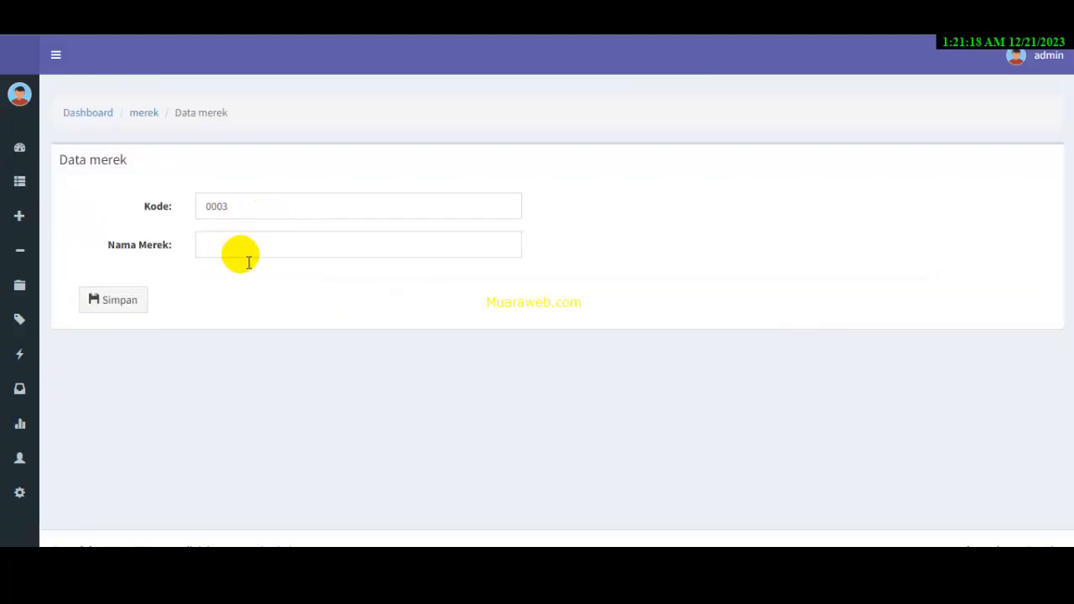
{"action": "left_click", "coordinate": [240, 253]}
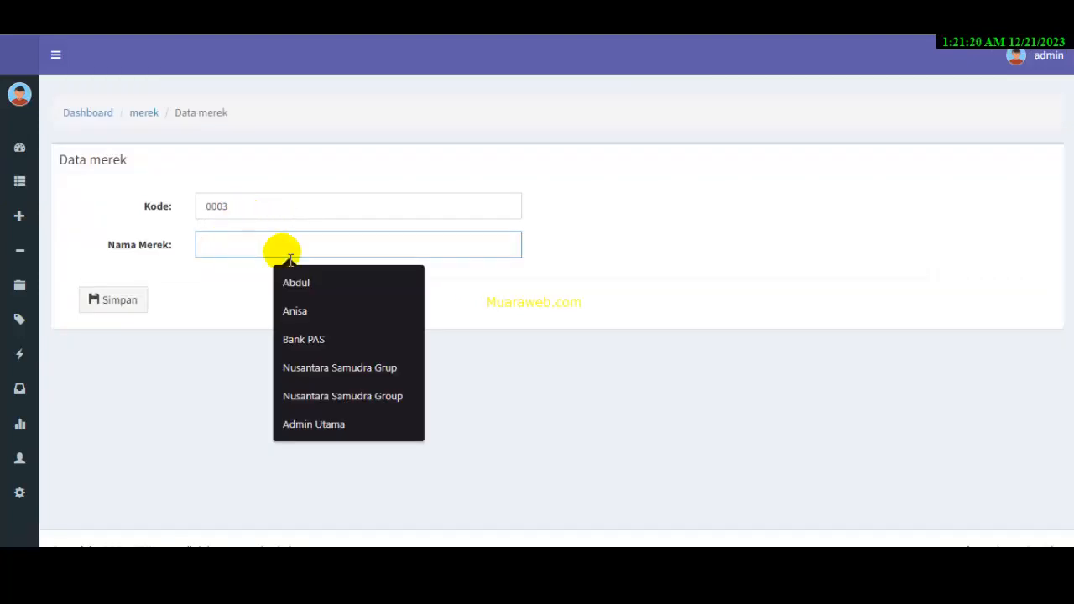
{"action": "type", "text": "New Era"}
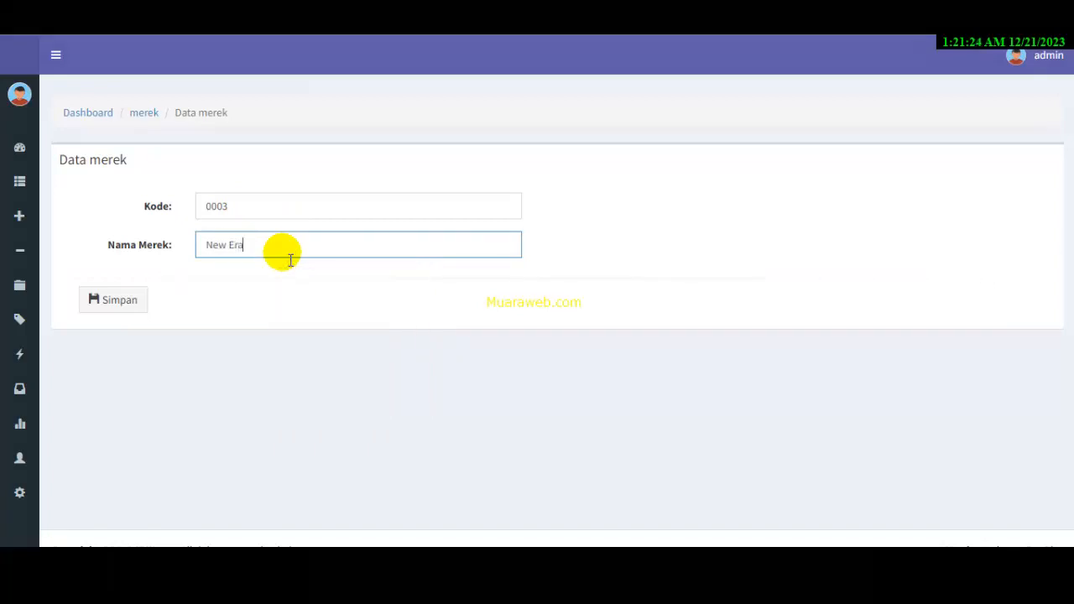
{"action": "left_click", "coordinate": [101, 307]}
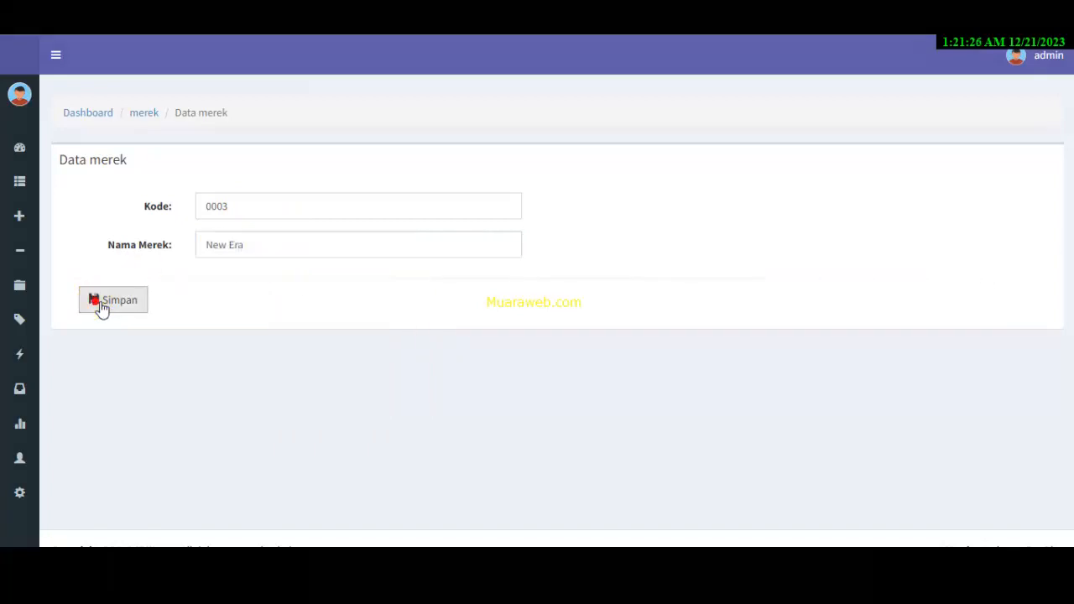
{"action": "left_click", "coordinate": [687, 121]}
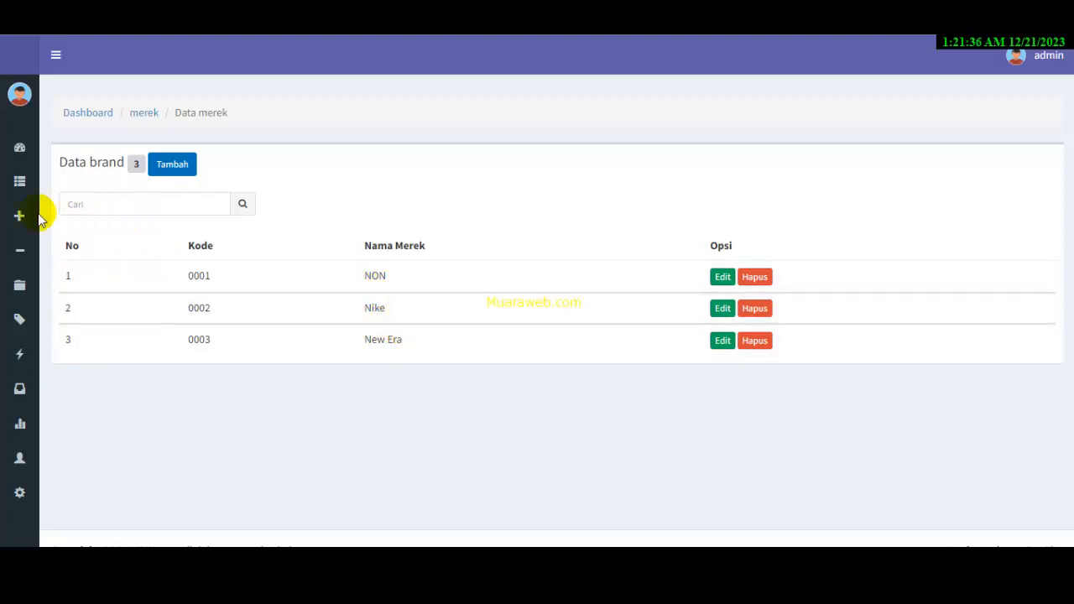
Open a fresh Tambah Barang form and name the item Sendal New Era Keren.
{"action": "mouse_move", "coordinate": [24, 210]}
{"action": "left_click", "coordinate": [130, 199]}
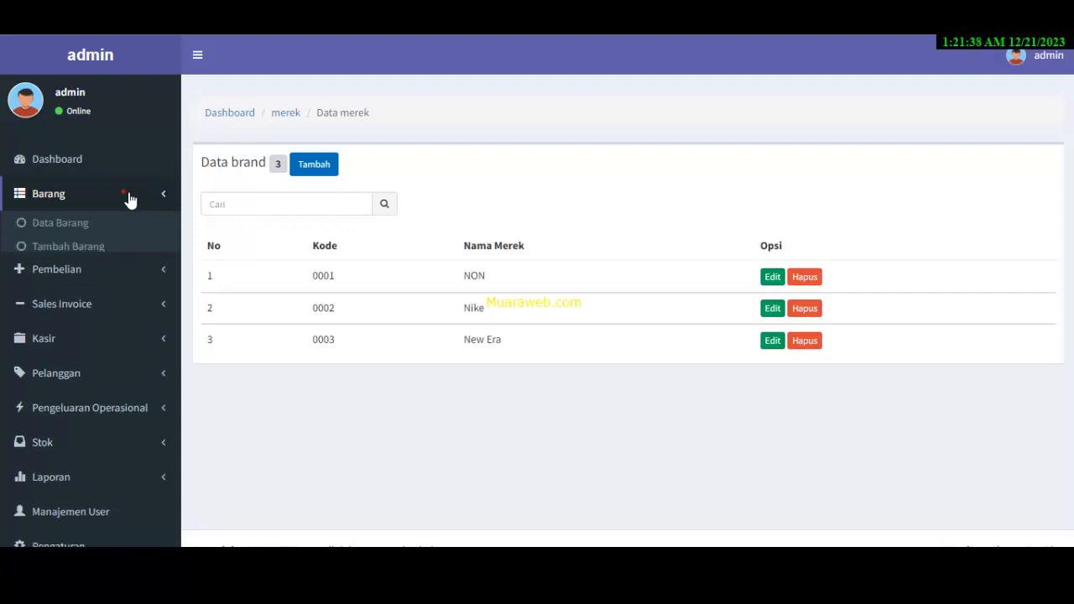
{"action": "left_click", "coordinate": [91, 250]}
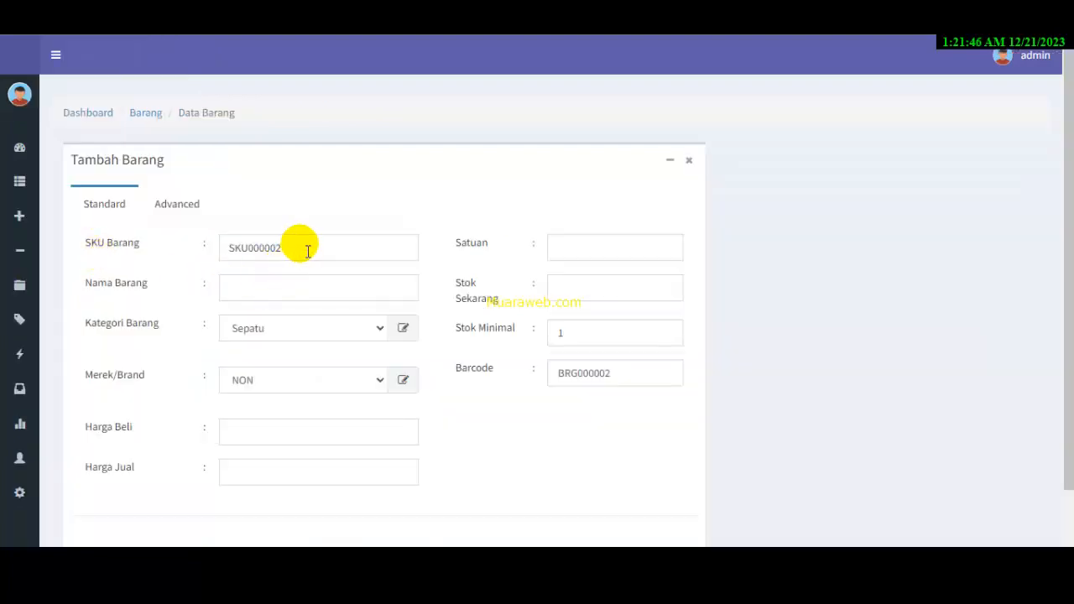
{"action": "left_click", "coordinate": [268, 290]}
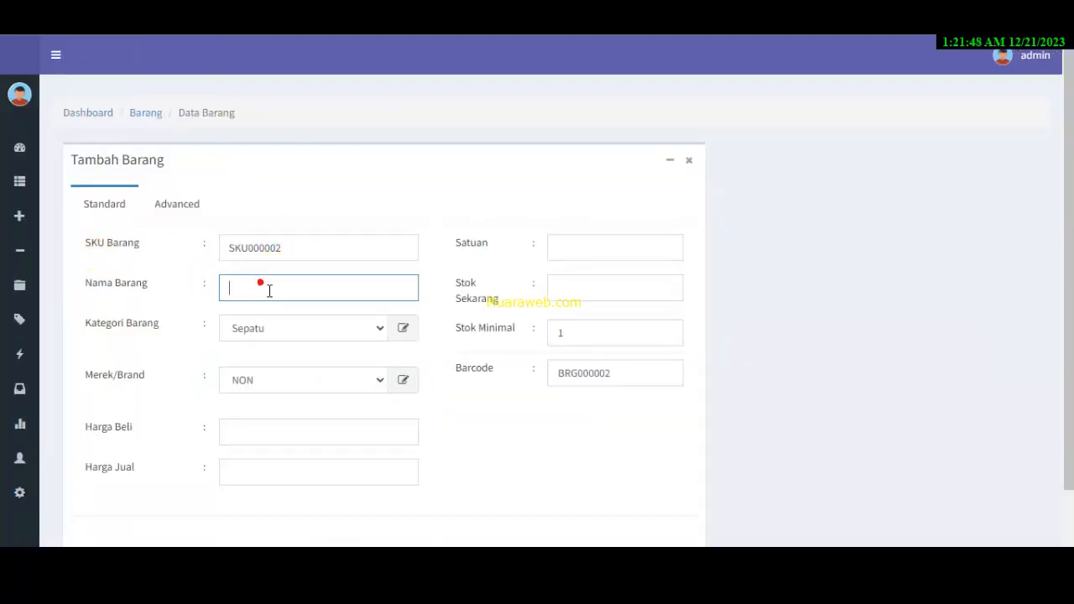
{"action": "type", "text": "Sendal New Era Keren"}
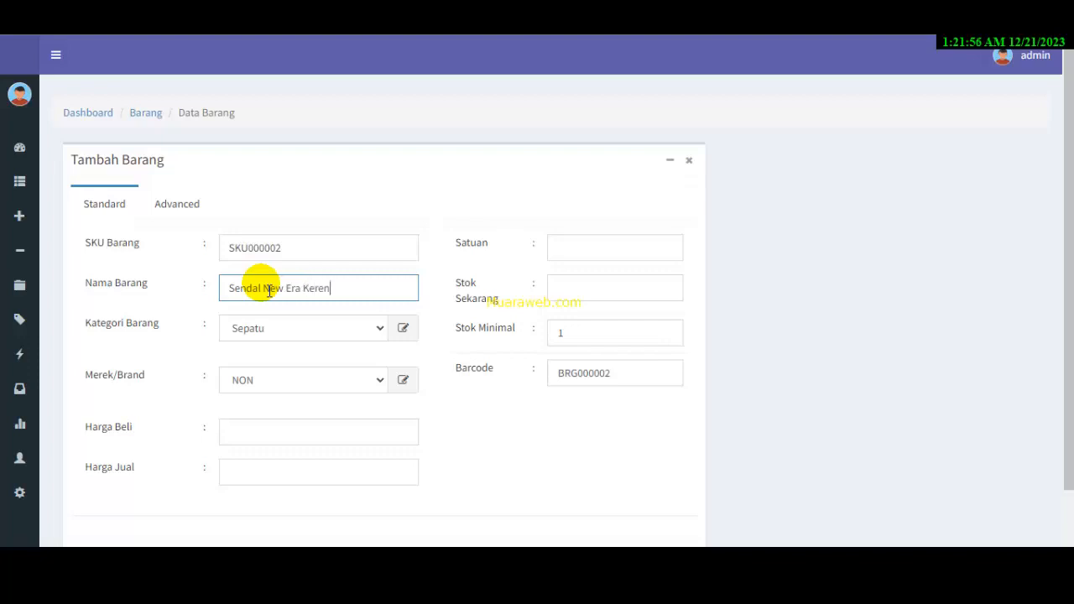
Set the item's category to Sendal and its brand to New Era.
{"action": "left_click", "coordinate": [374, 333]}
{"action": "left_click", "coordinate": [317, 363]}
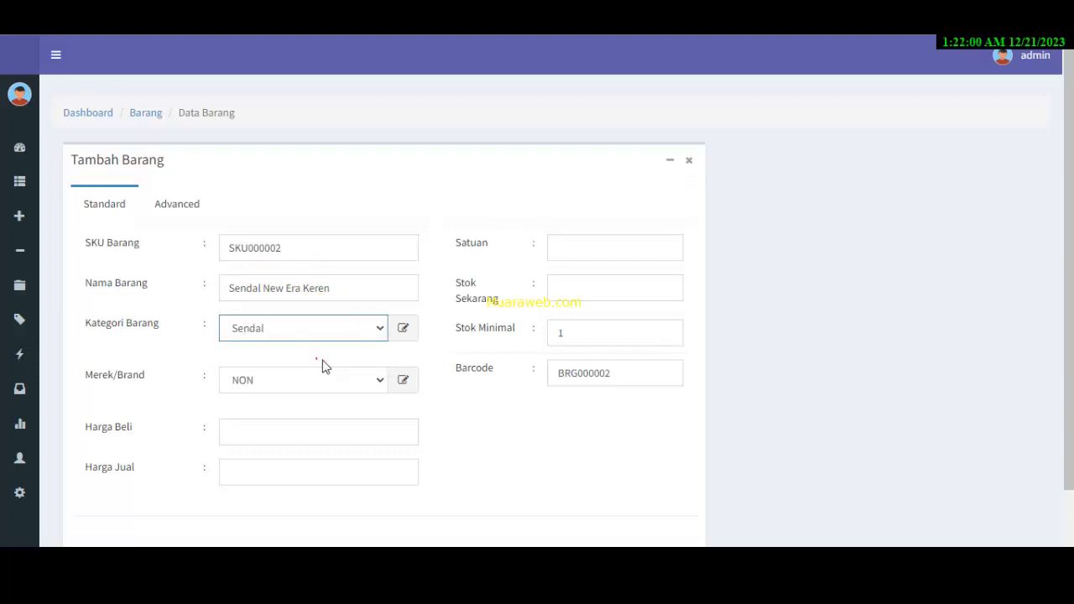
{"action": "left_click", "coordinate": [376, 384]}
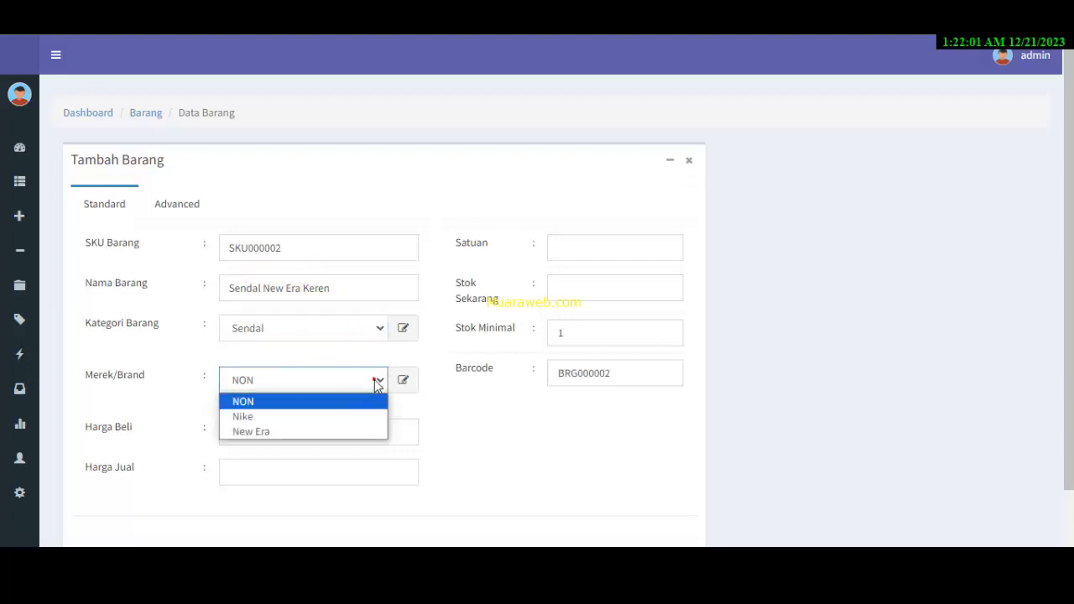
{"action": "left_click", "coordinate": [268, 430]}
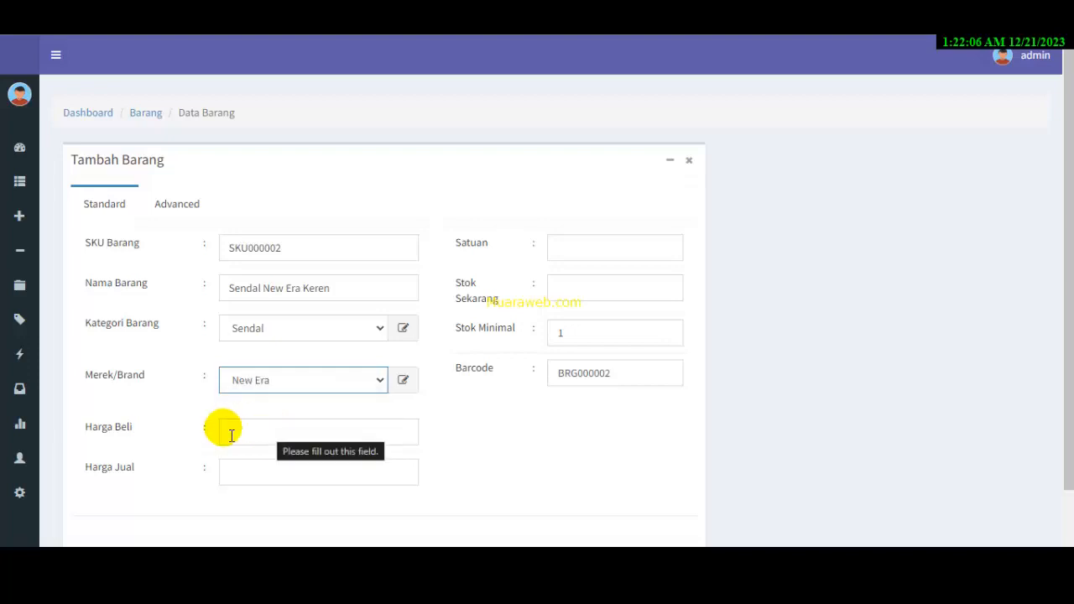
Set the item's purchase price to 50000, its selling price to 75000 and its unit to Pasang.
{"action": "left_click", "coordinate": [232, 436]}
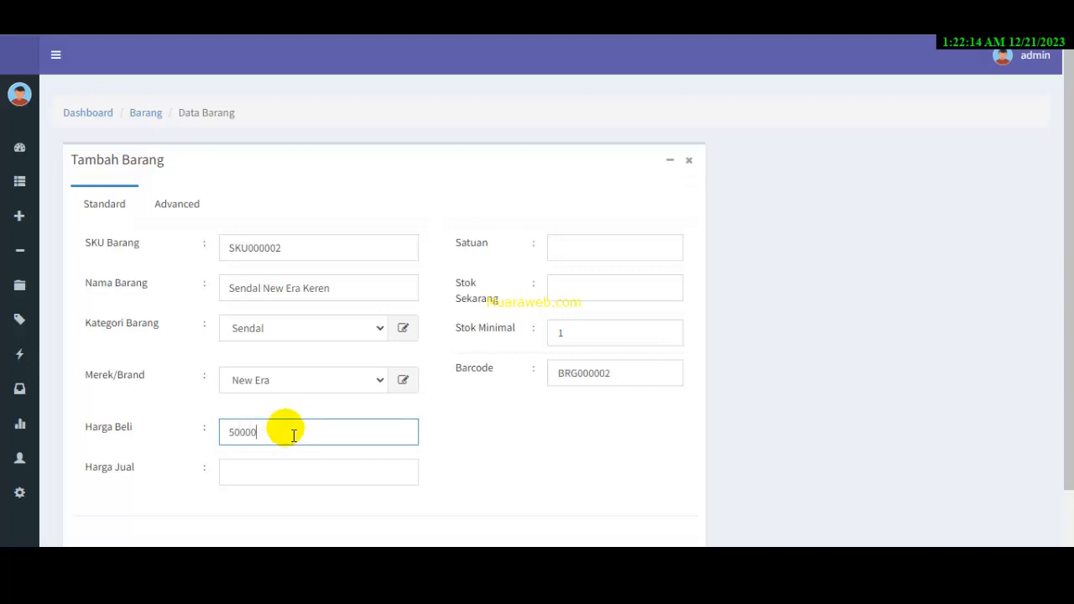
{"action": "left_click", "coordinate": [245, 472]}
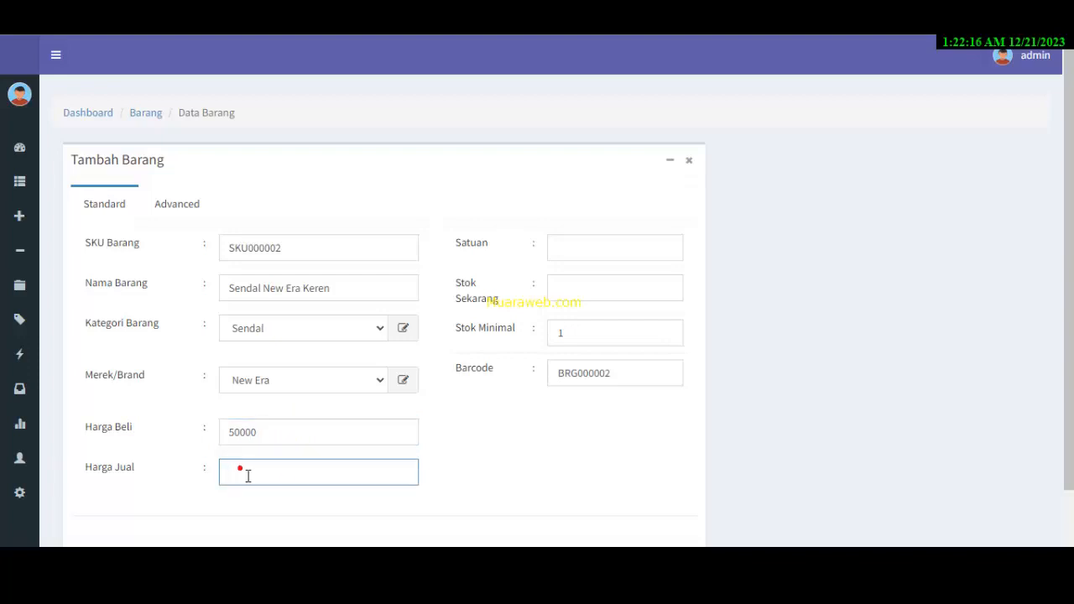
{"action": "left_click", "coordinate": [248, 475]}
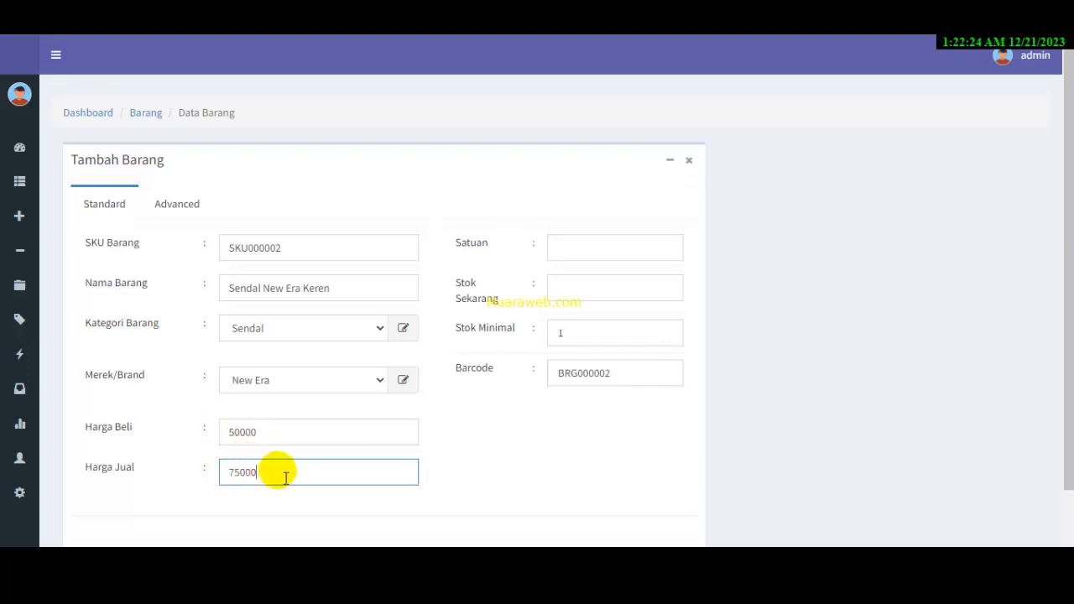
{"action": "left_click", "coordinate": [569, 254]}
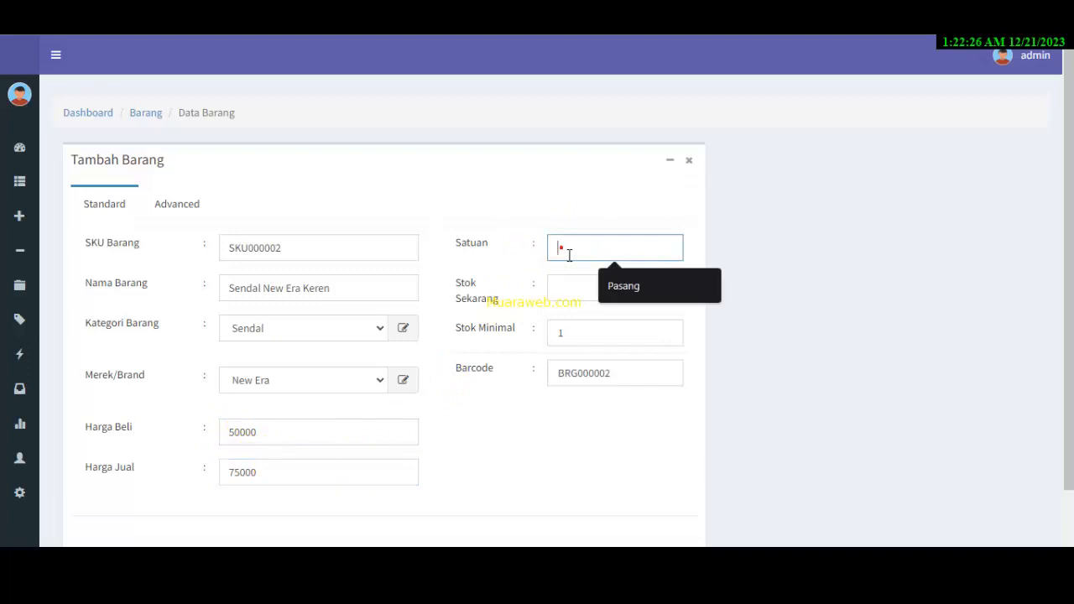
{"action": "left_click", "coordinate": [626, 287]}
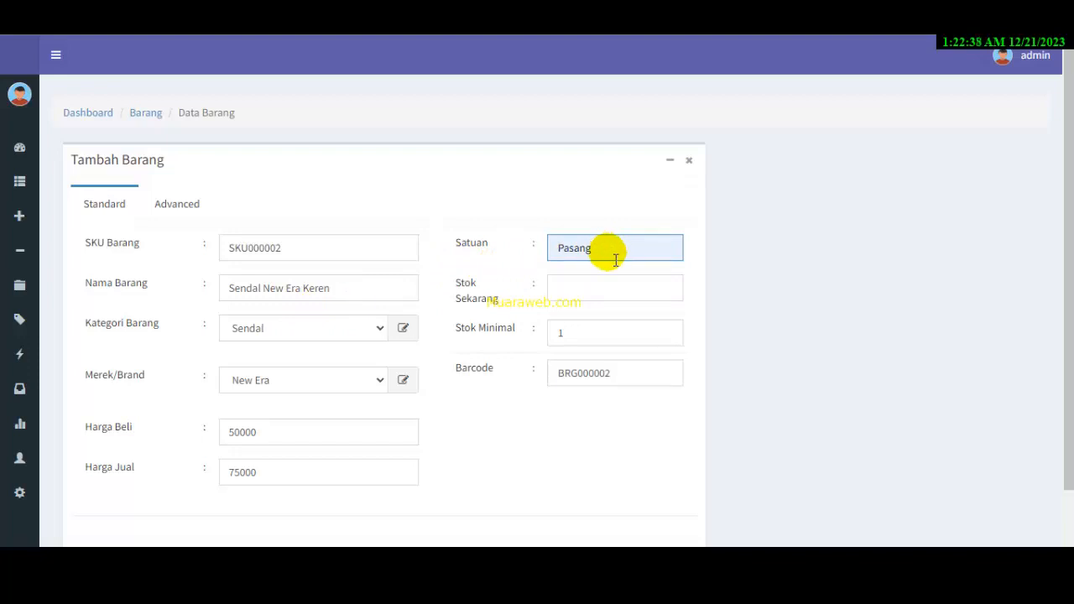
Set the item's current stock to 0 and its minimum stock to 10, keeping the prefilled barcode.
{"action": "left_click", "coordinate": [562, 291]}
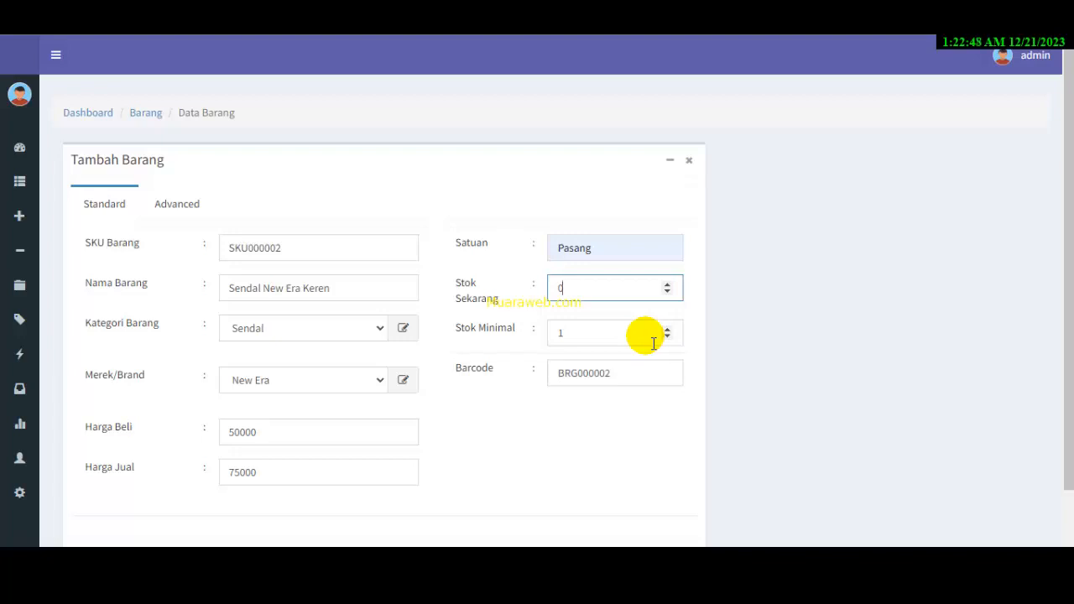
{"action": "type", "text": "0"}
{"action": "left_click", "coordinate": [597, 338]}
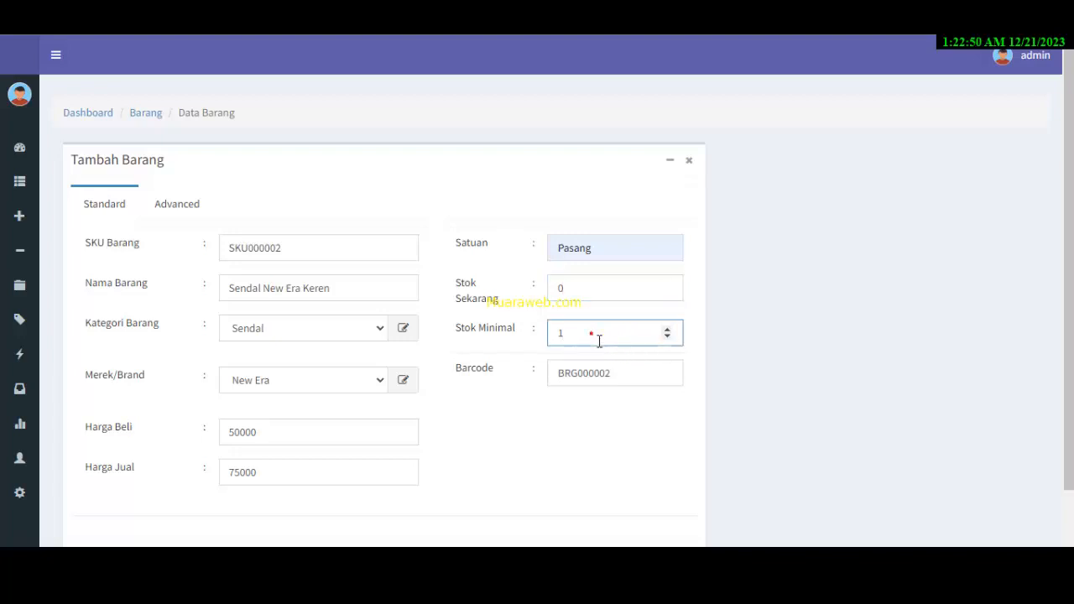
{"action": "type", "text": "10"}
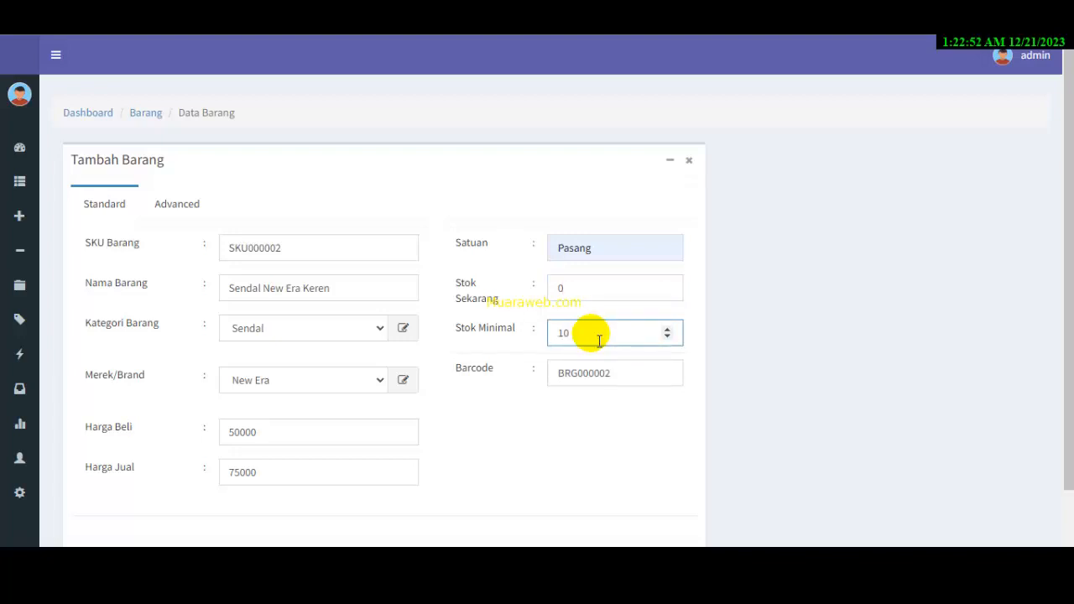
{"action": "left_click", "coordinate": [624, 382]}
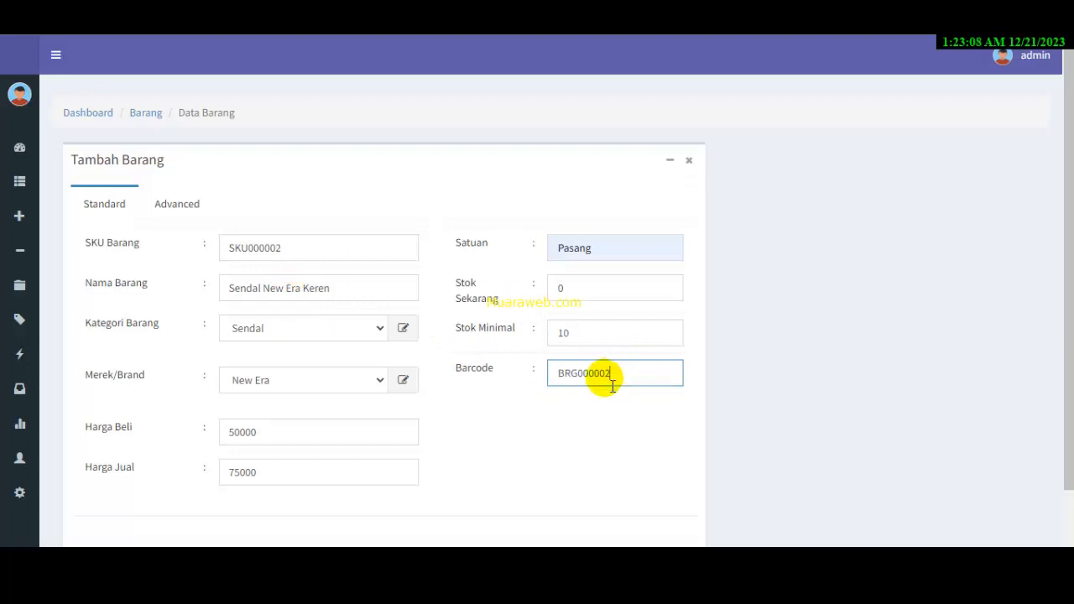
{"action": "left_click", "coordinate": [618, 415]}
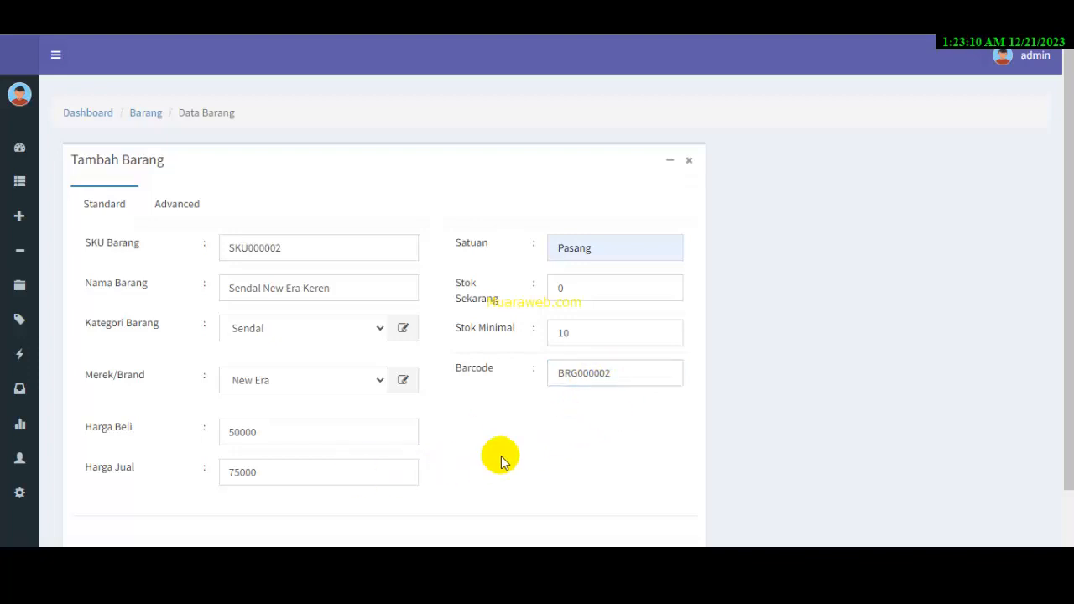
Examine the item form's advanced fields, including the choice of supplier, and return to the standard fields.
{"action": "scroll", "coordinate": [503, 453], "scroll_direction": "down", "scroll_amount": 2}
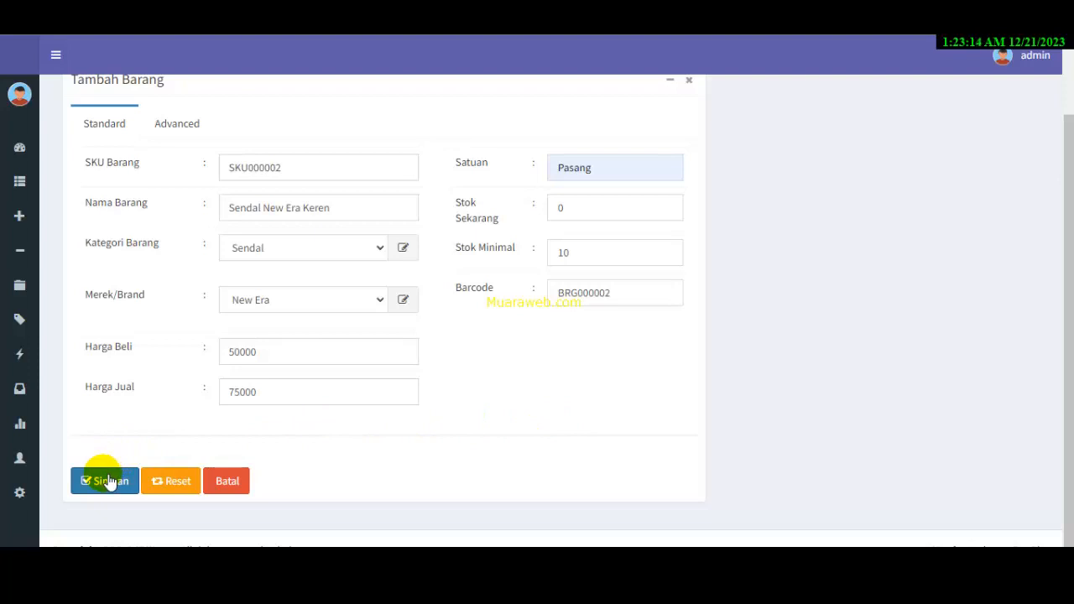
{"action": "scroll", "coordinate": [144, 457], "scroll_direction": "up", "scroll_amount": 2}
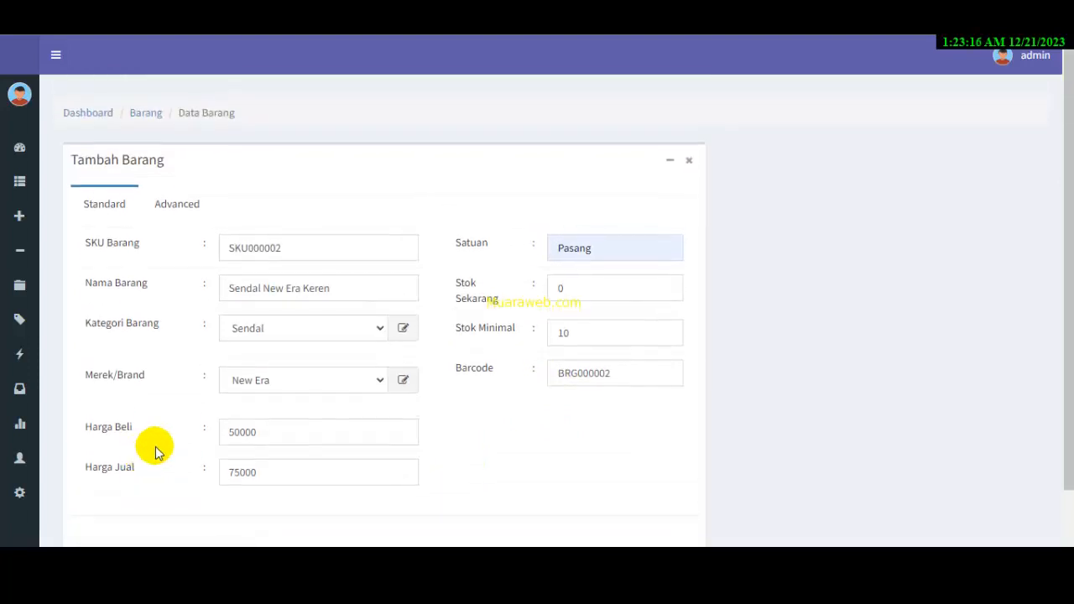
{"action": "left_click", "coordinate": [164, 210]}
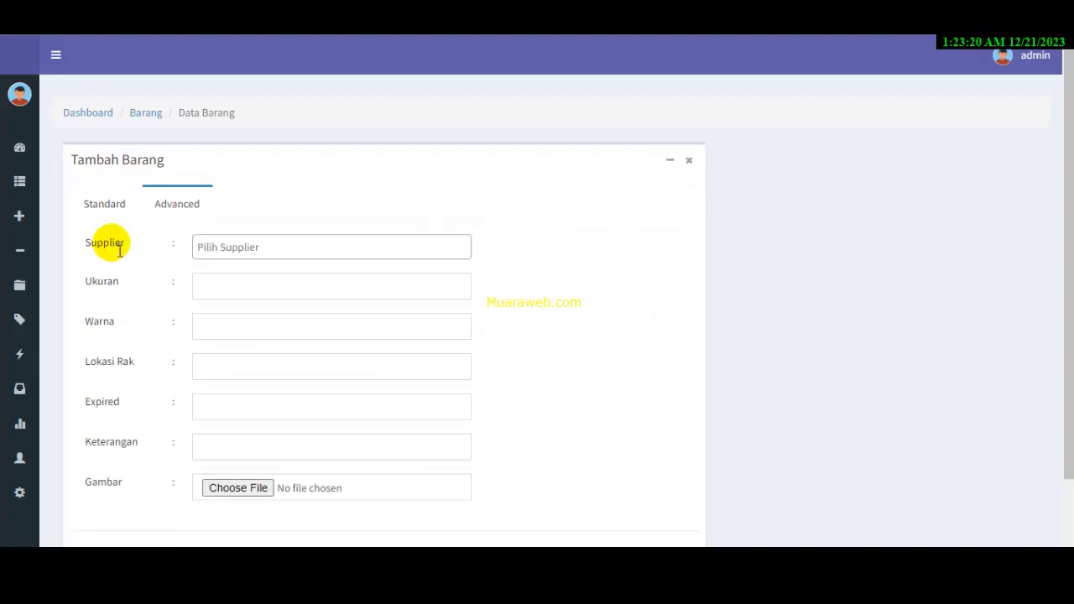
{"action": "left_click", "coordinate": [278, 248]}
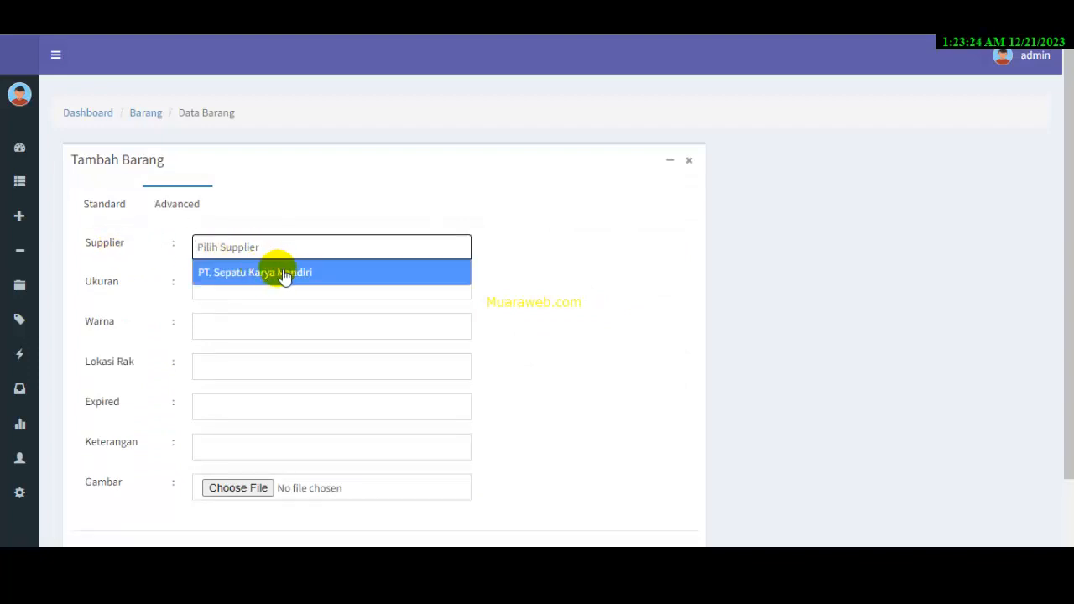
{"action": "left_click", "coordinate": [274, 297]}
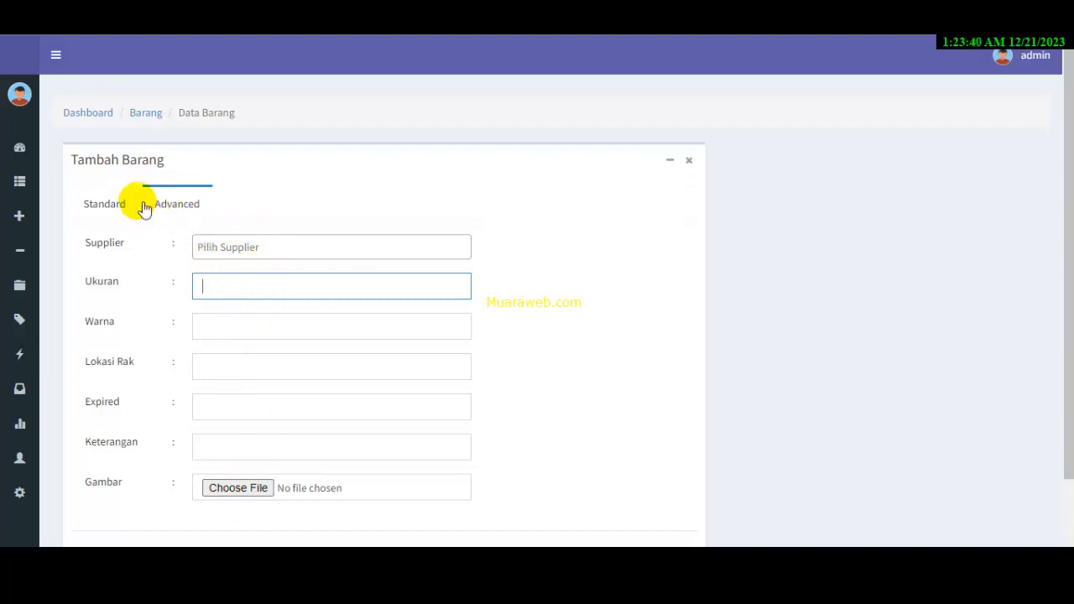
{"action": "left_click", "coordinate": [104, 205]}
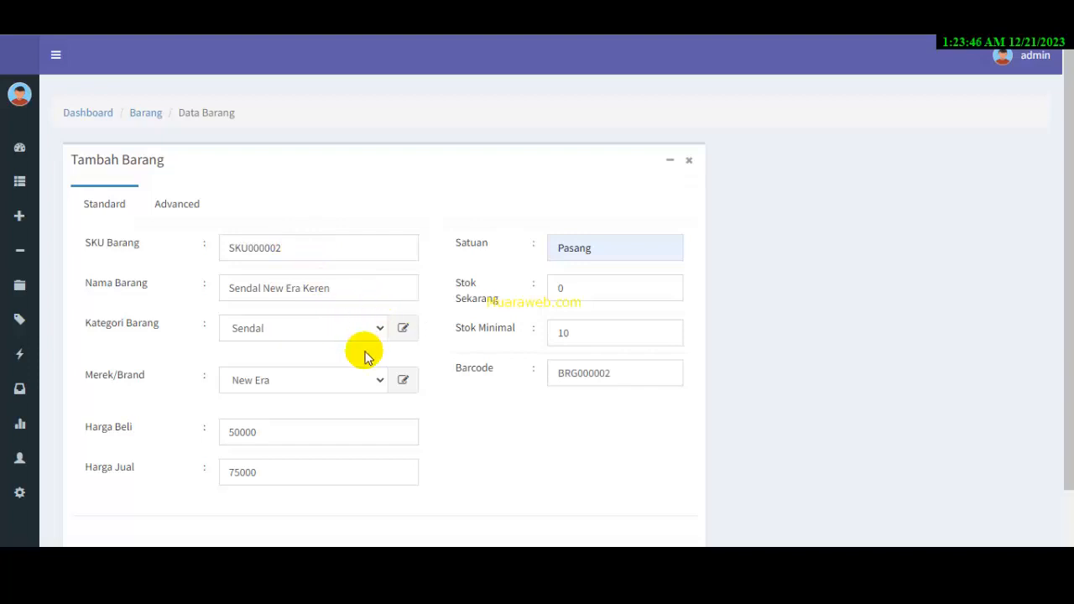
Save the Sendal New Era Keren item and acknowledge the confirmation.
{"action": "scroll", "coordinate": [385, 377], "scroll_direction": "down", "scroll_amount": 1}
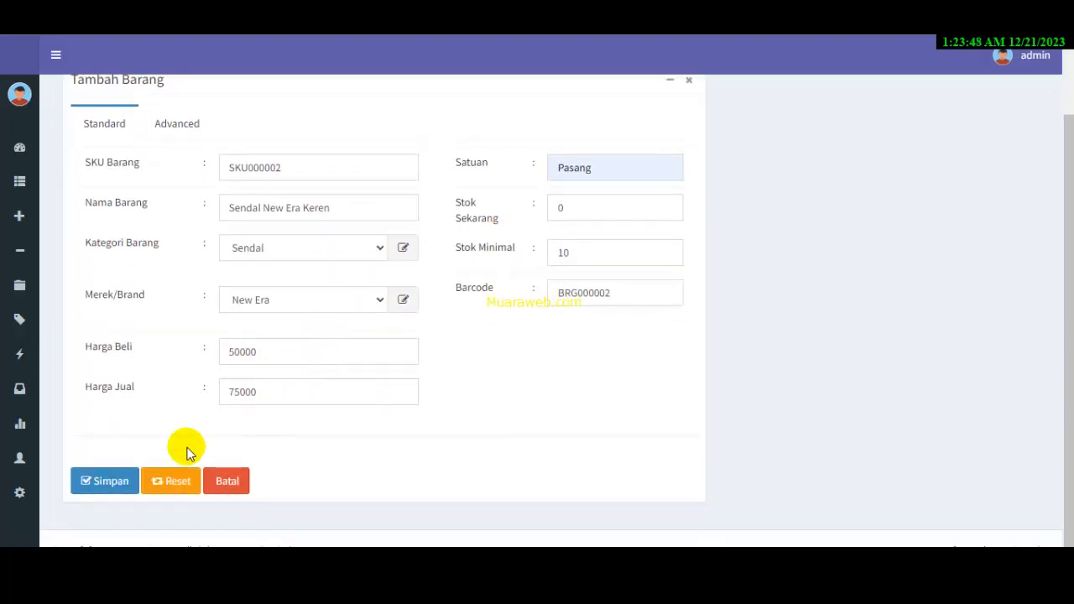
{"action": "left_click", "coordinate": [111, 483]}
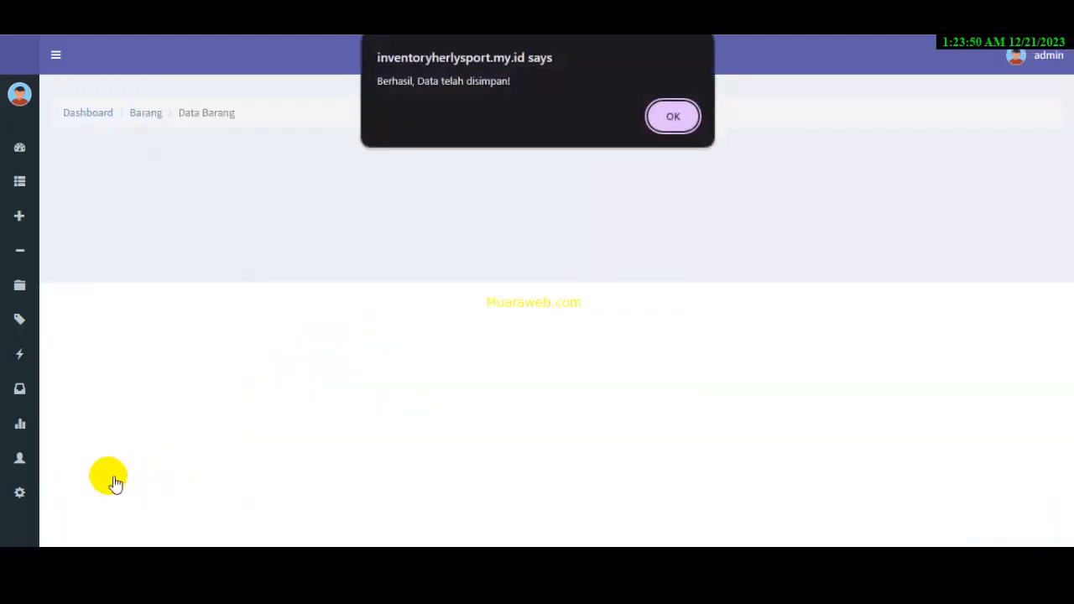
{"action": "left_click", "coordinate": [675, 115]}
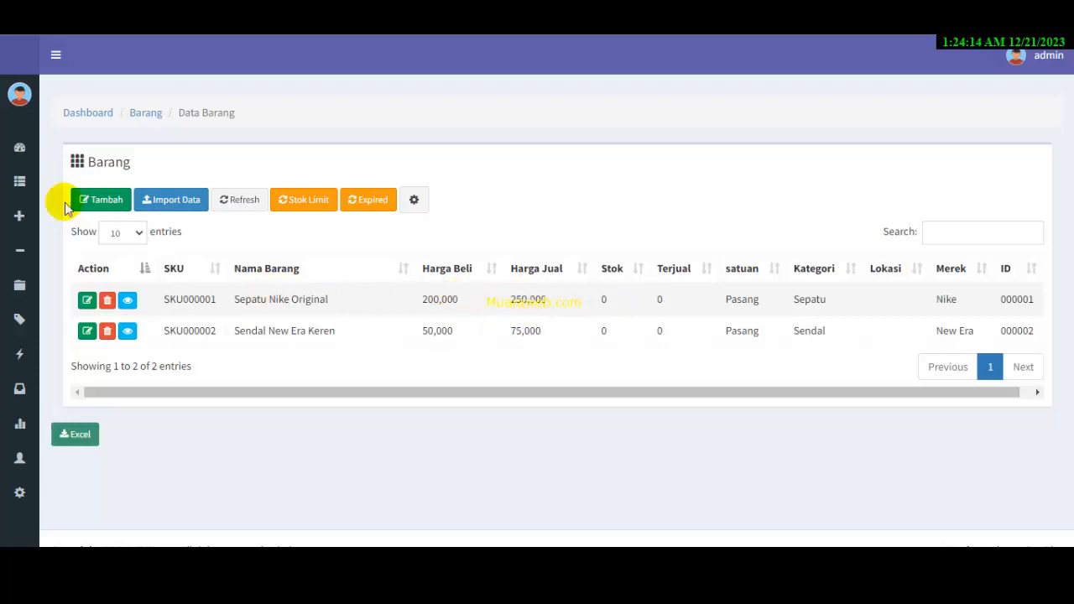
Go to the supplier list under Pembelian and open a blank Tambah Supplier form.
{"action": "mouse_move", "coordinate": [29, 192]}
{"action": "left_click", "coordinate": [92, 196]}
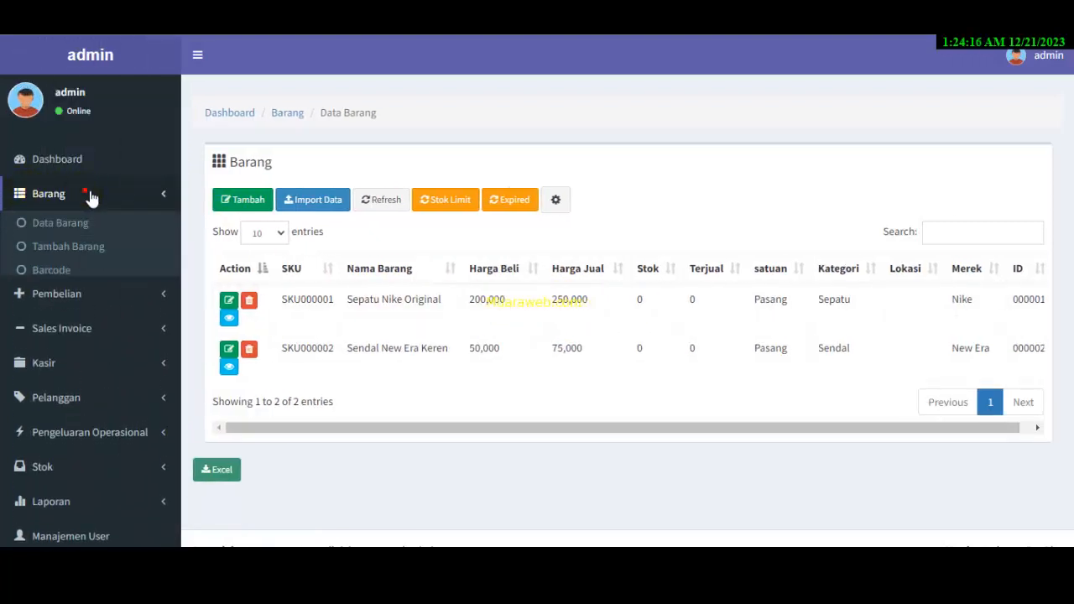
{"action": "left_click", "coordinate": [114, 197]}
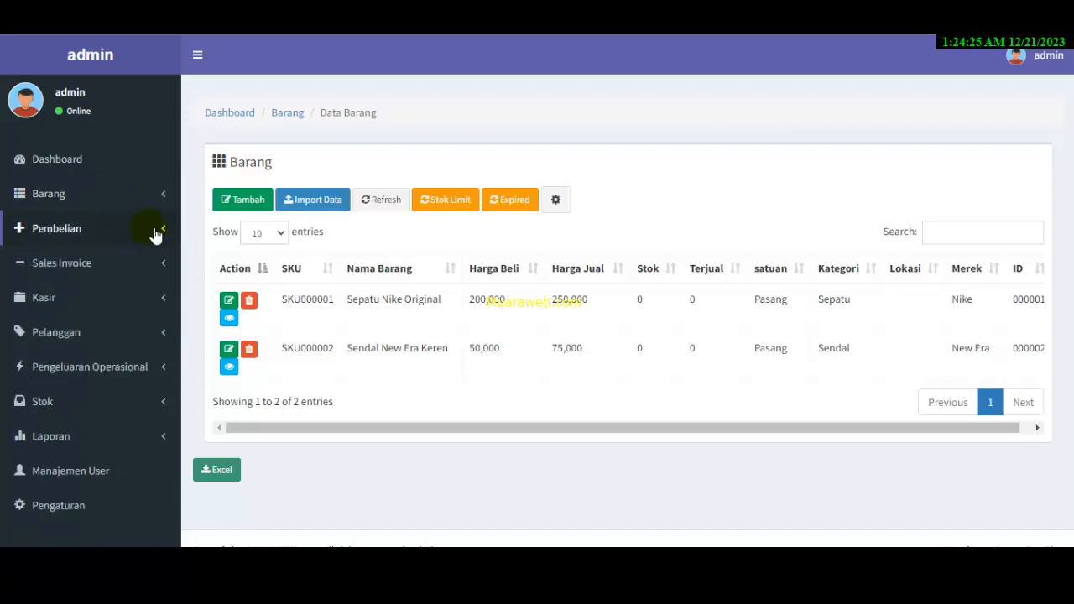
{"action": "left_click", "coordinate": [155, 235]}
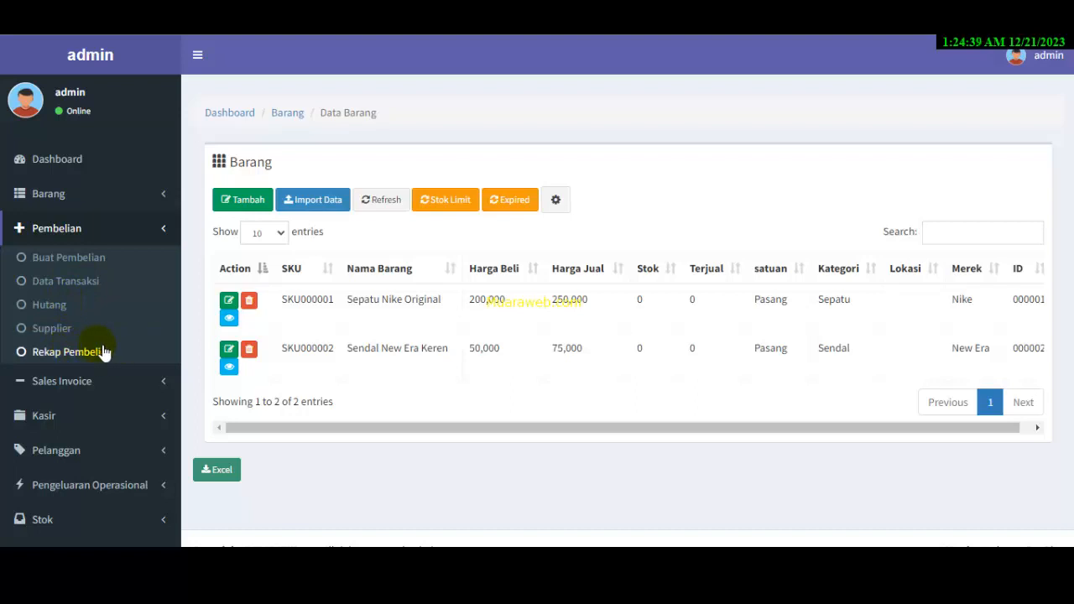
{"action": "left_click", "coordinate": [57, 331]}
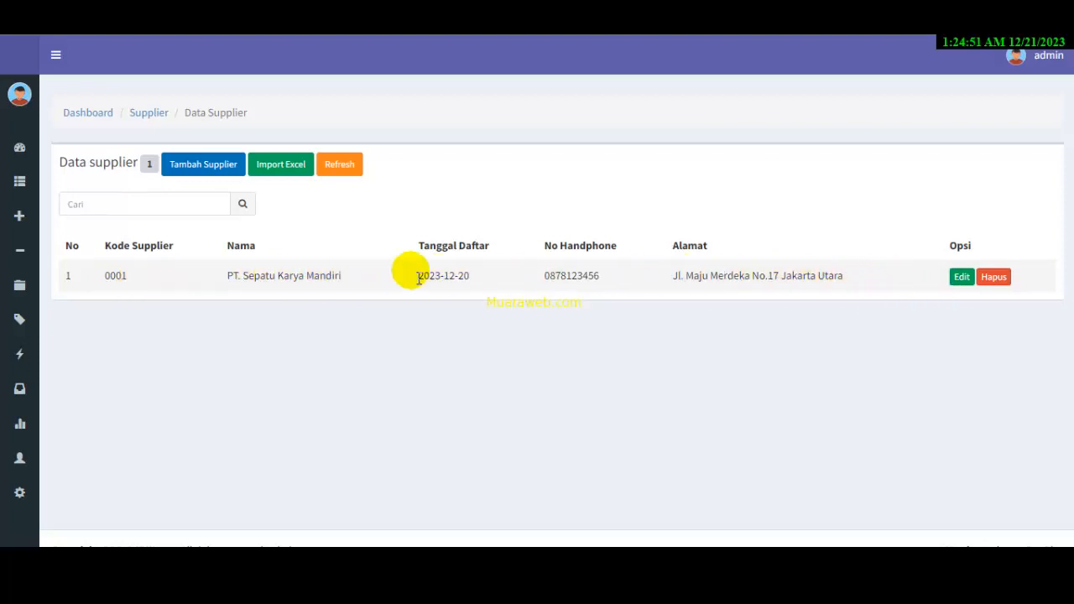
{"action": "left_click", "coordinate": [193, 166]}
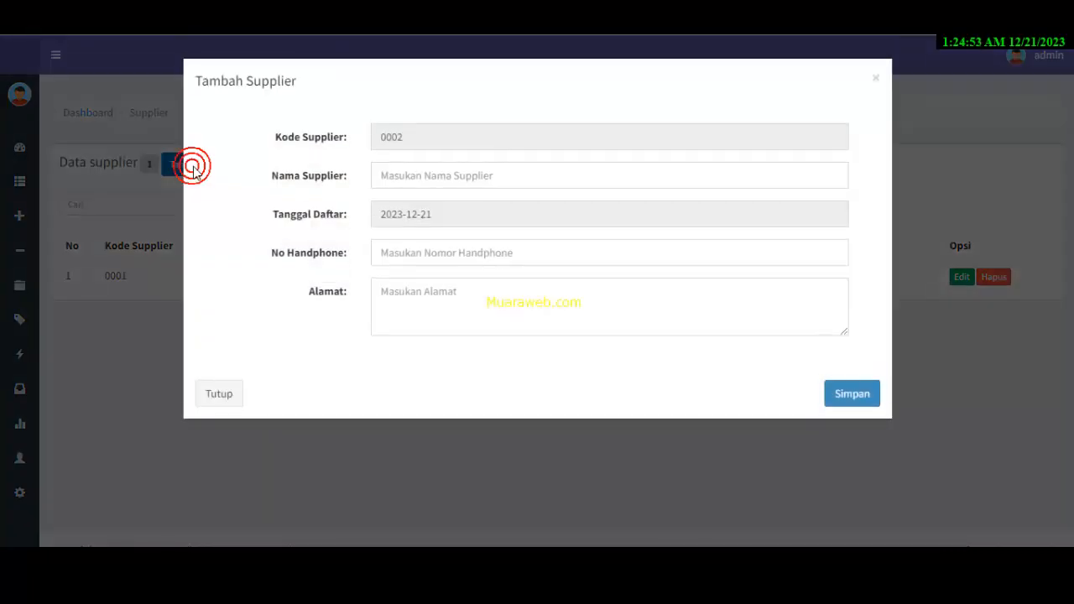
Name the new supplier PT. Sendal Karya Mandiri, adapting the suggested entry PT. Sepatu Karya Mandiri.
{"action": "left_click", "coordinate": [410, 180]}
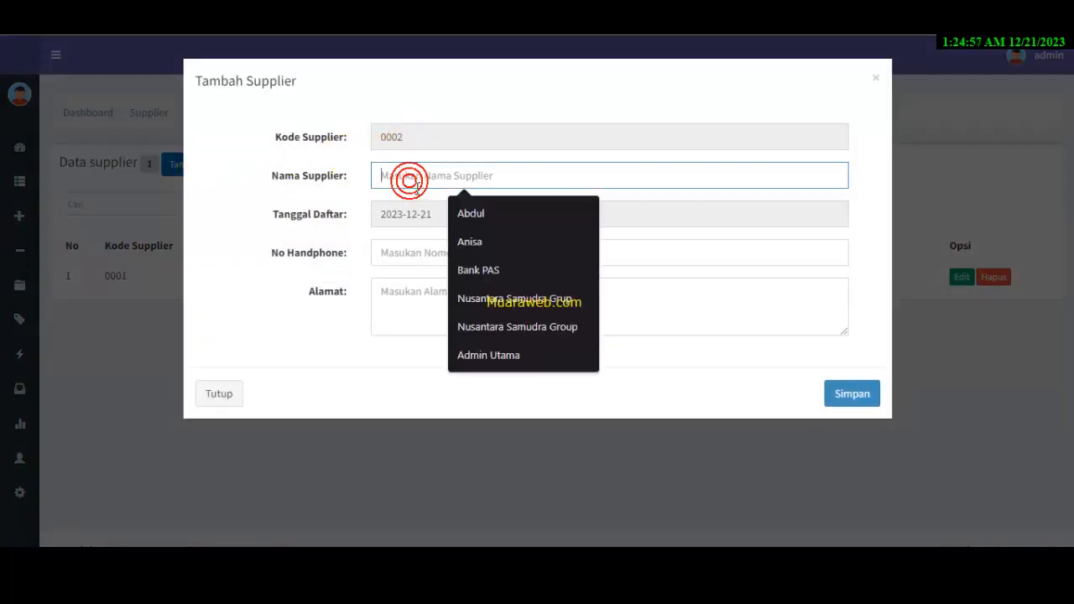
{"action": "type", "text": "PT"}
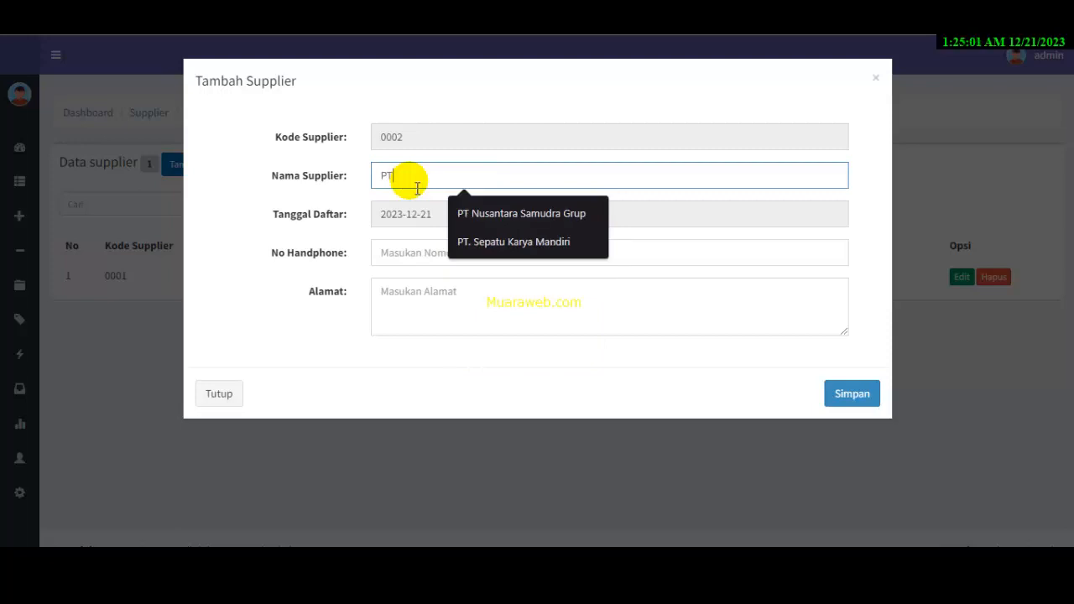
{"action": "left_click", "coordinate": [503, 245]}
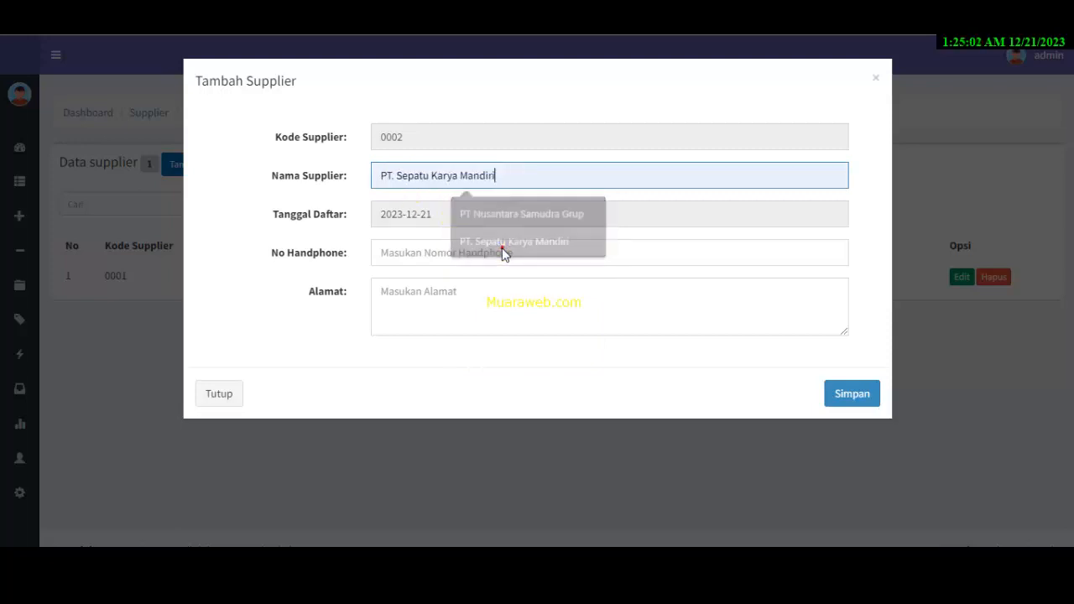
{"action": "left_click", "coordinate": [432, 176]}
{"action": "key", "text": "BackSpace"}
{"action": "key", "text": "BackSpace"}
{"action": "key", "text": "BackSpace"}
{"action": "key", "text": "BackSpace"}
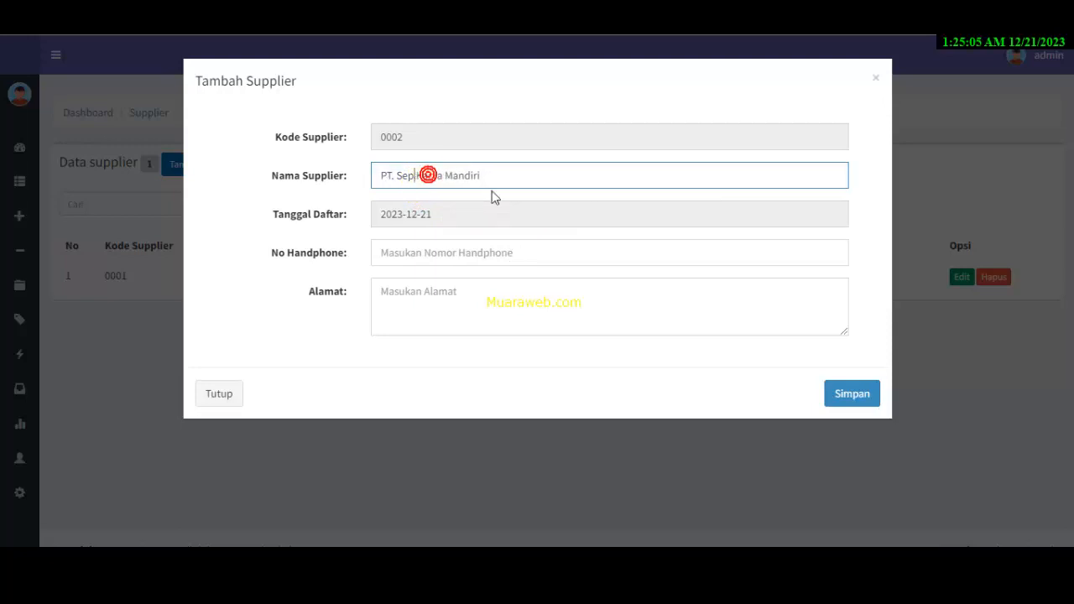
{"action": "type", "text": "ndal"}
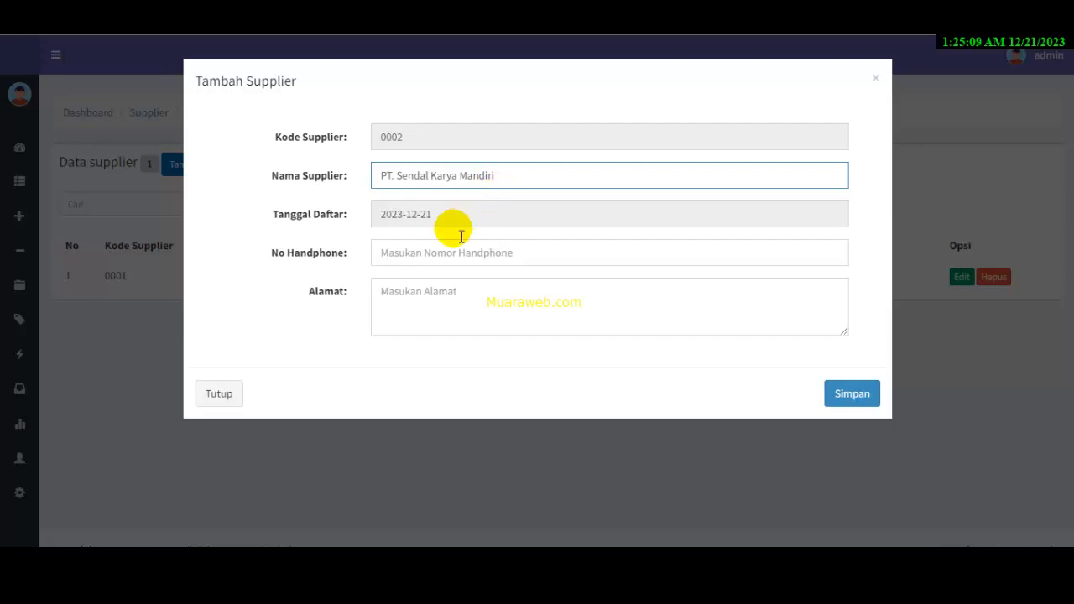
Fill in the supplier's mobile phone number and address, and save the new supplier.
{"action": "left_click", "coordinate": [432, 259]}
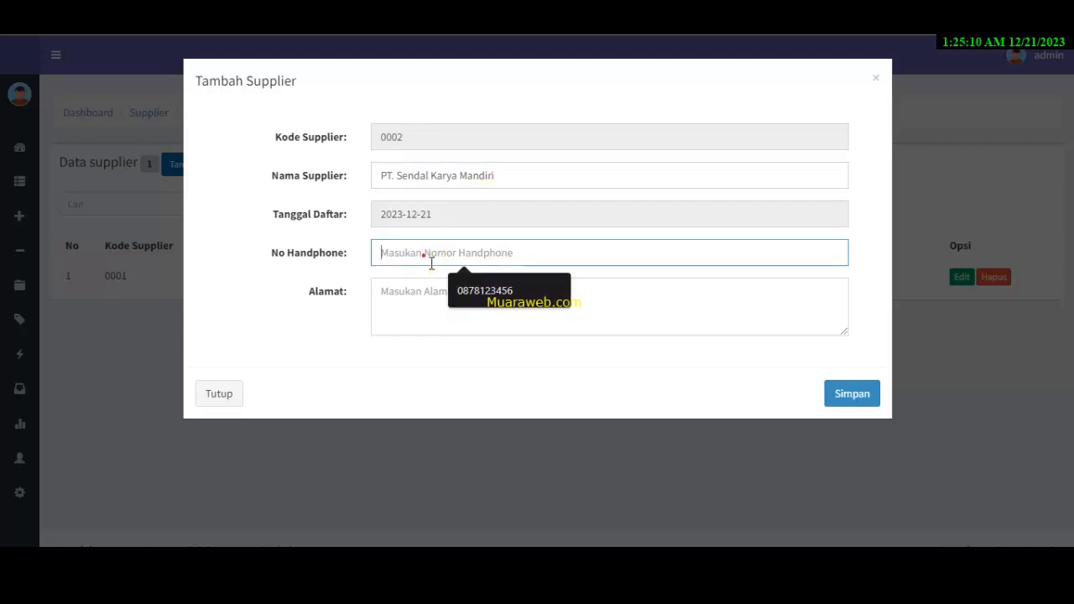
{"action": "left_click", "coordinate": [477, 286]}
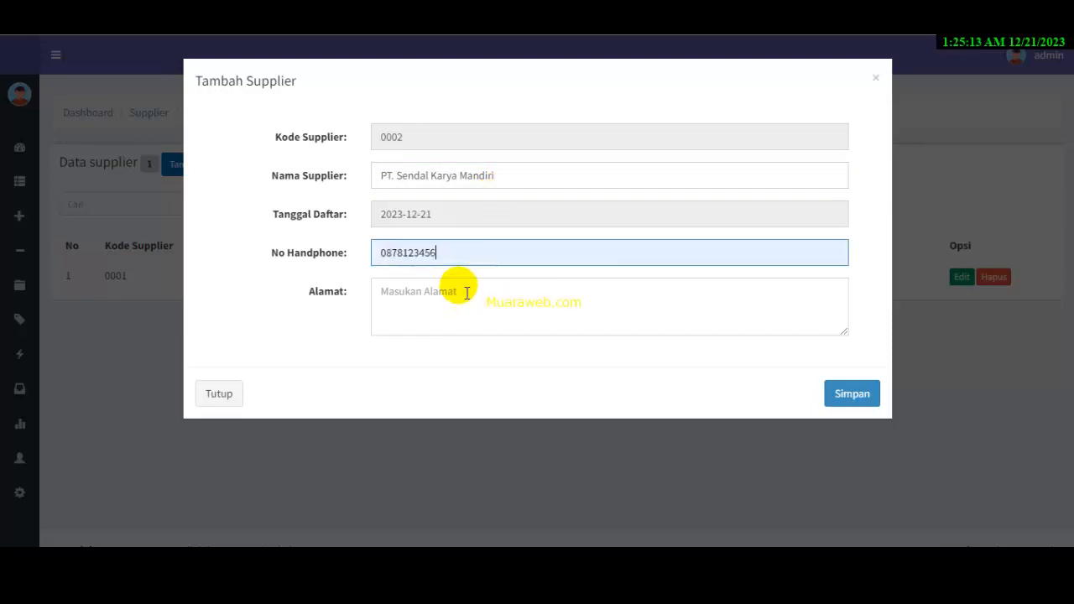
{"action": "type", "text": "7"}
{"action": "left_click", "coordinate": [466, 293]}
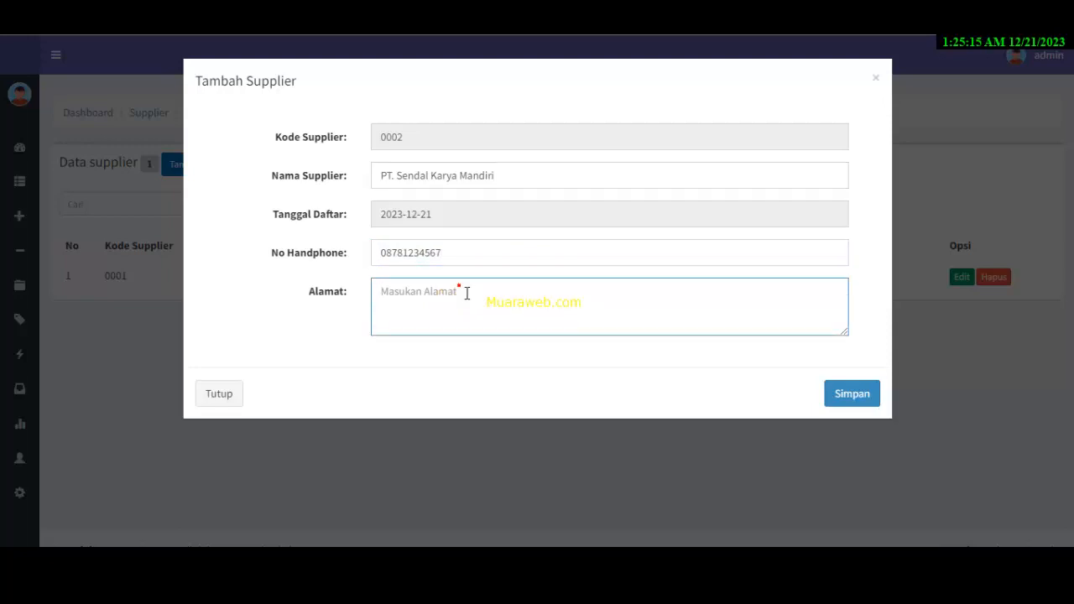
{"action": "left_click", "coordinate": [467, 293]}
{"action": "type", "text": "Jl"}
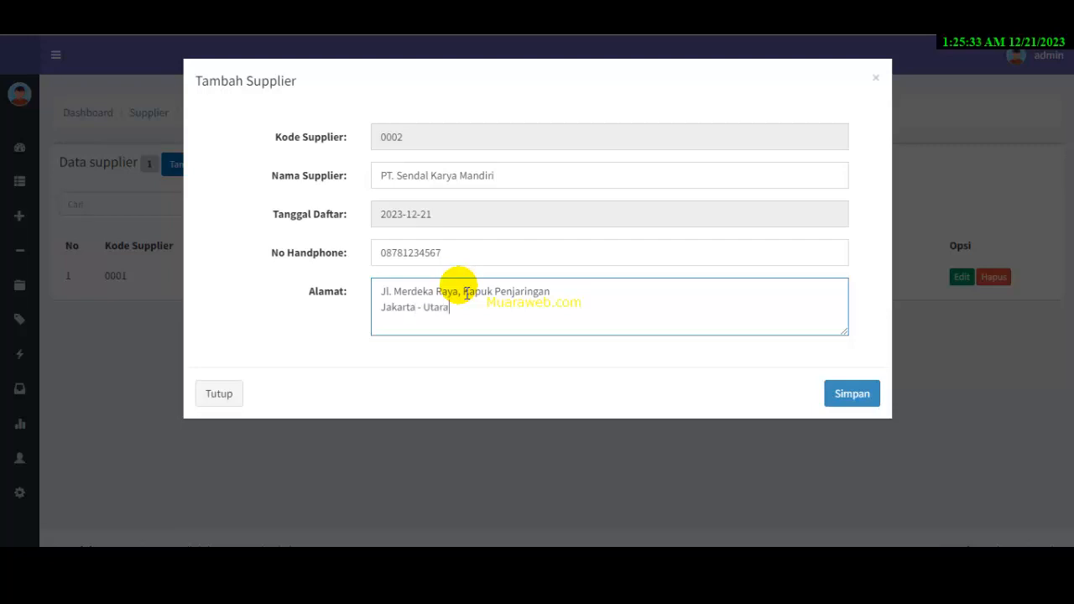
{"action": "left_click", "coordinate": [841, 392]}
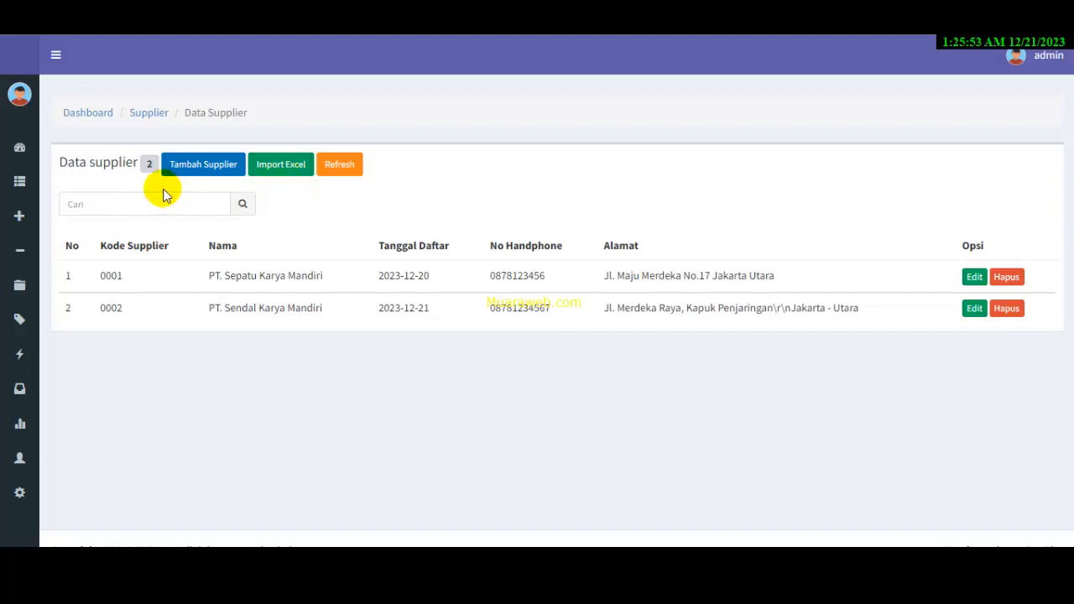
Return to the Data Barang list to check the stock column and open a blank Tambah Barang form.
{"action": "mouse_move", "coordinate": [44, 225]}
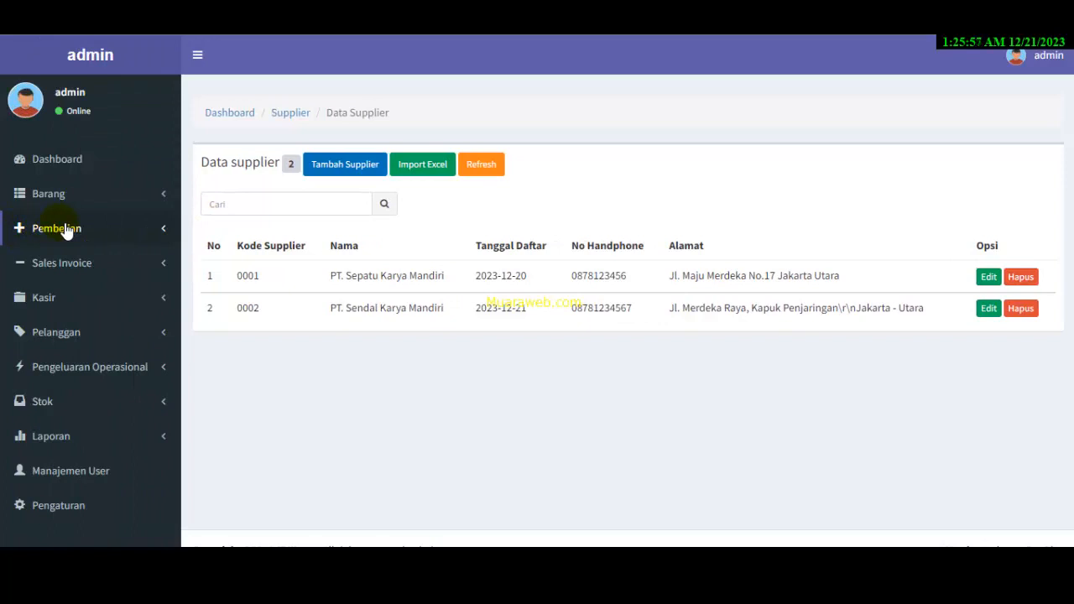
{"action": "left_click", "coordinate": [100, 231]}
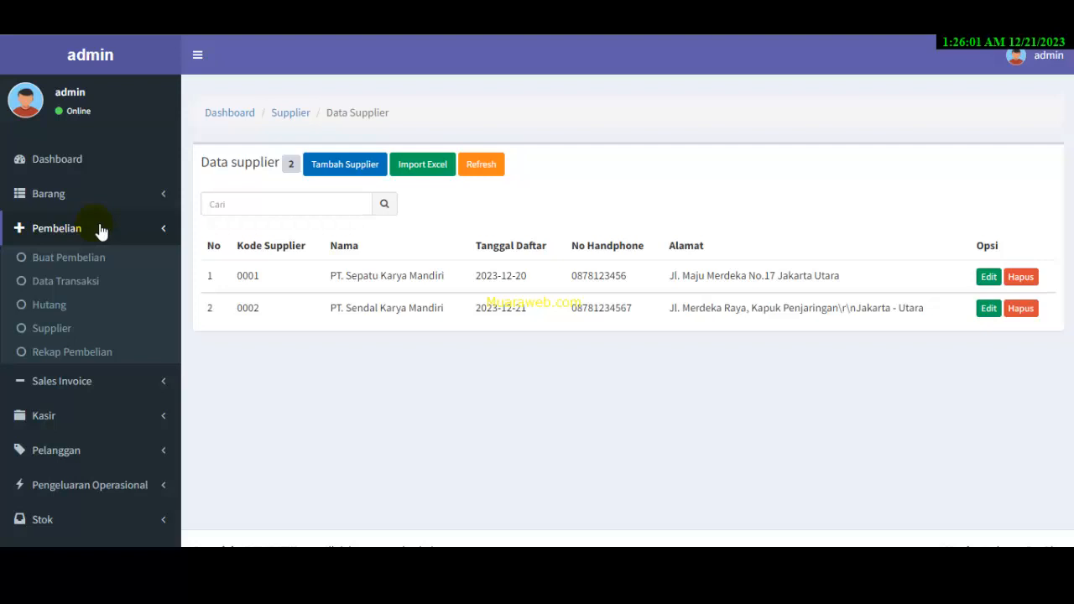
{"action": "left_click", "coordinate": [88, 201]}
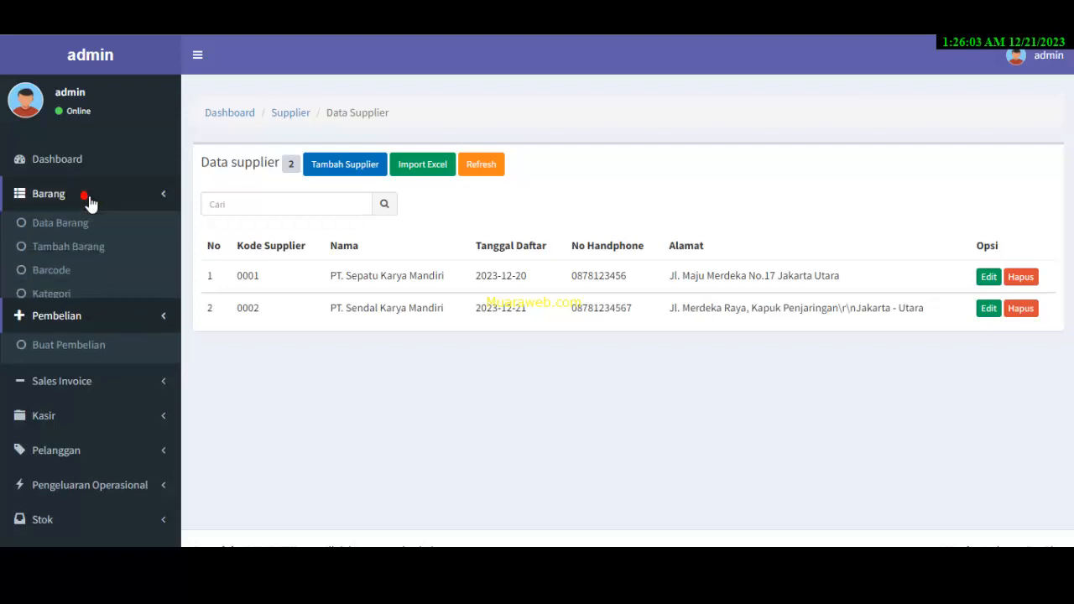
{"action": "left_click", "coordinate": [85, 230]}
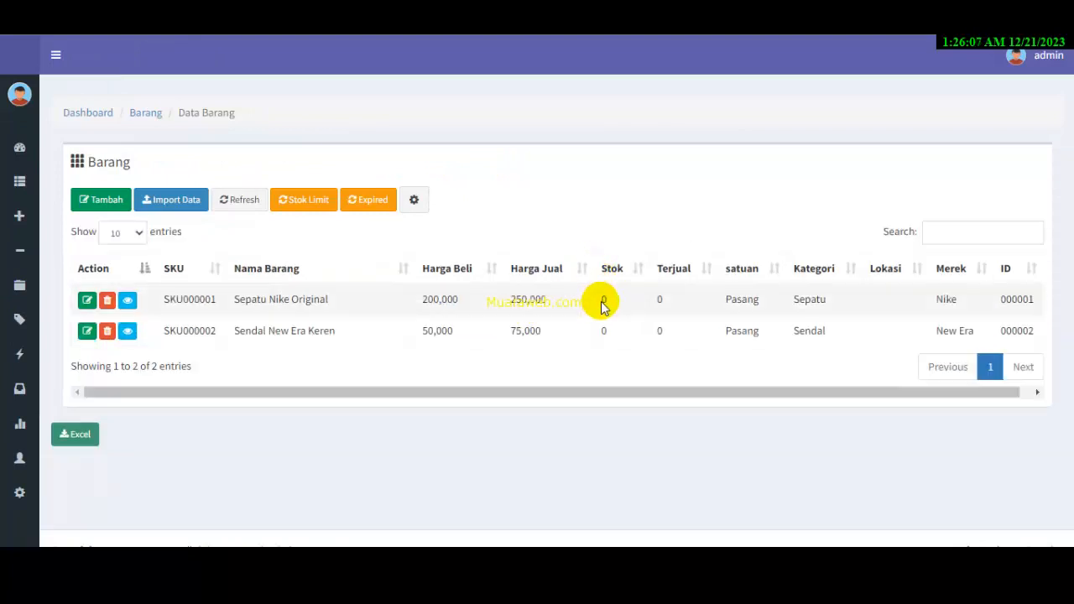
{"action": "left_click", "coordinate": [106, 201]}
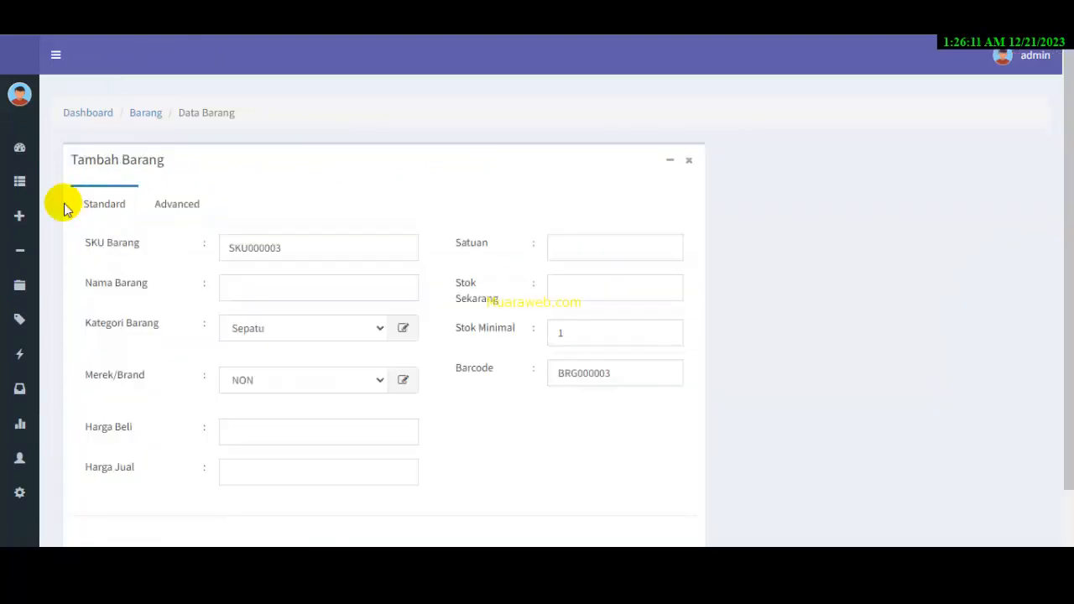
{"action": "mouse_move", "coordinate": [34, 227]}
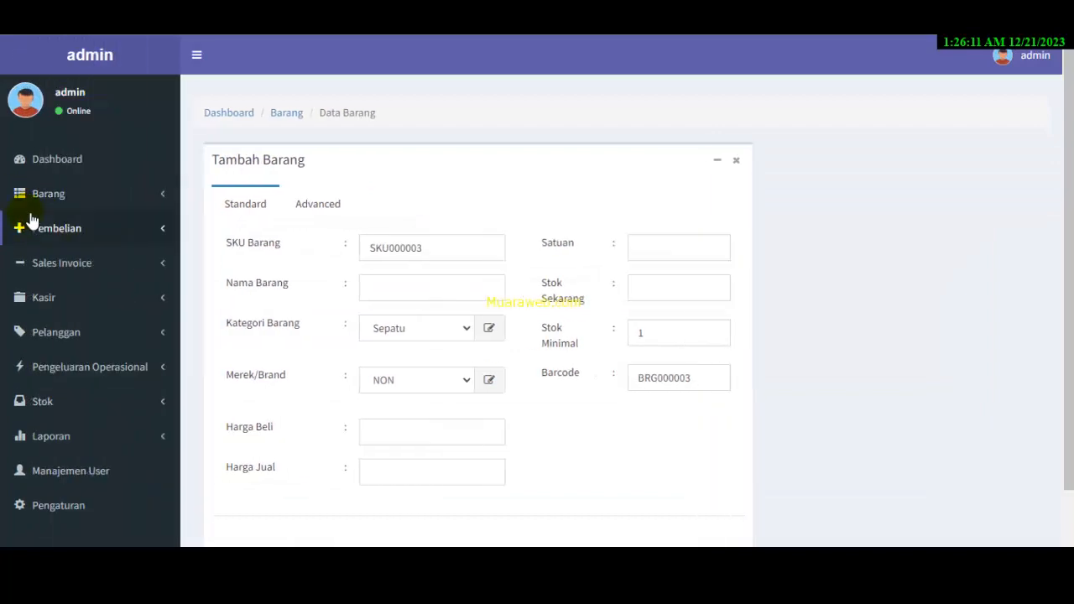
Open a new purchase invoice under Pembelian and check its transaction code and date fields.
{"action": "left_click", "coordinate": [130, 230]}
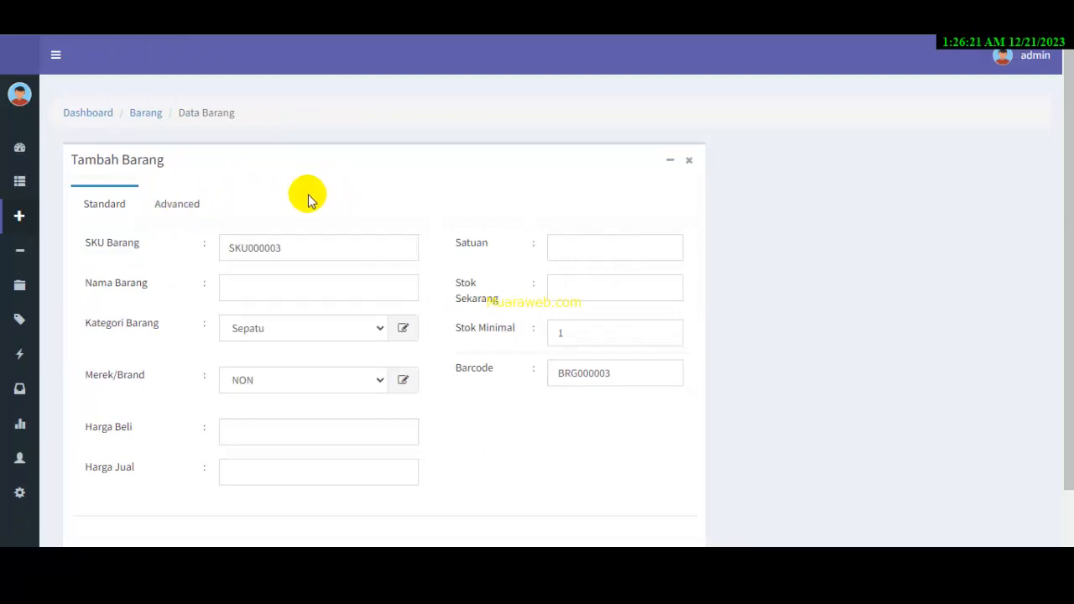
{"action": "mouse_move", "coordinate": [21, 224]}
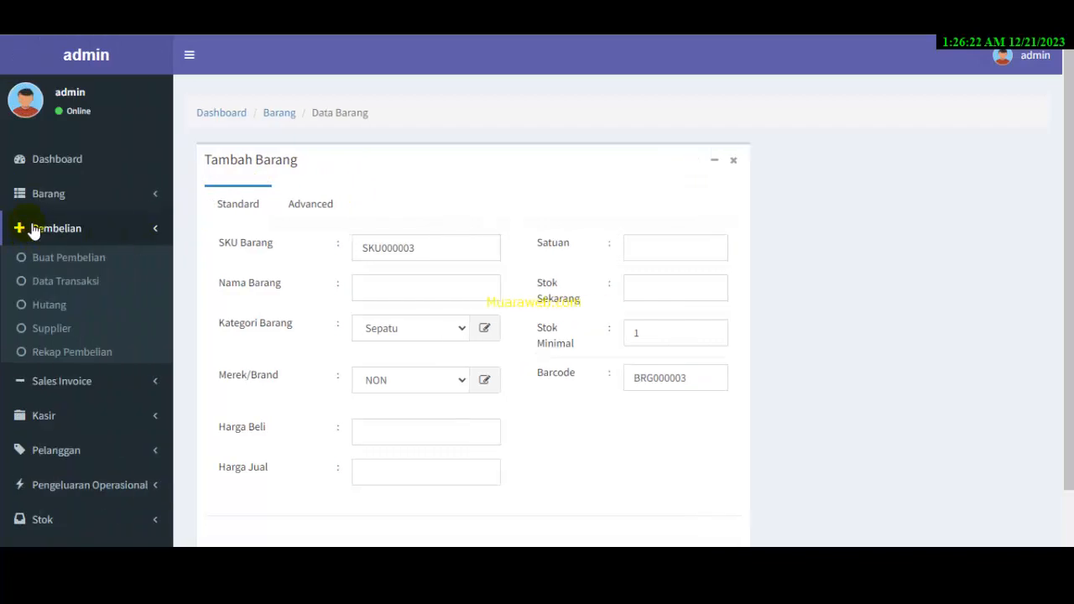
{"action": "left_click", "coordinate": [74, 259]}
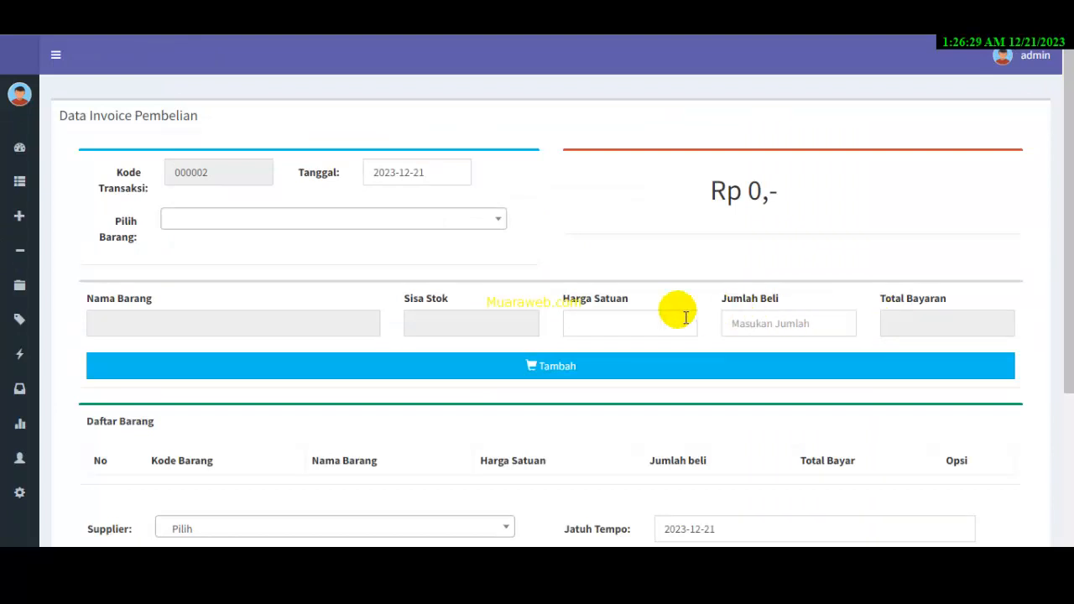
{"action": "left_click", "coordinate": [245, 168]}
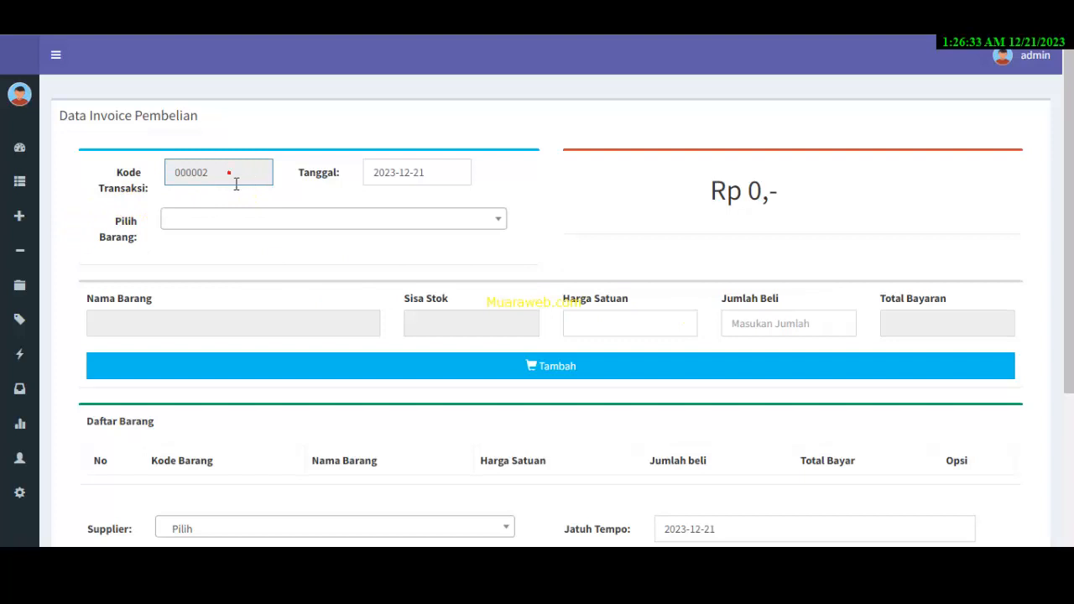
{"action": "left_click", "coordinate": [441, 178]}
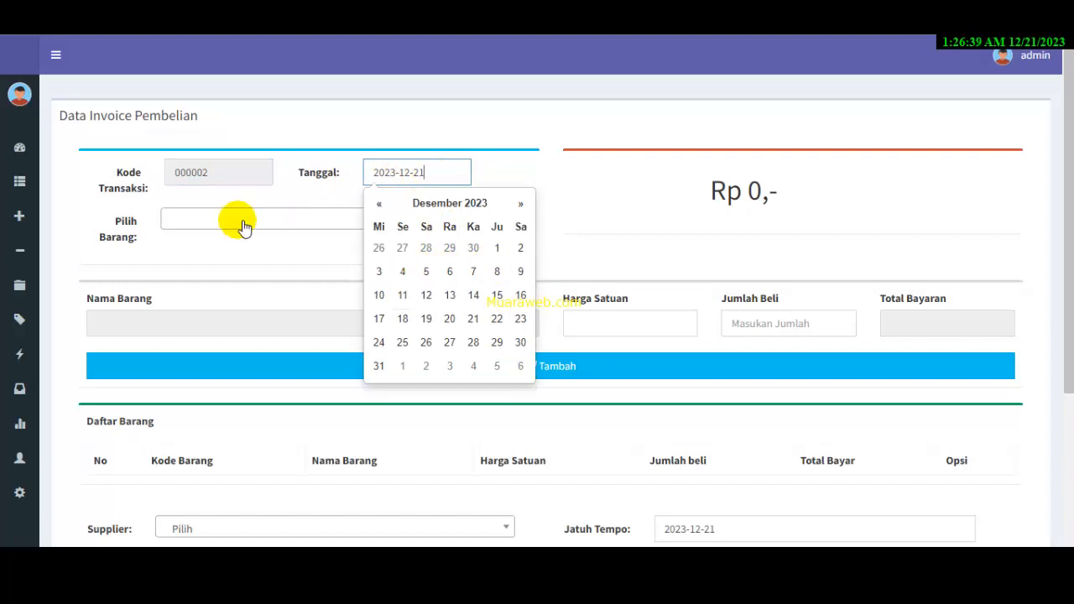
{"action": "left_click", "coordinate": [200, 239]}
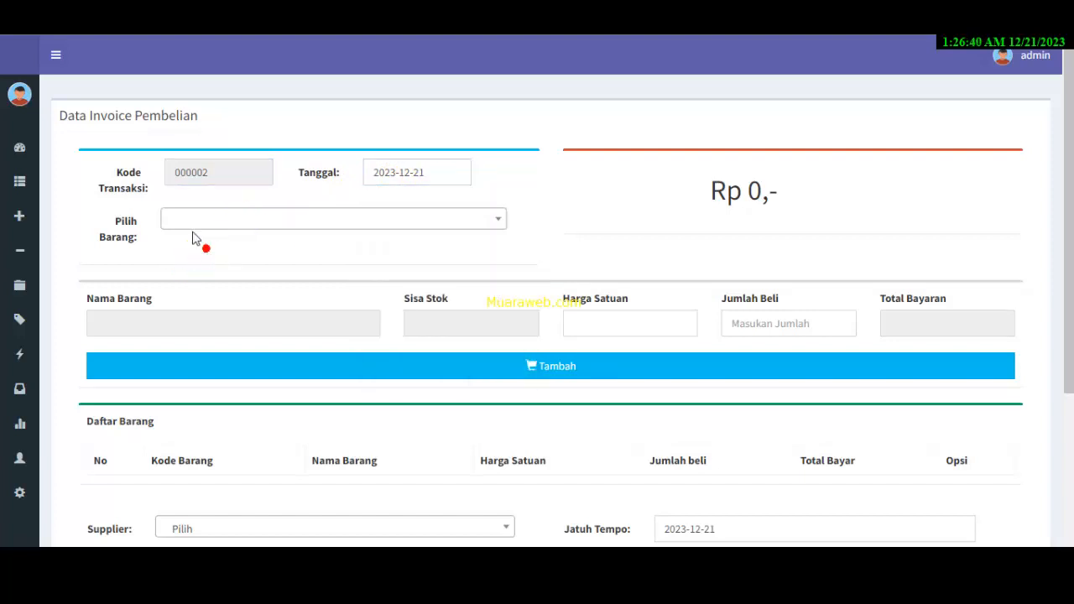
Add 100 units of SKU000001 Sepatu Nike Original to the purchase invoice's item list.
{"action": "left_click", "coordinate": [312, 224]}
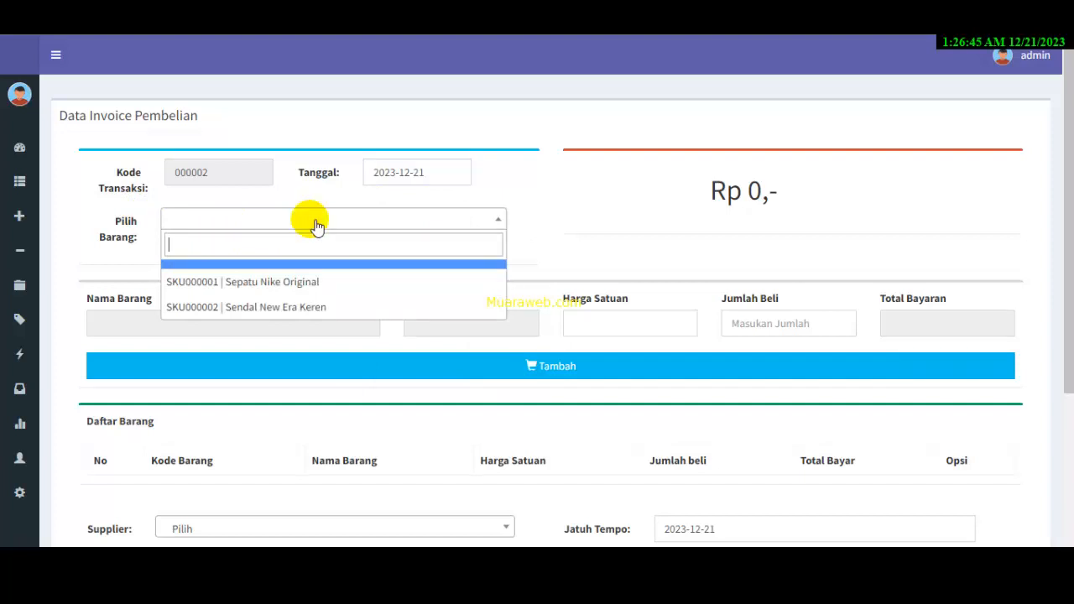
{"action": "left_click", "coordinate": [317, 284]}
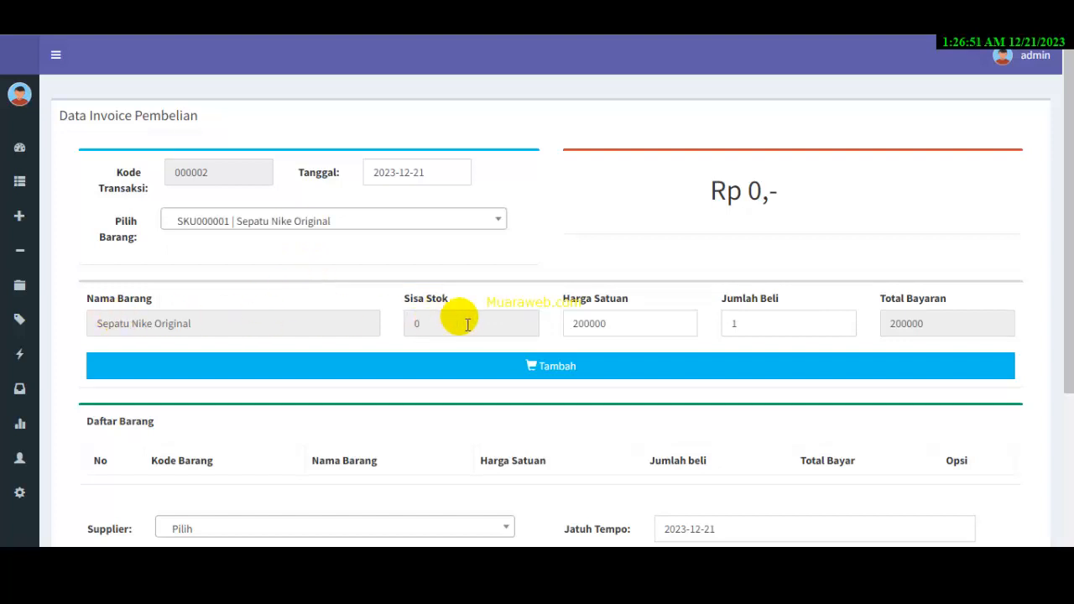
{"action": "left_click", "coordinate": [522, 331]}
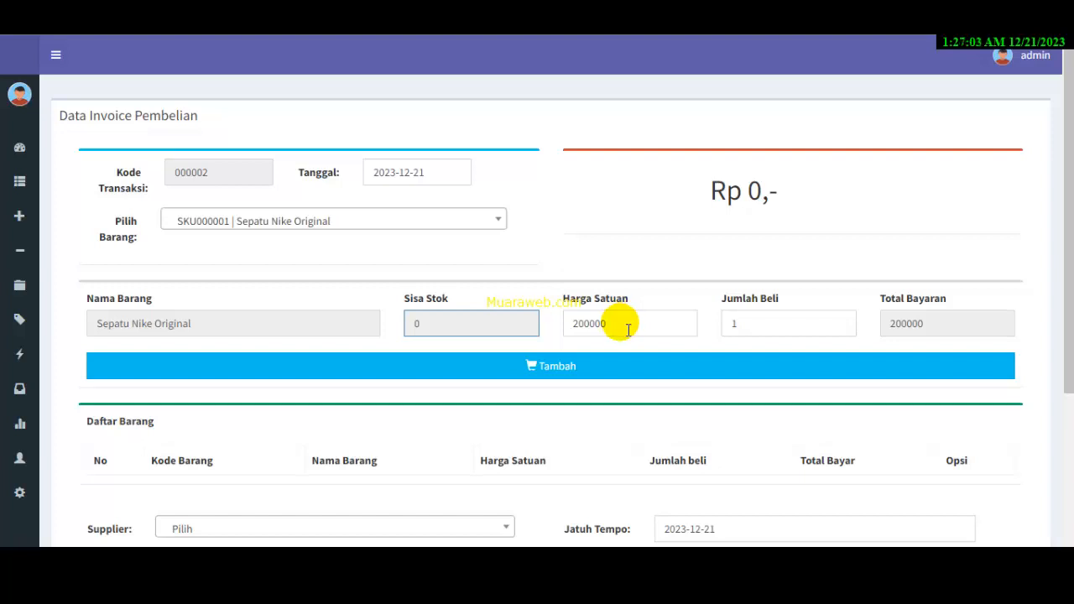
{"action": "left_click", "coordinate": [762, 330]}
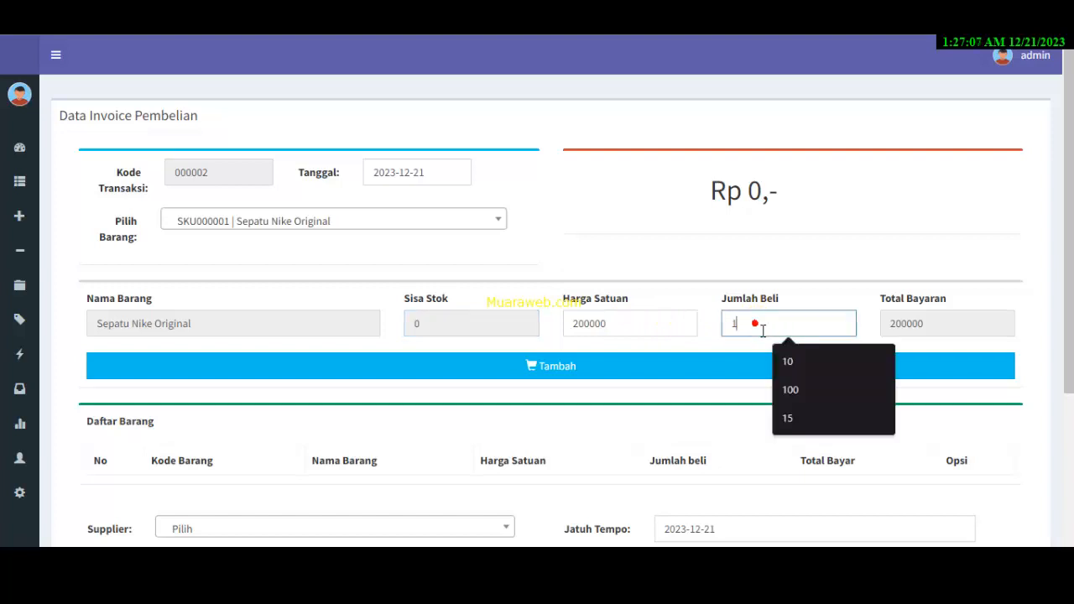
{"action": "left_click", "coordinate": [799, 391]}
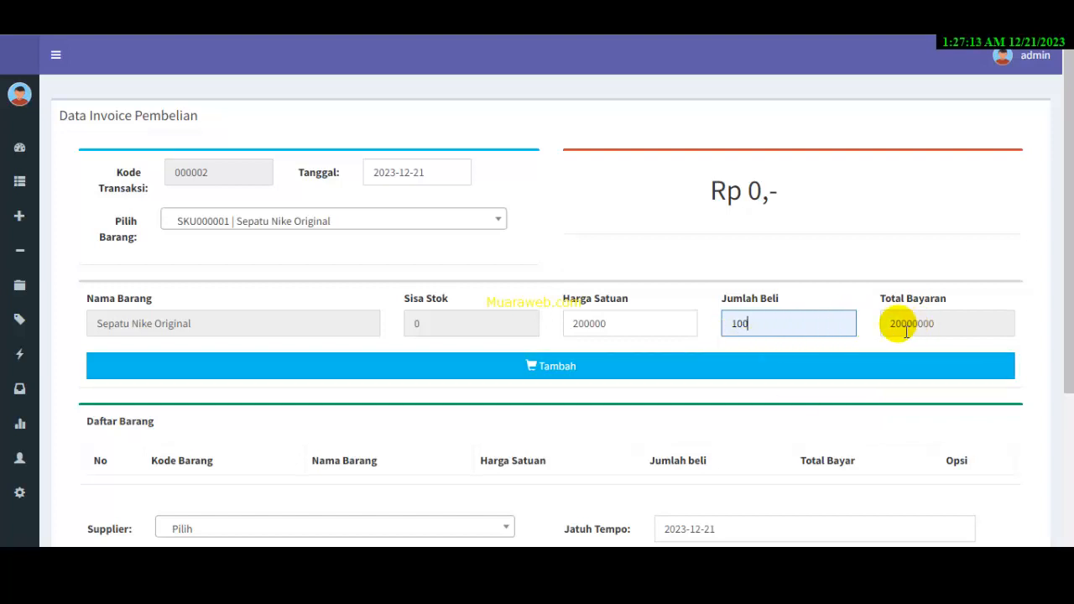
{"action": "left_click", "coordinate": [561, 374]}
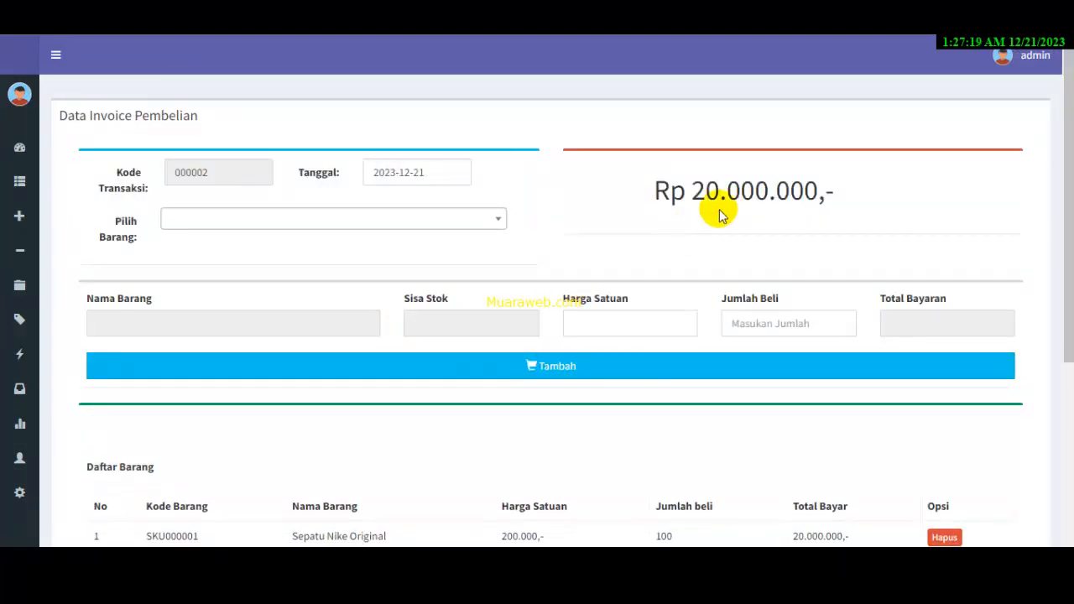
Add 100 units of SKU000002 Sendal New Era Keren to the purchase invoice as a second item.
{"action": "scroll", "coordinate": [587, 431], "scroll_direction": "down", "scroll_amount": 1}
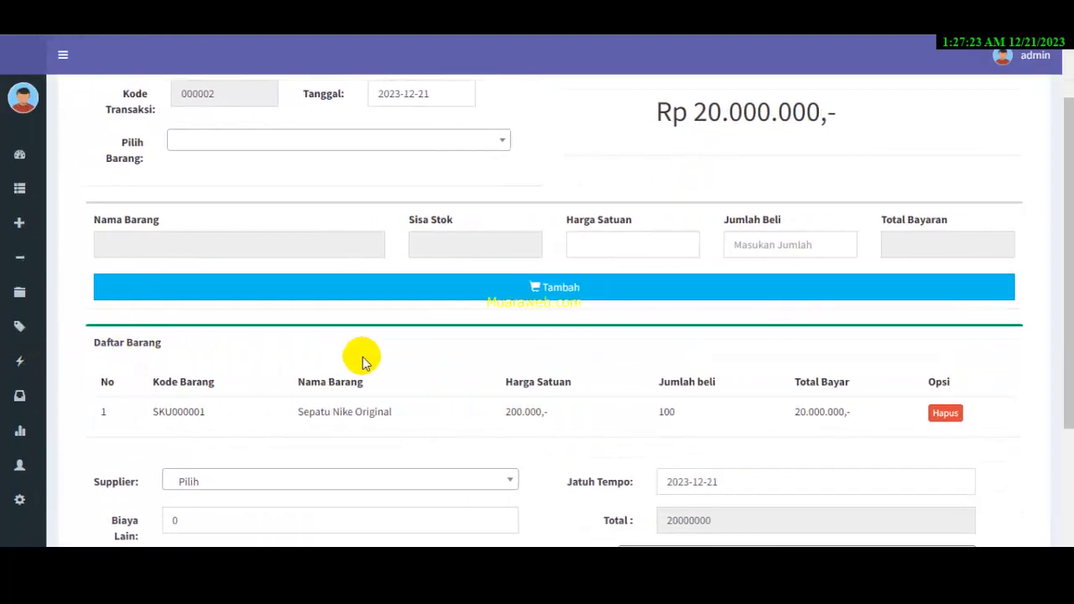
{"action": "scroll", "coordinate": [714, 175], "scroll_direction": "up", "scroll_amount": 1}
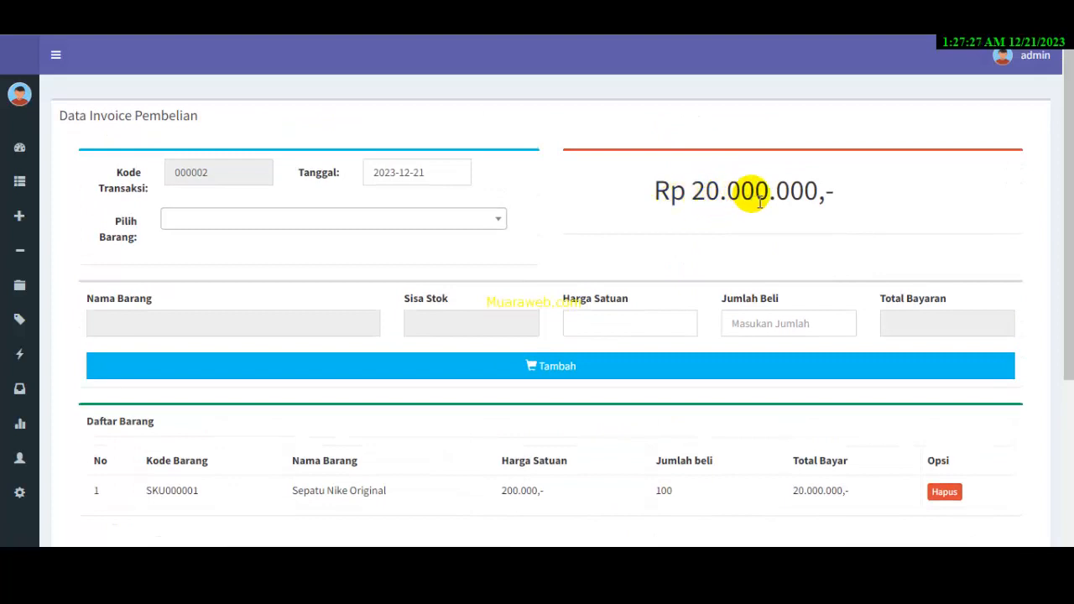
{"action": "scroll", "coordinate": [746, 227], "scroll_direction": "down", "scroll_amount": 1}
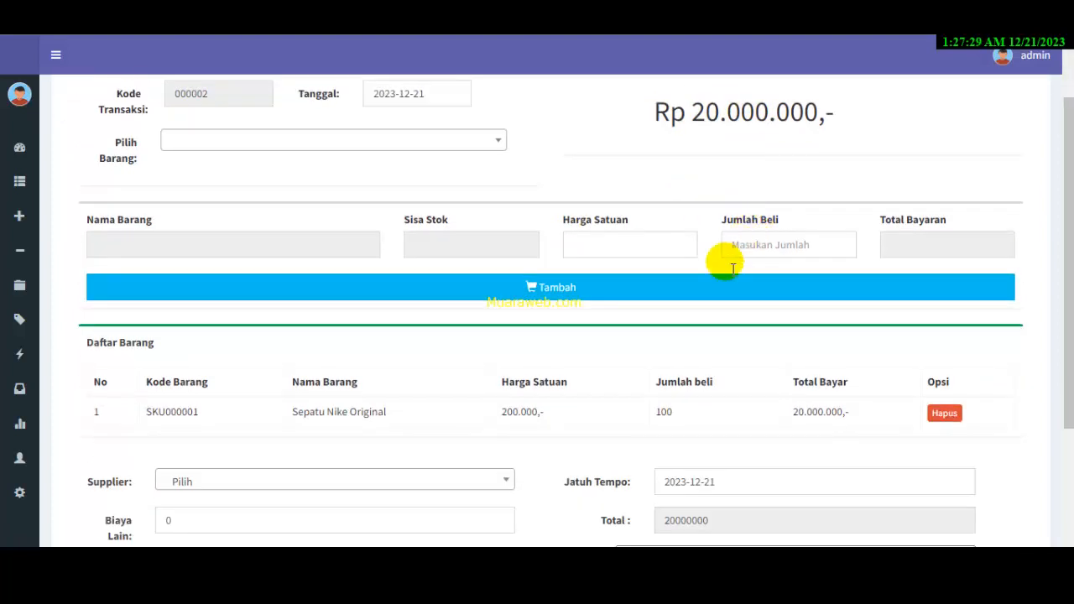
{"action": "scroll", "coordinate": [665, 369], "scroll_direction": "down", "scroll_amount": 1}
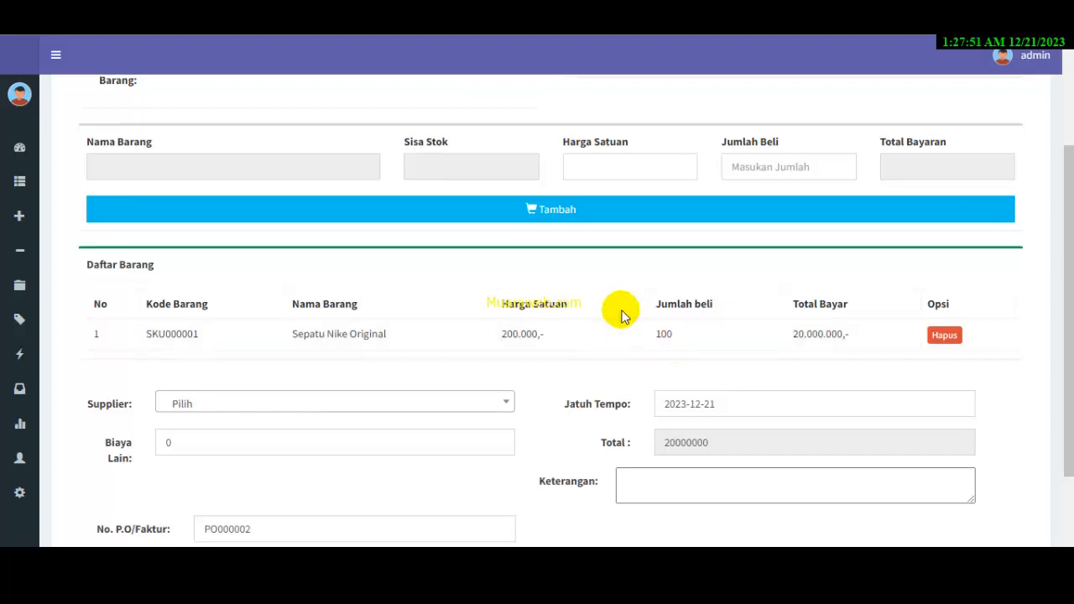
{"action": "scroll", "coordinate": [618, 311], "scroll_direction": "up", "scroll_amount": 1}
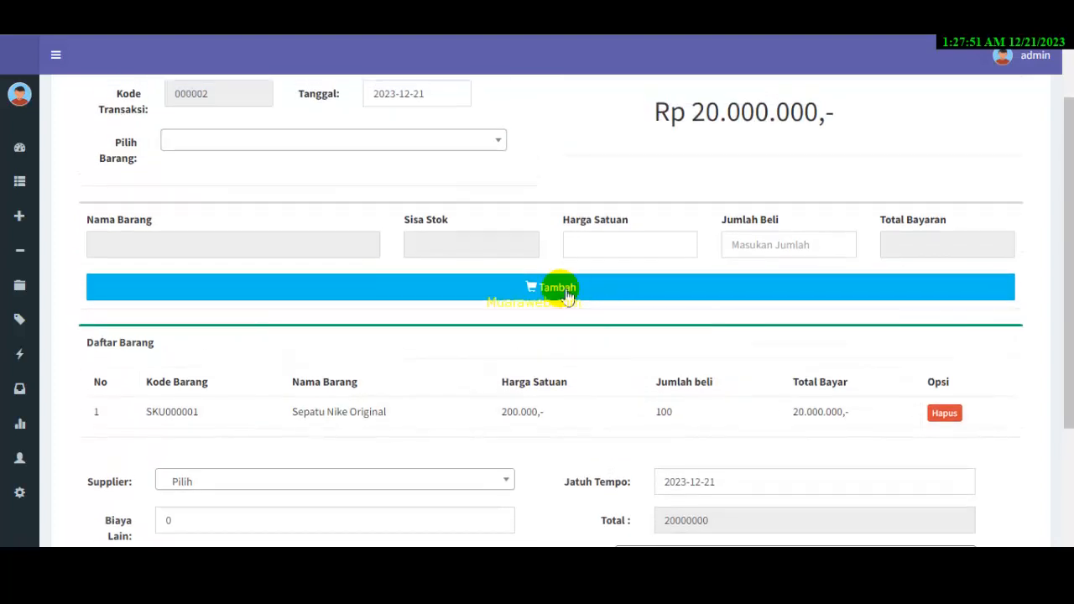
{"action": "left_click", "coordinate": [327, 144]}
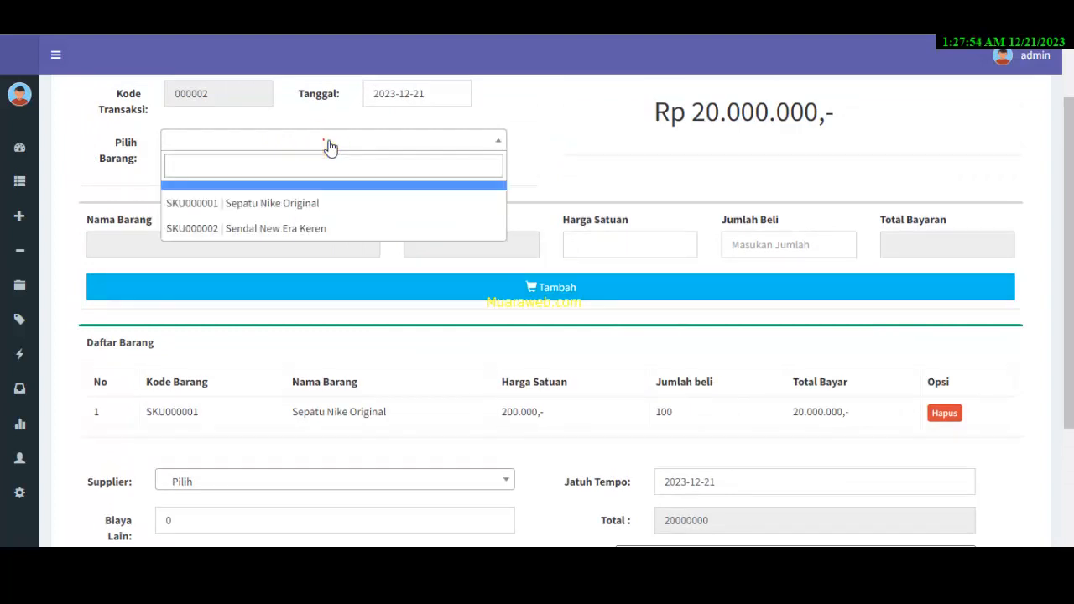
{"action": "left_click", "coordinate": [314, 230]}
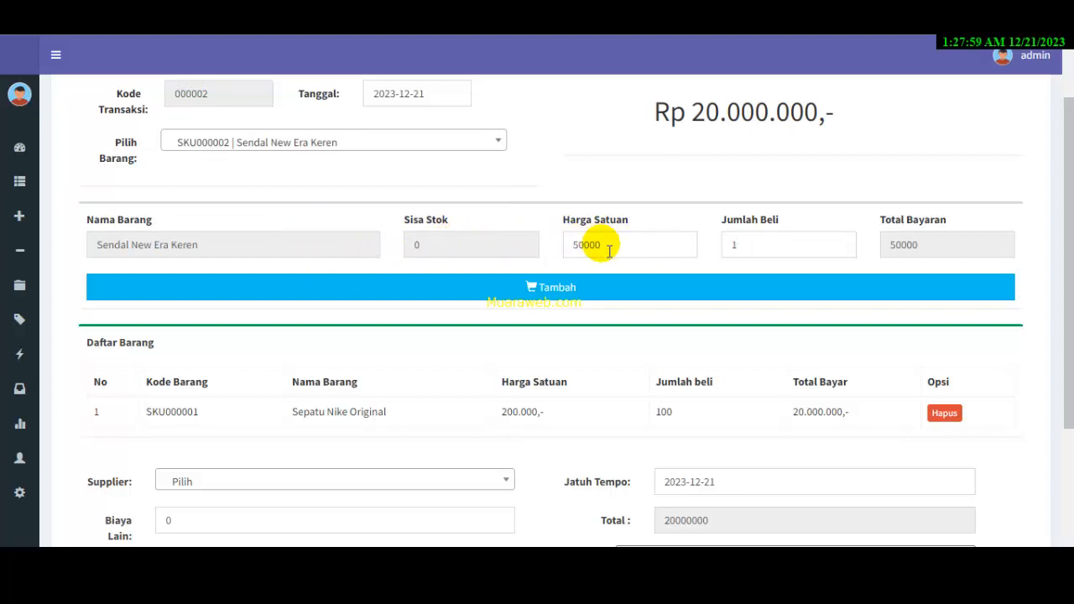
{"action": "left_click", "coordinate": [759, 248]}
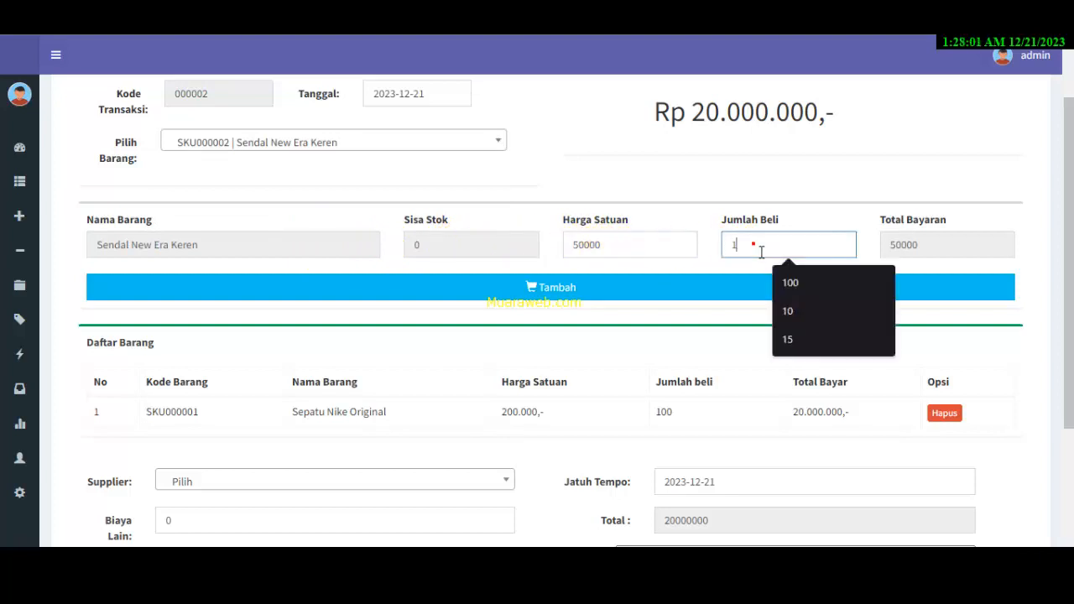
{"action": "left_click", "coordinate": [805, 283]}
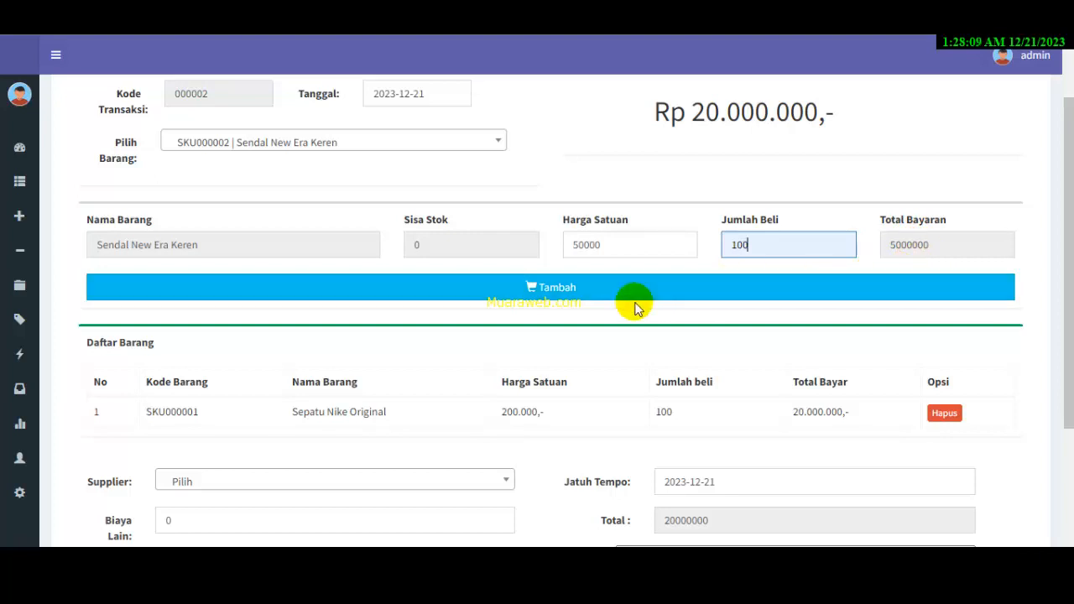
{"action": "left_click", "coordinate": [556, 285]}
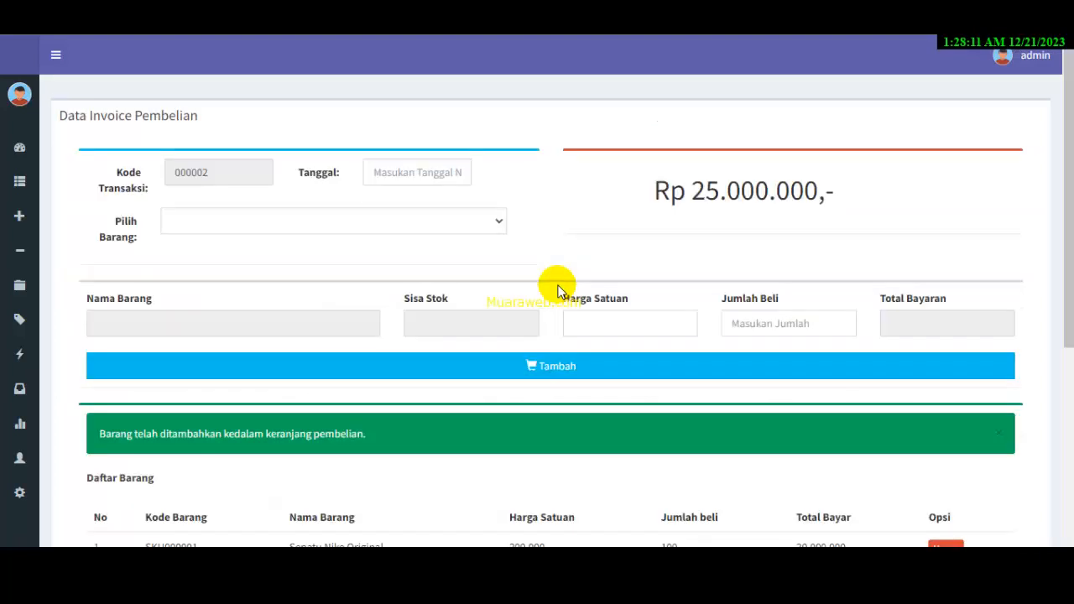
Review the purchase item list and choose PT. Sepatu Karya Mandiri as the invoice's supplier.
{"action": "scroll", "coordinate": [560, 297], "scroll_direction": "down", "scroll_amount": 2}
{"action": "scroll", "coordinate": [560, 297], "scroll_direction": "up", "scroll_amount": 2}
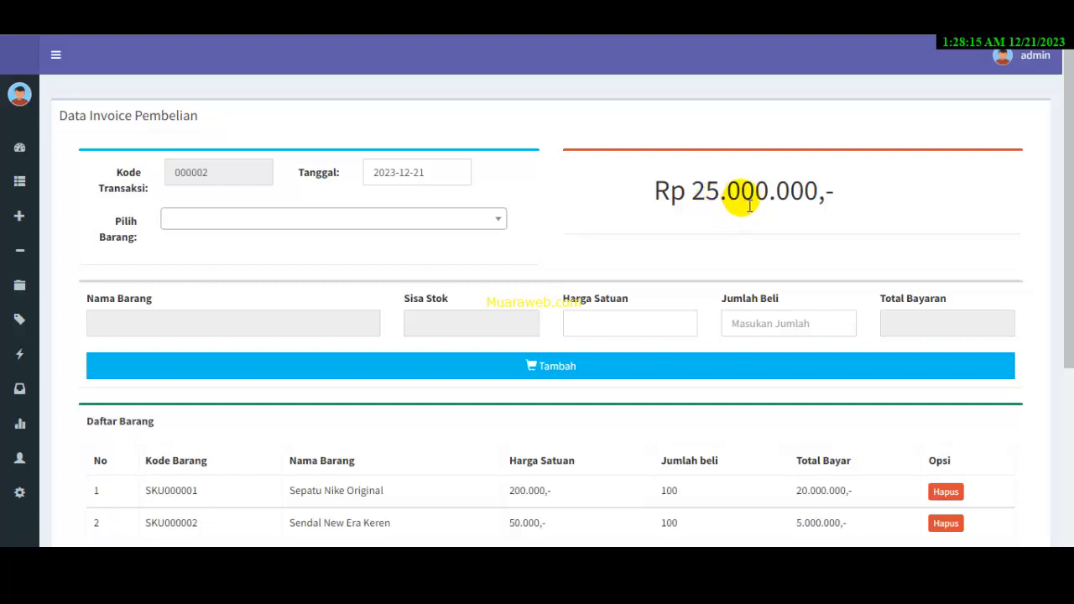
{"action": "scroll", "coordinate": [671, 288], "scroll_direction": "down", "scroll_amount": 2}
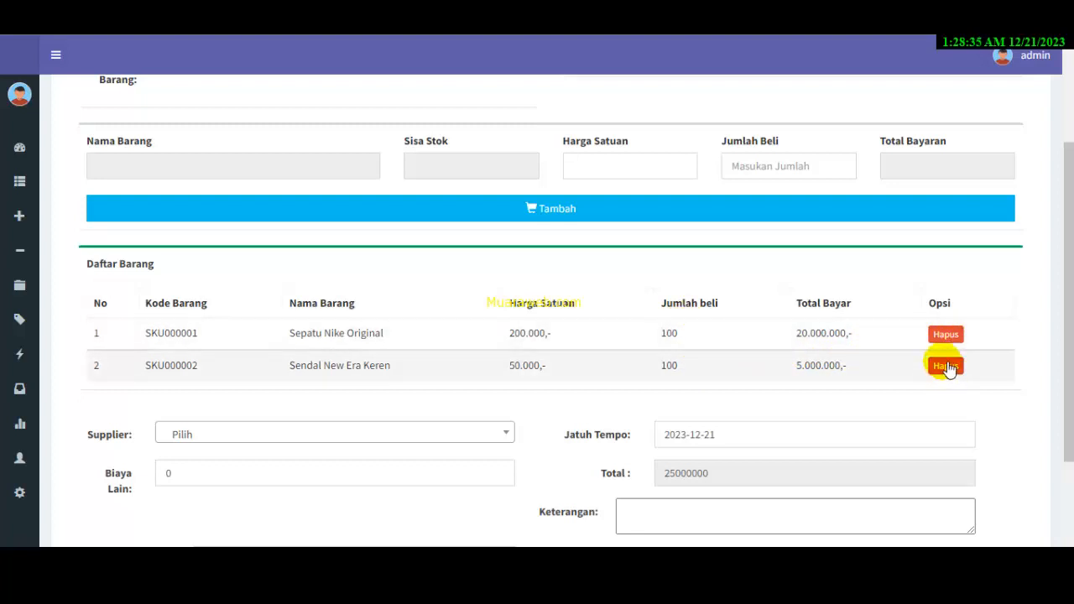
{"action": "scroll", "coordinate": [878, 352], "scroll_direction": "down", "scroll_amount": 1}
{"action": "scroll", "coordinate": [873, 317], "scroll_direction": "down", "scroll_amount": 1}
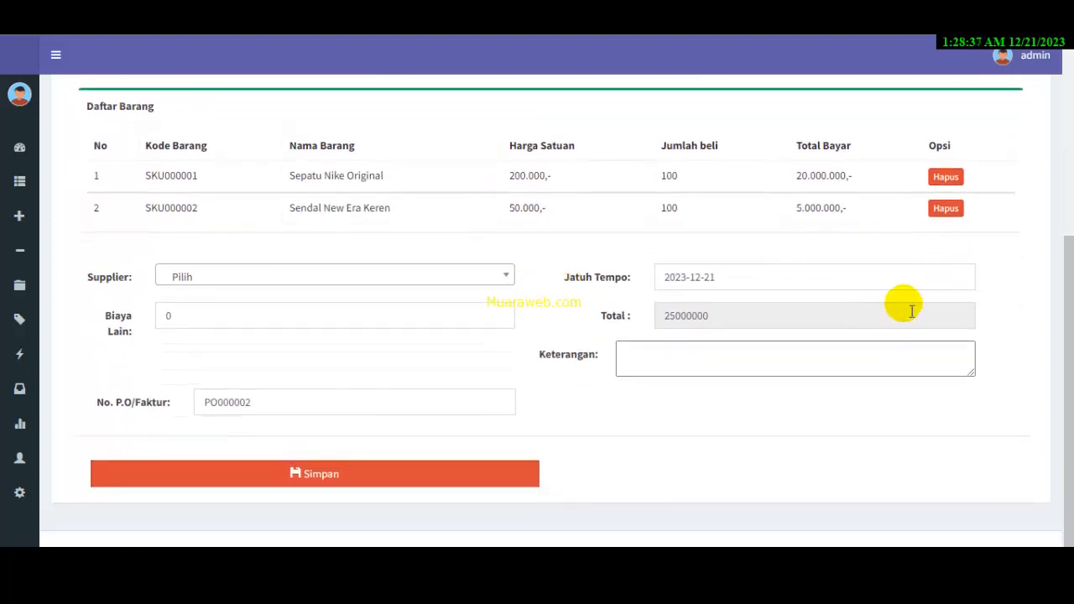
{"action": "left_click", "coordinate": [394, 283]}
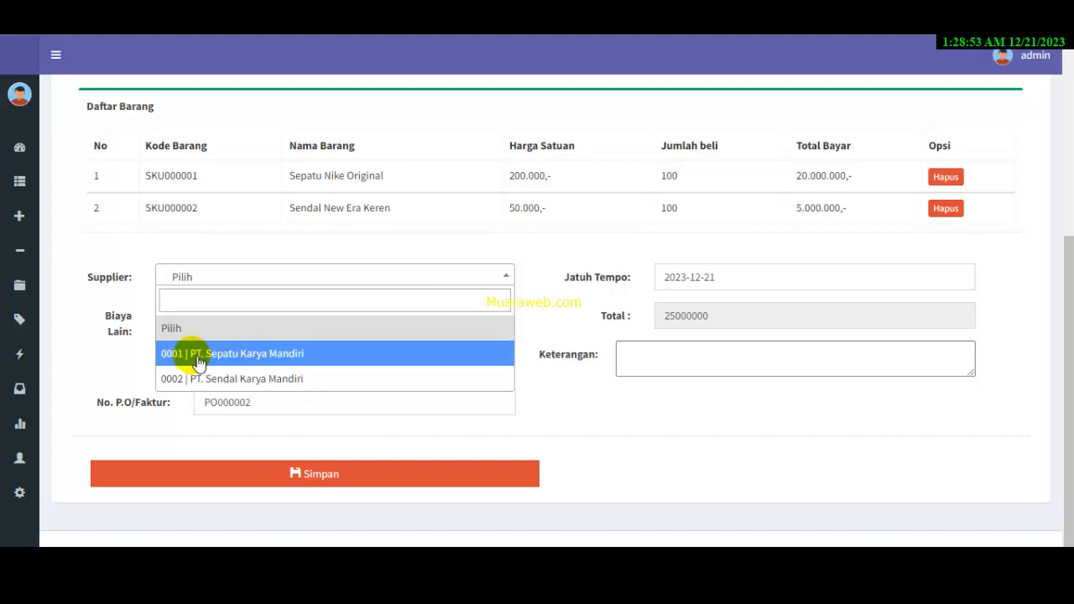
{"action": "left_click", "coordinate": [283, 361]}
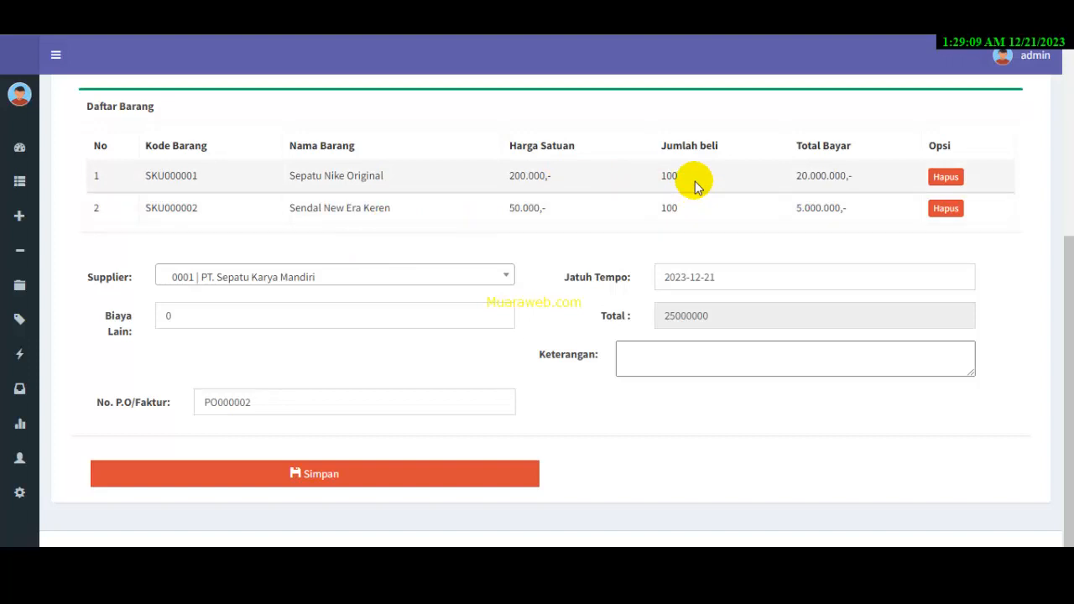
Enter 300000 as Biaya Lain with the note "Ongkos Pengiriman Rp. 300.000", and save the purchase invoice.
{"action": "left_click", "coordinate": [177, 317]}
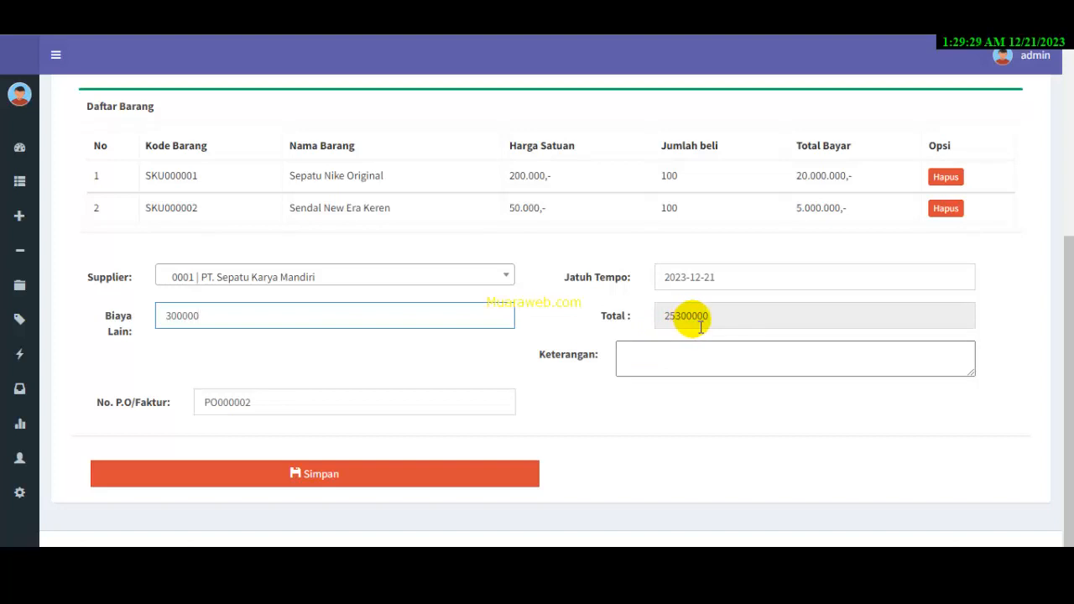
{"action": "left_click", "coordinate": [656, 355]}
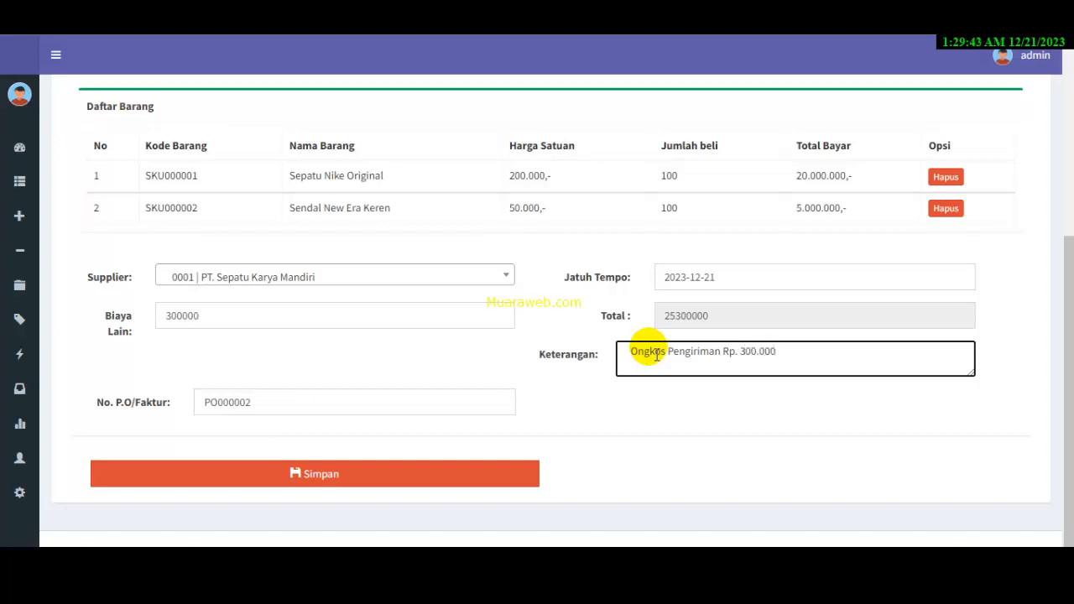
{"action": "left_click", "coordinate": [404, 391]}
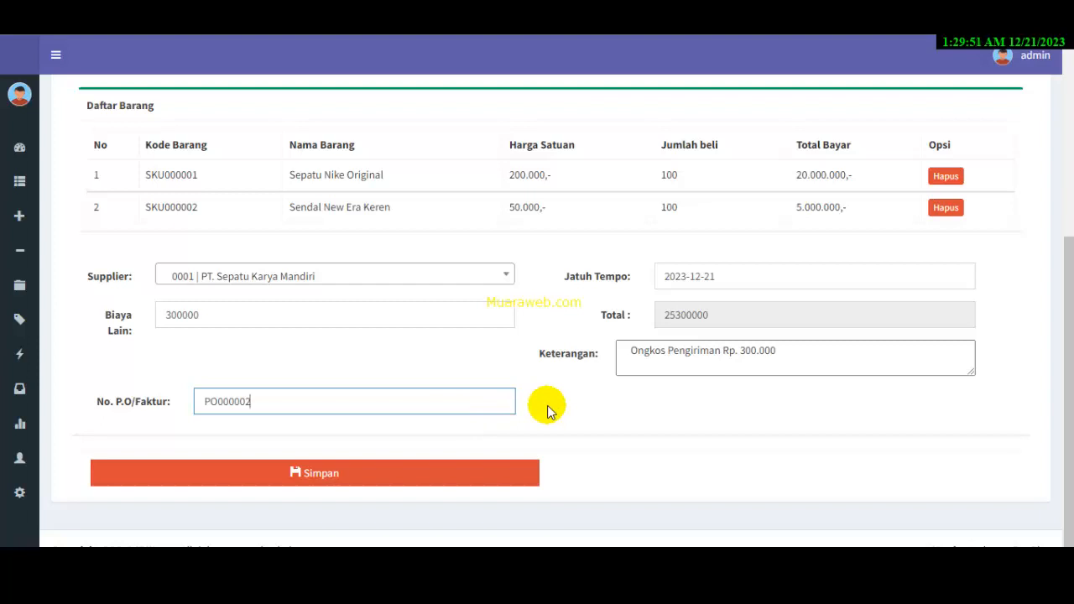
{"action": "left_click", "coordinate": [323, 474]}
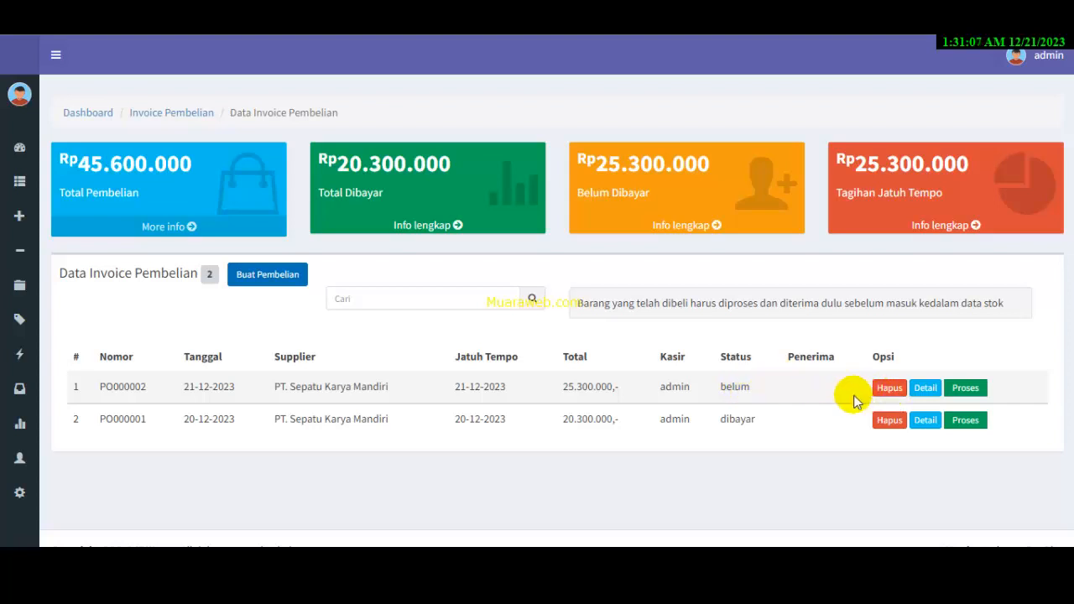
Open the details of the unpaid purchase invoice and review its supplier, items, shipping cost, total and payment options.
{"action": "left_click", "coordinate": [925, 388]}
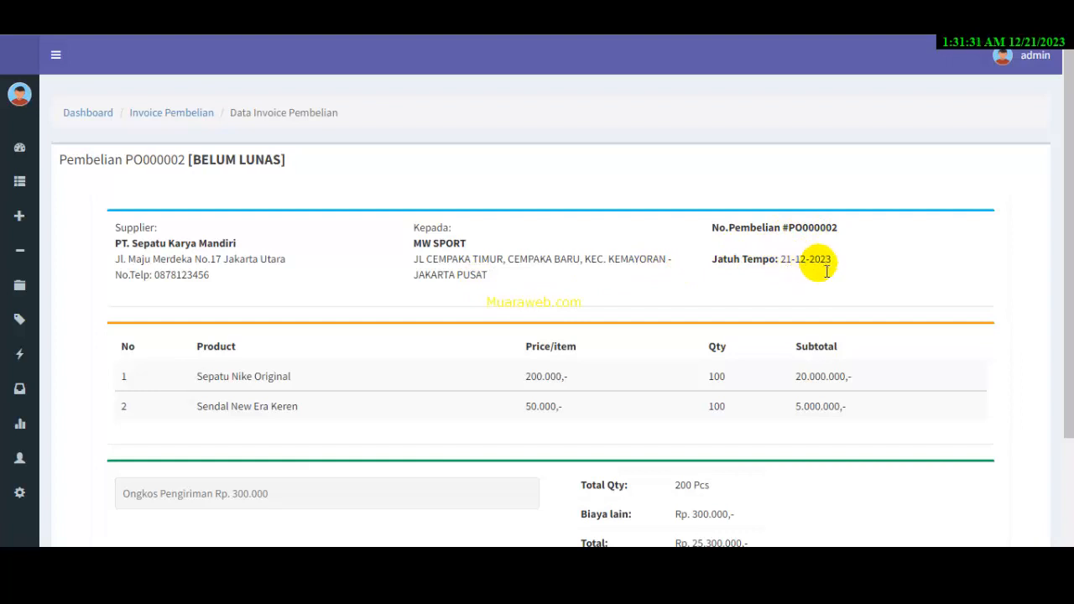
{"action": "scroll", "coordinate": [822, 264], "scroll_direction": "down", "scroll_amount": 1}
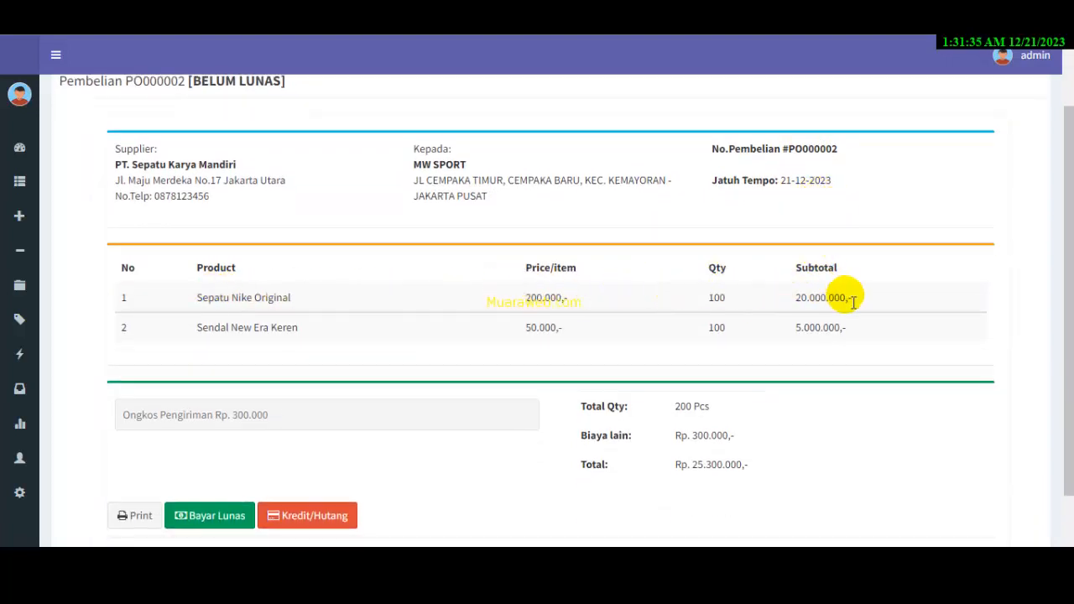
{"action": "scroll", "coordinate": [841, 297], "scroll_direction": "down", "scroll_amount": 1}
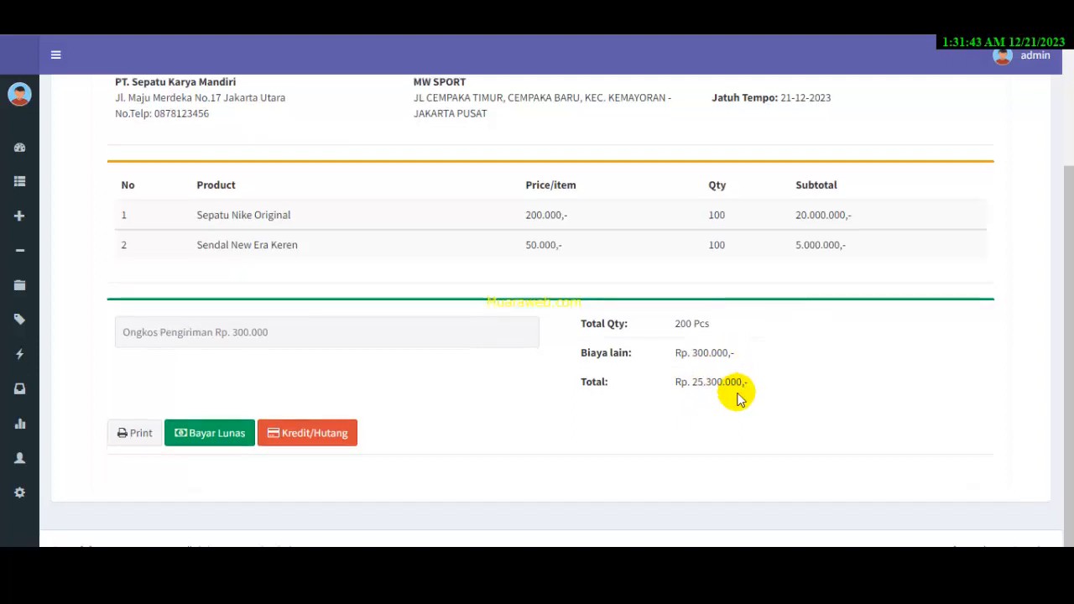
{"action": "scroll", "coordinate": [741, 396], "scroll_direction": "up", "scroll_amount": 2}
{"action": "scroll", "coordinate": [742, 396], "scroll_direction": "up", "scroll_amount": 1}
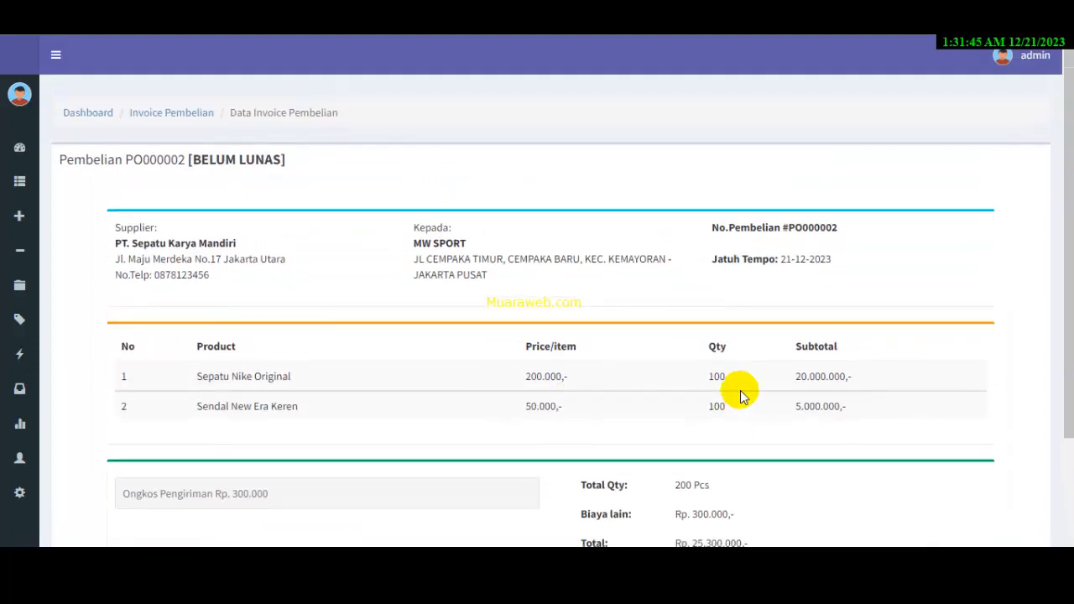
Open the print version of the unpaid purchase invoice, dismiss the print dialog and review its items, Biaya, total and payment status.
{"action": "scroll", "coordinate": [730, 394], "scroll_direction": "down", "scroll_amount": 3}
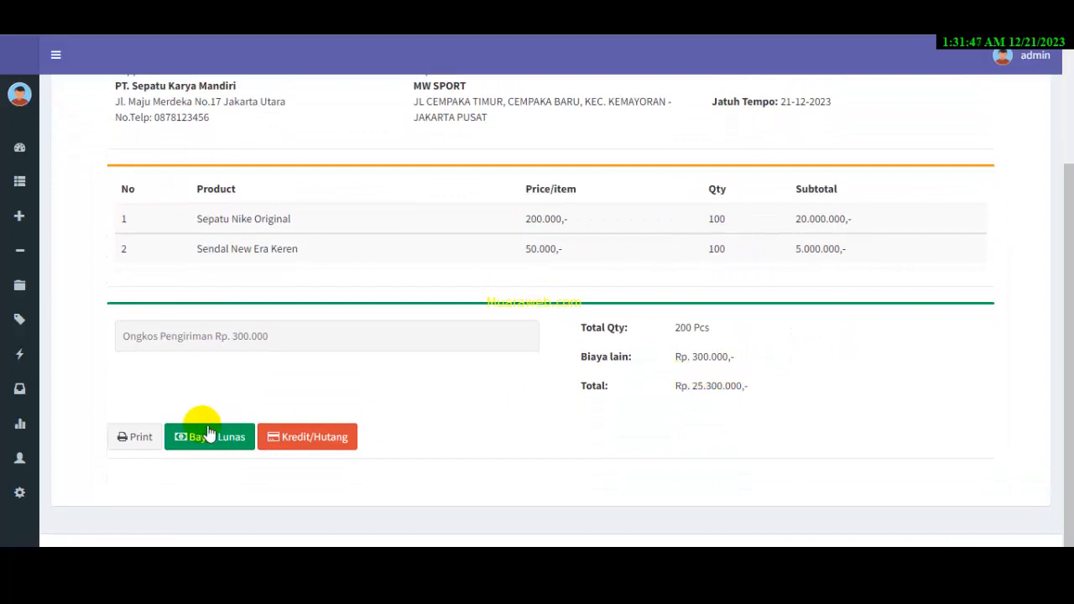
{"action": "left_click", "coordinate": [135, 438]}
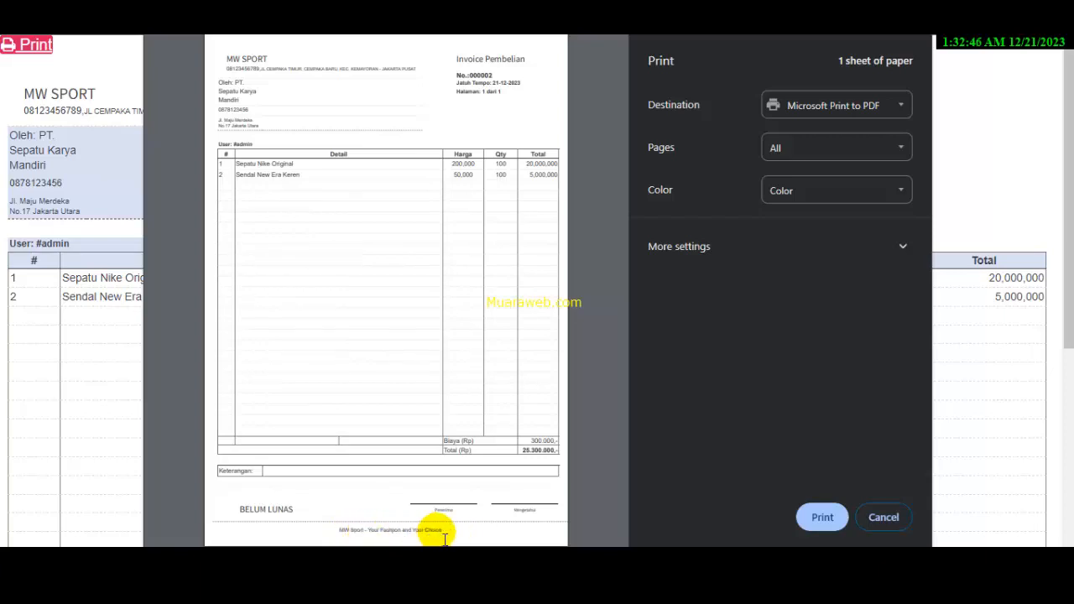
{"action": "left_click", "coordinate": [889, 522]}
{"action": "scroll", "coordinate": [710, 223], "scroll_direction": "down", "scroll_amount": 5}
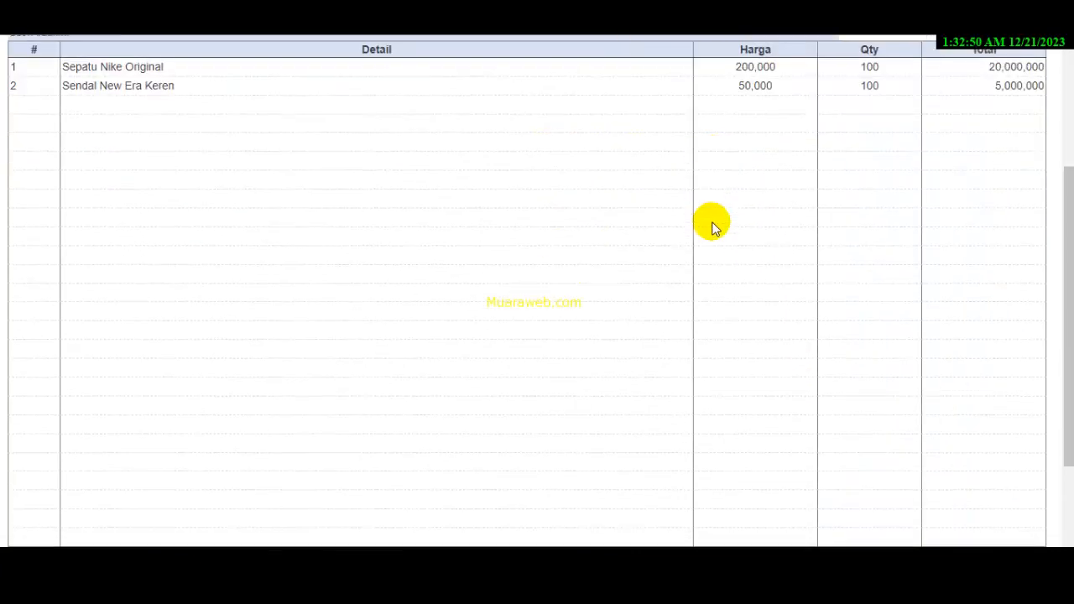
{"action": "scroll", "coordinate": [715, 232], "scroll_direction": "down", "scroll_amount": 1}
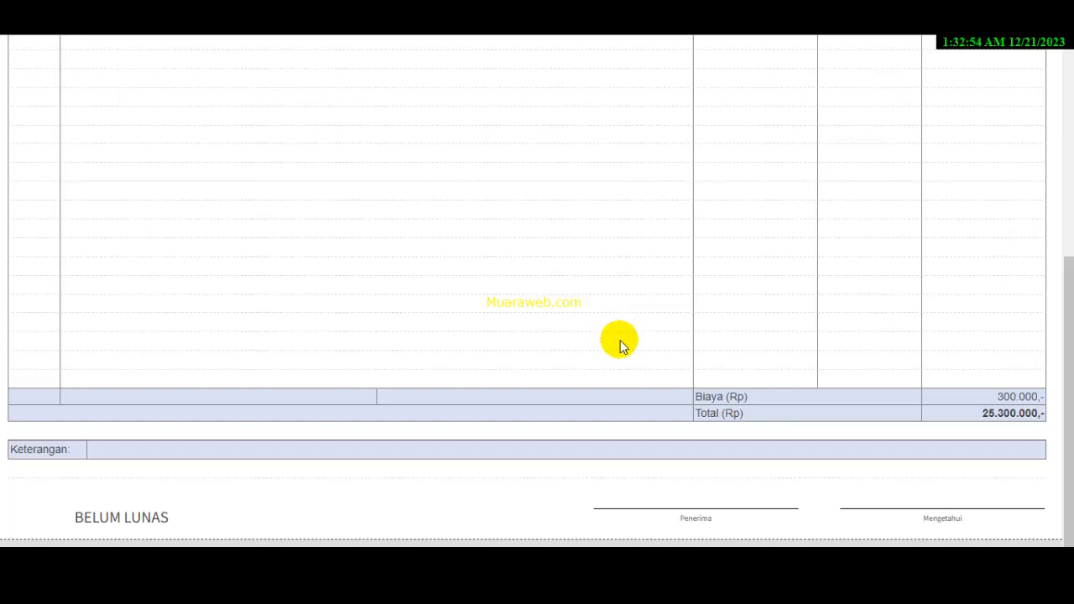
{"action": "scroll", "coordinate": [958, 376], "scroll_direction": "up", "scroll_amount": 5}
{"action": "scroll", "coordinate": [961, 381], "scroll_direction": "up", "scroll_amount": 3}
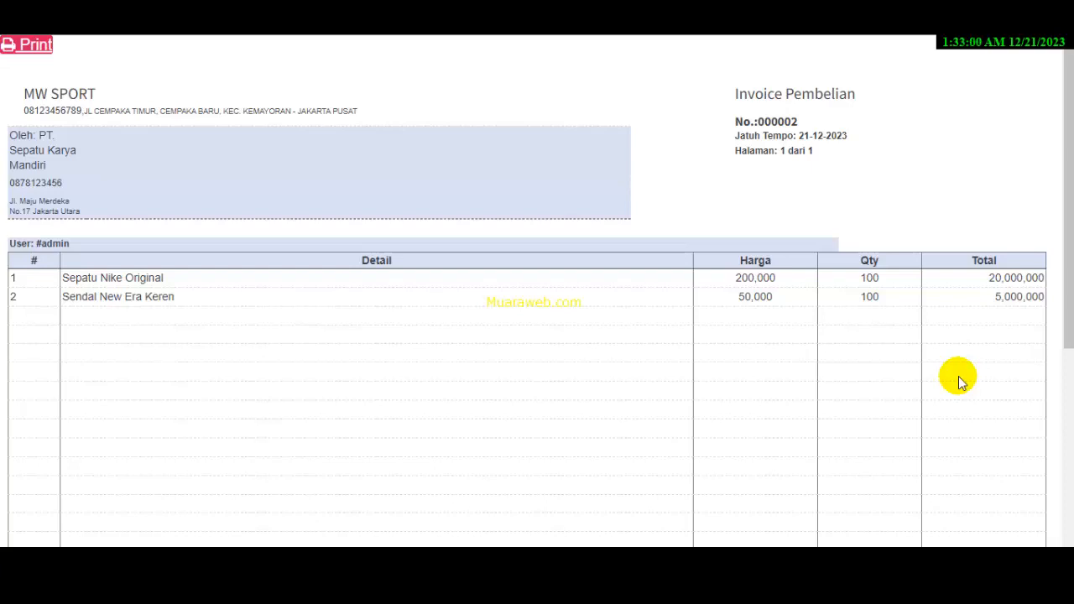
{"action": "scroll", "coordinate": [958, 375], "scroll_direction": "down", "scroll_amount": 8}
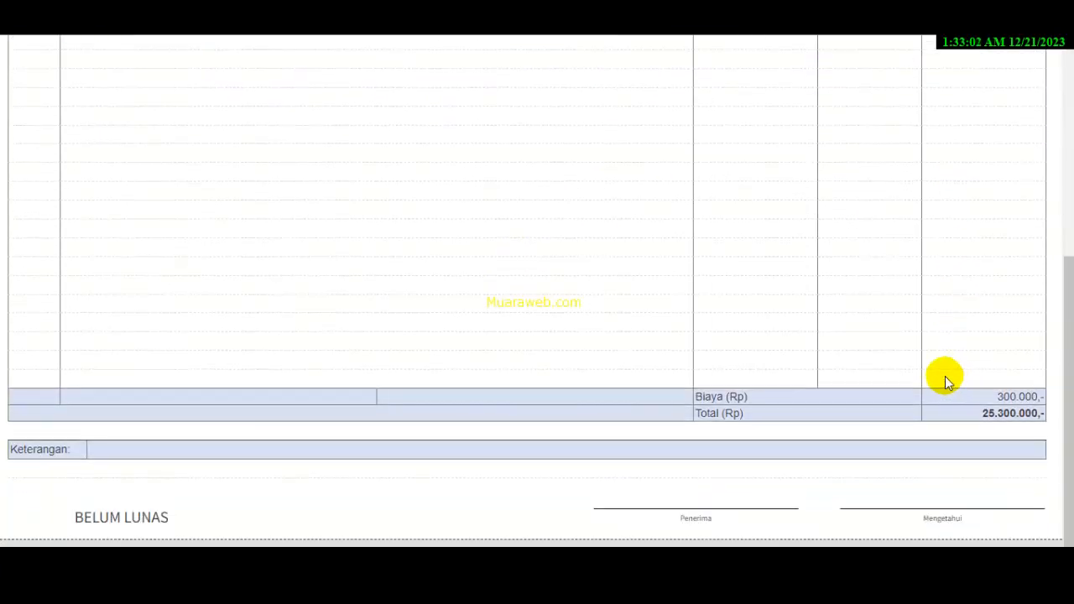
{"action": "key", "text": "Escape"}
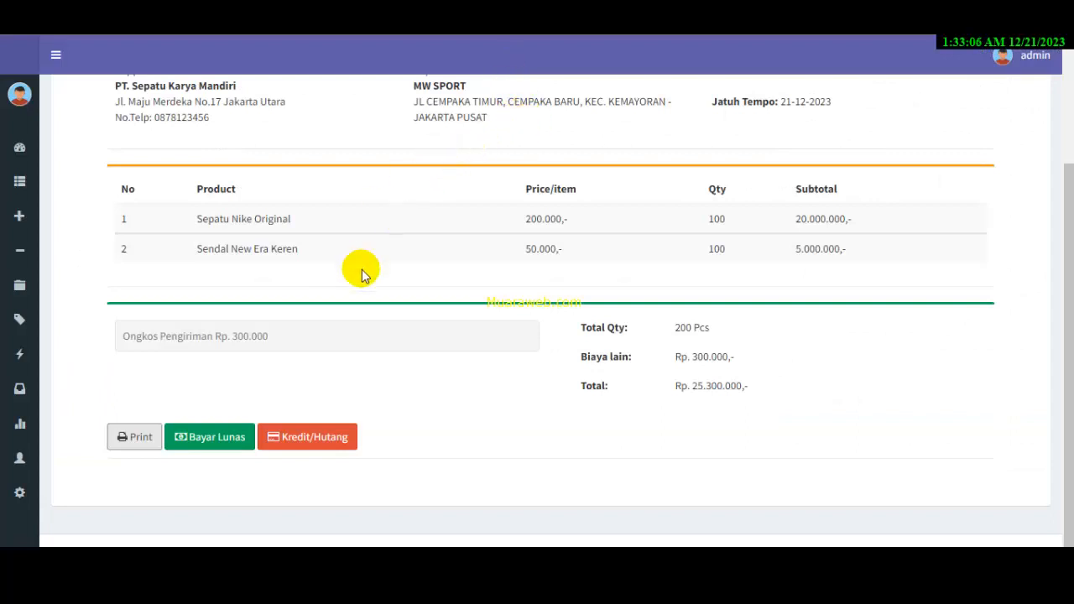
Start the full payment of the purchase invoice, with Transfer as the payment method and BCA as the bank.
{"action": "scroll", "coordinate": [456, 331], "scroll_direction": "up", "scroll_amount": 2}
{"action": "scroll", "coordinate": [455, 330], "scroll_direction": "down", "scroll_amount": 2}
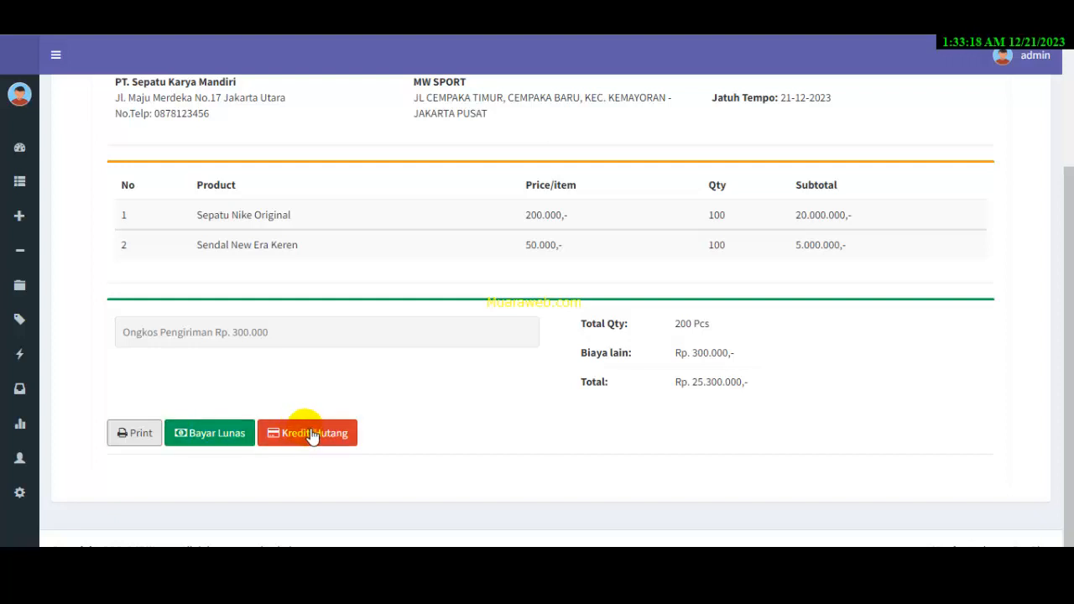
{"action": "left_click", "coordinate": [207, 437]}
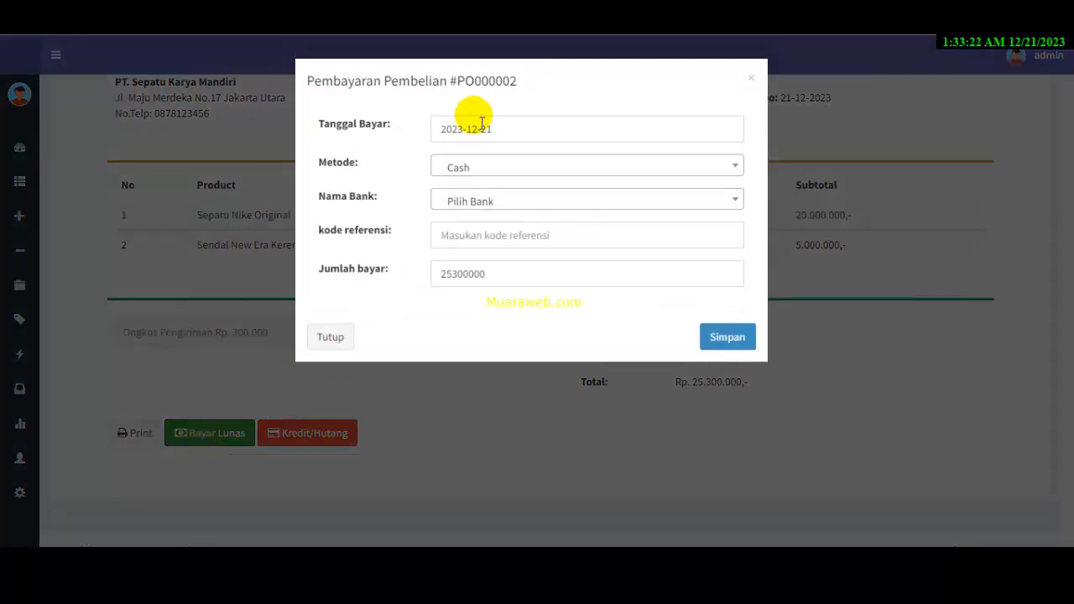
{"action": "left_click", "coordinate": [490, 169]}
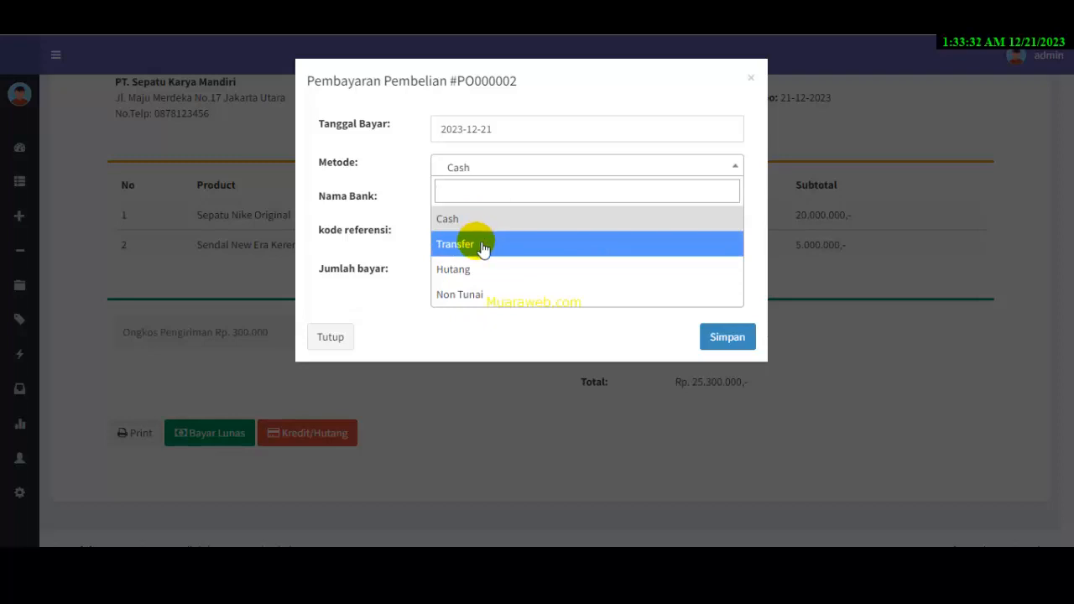
{"action": "left_click", "coordinate": [483, 245]}
{"action": "left_click", "coordinate": [510, 203]}
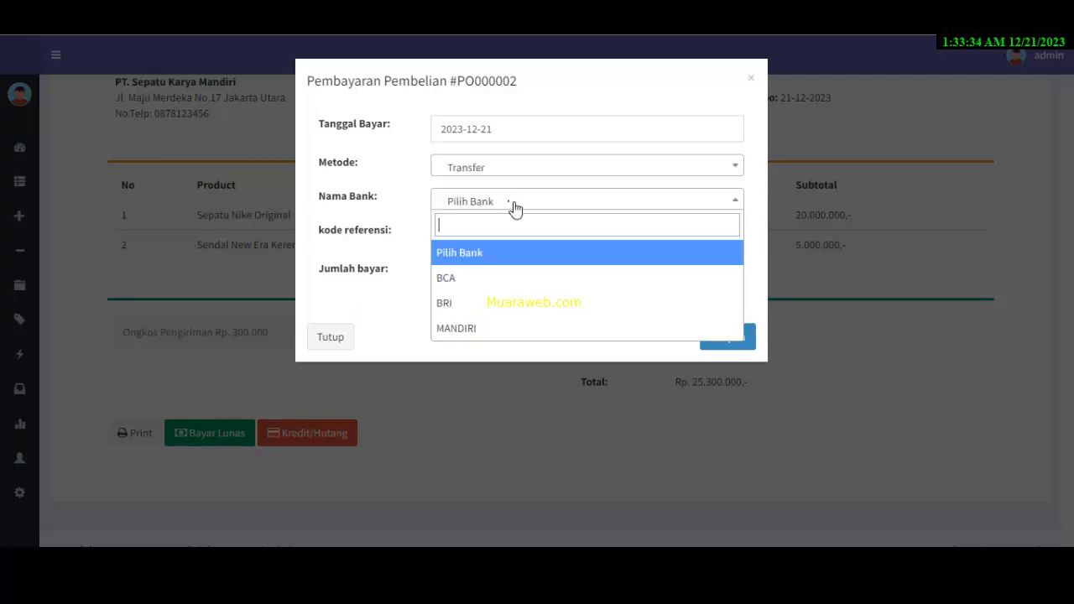
{"action": "left_click", "coordinate": [488, 274]}
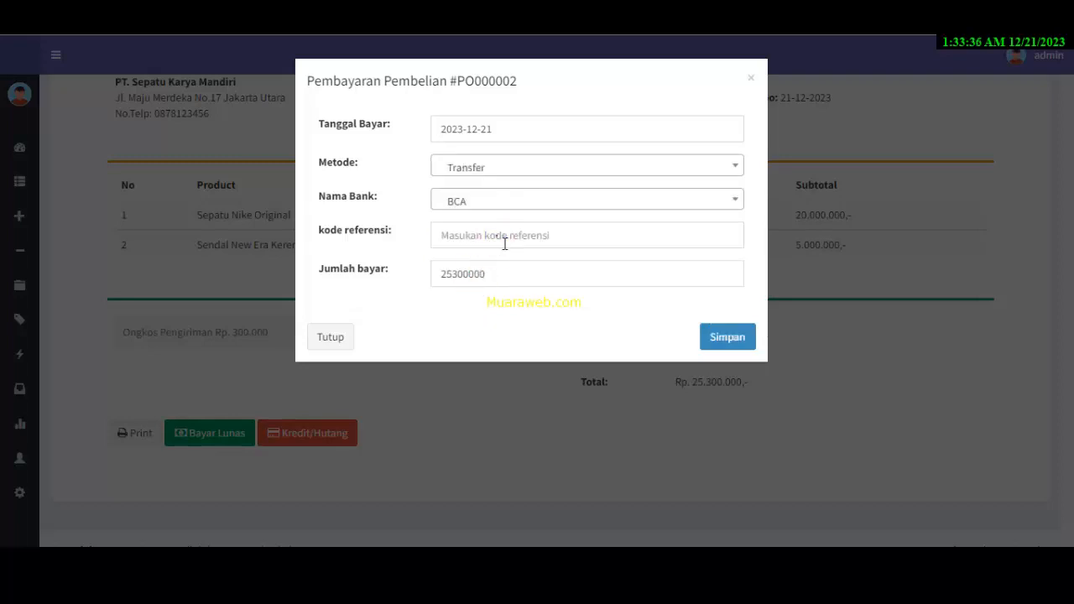
Enter 0011223 as the payment's reference code, keep the Jumlah bayar at 25300000, and save the payment.
{"action": "left_click", "coordinate": [506, 235]}
{"action": "left_click", "coordinate": [539, 275]}
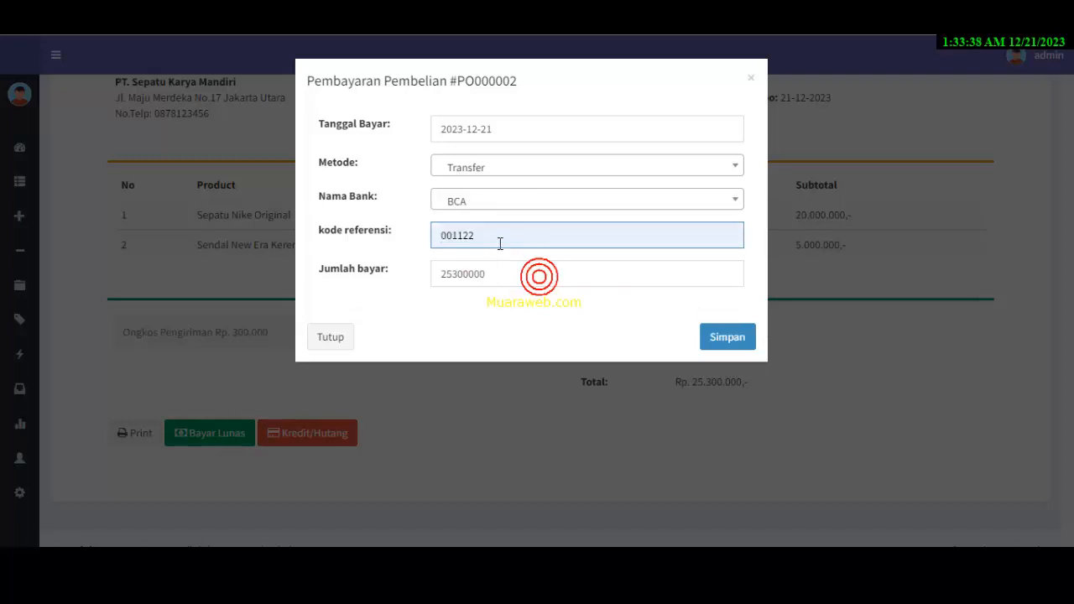
{"action": "type", "text": "3"}
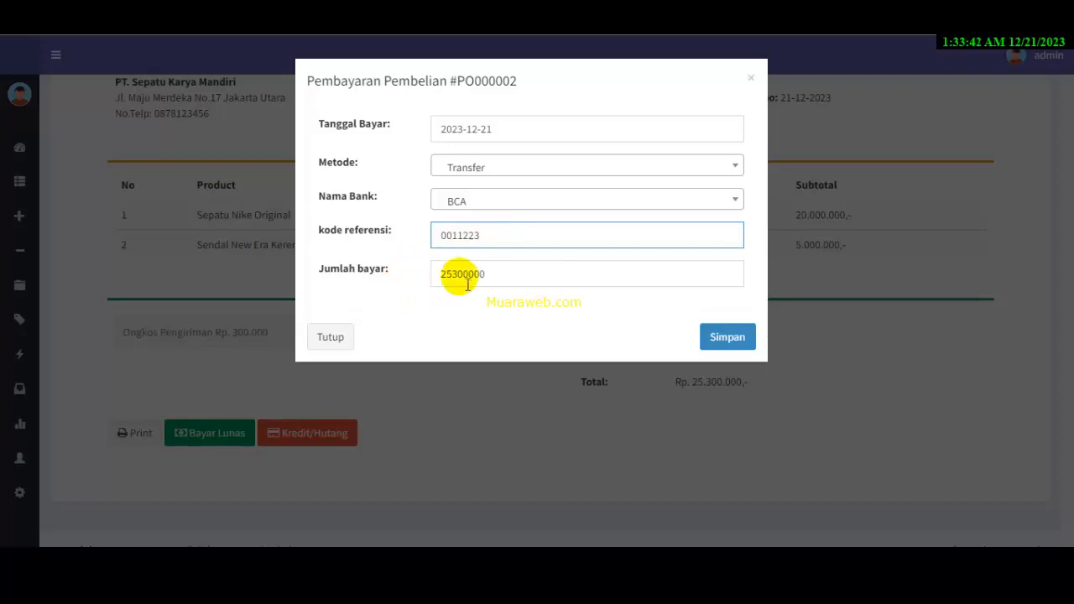
{"action": "left_click", "coordinate": [524, 279]}
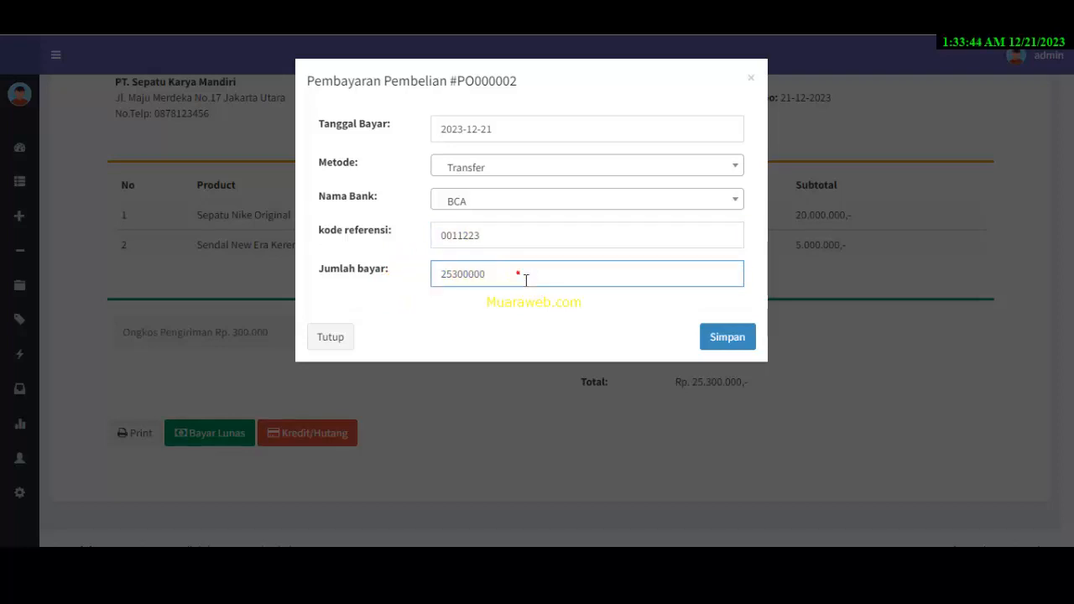
{"action": "left_click", "coordinate": [460, 284]}
{"action": "left_click", "coordinate": [463, 277]}
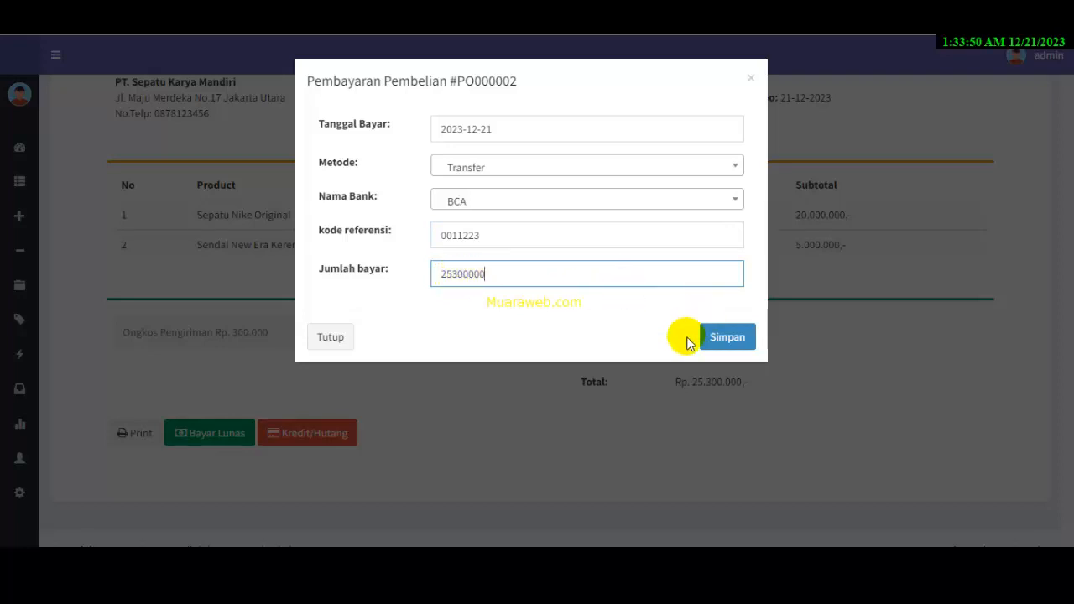
{"action": "left_click", "coordinate": [727, 336]}
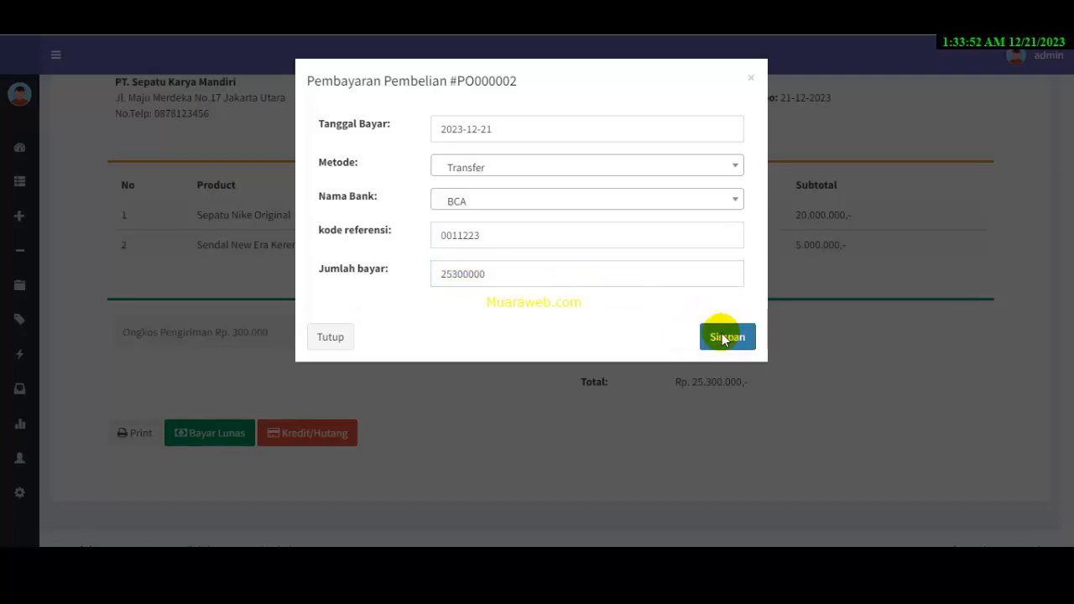
{"action": "left_click", "coordinate": [671, 116]}
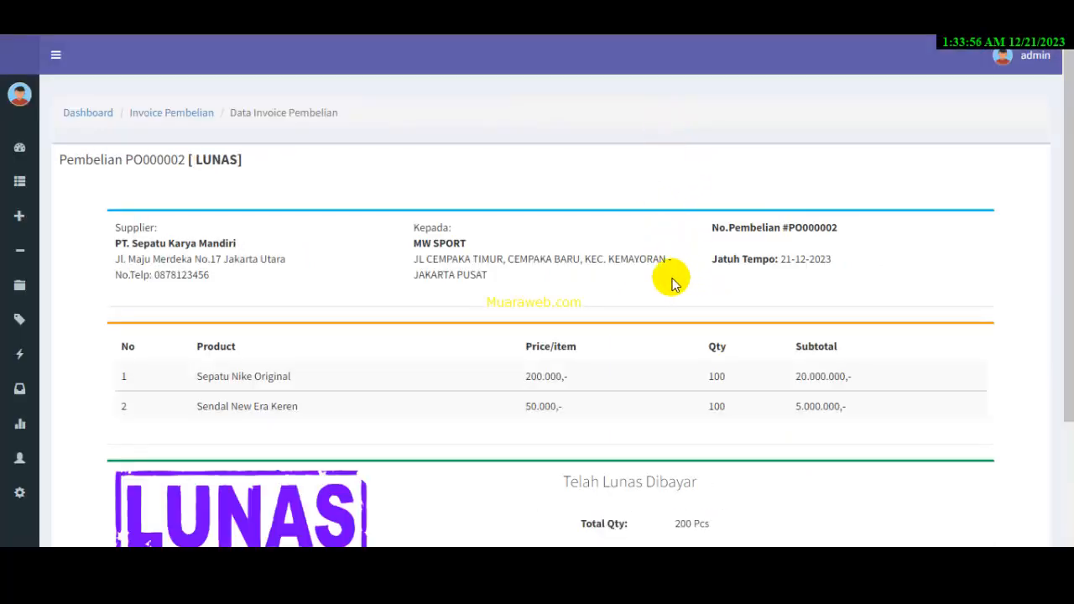
Open the goods receipt form for the paid purchase invoice.
{"action": "scroll", "coordinate": [292, 270], "scroll_direction": "down", "scroll_amount": 1}
{"action": "scroll", "coordinate": [292, 270], "scroll_direction": "down", "scroll_amount": 2}
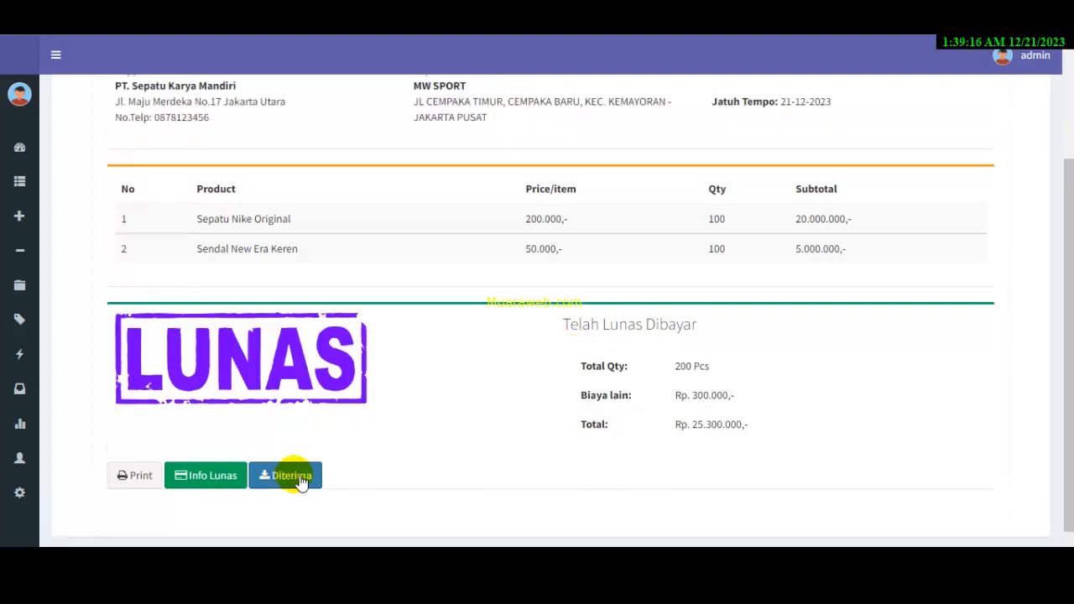
{"action": "left_click", "coordinate": [299, 482]}
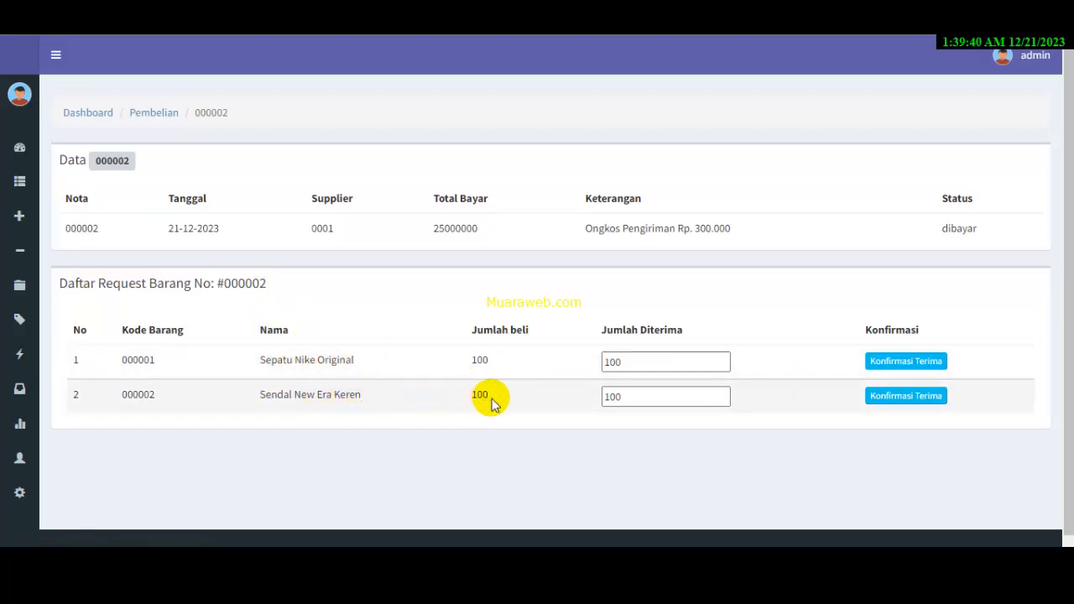
Confirm receipt of 100 Sepatu Nike Original and 100 Sendal New Era Keren, and complete the goods receipt.
{"action": "left_click", "coordinate": [638, 372]}
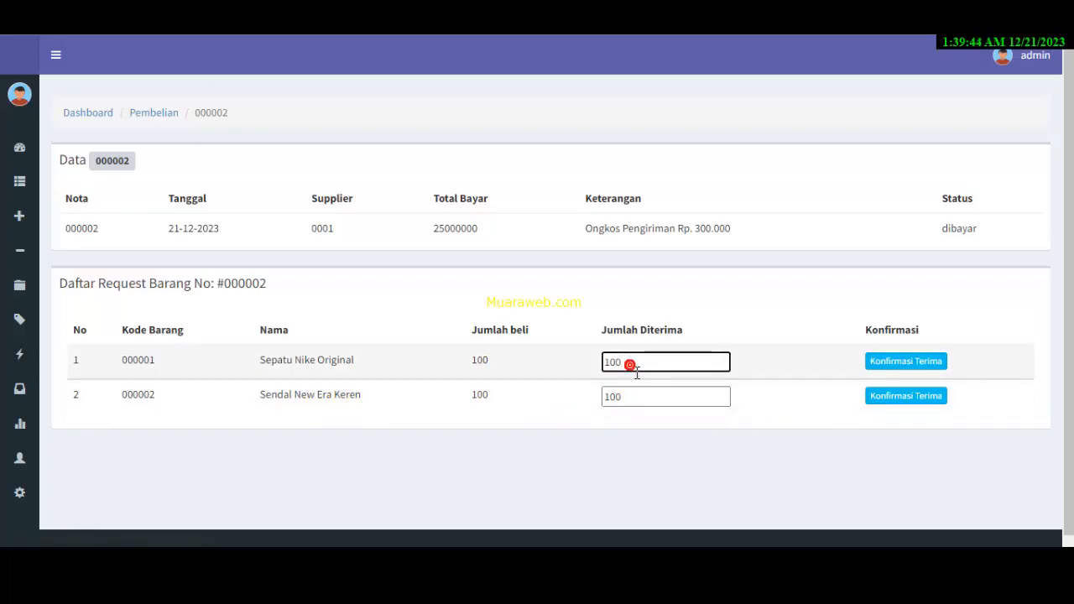
{"action": "left_click", "coordinate": [639, 406]}
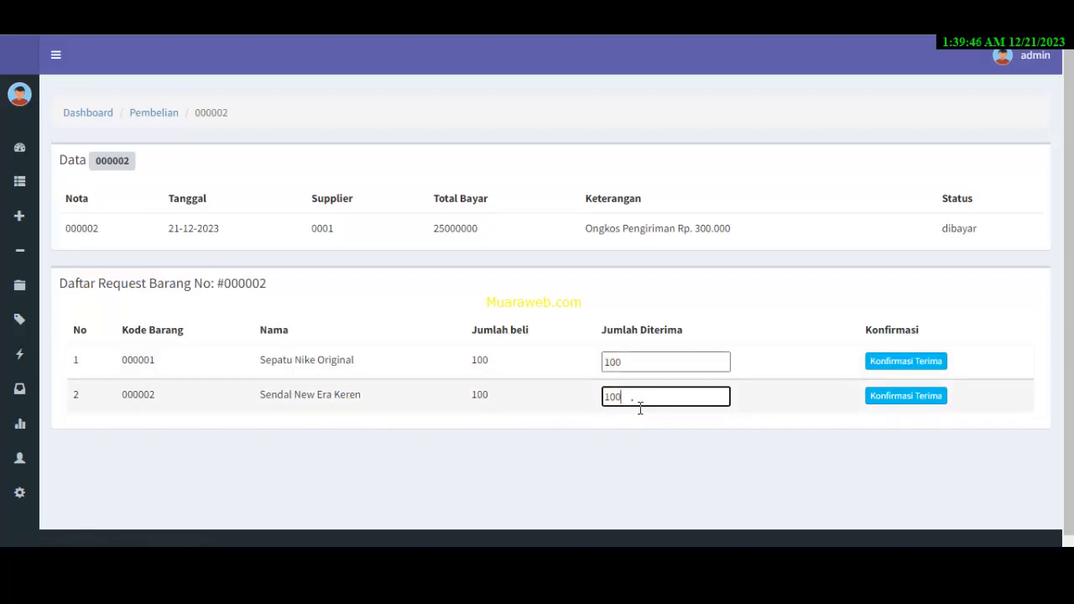
{"action": "left_click", "coordinate": [898, 360]}
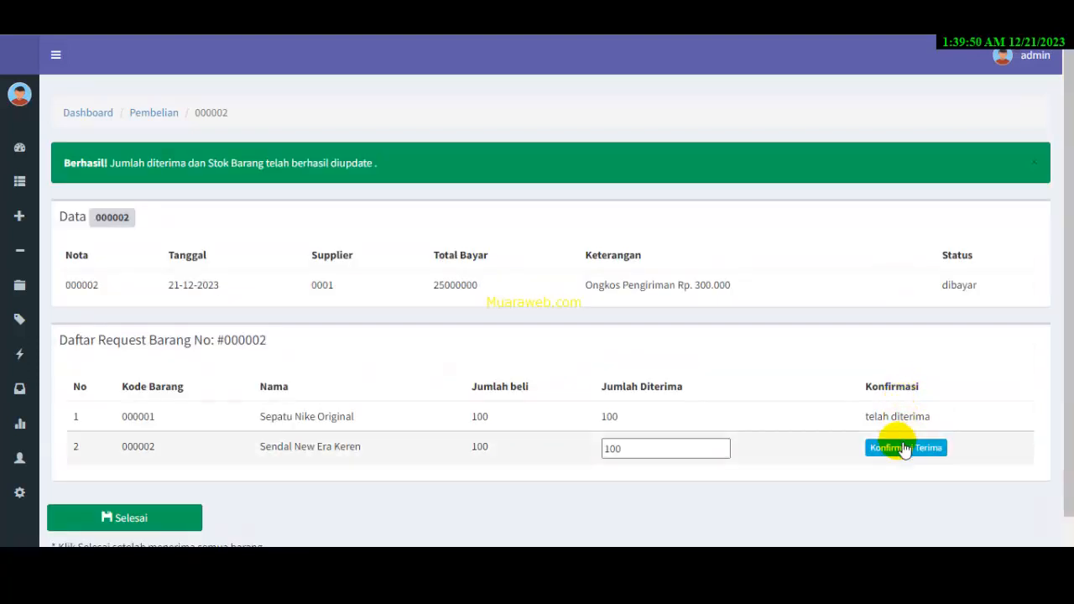
{"action": "left_click", "coordinate": [901, 449]}
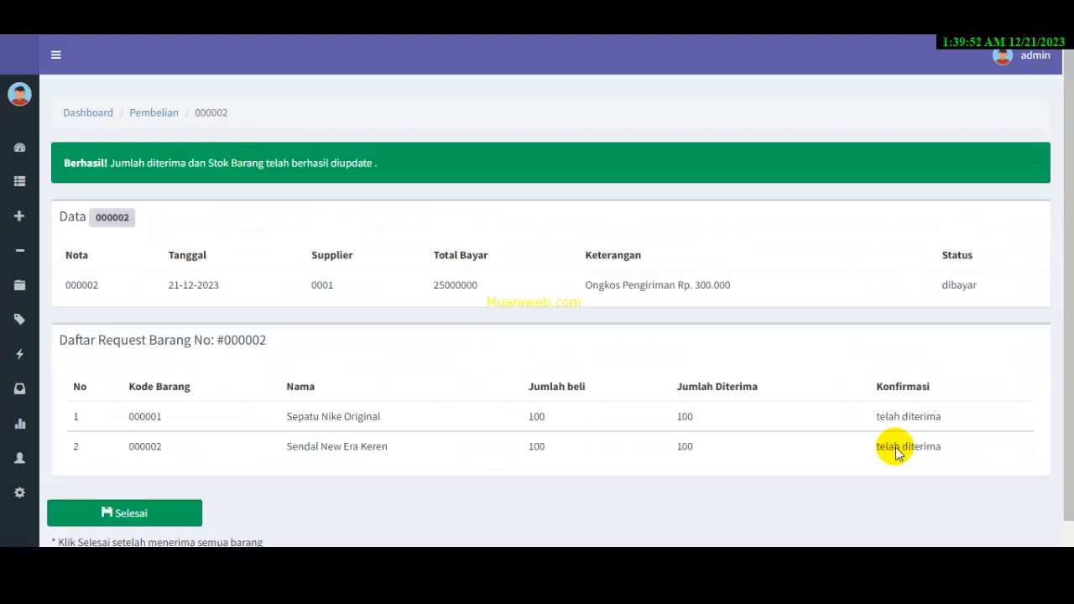
{"action": "left_click", "coordinate": [130, 517]}
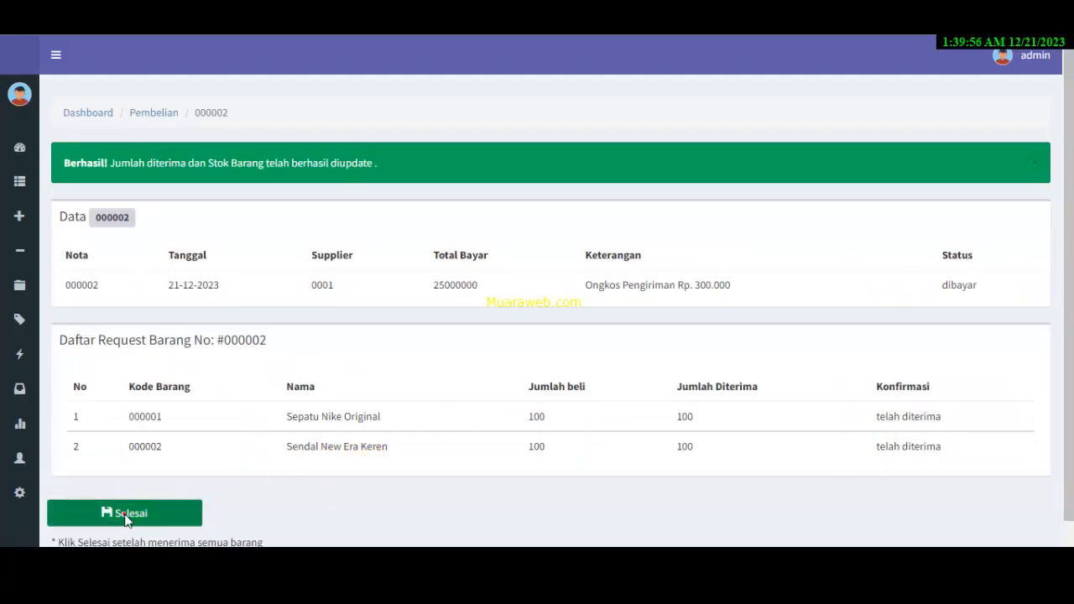
{"action": "left_click", "coordinate": [672, 116]}
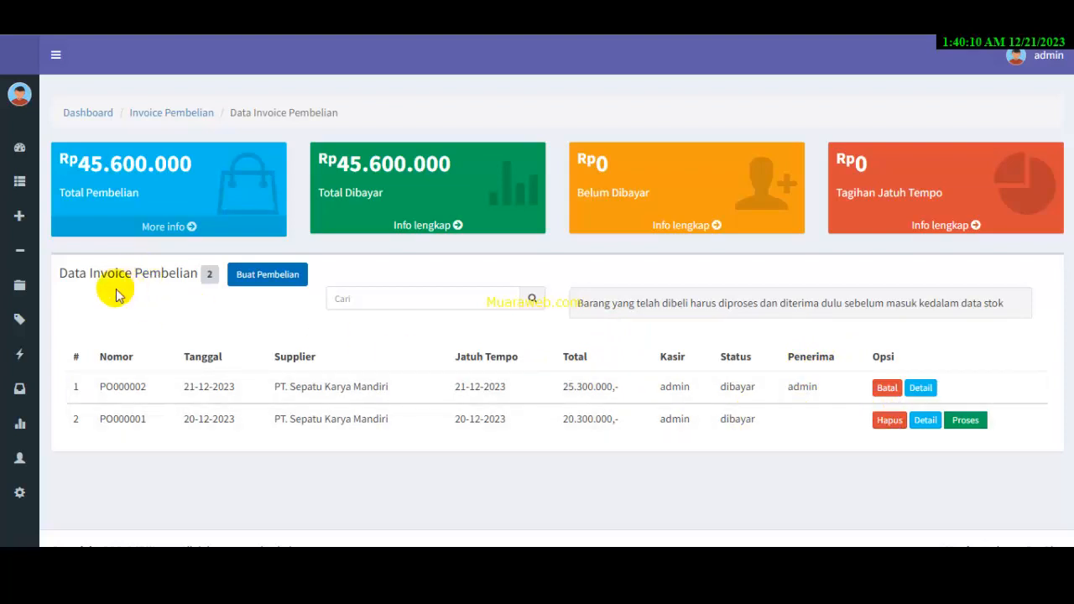
Open the Data Barang item list and check the stock of both purchased items.
{"action": "mouse_move", "coordinate": [19, 187]}
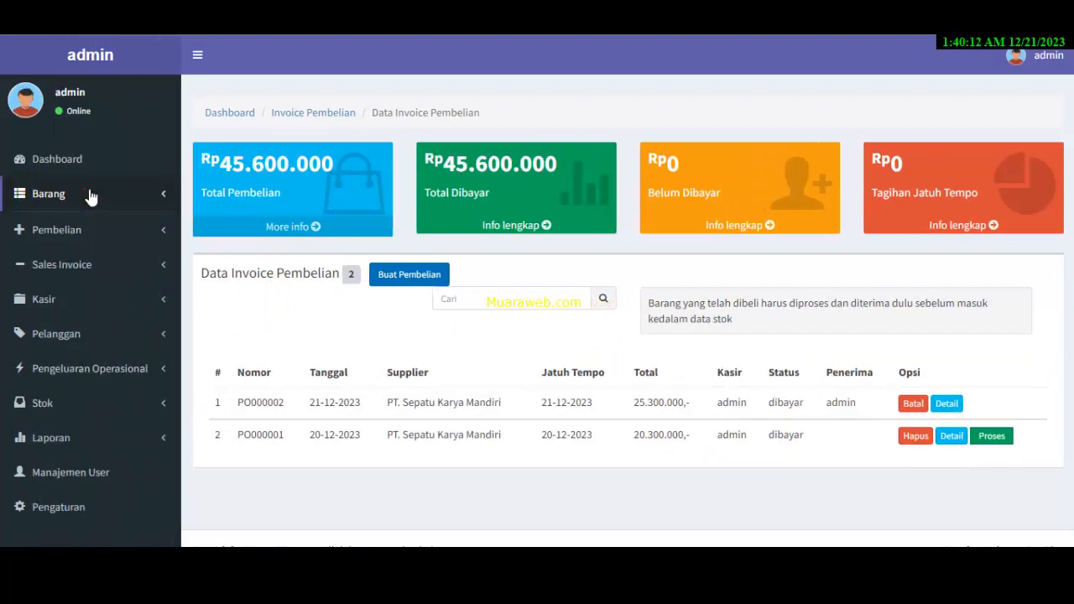
{"action": "left_click", "coordinate": [90, 195]}
{"action": "left_click", "coordinate": [75, 220]}
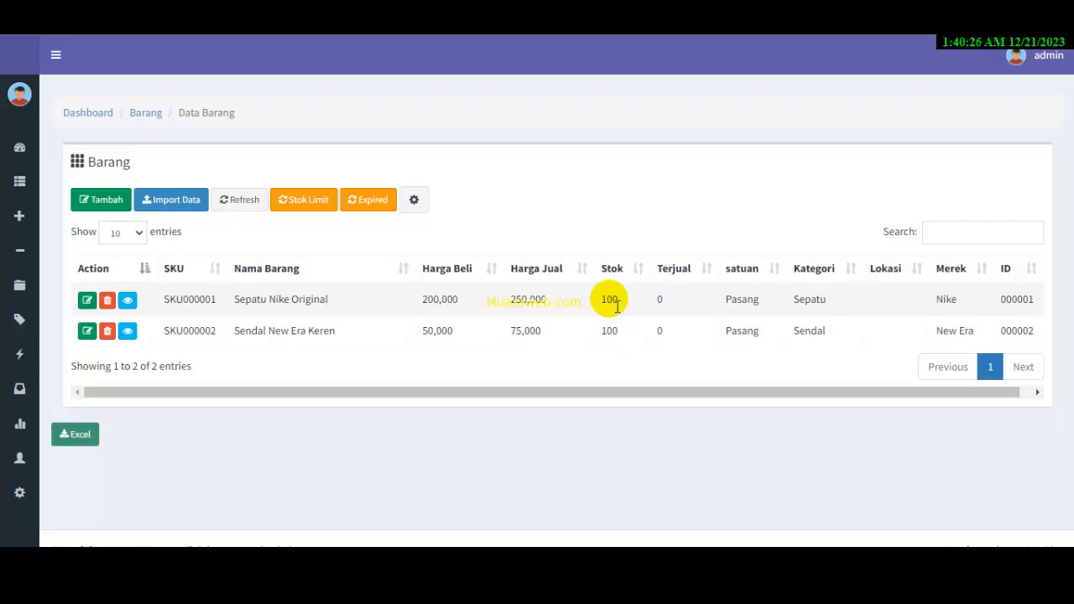
Start a new sales invoice and add Sepatu Nike Original with a quantity of 10.
{"action": "mouse_move", "coordinate": [24, 259]}
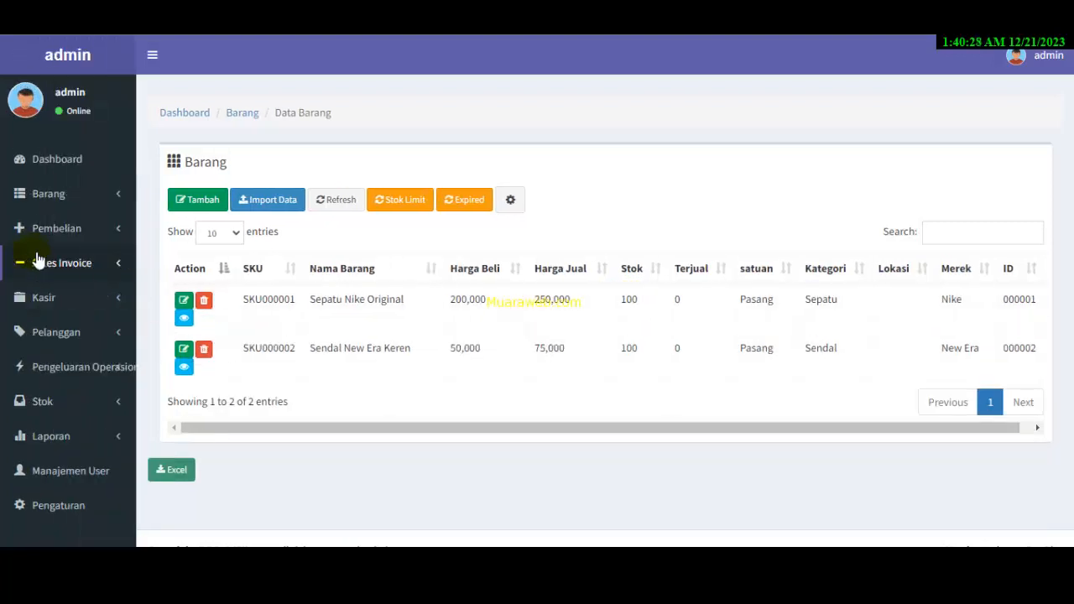
{"action": "left_click", "coordinate": [100, 271]}
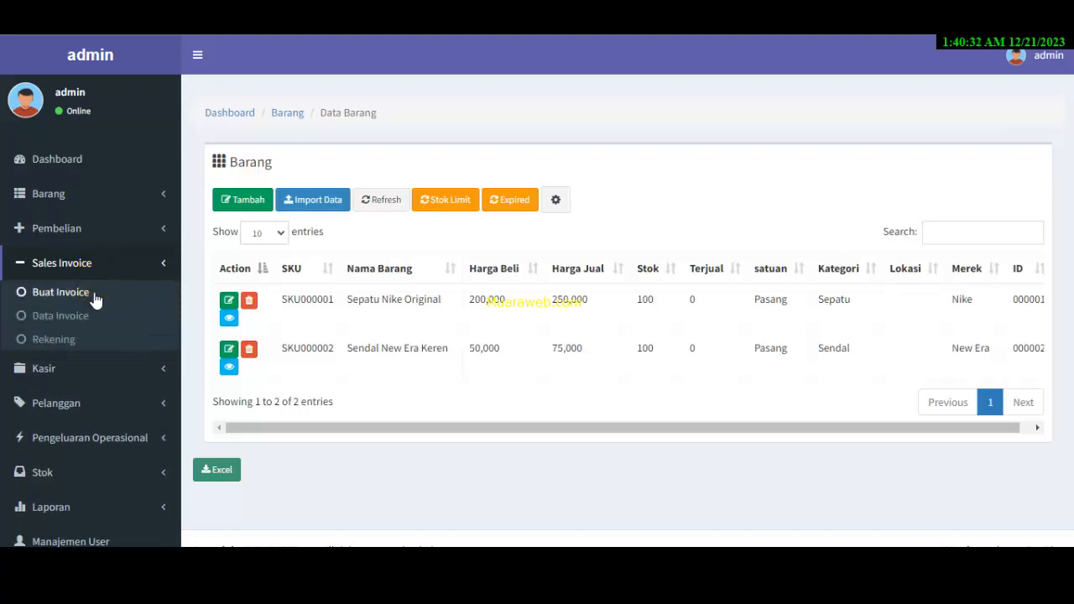
{"action": "left_click", "coordinate": [94, 296]}
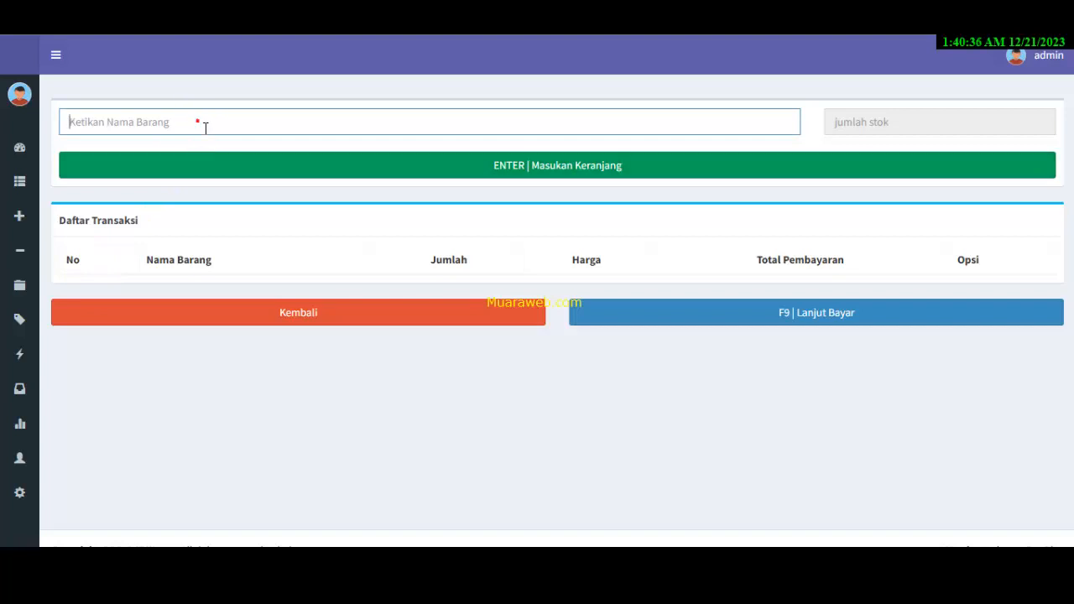
{"action": "type", "text": "sep"}
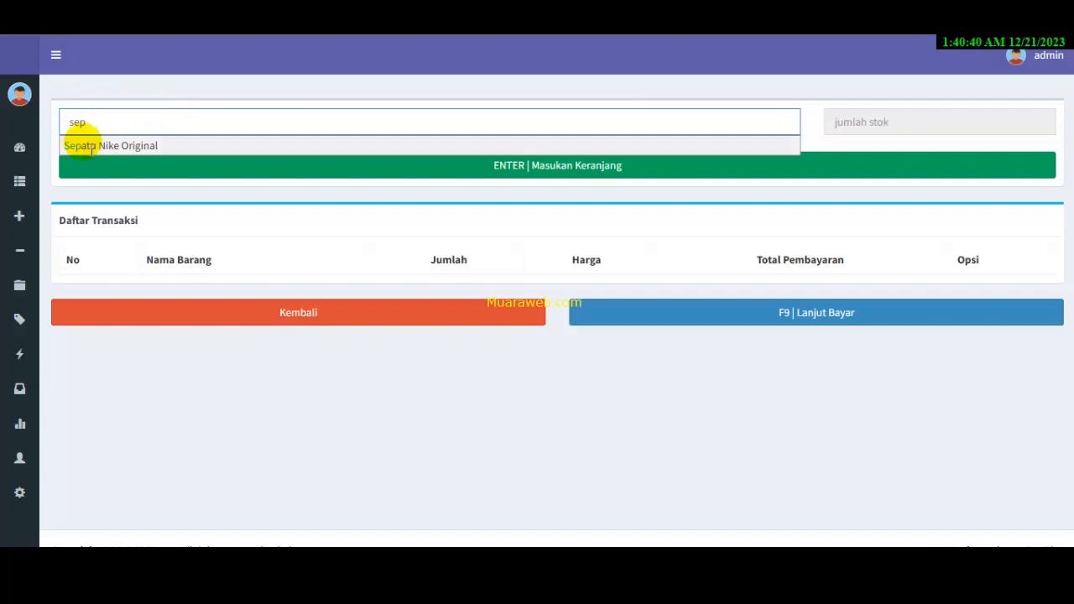
{"action": "left_click", "coordinate": [83, 145]}
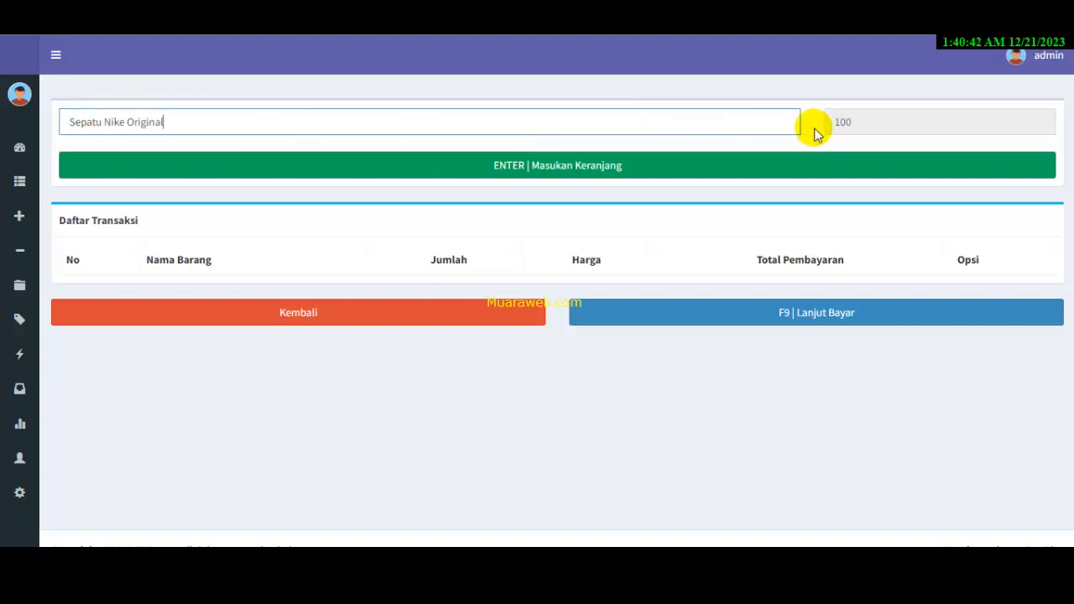
{"action": "left_click", "coordinate": [546, 171]}
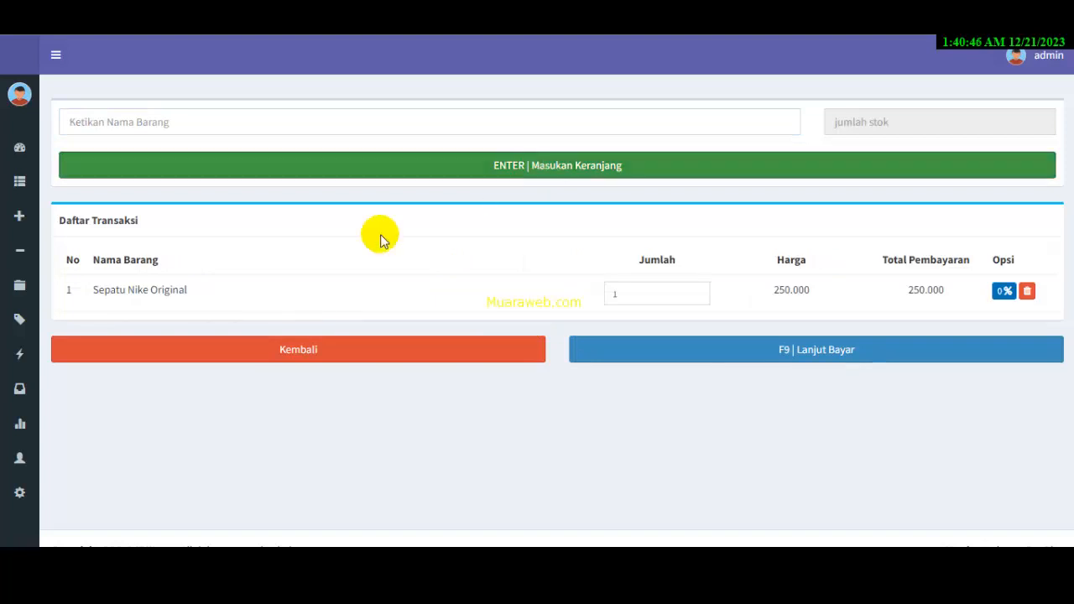
{"action": "left_click", "coordinate": [623, 291]}
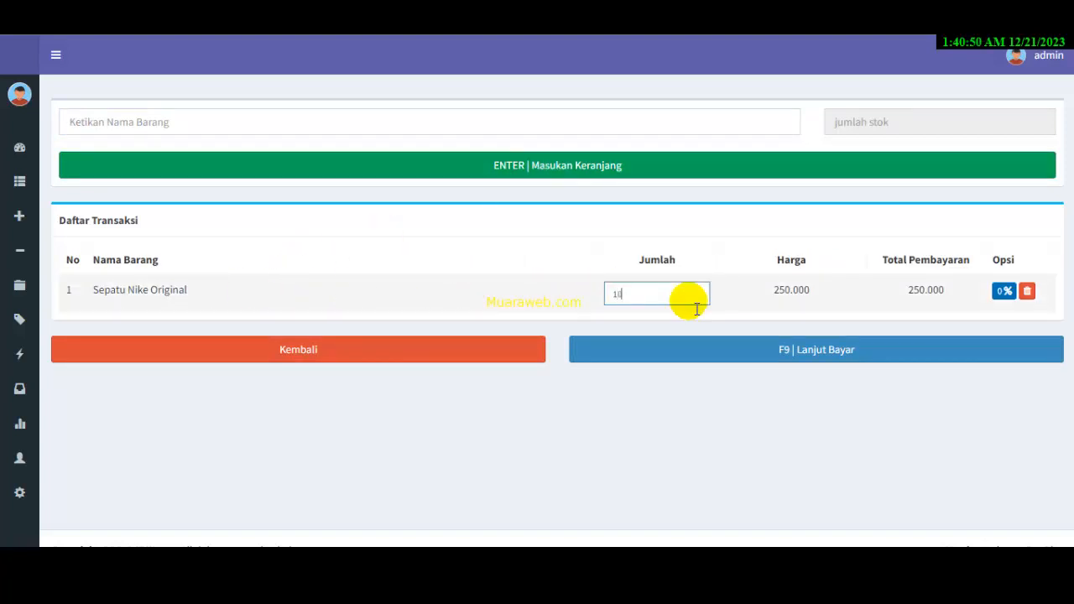
{"action": "type", "text": "0"}
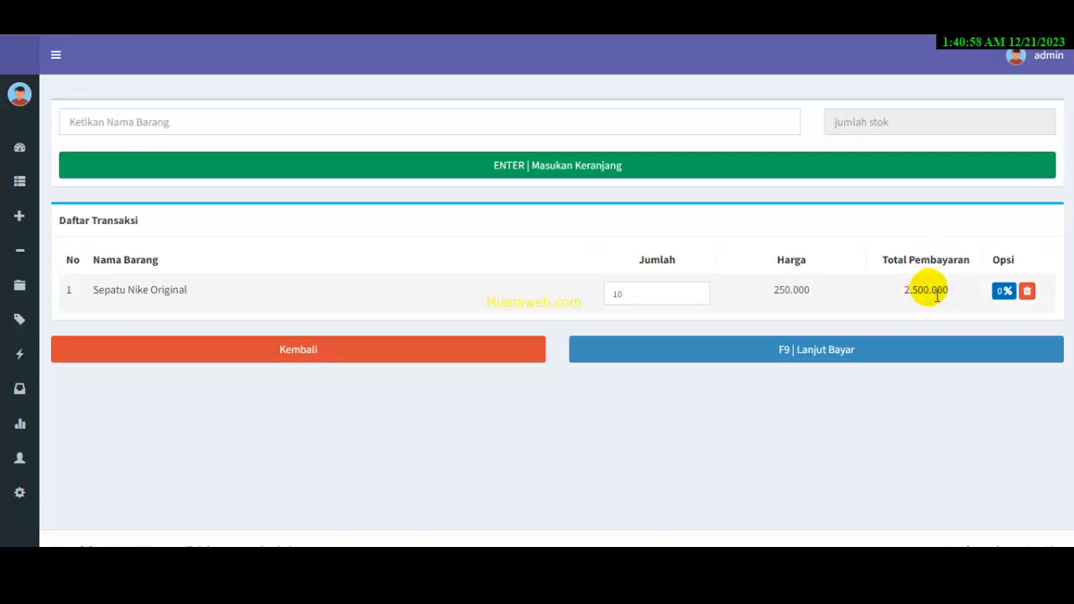
Apply a 10% discount to the Sepatu Nike Original line and continue to the invoice's payment details.
{"action": "left_click", "coordinate": [1006, 294]}
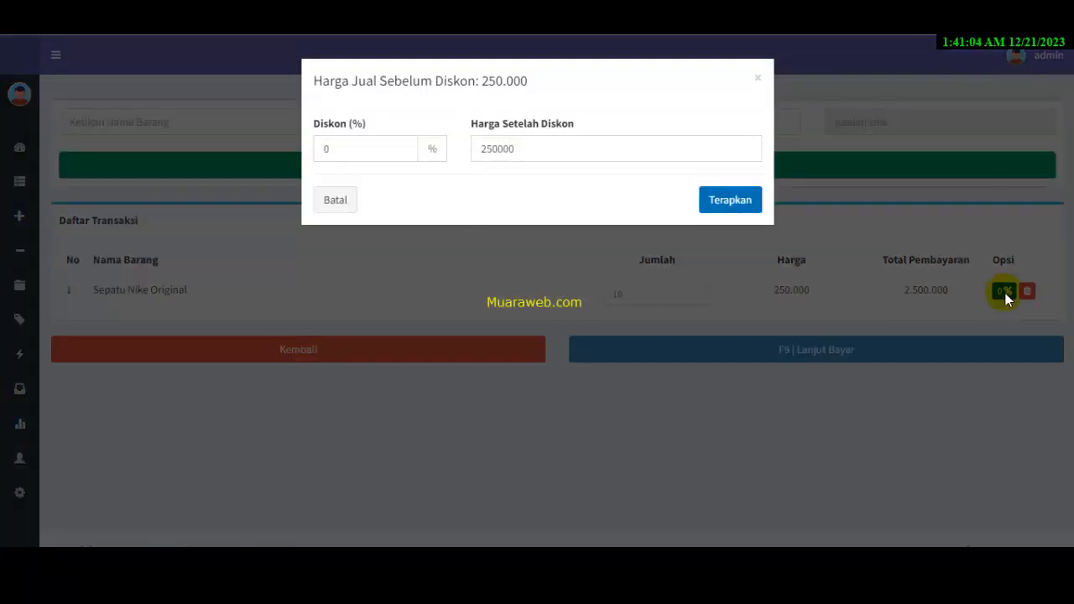
{"action": "left_click", "coordinate": [365, 156]}
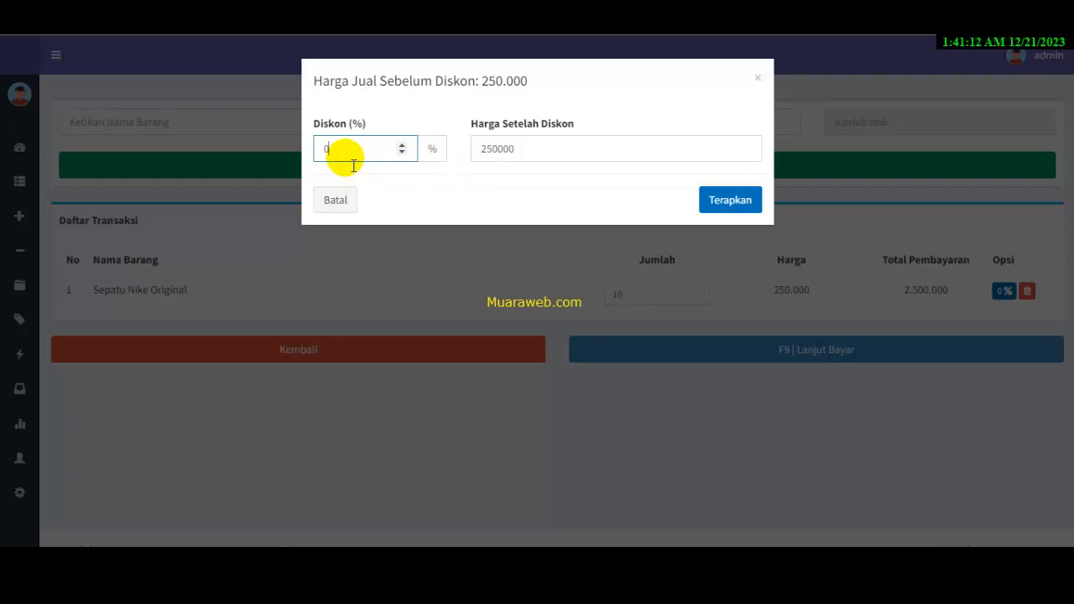
{"action": "type", "text": "1"}
{"action": "left_click", "coordinate": [439, 192]}
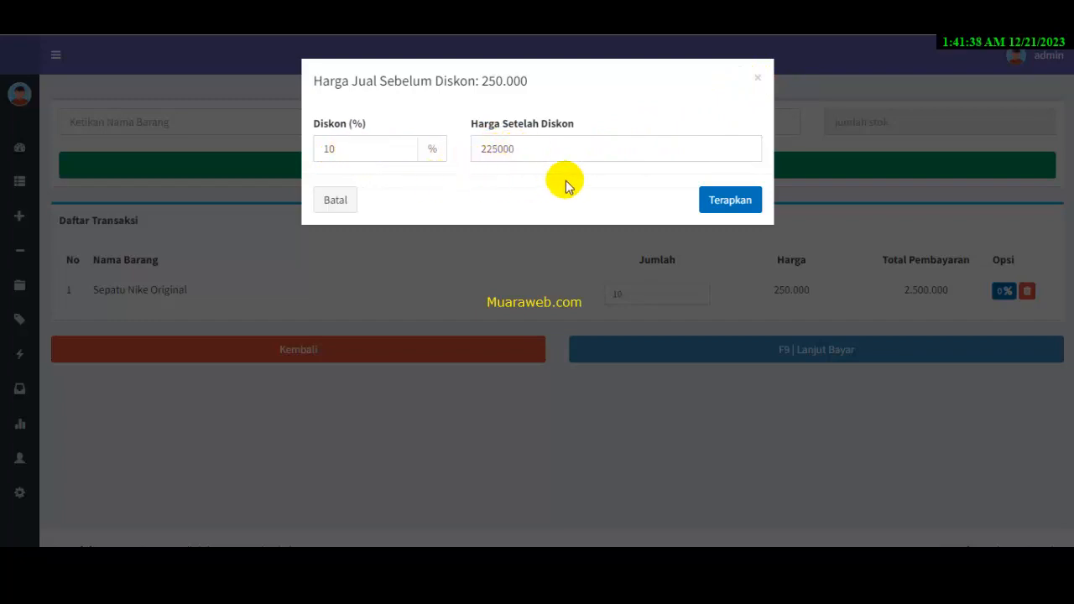
{"action": "left_click", "coordinate": [727, 200]}
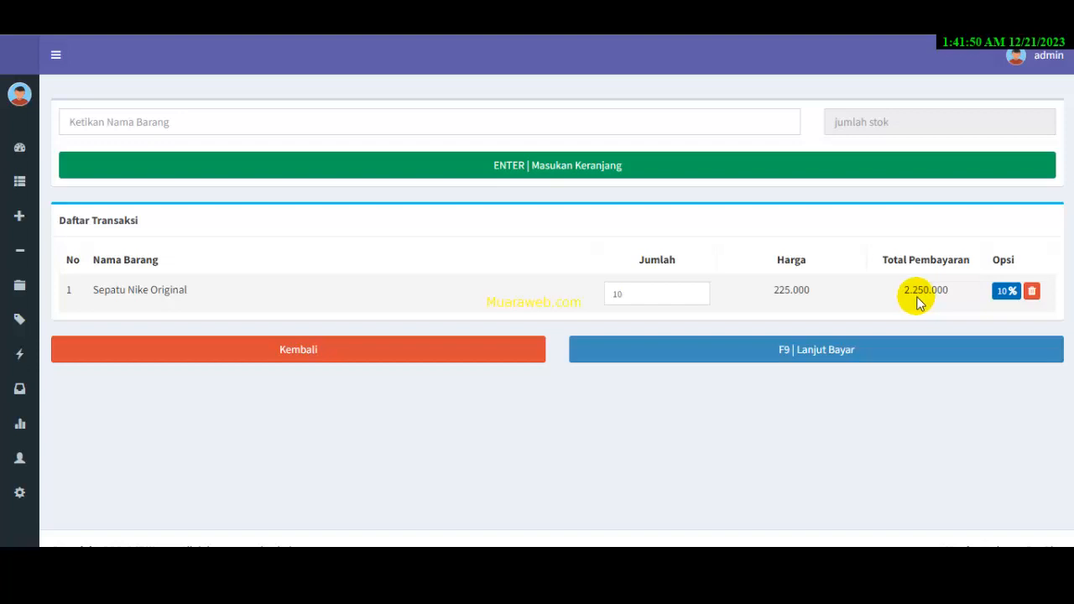
{"action": "left_click", "coordinate": [812, 352]}
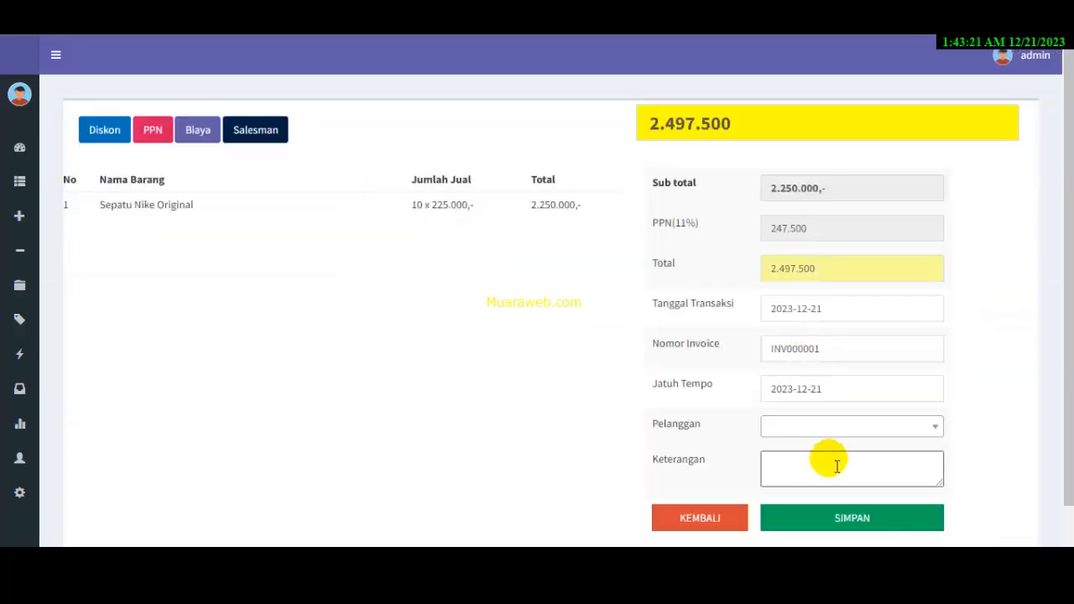
{"action": "scroll", "coordinate": [789, 457], "scroll_direction": "down", "scroll_amount": 2}
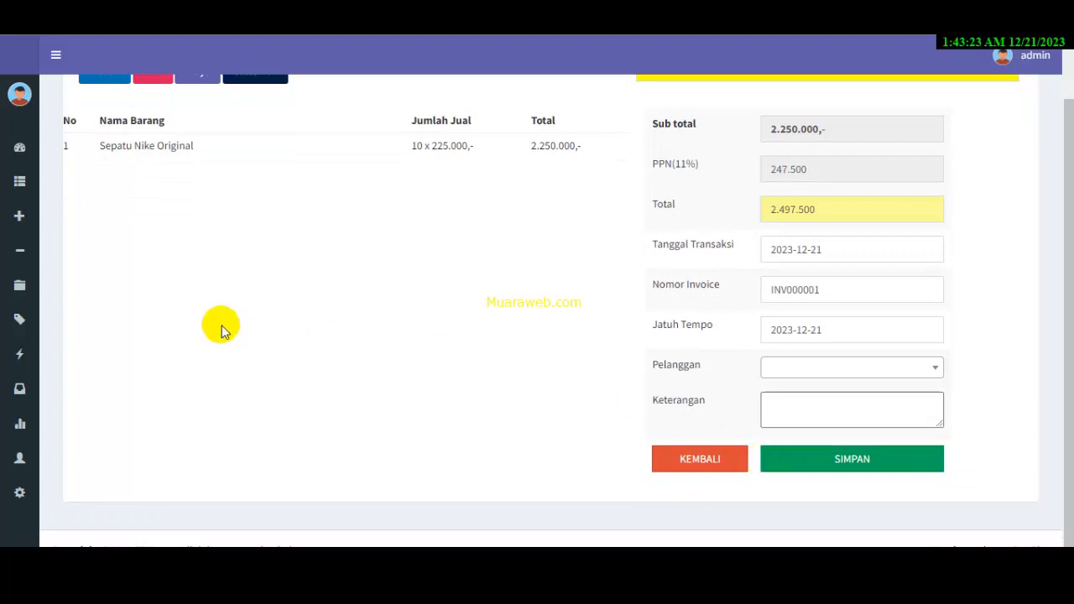
Open the Data Pelanggan customer list and start a new customer record.
{"action": "mouse_move", "coordinate": [36, 319]}
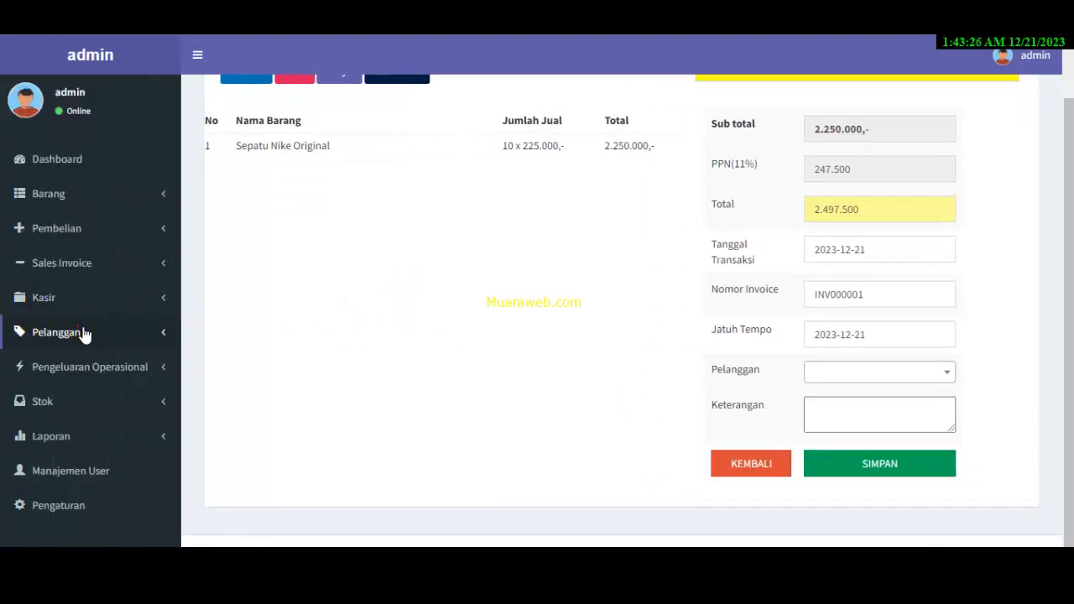
{"action": "left_click", "coordinate": [84, 334]}
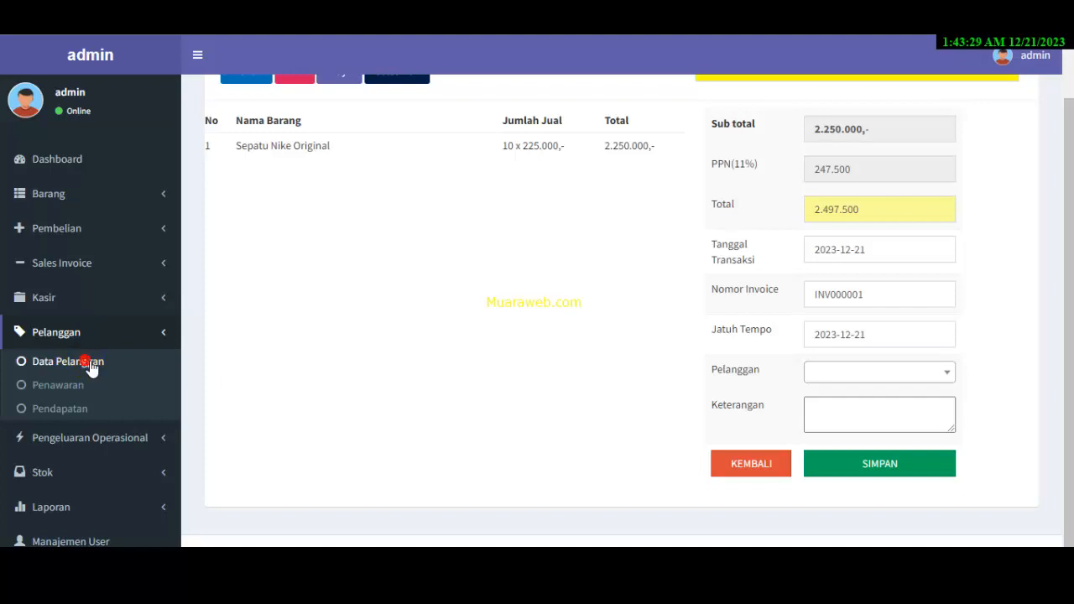
{"action": "left_click", "coordinate": [90, 367]}
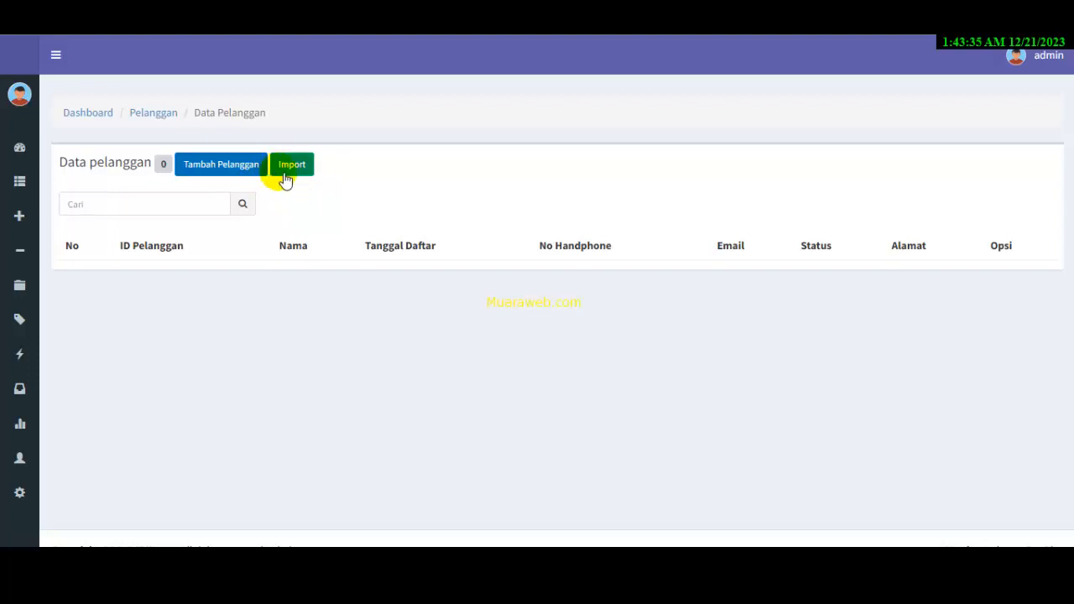
{"action": "left_click", "coordinate": [231, 170]}
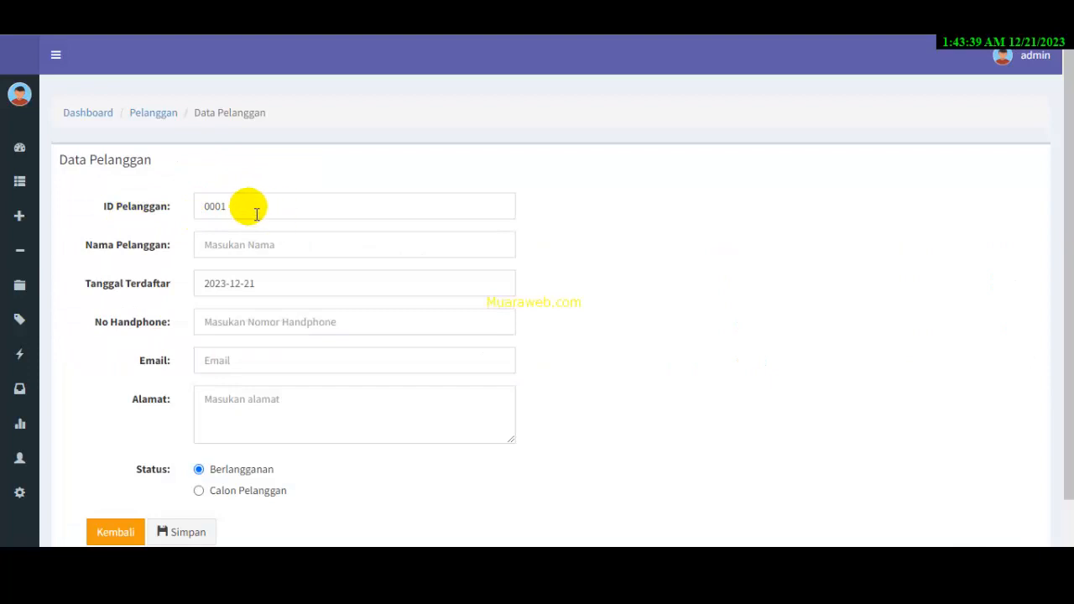
Enter the customer's name and mobile number, keeping the suggested customer ID and the registration date 2023-12-21.
{"action": "left_click", "coordinate": [246, 209]}
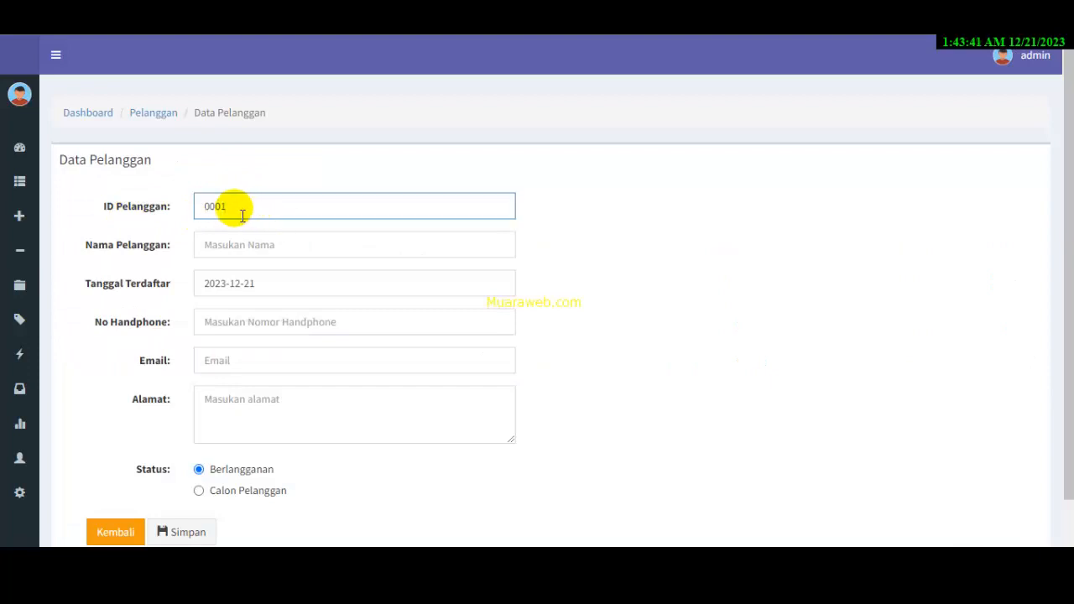
{"action": "left_click", "coordinate": [284, 244]}
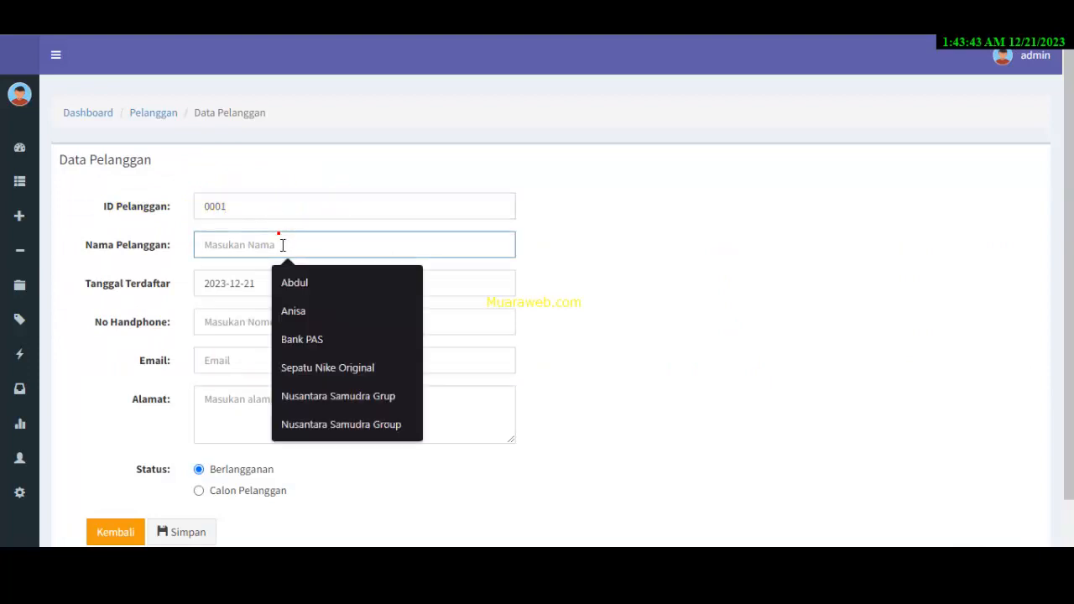
{"action": "left_click", "coordinate": [336, 287]}
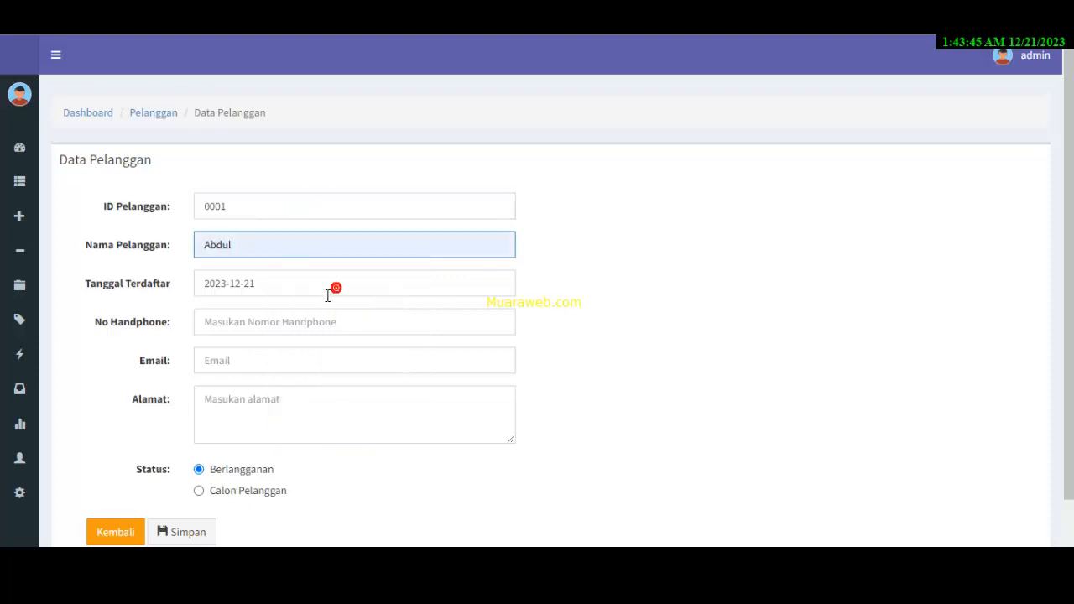
{"action": "left_click", "coordinate": [287, 291]}
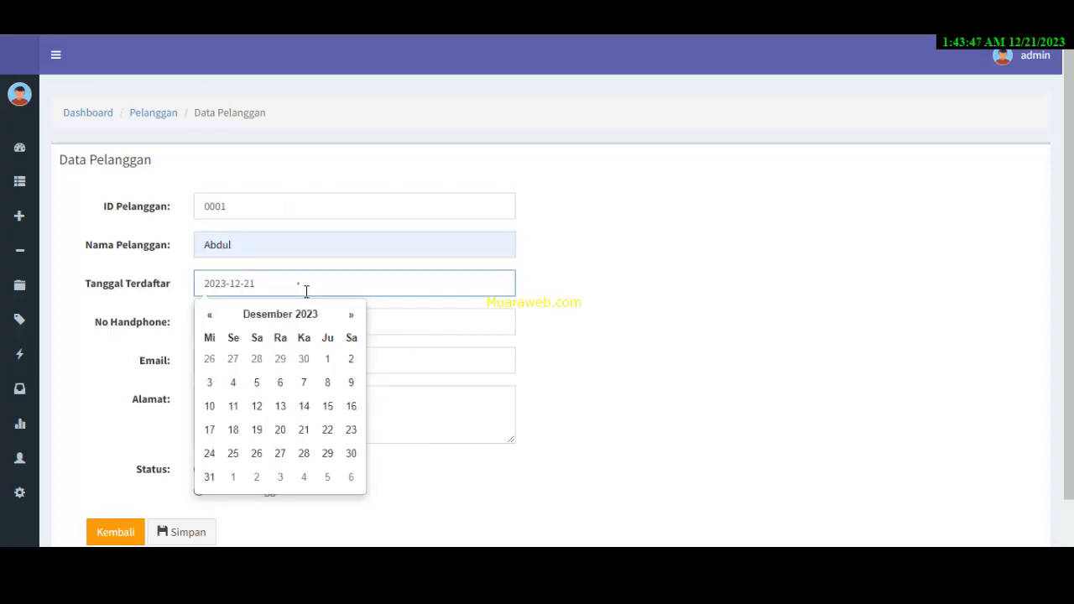
{"action": "left_click", "coordinate": [439, 302]}
{"action": "left_click", "coordinate": [282, 325]}
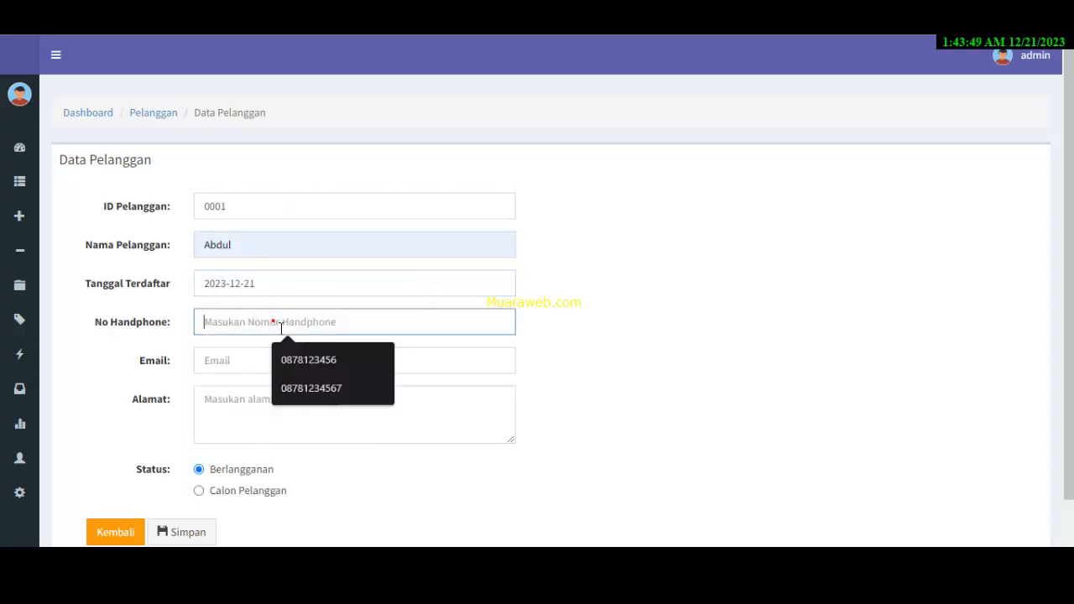
{"action": "left_click", "coordinate": [299, 324]}
{"action": "left_click", "coordinate": [309, 359]}
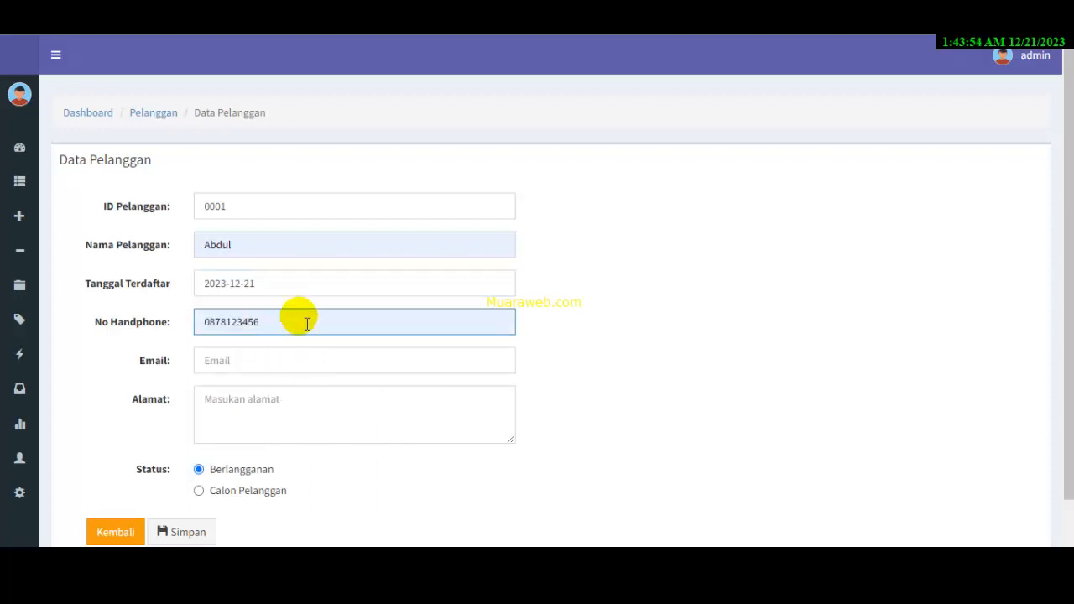
{"action": "type", "text": "78"}
Fill in the new customer's e-mail and postal address.
{"action": "left_click", "coordinate": [293, 366]}
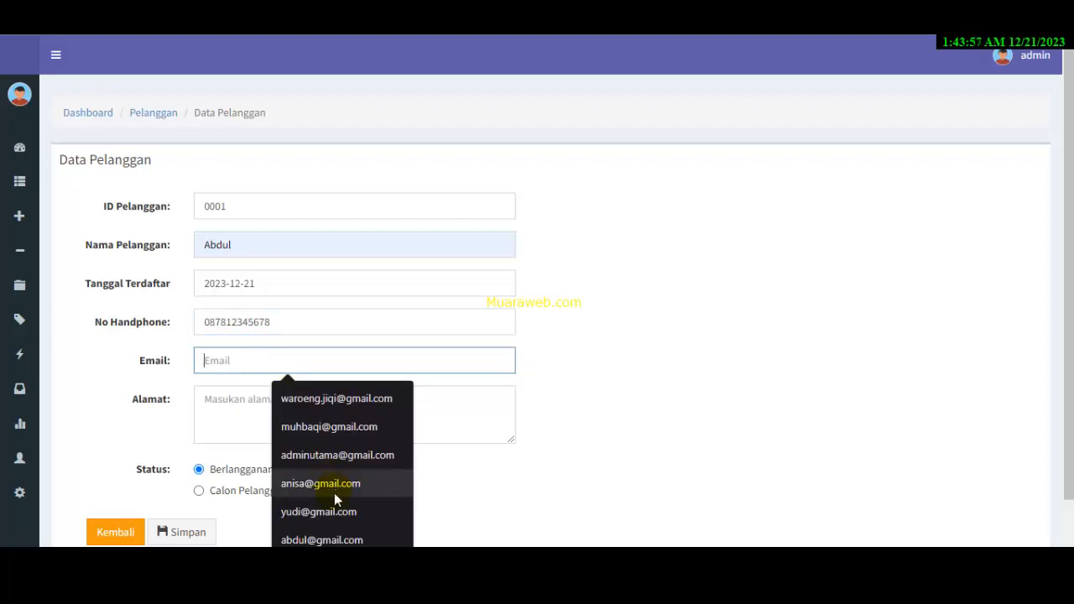
{"action": "left_click", "coordinate": [329, 539]}
{"action": "left_click", "coordinate": [288, 411]}
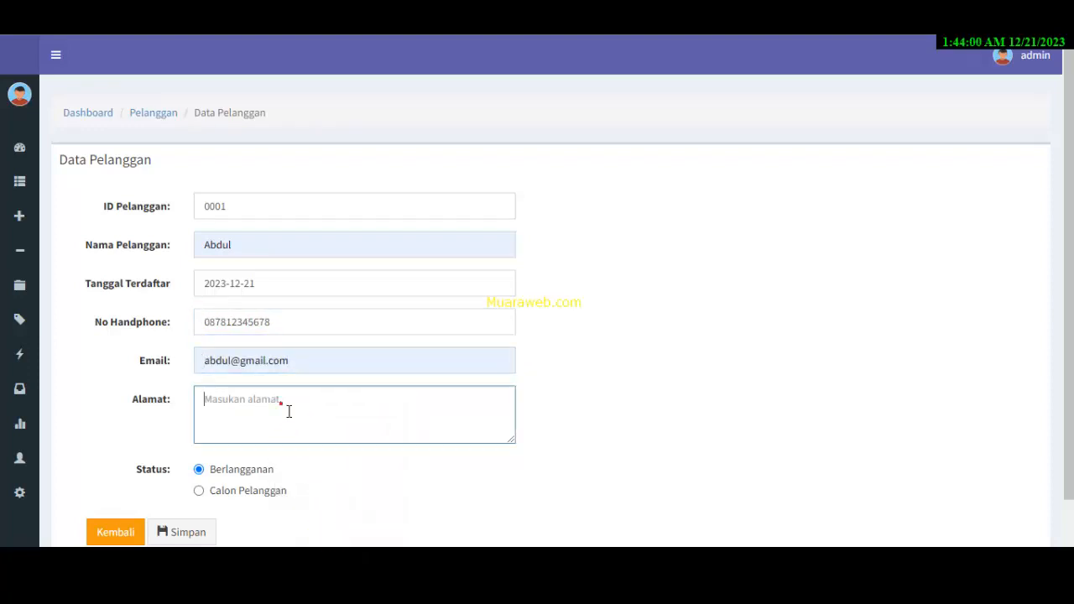
{"action": "type", "text": "Jl. Merdeka dan Maju"}
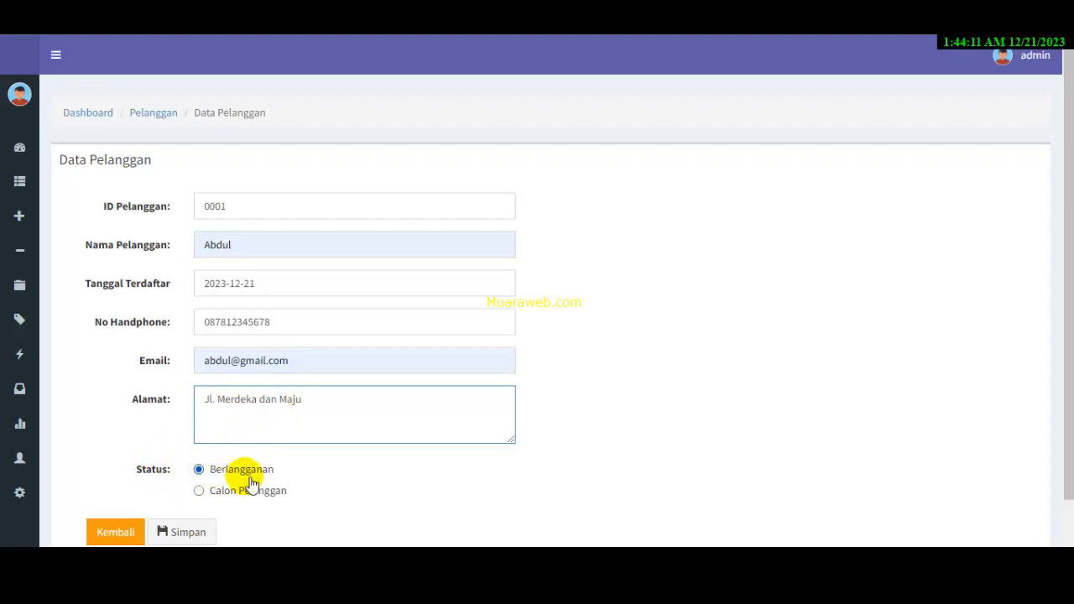
Set the new customer's status to Calon Pelanggan and save the customer record.
{"action": "left_click", "coordinate": [198, 492]}
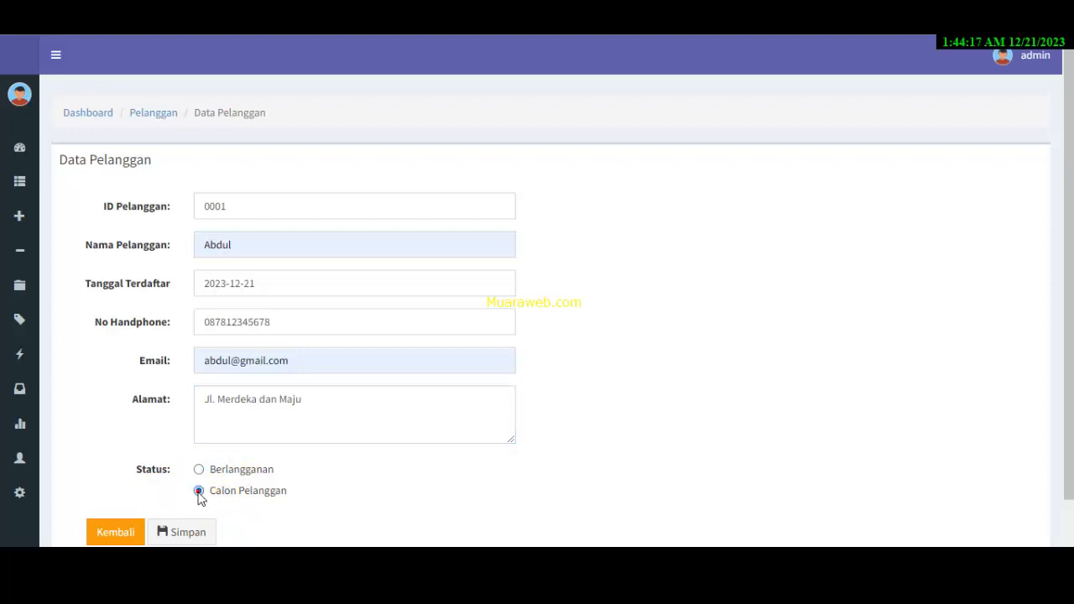
{"action": "left_click", "coordinate": [202, 535]}
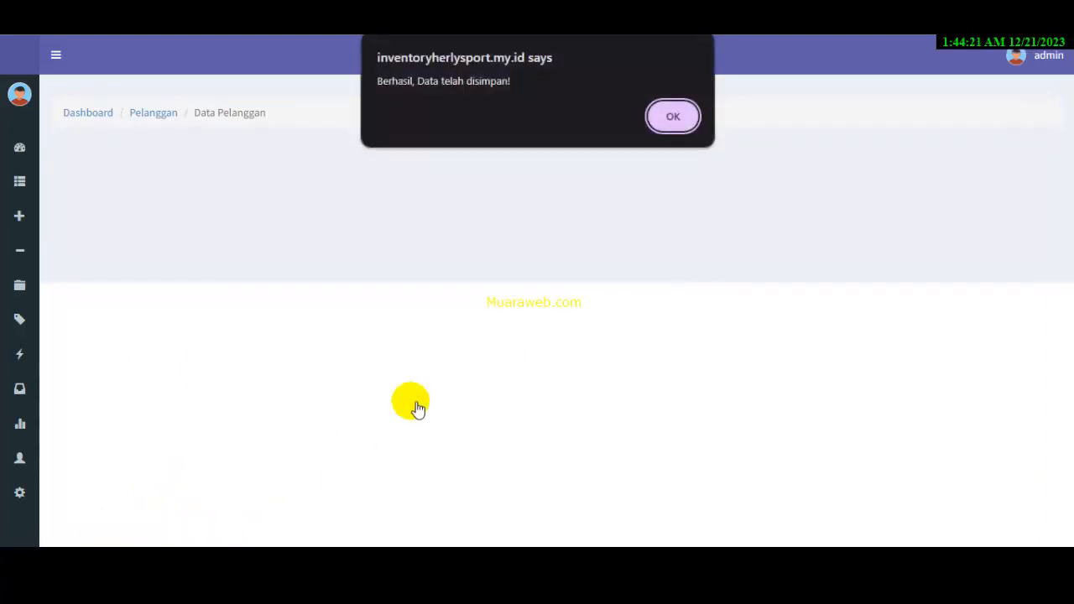
{"action": "left_click", "coordinate": [669, 130]}
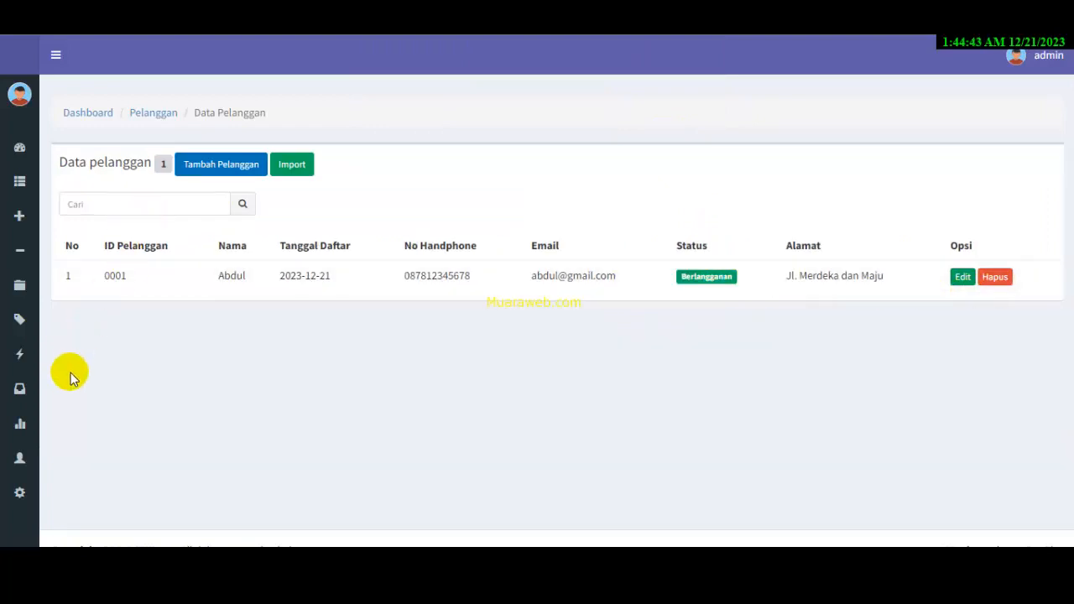
Return to creating the sales invoice for Sepatu Nike Original and proceed from the cart to the payment page.
{"action": "mouse_move", "coordinate": [39, 210]}
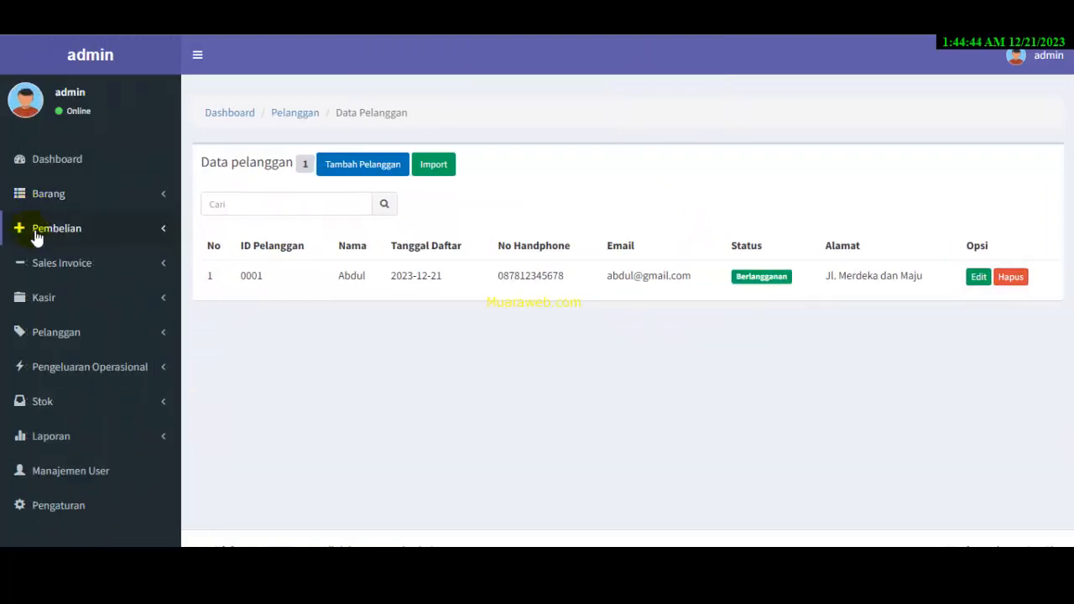
{"action": "left_click", "coordinate": [105, 270]}
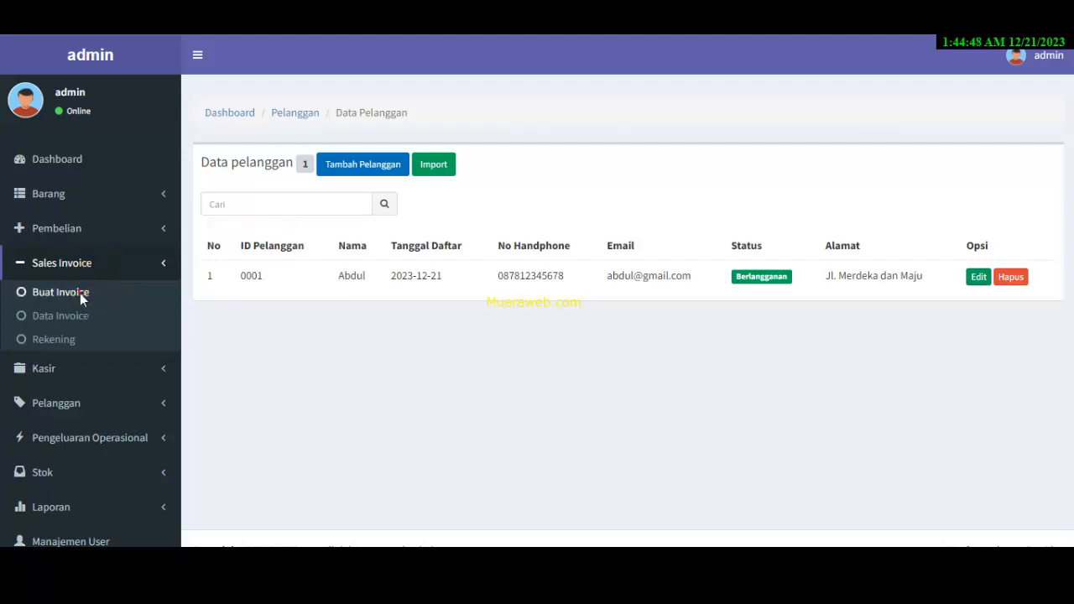
{"action": "left_click", "coordinate": [80, 293]}
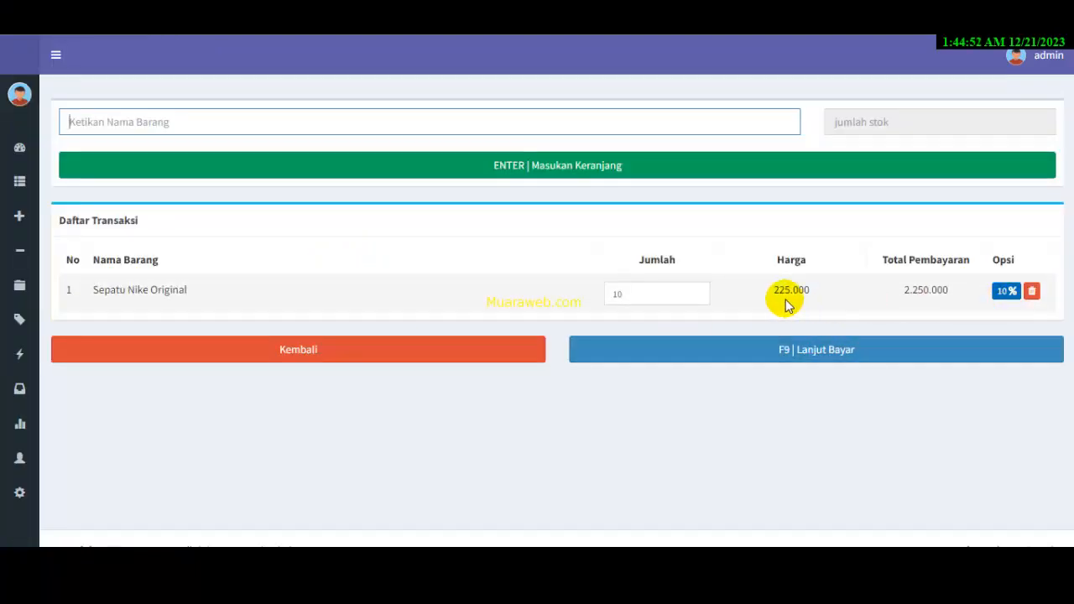
{"action": "left_click", "coordinate": [816, 356]}
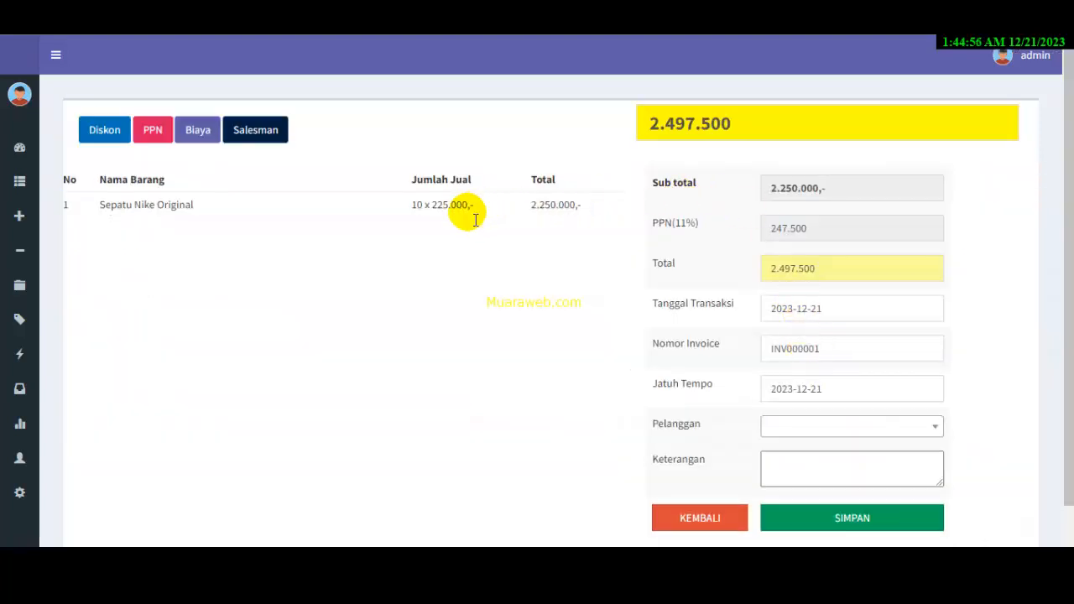
Assign the registered customer to the invoice, add the note "Barang segera dikirim" and save the invoice.
{"action": "left_click", "coordinate": [851, 429]}
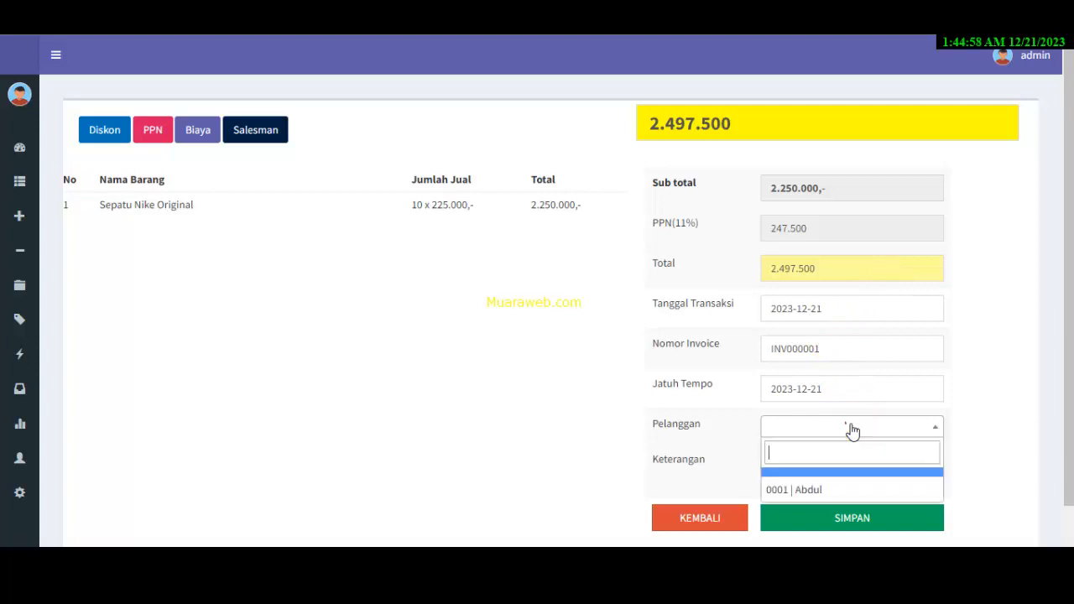
{"action": "left_click", "coordinate": [839, 495]}
{"action": "left_click", "coordinate": [772, 467]}
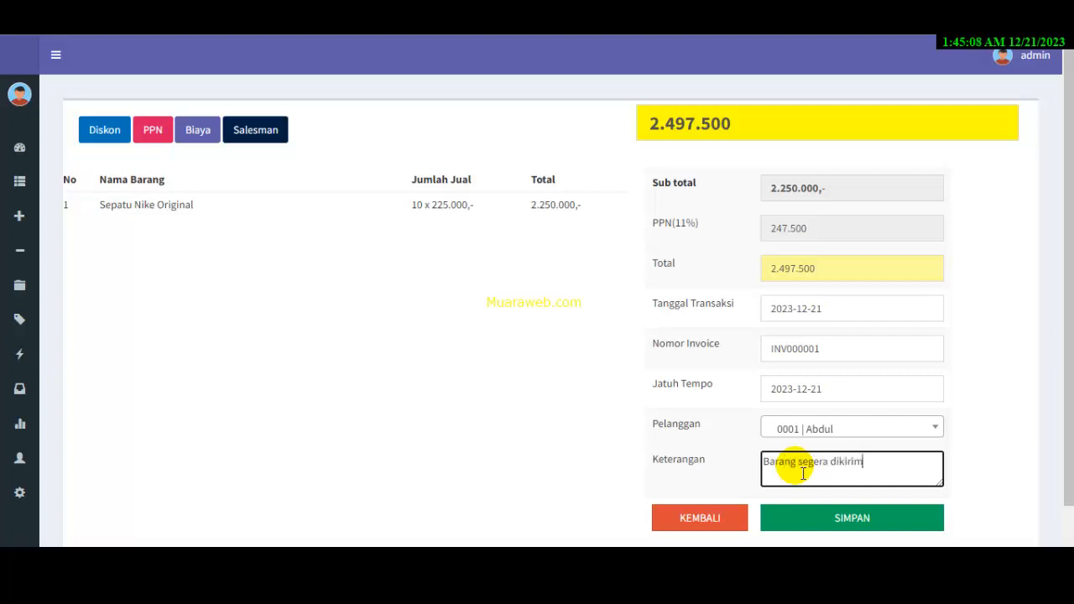
{"action": "left_click", "coordinate": [815, 526]}
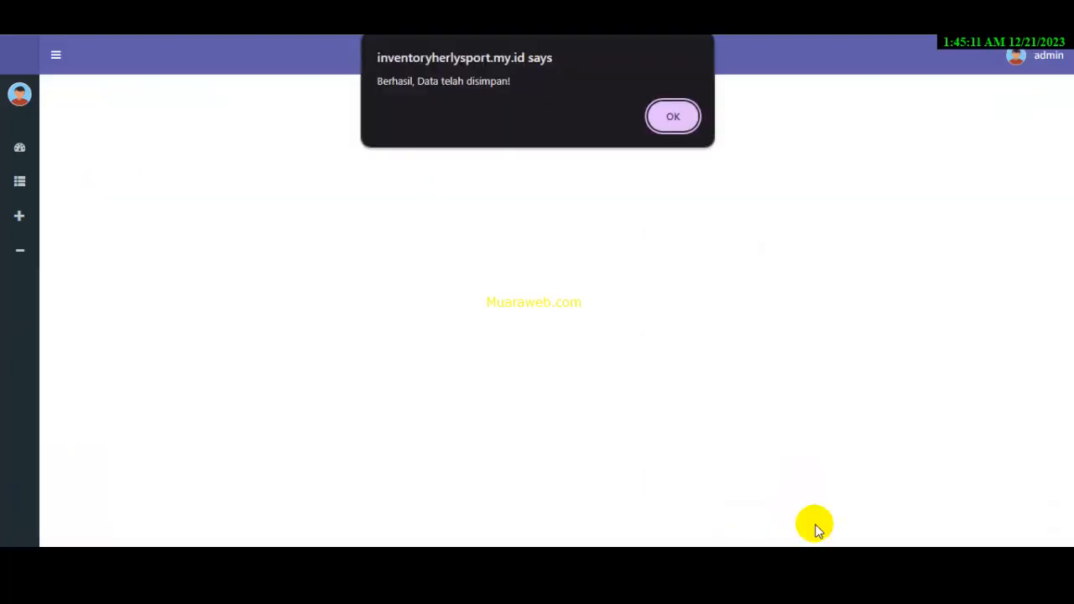
{"action": "left_click", "coordinate": [679, 125]}
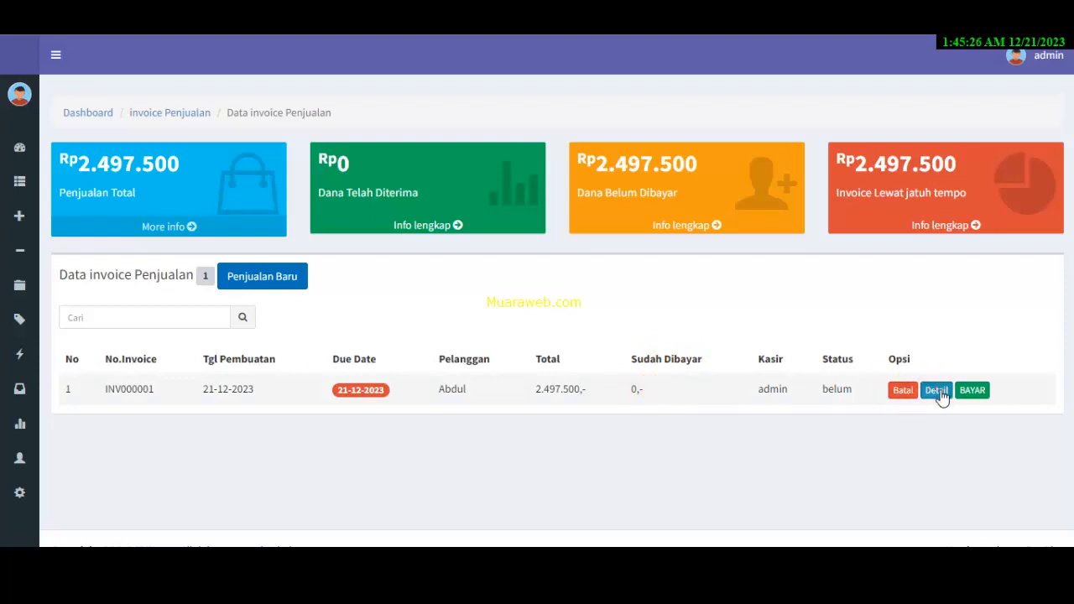
Examine the unpaid invoice's details and its printable Faktur Penjualan, including the print preview, without printing it.
{"action": "left_click", "coordinate": [936, 390]}
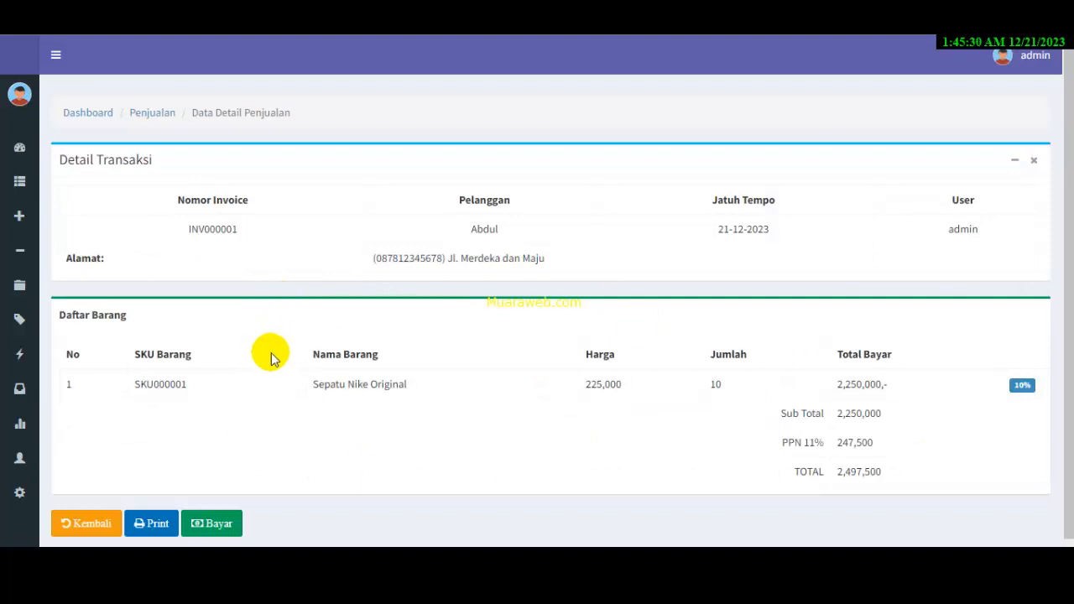
{"action": "scroll", "coordinate": [270, 359], "scroll_direction": "down", "scroll_amount": 1}
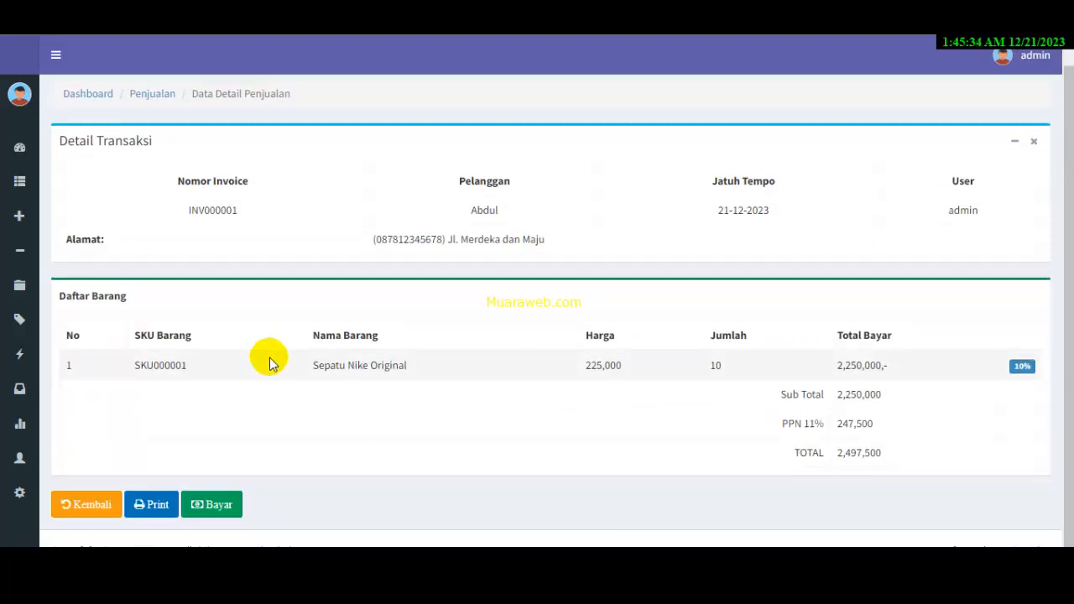
{"action": "left_click", "coordinate": [145, 507]}
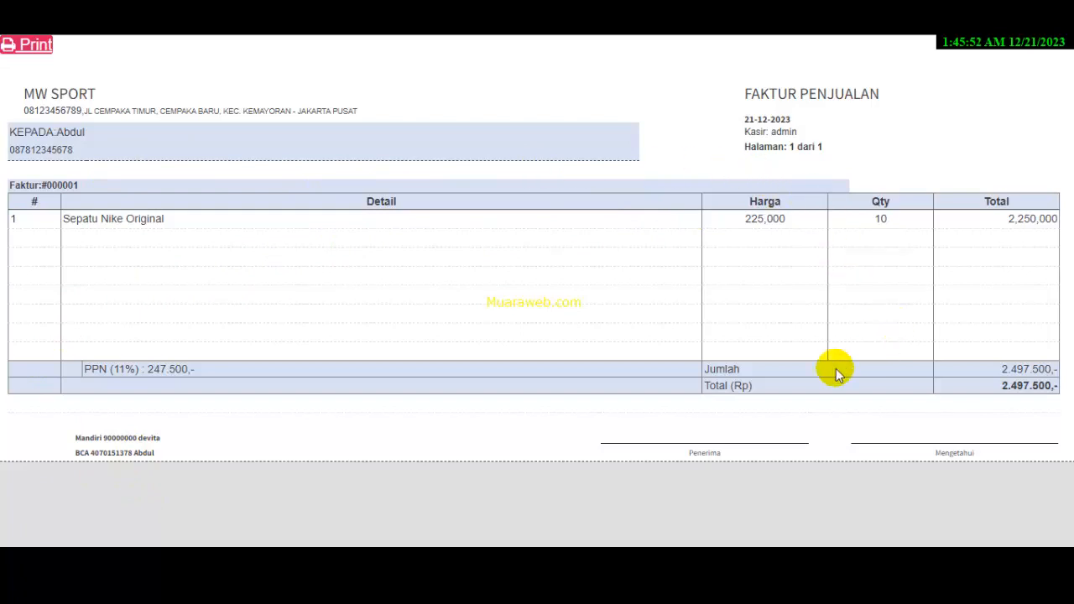
{"action": "left_click", "coordinate": [31, 47]}
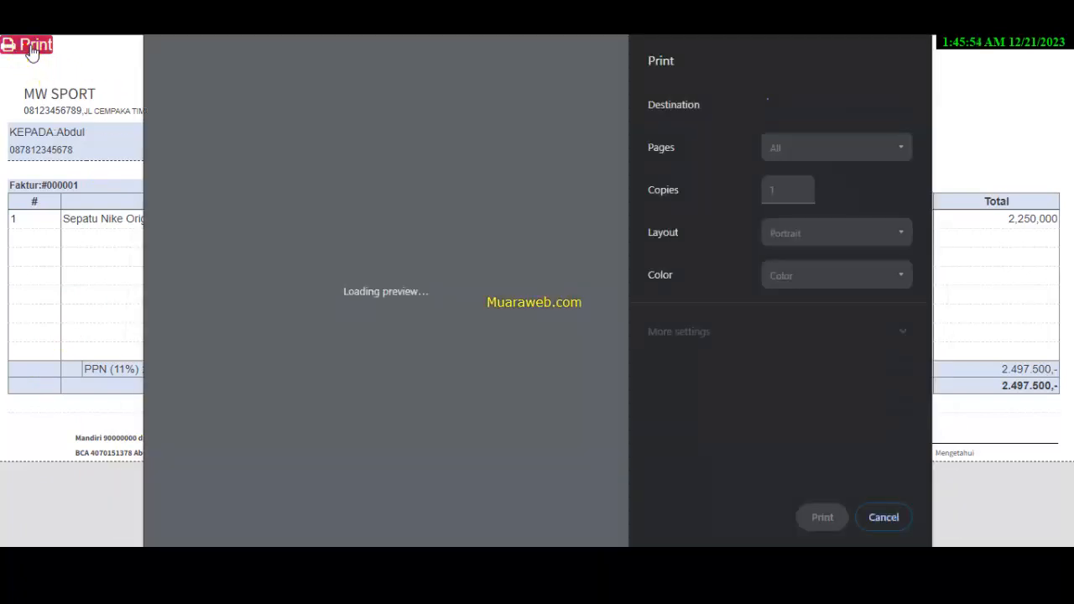
{"action": "left_click", "coordinate": [31, 49]}
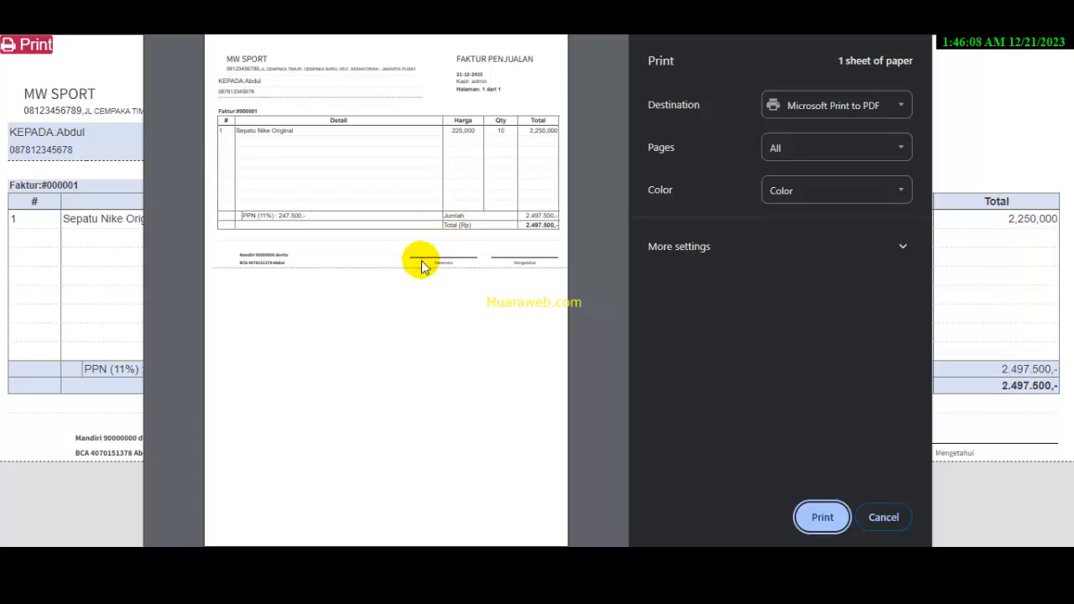
{"action": "left_click", "coordinate": [876, 528]}
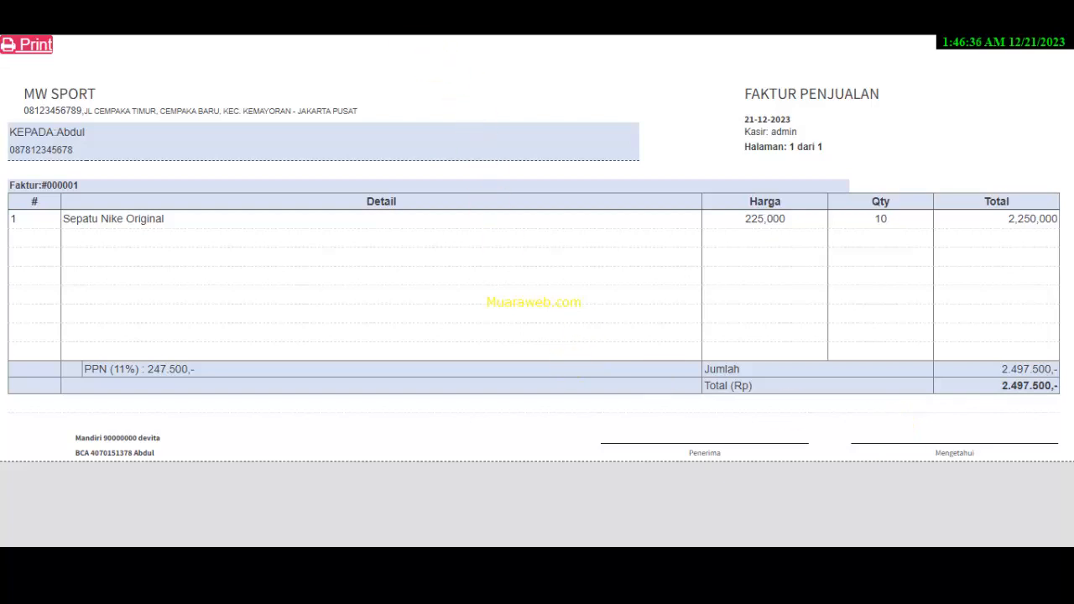
{"action": "key", "text": "ctrl+w"}
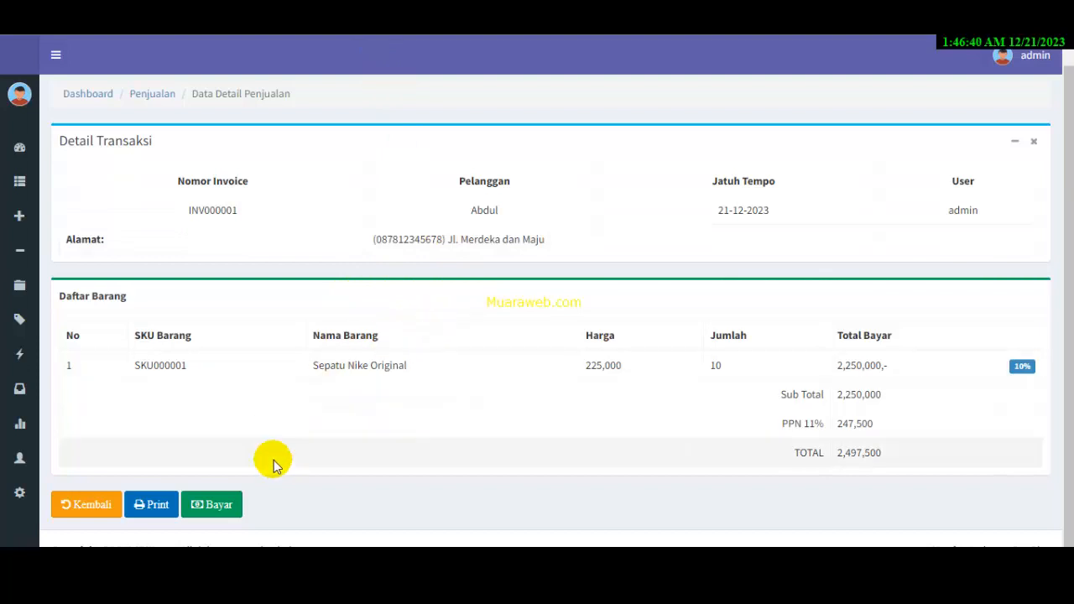
Open the invoice's payment form, try a partial payment of 2000000, and set the amount paid to 2497500.
{"action": "left_click", "coordinate": [210, 509]}
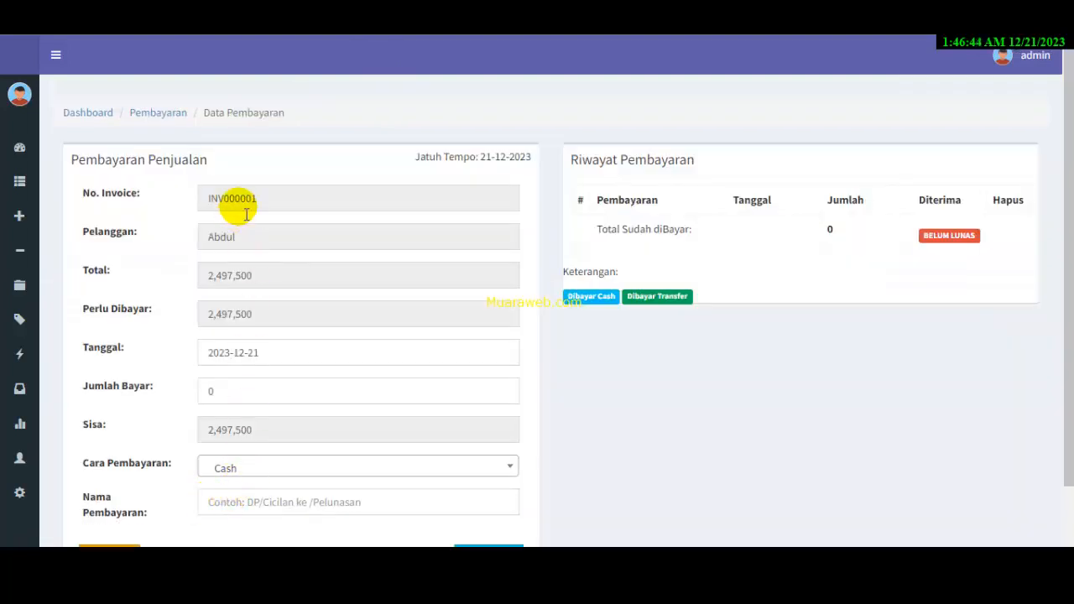
{"action": "left_click", "coordinate": [222, 396]}
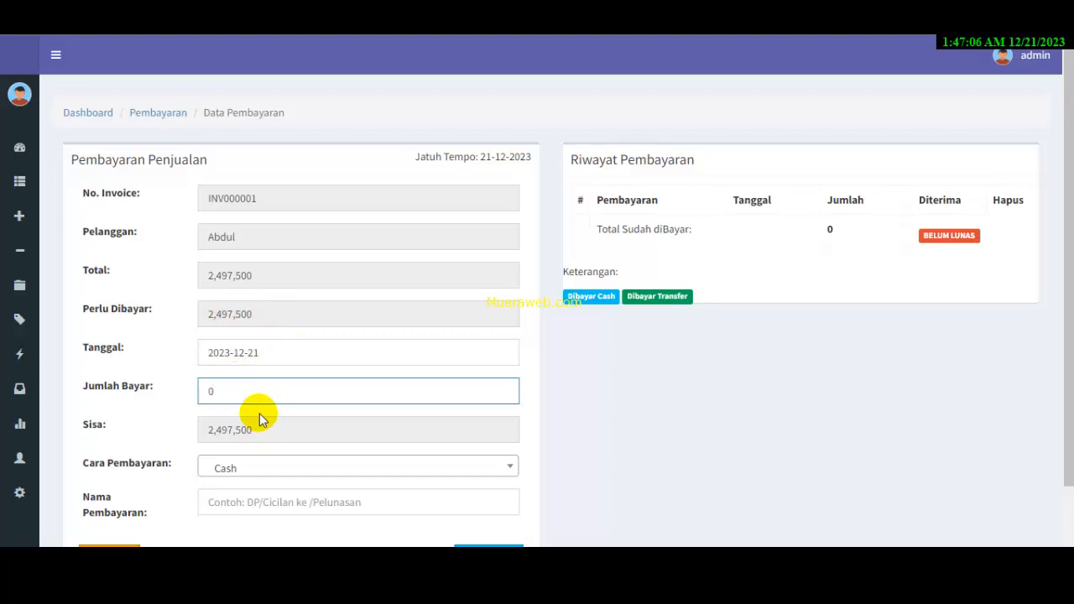
{"action": "key", "text": "BackSpace"}
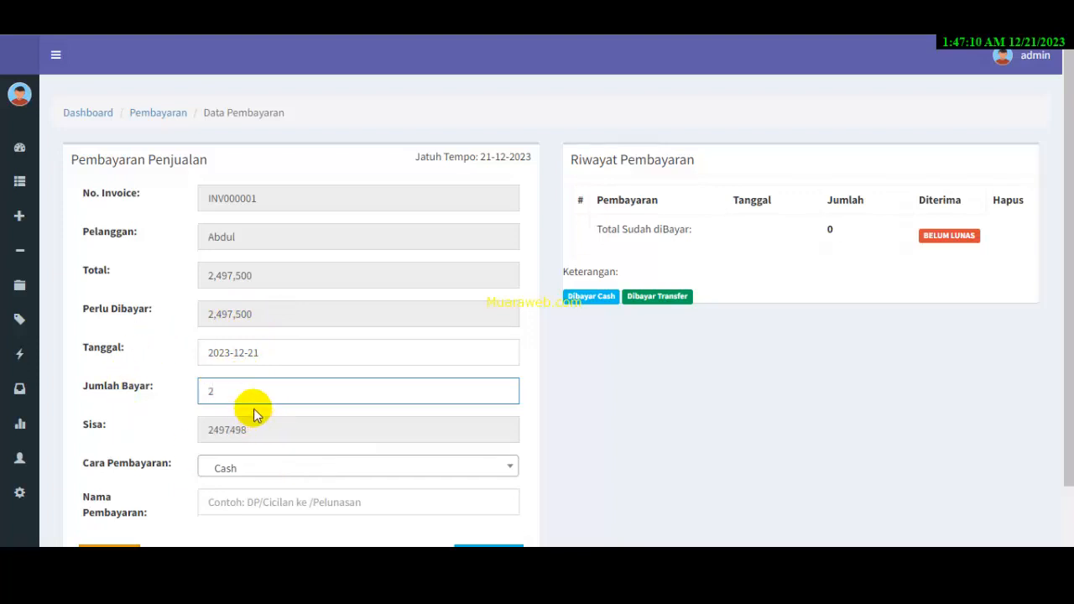
{"action": "type", "text": "2000000"}
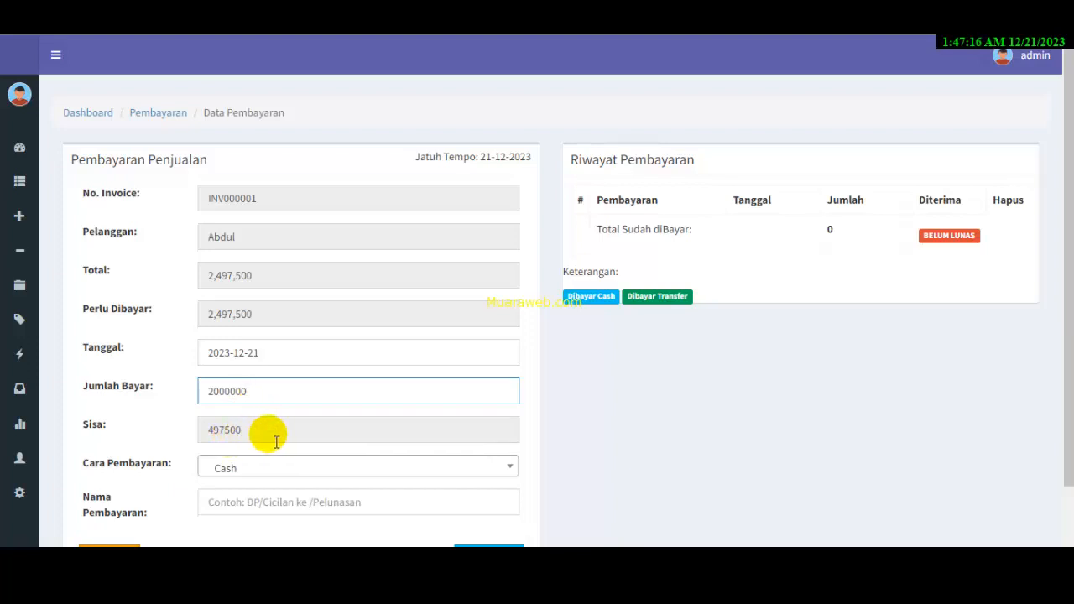
{"action": "left_click", "coordinate": [268, 471]}
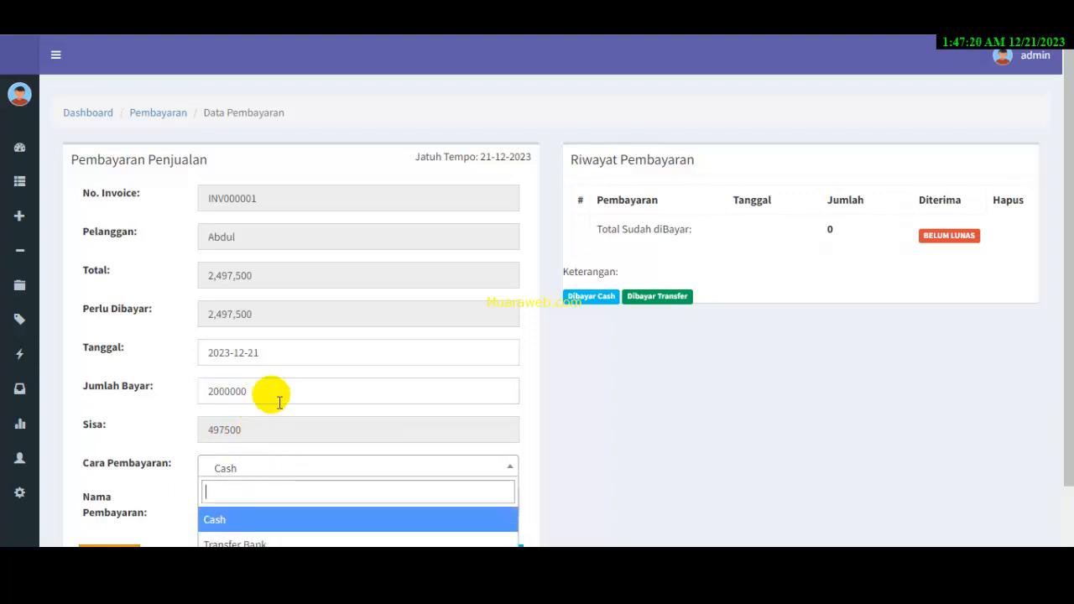
{"action": "left_click", "coordinate": [277, 396]}
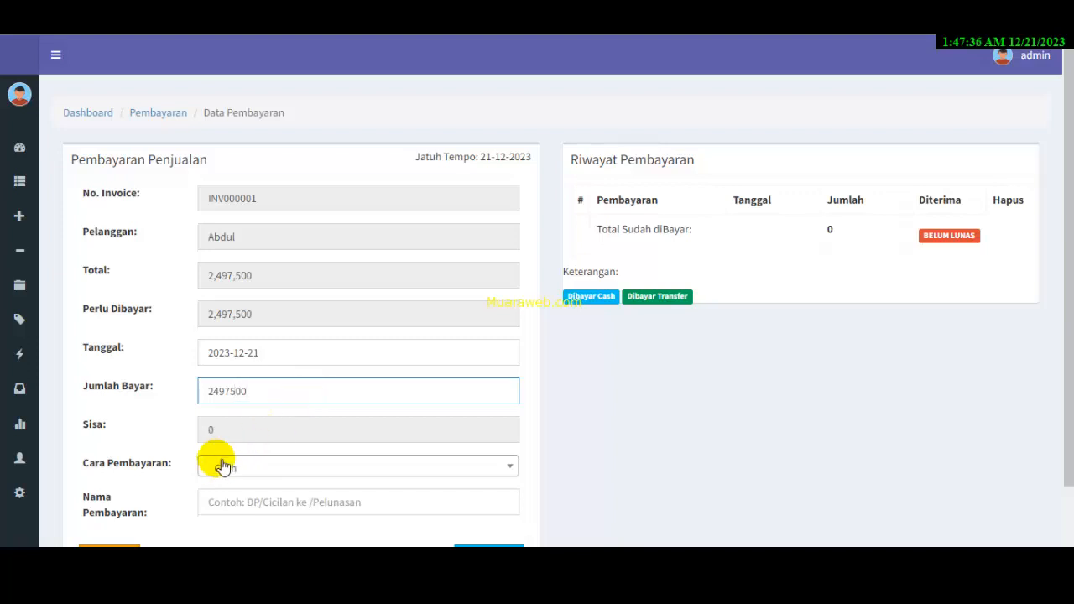
Keep Cash as the payment method, name the payment "Cash Lunas" and save it.
{"action": "scroll", "coordinate": [235, 475], "scroll_direction": "down", "scroll_amount": 1}
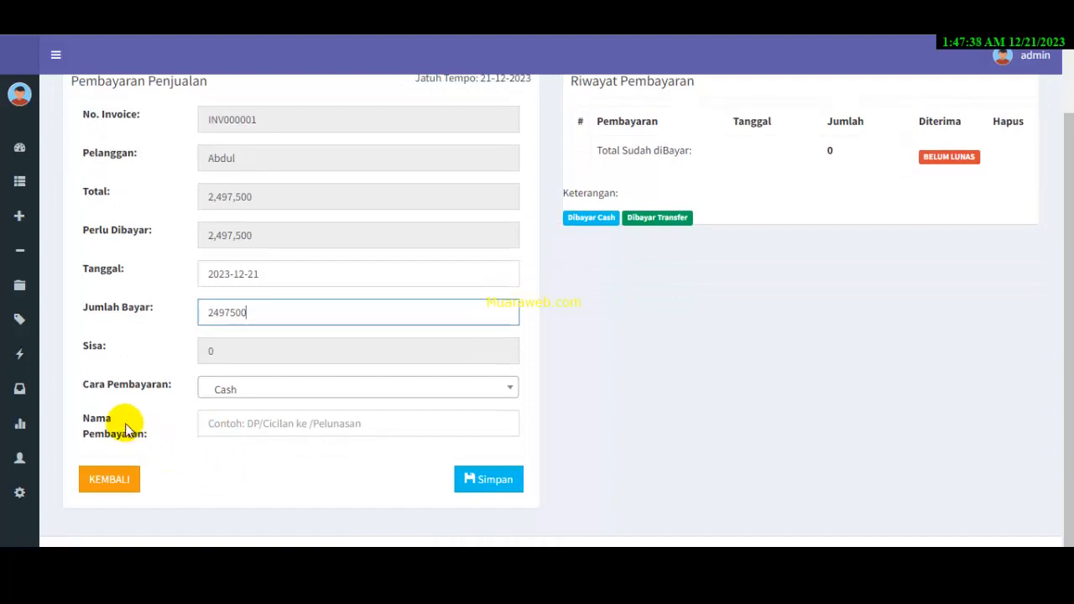
{"action": "left_click", "coordinate": [303, 398]}
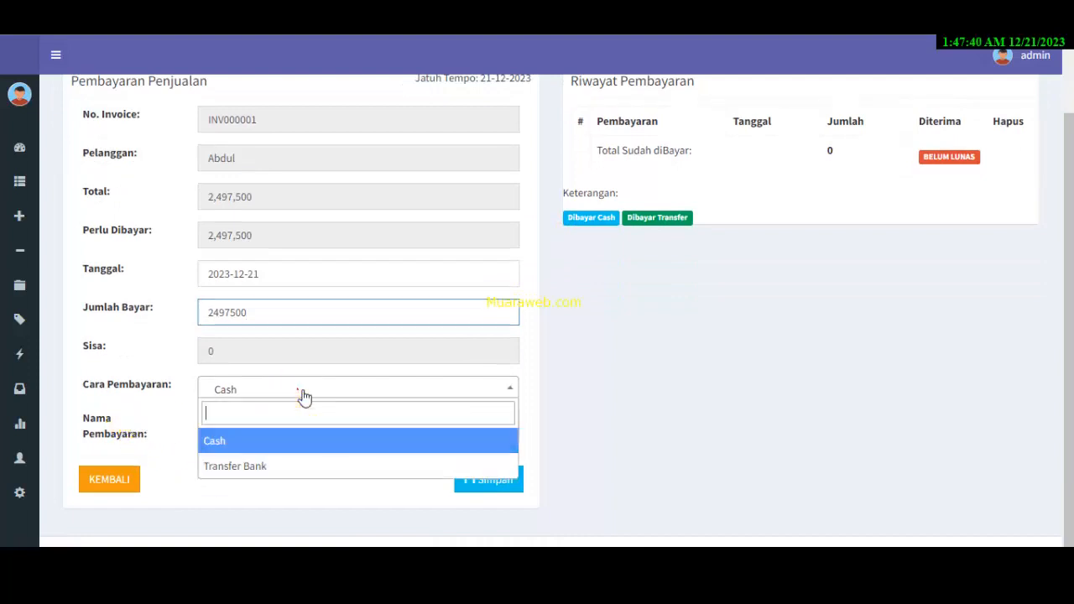
{"action": "left_click", "coordinate": [304, 397]}
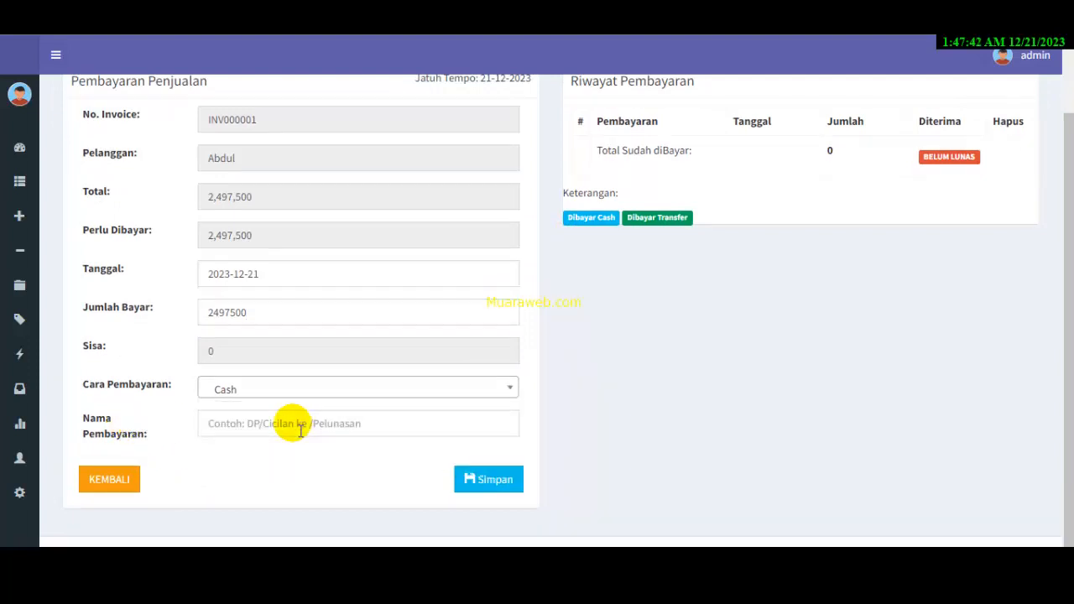
{"action": "left_click", "coordinate": [300, 428]}
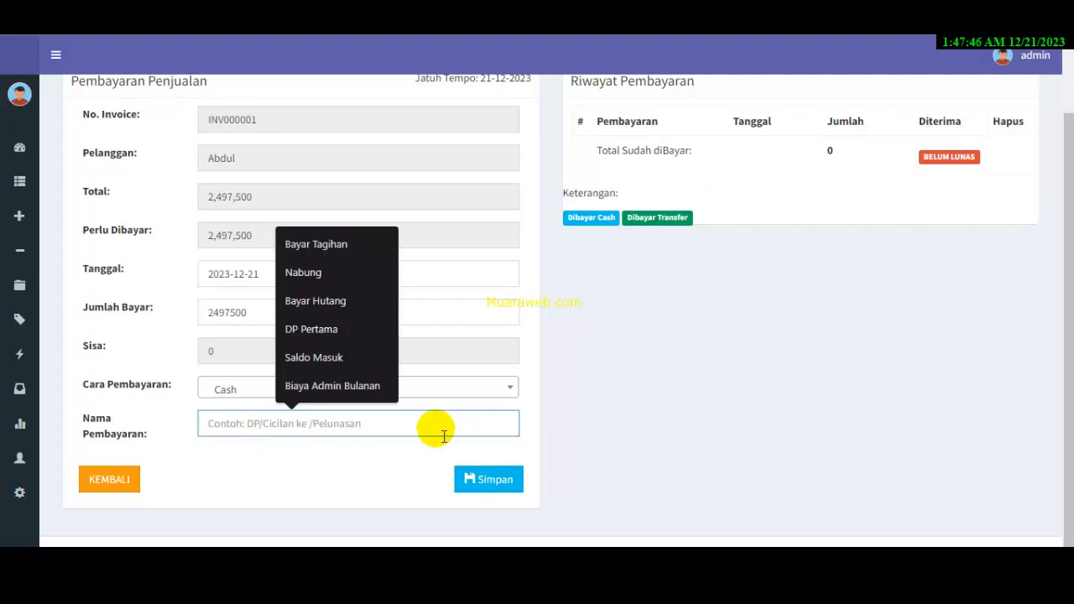
{"action": "type", "text": "Ca"}
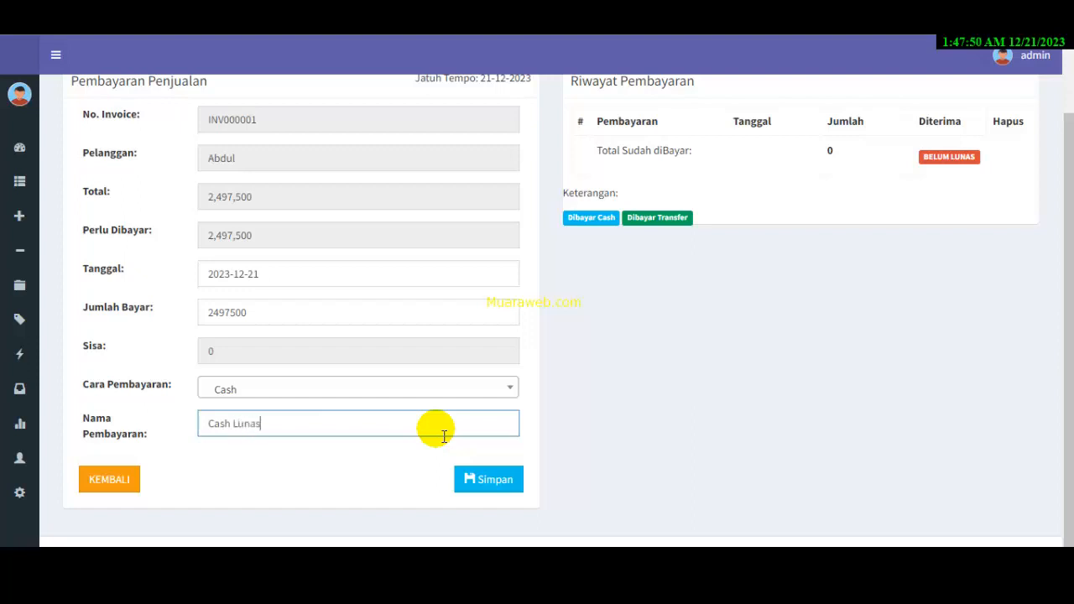
{"action": "type", "text": "sh Lunas"}
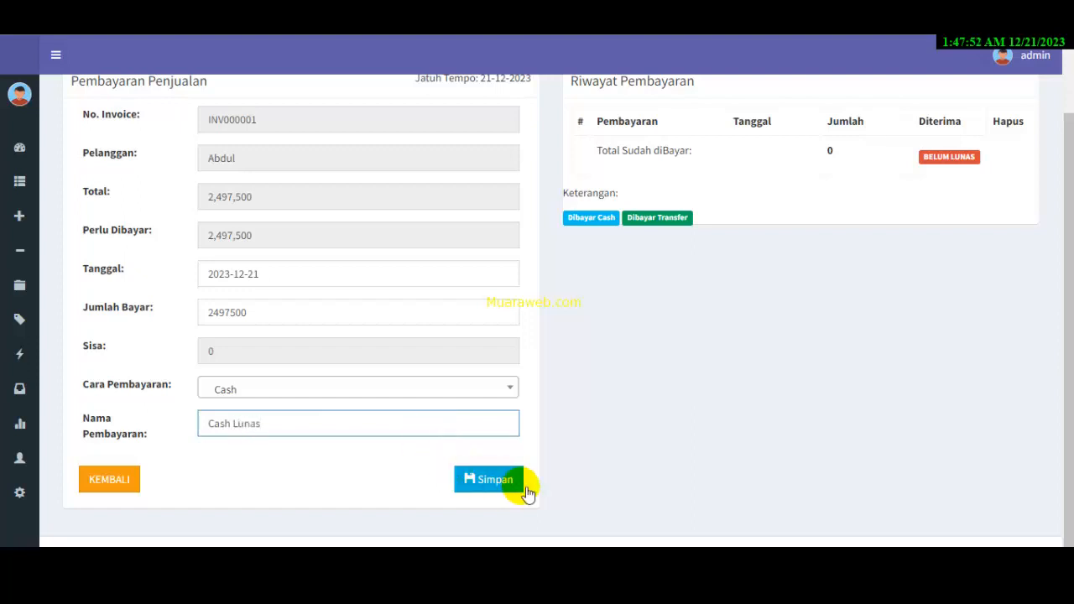
{"action": "left_click", "coordinate": [501, 490]}
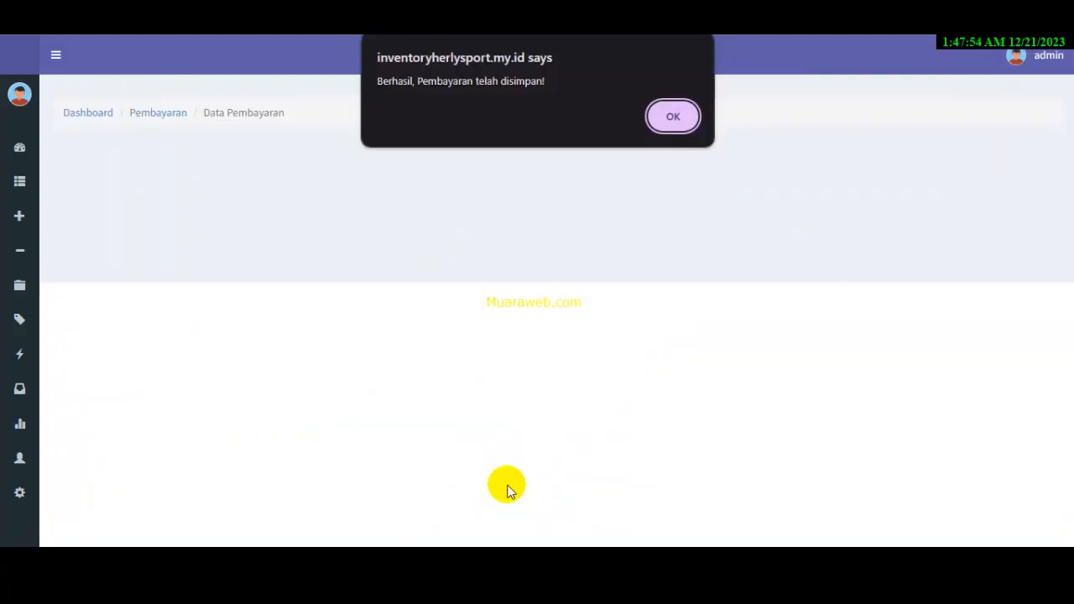
{"action": "left_click", "coordinate": [674, 122]}
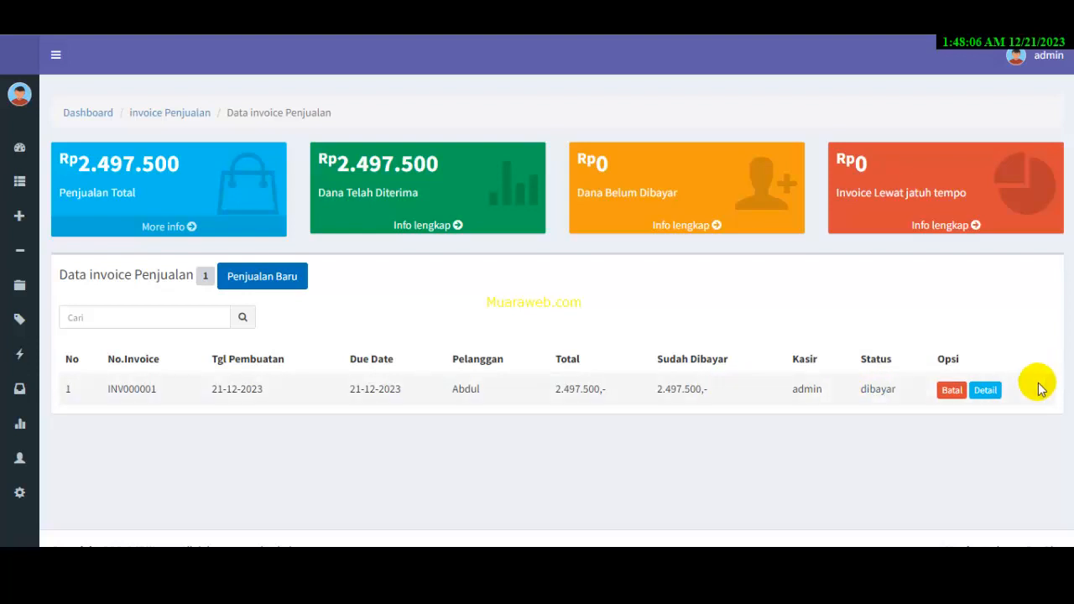
Open the paid invoice's details and view its printable Faktur Penjualan.
{"action": "left_click", "coordinate": [985, 392]}
{"action": "scroll", "coordinate": [325, 433], "scroll_direction": "down", "scroll_amount": 1}
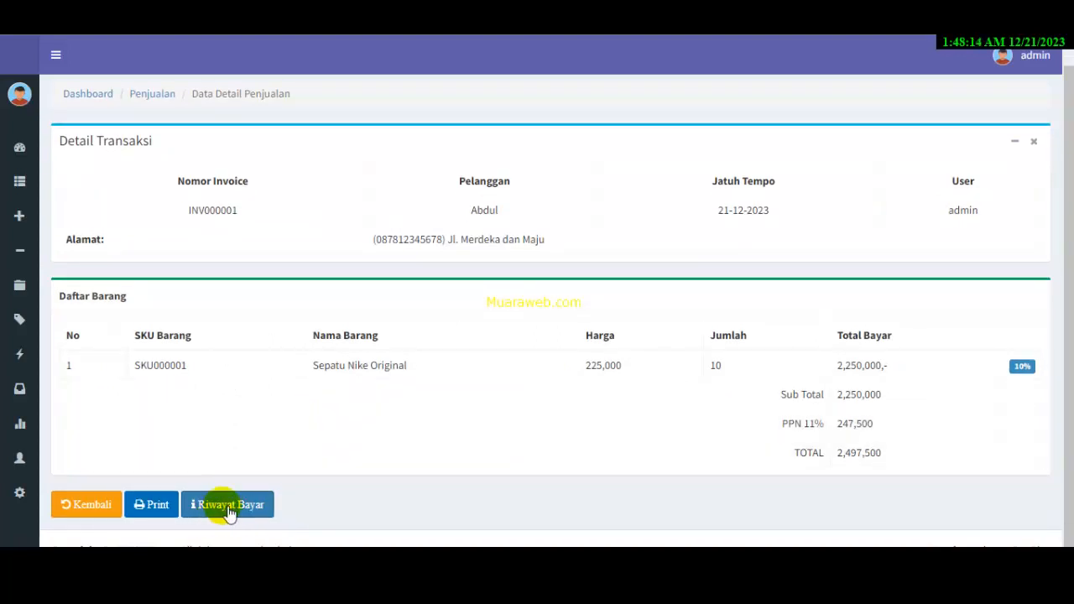
{"action": "left_click", "coordinate": [152, 509]}
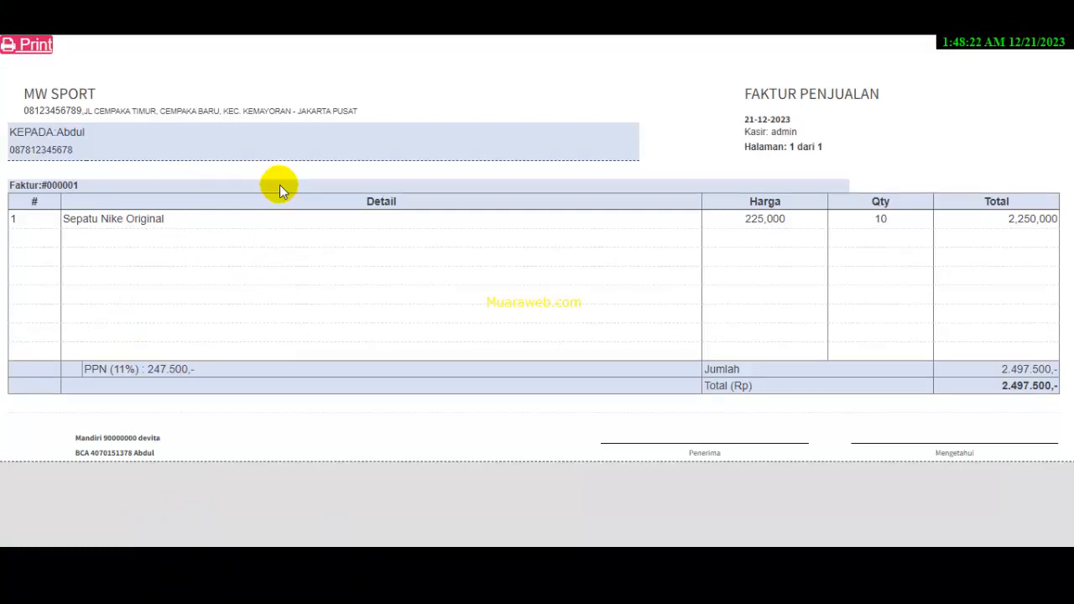
{"action": "key", "text": "ctrl+w"}
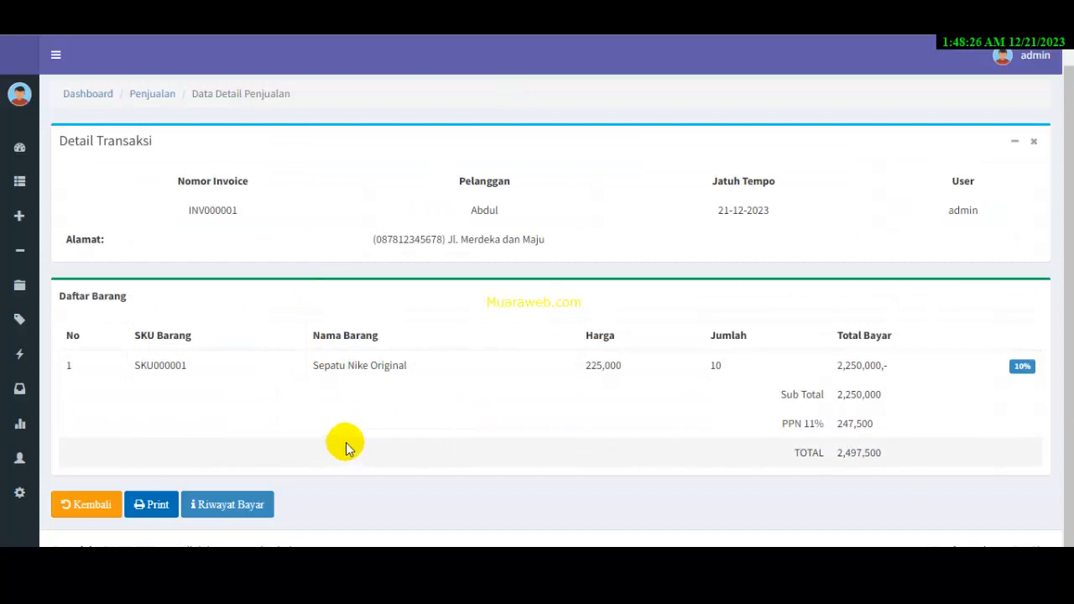
Return to the Data Invoice list of sales invoices to review the invoice's payment status.
{"action": "mouse_move", "coordinate": [29, 258]}
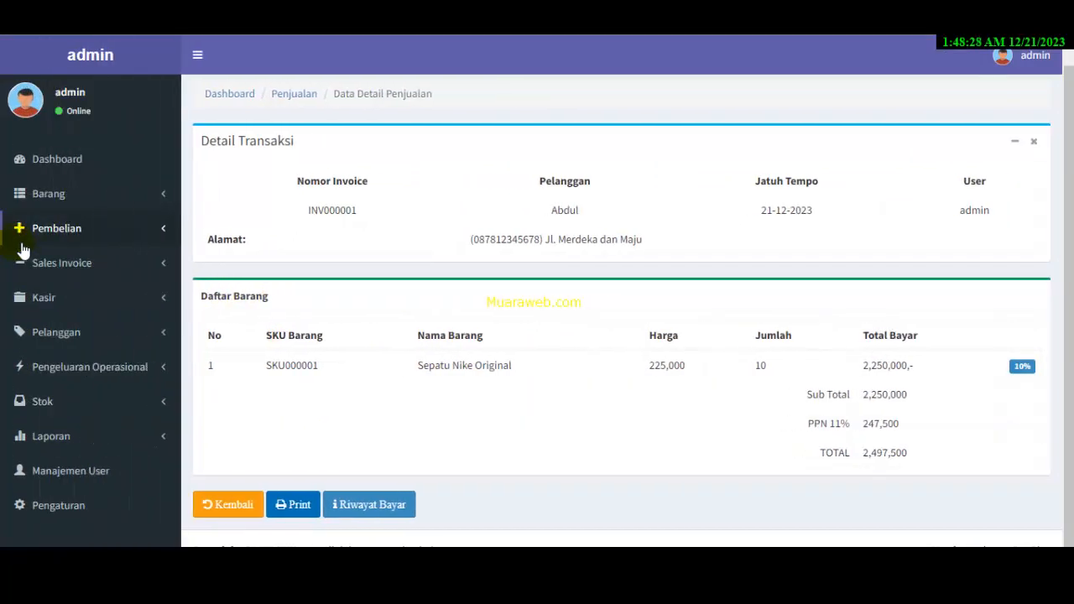
{"action": "left_click", "coordinate": [74, 265]}
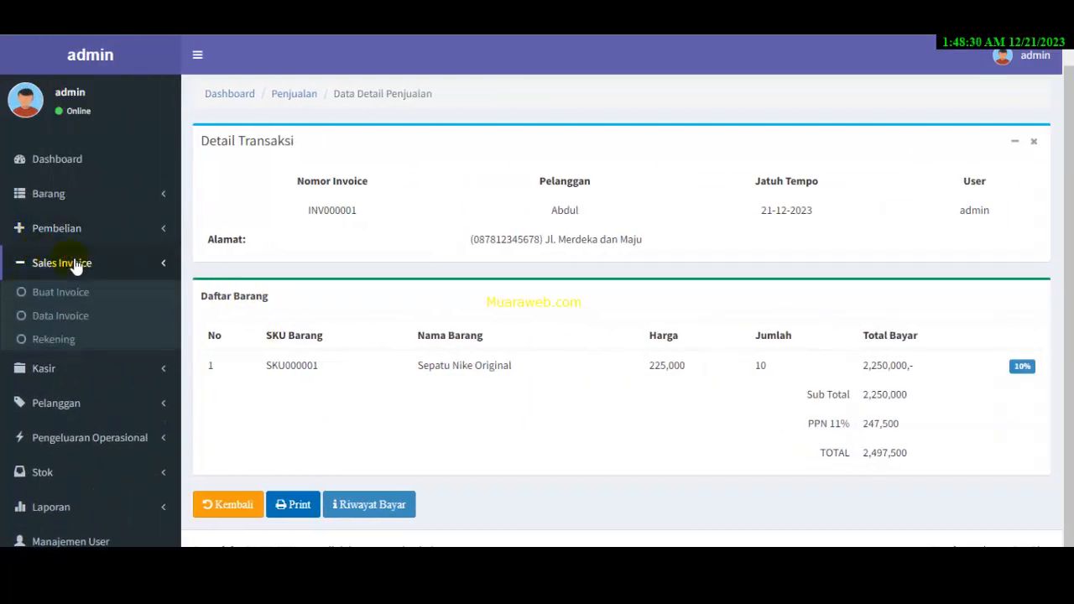
{"action": "left_click", "coordinate": [81, 318]}
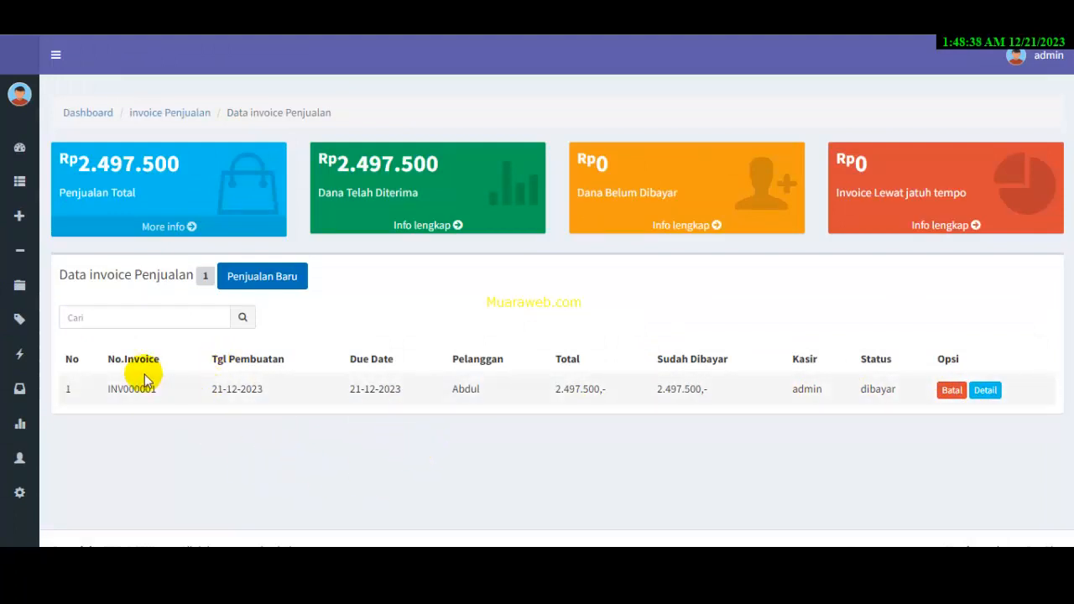
Search the sales invoice list for one customer's name and for the name of the customer with the paid invoice.
{"action": "left_click", "coordinate": [153, 319]}
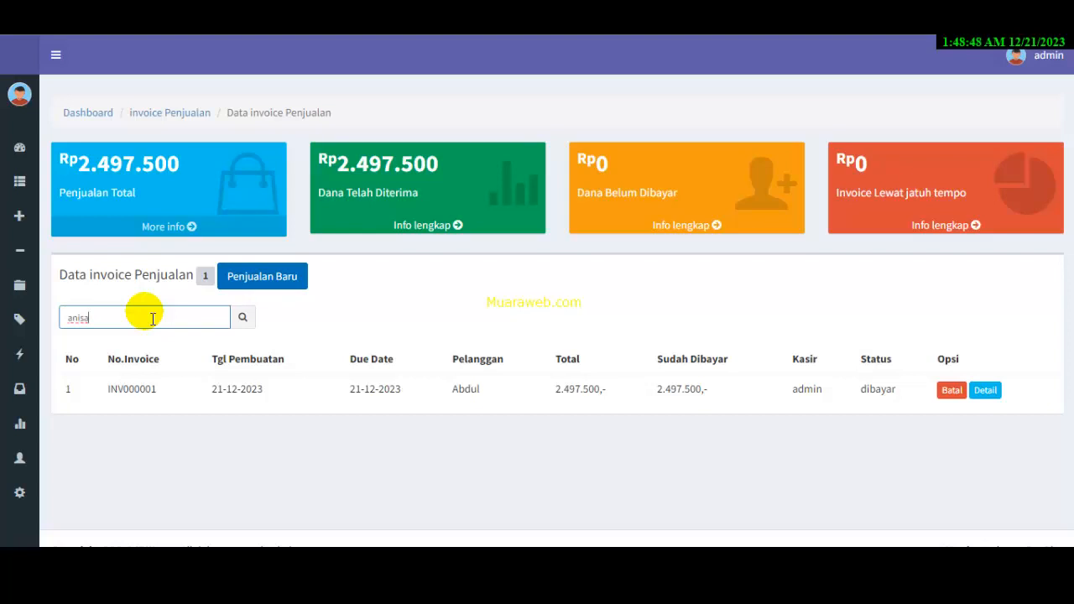
{"action": "left_click", "coordinate": [249, 317]}
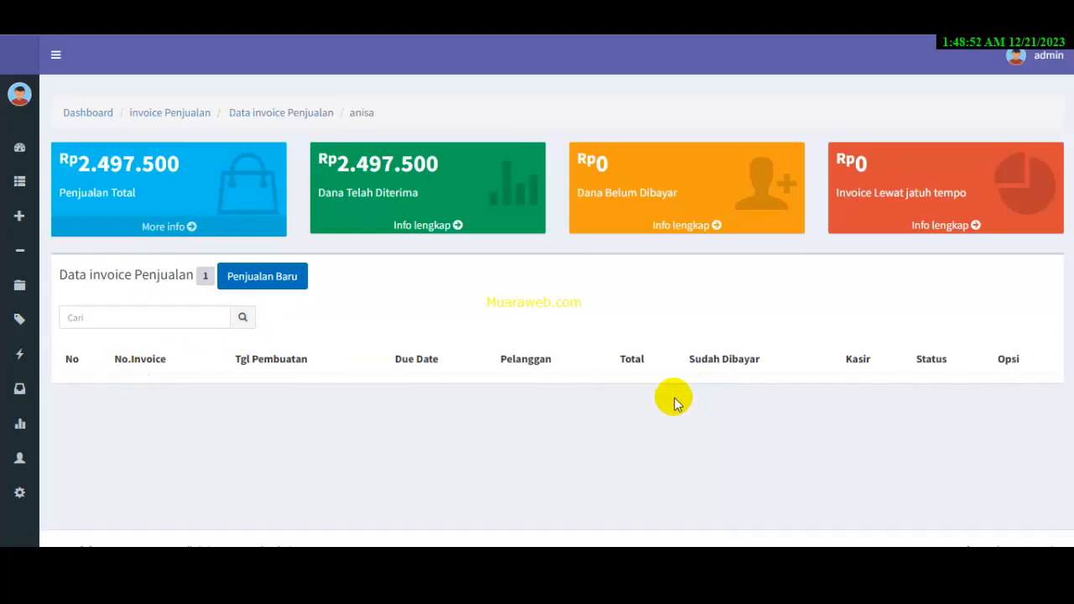
{"action": "left_click", "coordinate": [145, 319]}
{"action": "left_click", "coordinate": [166, 325]}
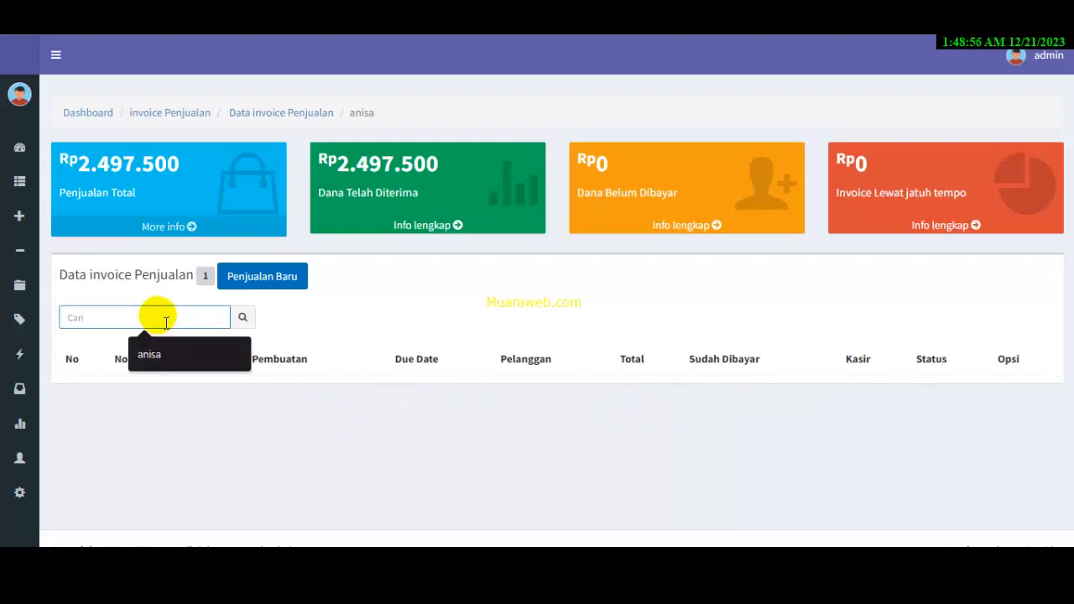
{"action": "type", "text": "abdul"}
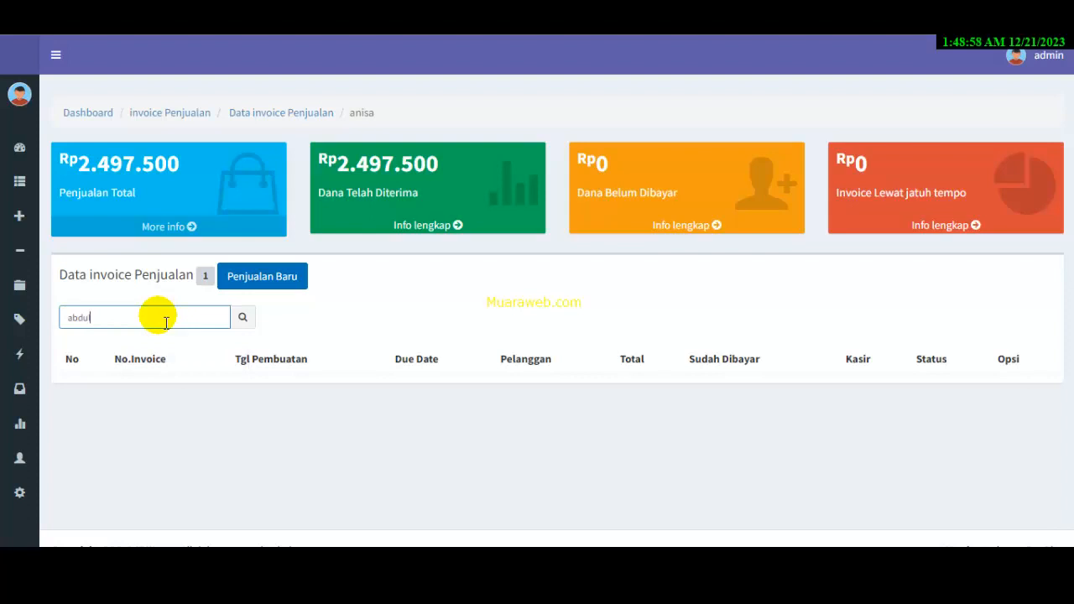
{"action": "left_click", "coordinate": [242, 317]}
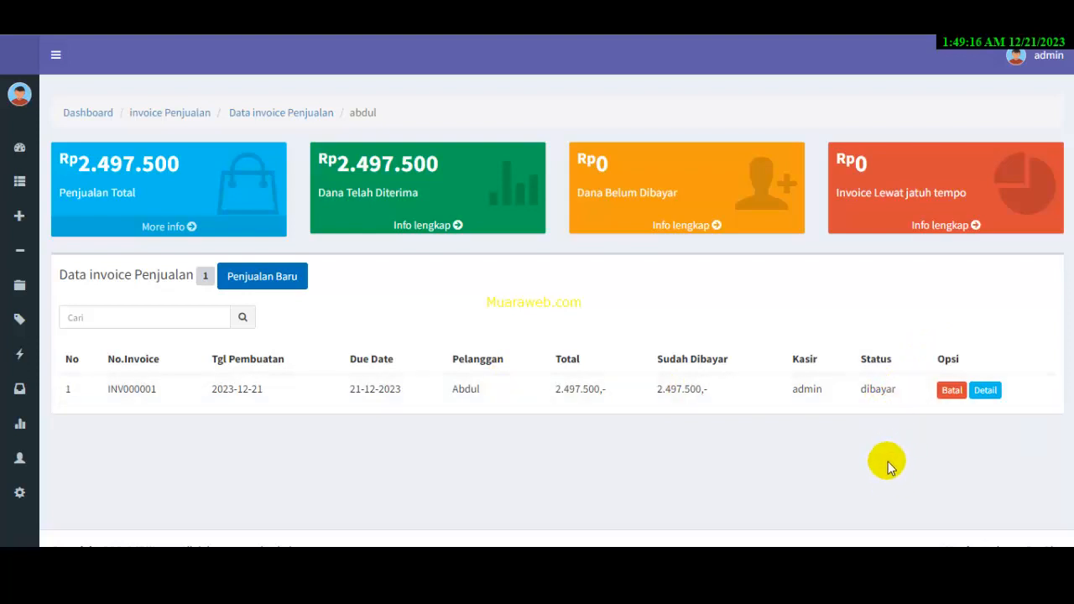
{"action": "left_click", "coordinate": [158, 324]}
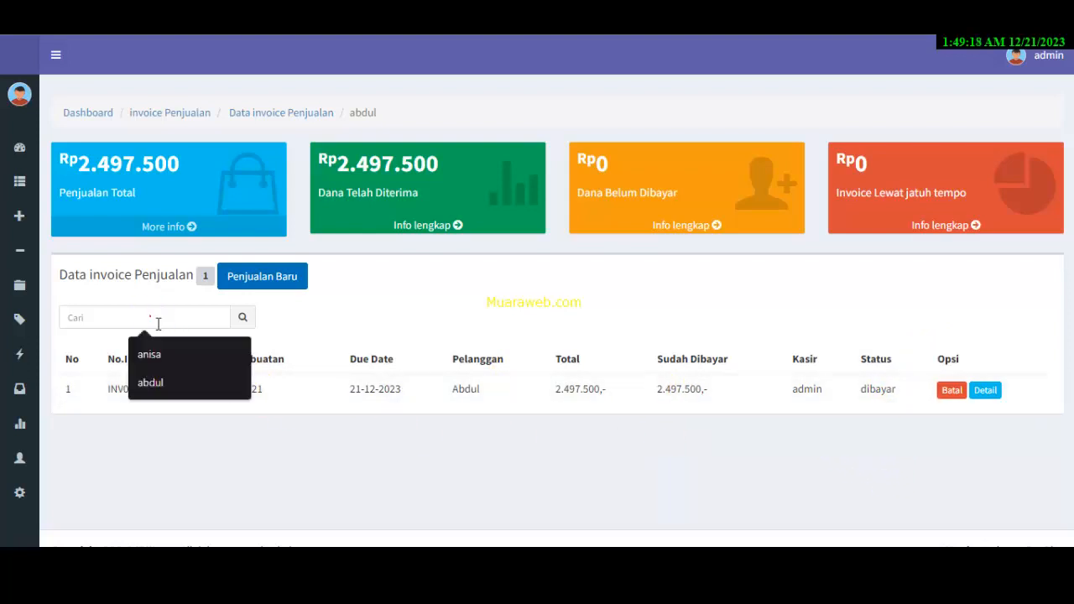
{"action": "left_click", "coordinate": [276, 317]}
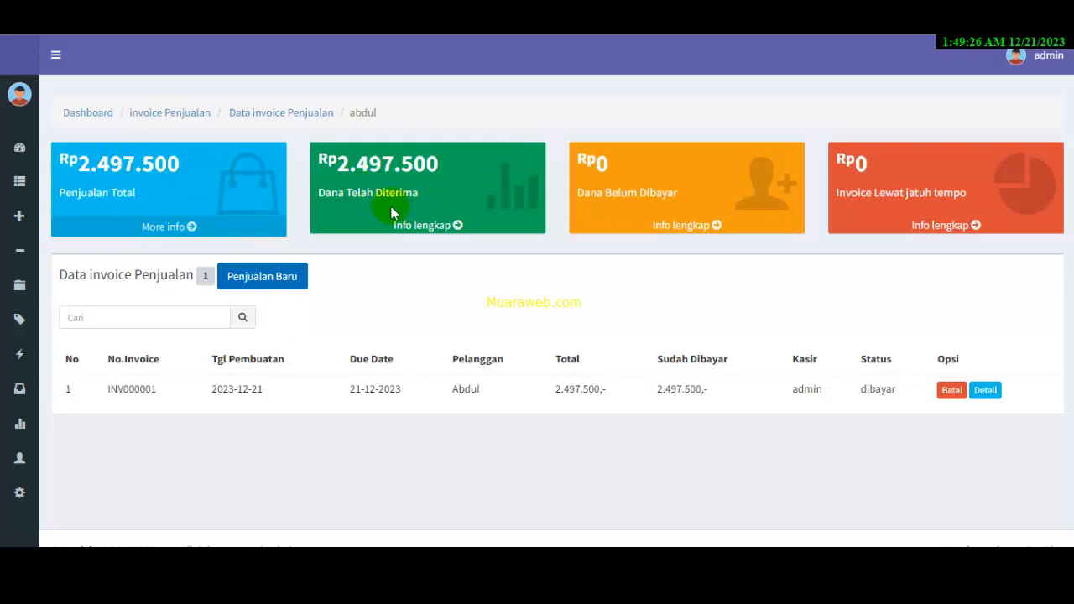
Open the cashier's Transaksi Baru form to view its item entry and transaction list.
{"action": "mouse_move", "coordinate": [35, 281]}
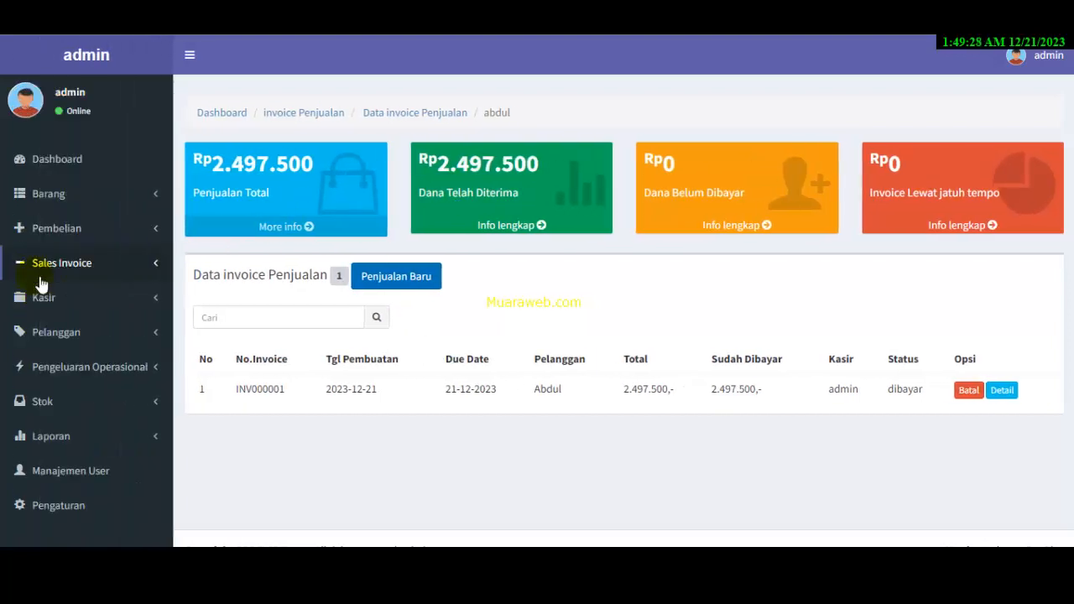
{"action": "left_click", "coordinate": [89, 303]}
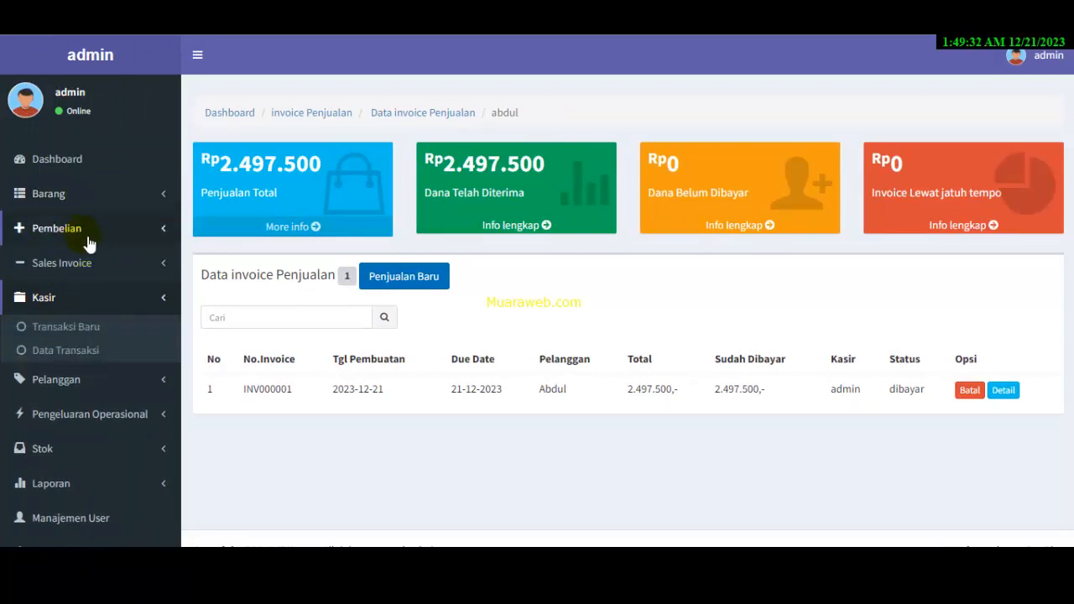
{"action": "left_click", "coordinate": [88, 327]}
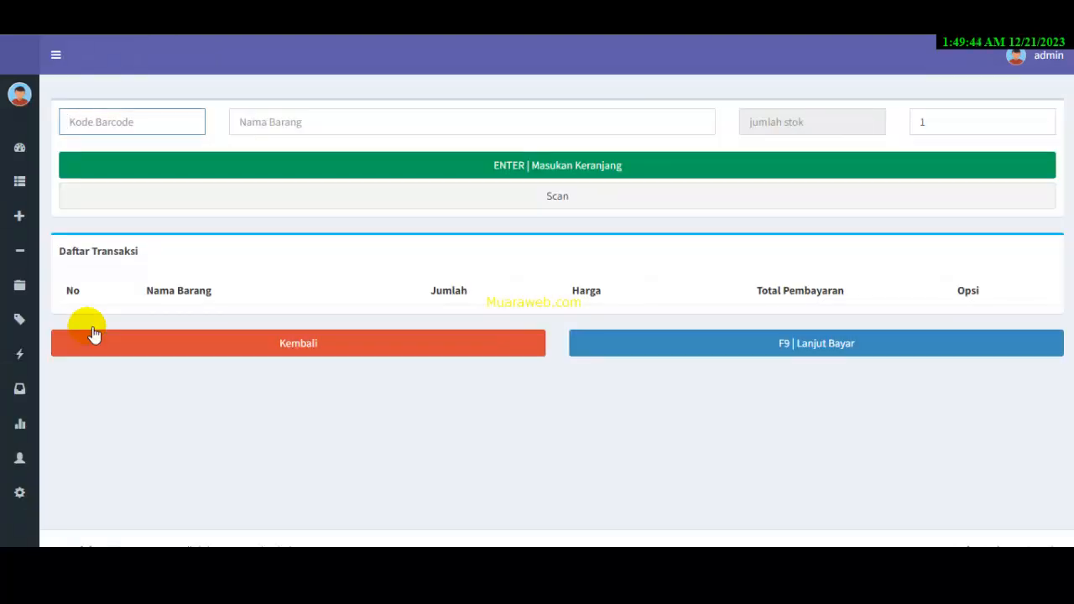
Open the entry form for a new operational expense transaction.
{"action": "mouse_move", "coordinate": [28, 256]}
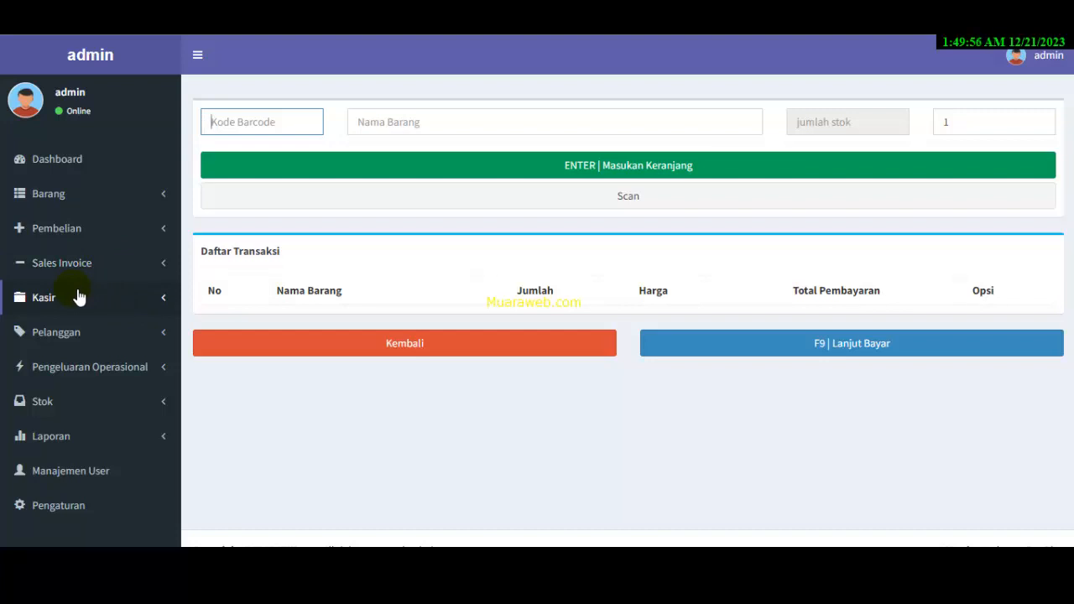
{"action": "left_click", "coordinate": [87, 335]}
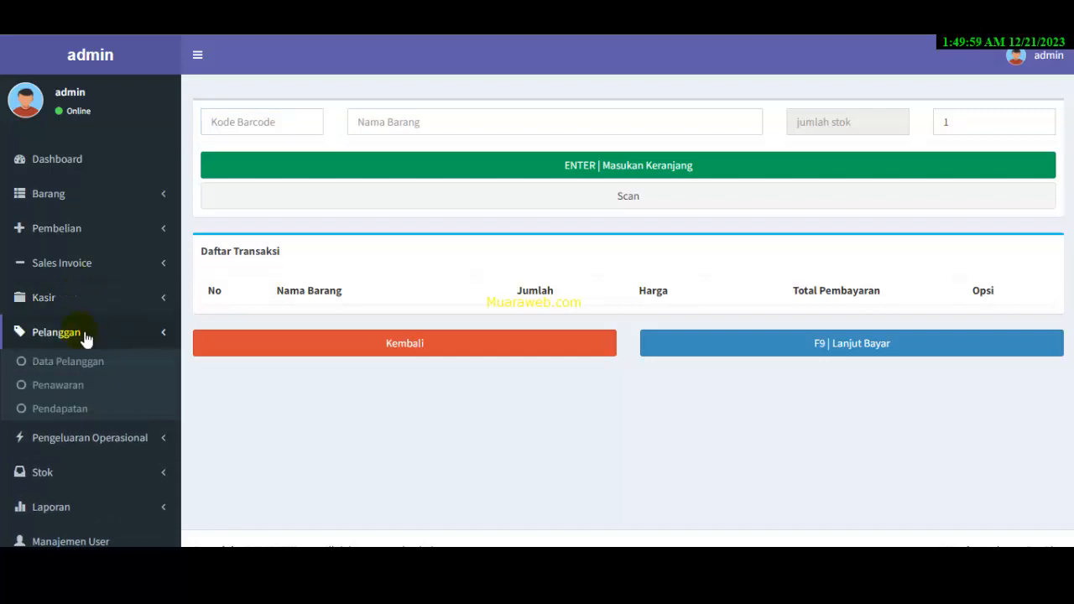
{"action": "left_click", "coordinate": [120, 437]}
{"action": "scroll", "coordinate": [151, 419], "scroll_direction": "down", "scroll_amount": 1}
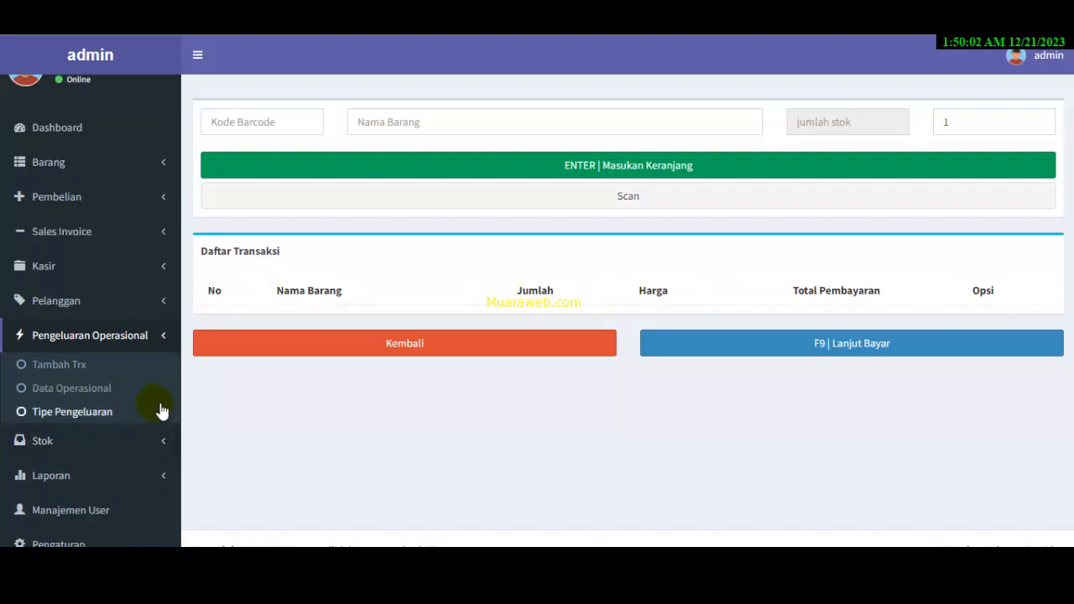
{"action": "left_click", "coordinate": [94, 373]}
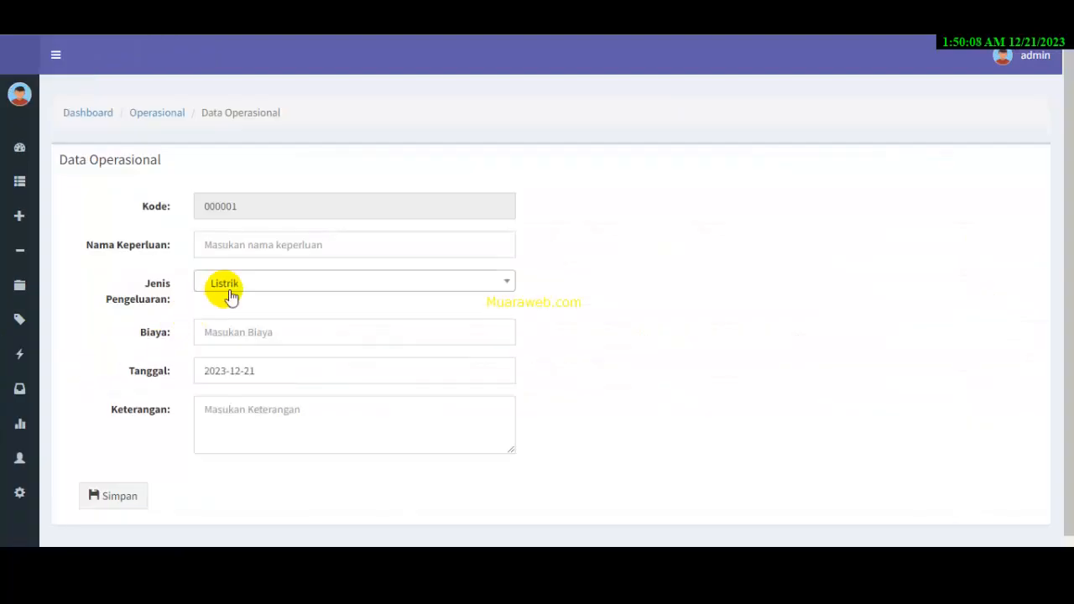
Review the available expense types and set the Jenis Pengeluaran to Sewa Bangunan.
{"action": "left_click", "coordinate": [277, 252]}
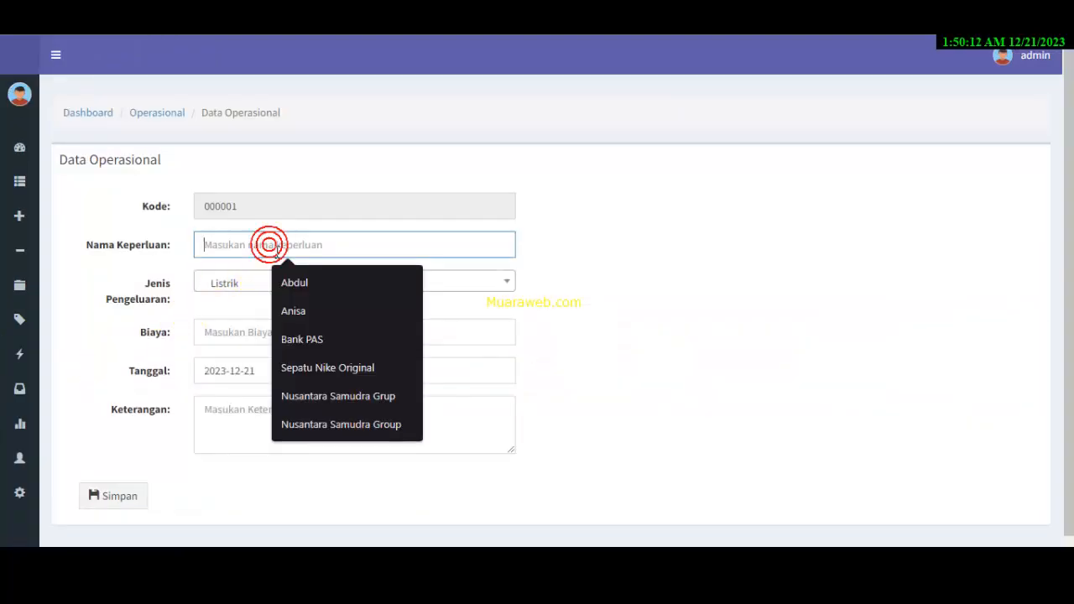
{"action": "left_click", "coordinate": [234, 286]}
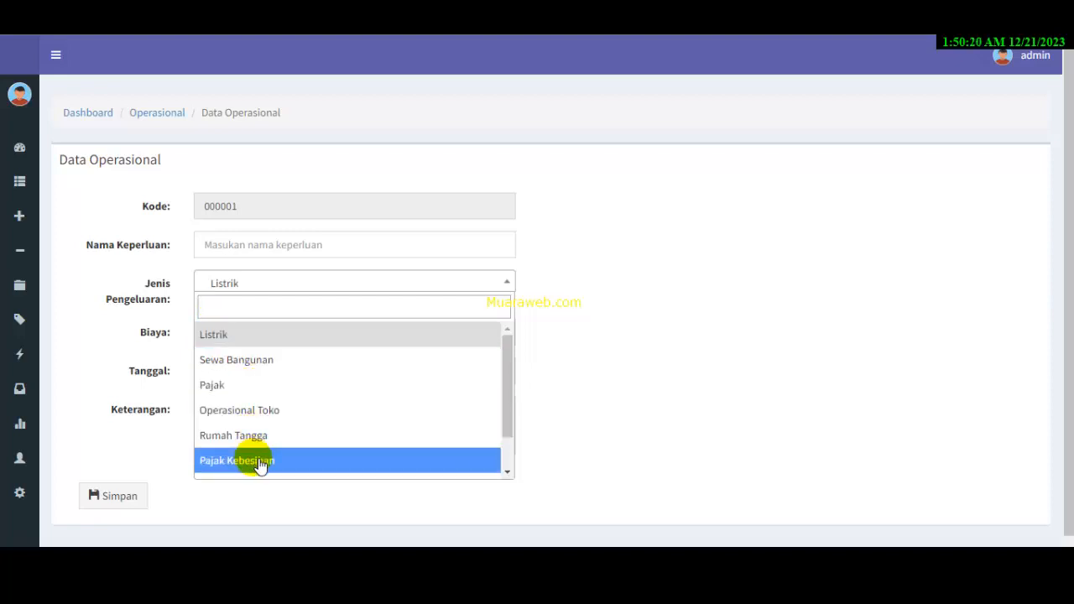
{"action": "scroll", "coordinate": [260, 415], "scroll_direction": "down", "scroll_amount": 1}
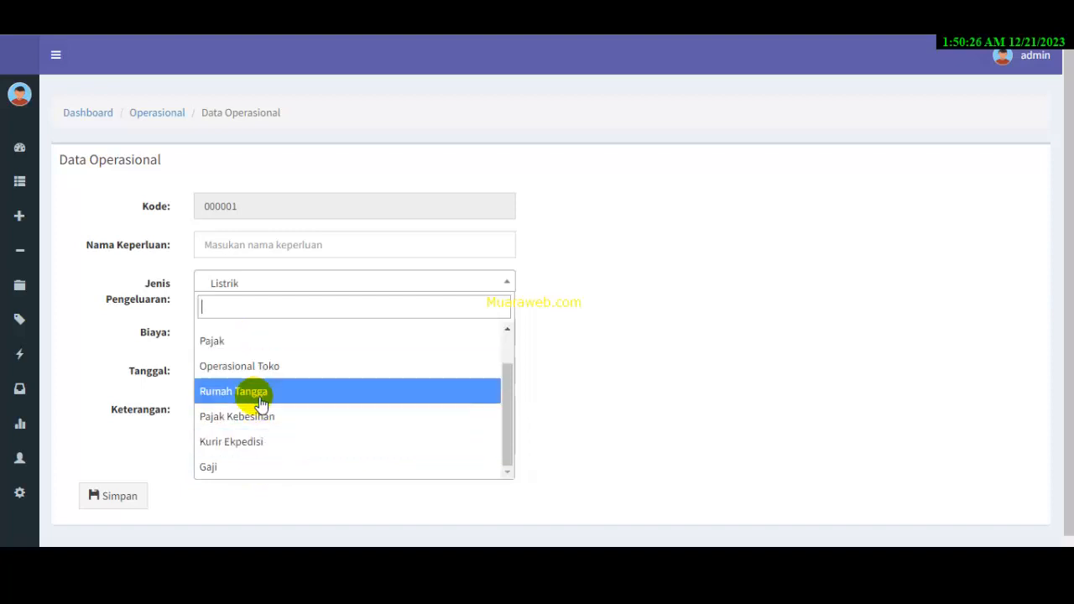
{"action": "scroll", "coordinate": [262, 403], "scroll_direction": "up", "scroll_amount": 1}
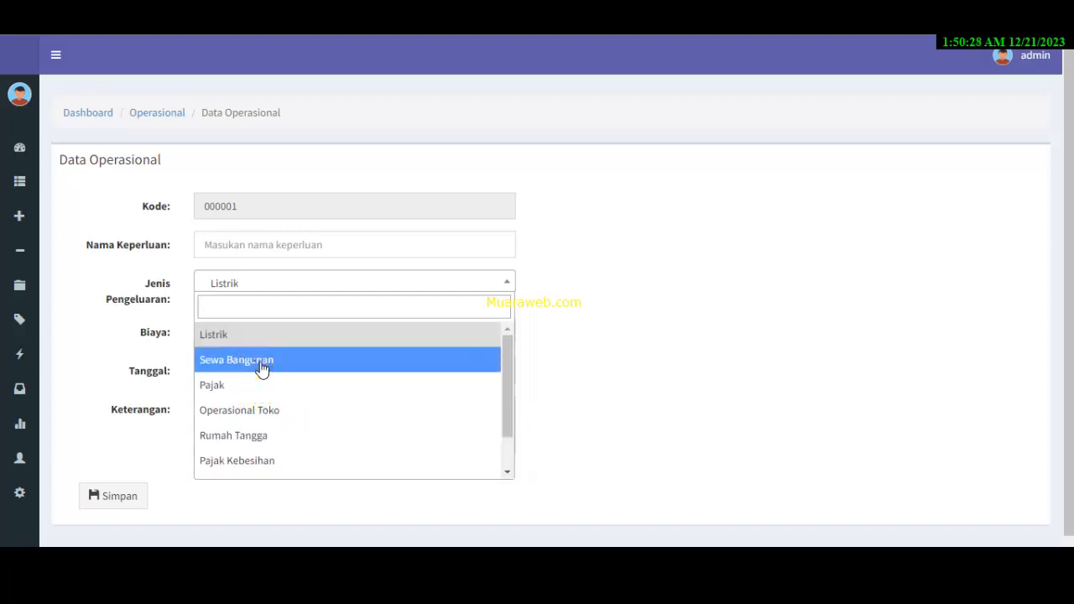
{"action": "left_click", "coordinate": [261, 361]}
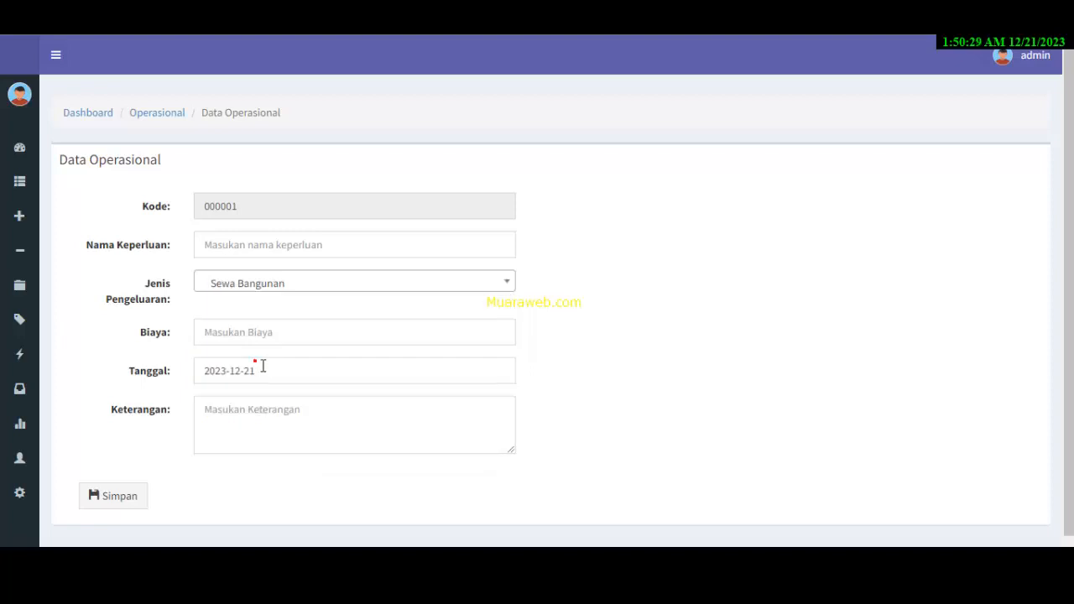
Name the expense "Bayar Sewa bangunan tahun 2023" and set its cost to 250000000.
{"action": "left_click", "coordinate": [227, 245]}
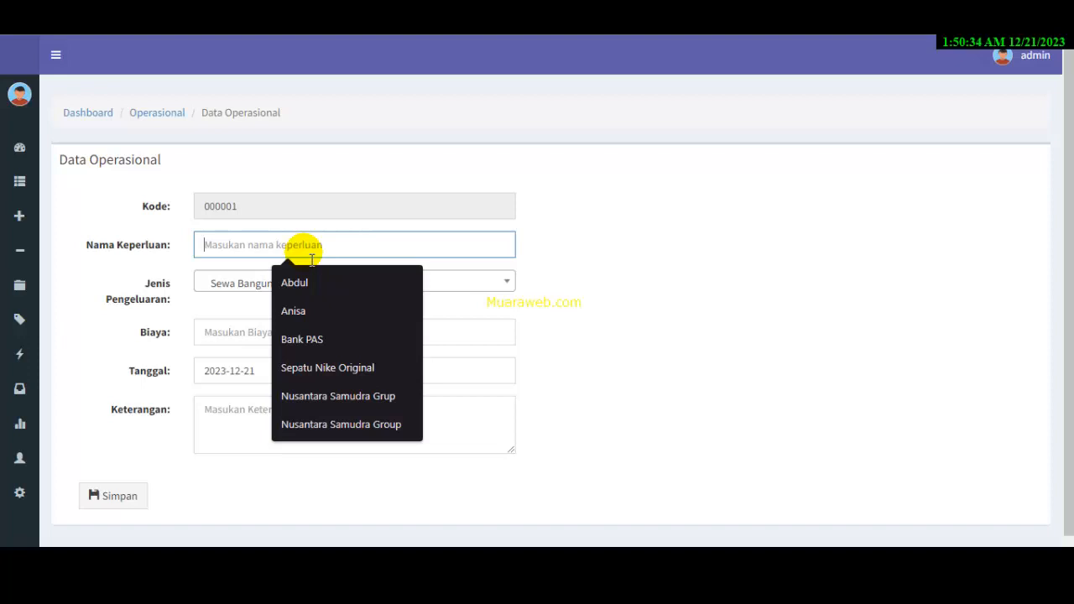
{"action": "type", "text": "Bayar Sewa bangunan tahun 2023"}
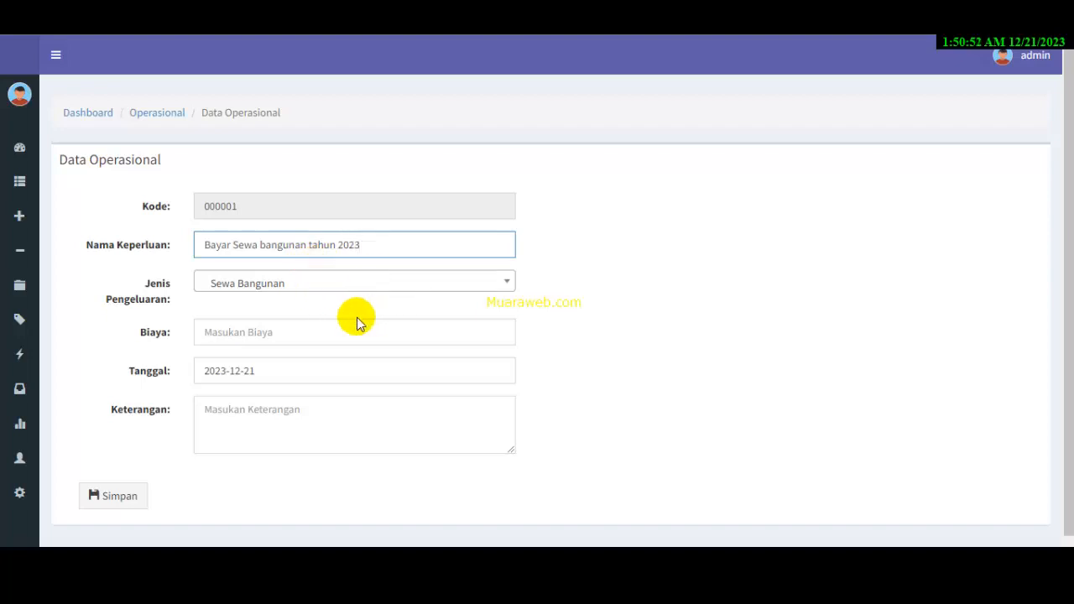
{"action": "left_click", "coordinate": [307, 340]}
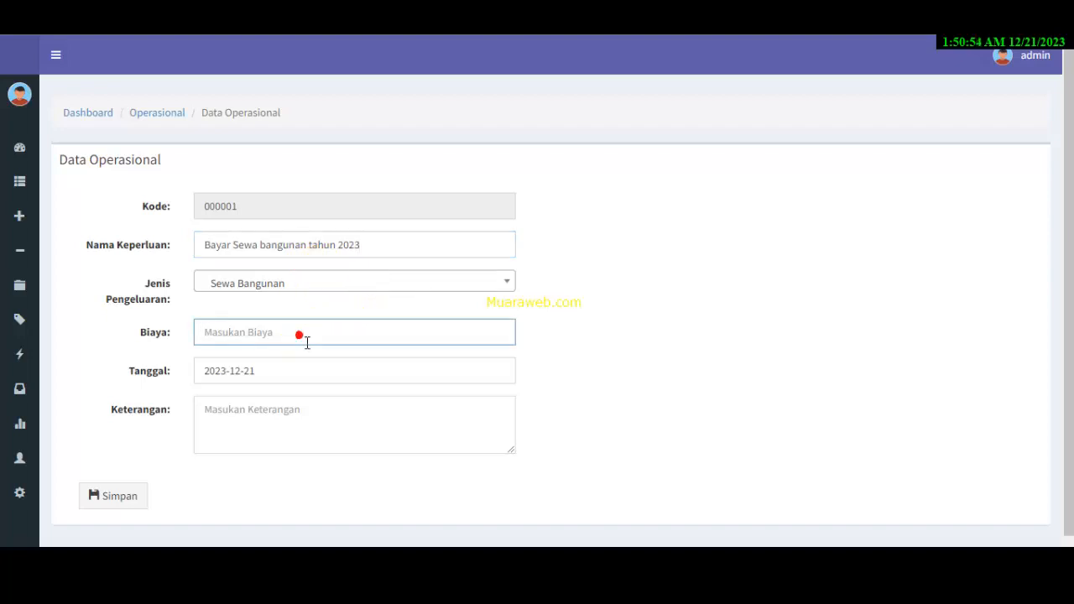
{"action": "type", "text": "250000000"}
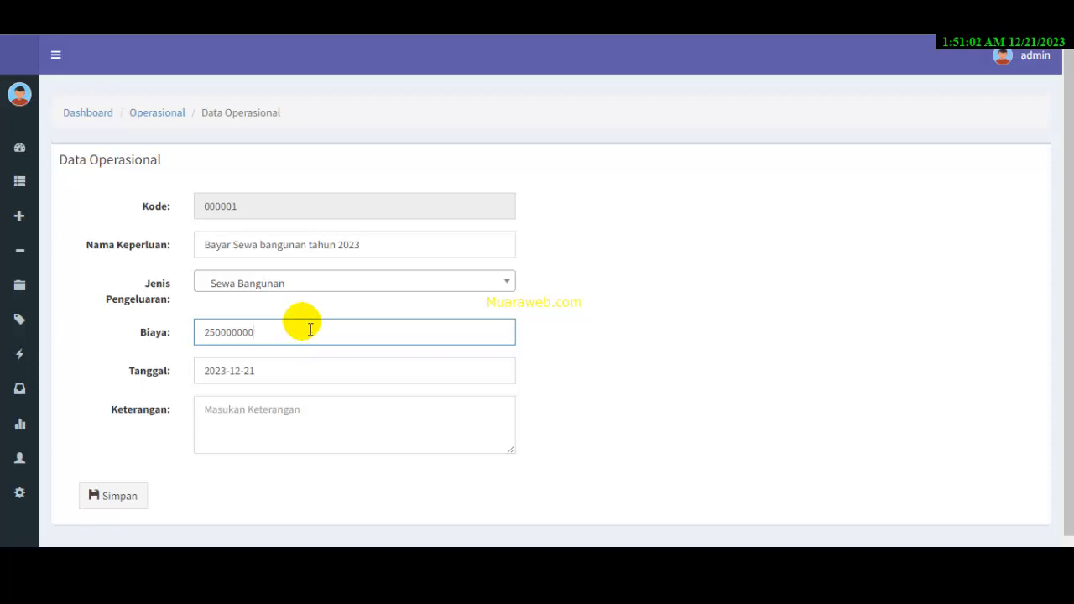
Enter "Lunas" as the expense's description and save the entry.
{"action": "left_click", "coordinate": [308, 424]}
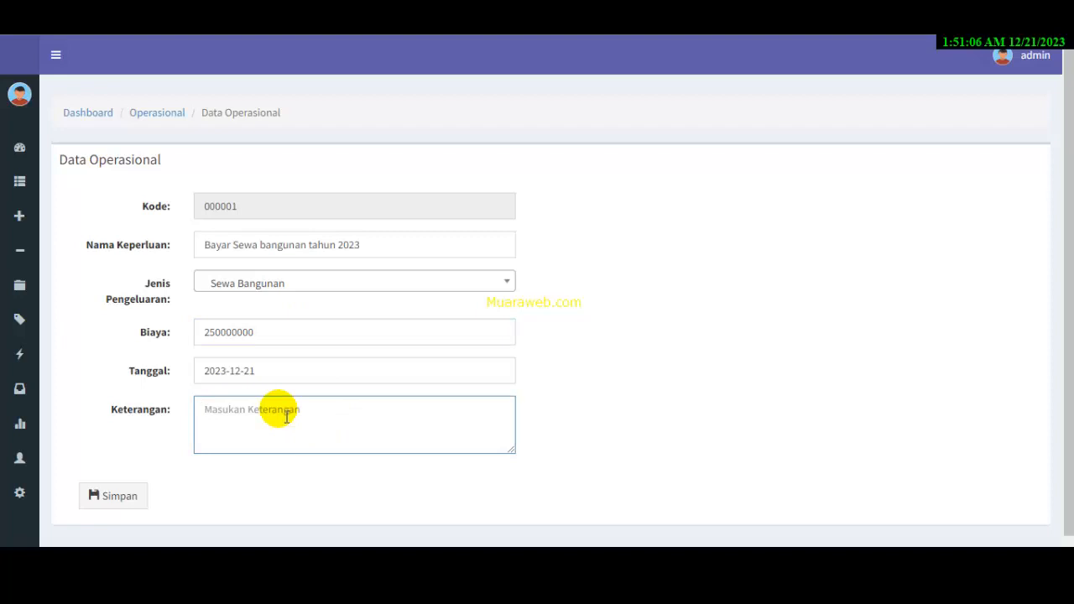
{"action": "type", "text": "Lunas"}
{"action": "left_click", "coordinate": [95, 496]}
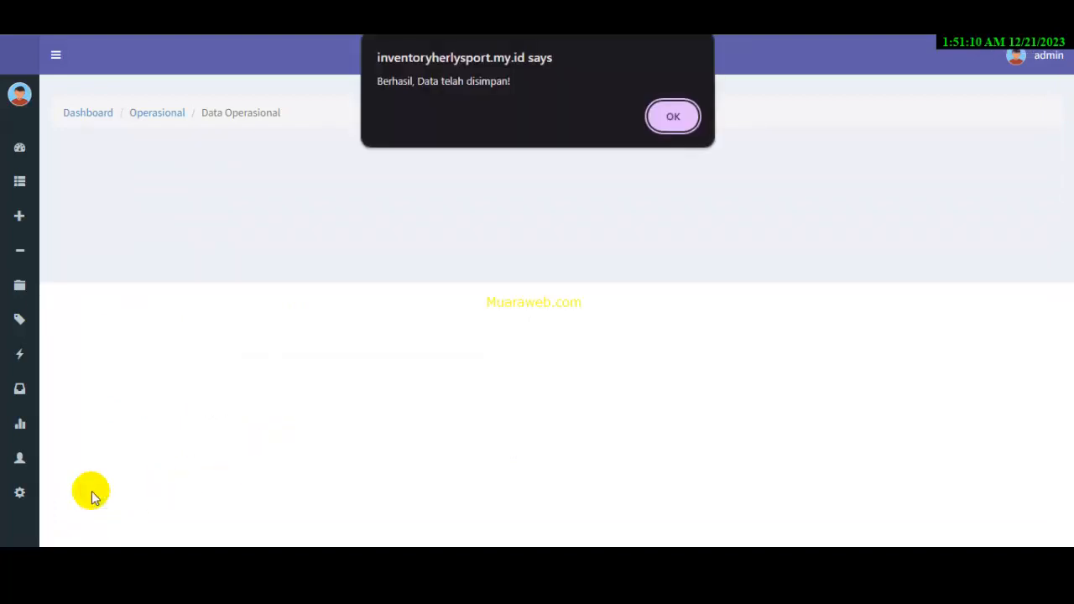
{"action": "left_click", "coordinate": [675, 127]}
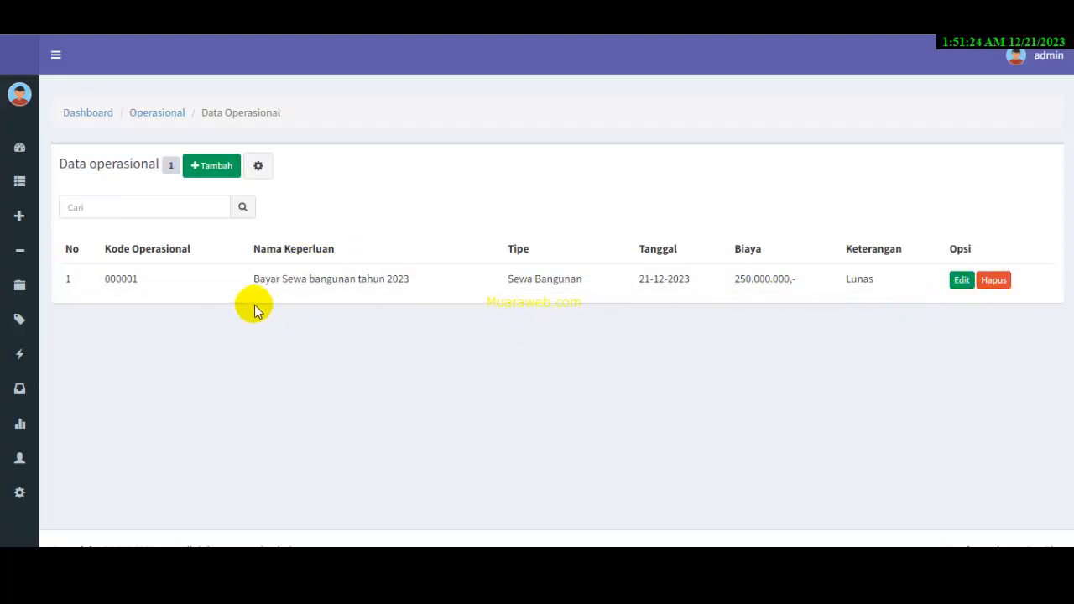
Open the Data Stok list to review the incoming, outgoing and remaining stock of each item.
{"action": "mouse_move", "coordinate": [53, 318]}
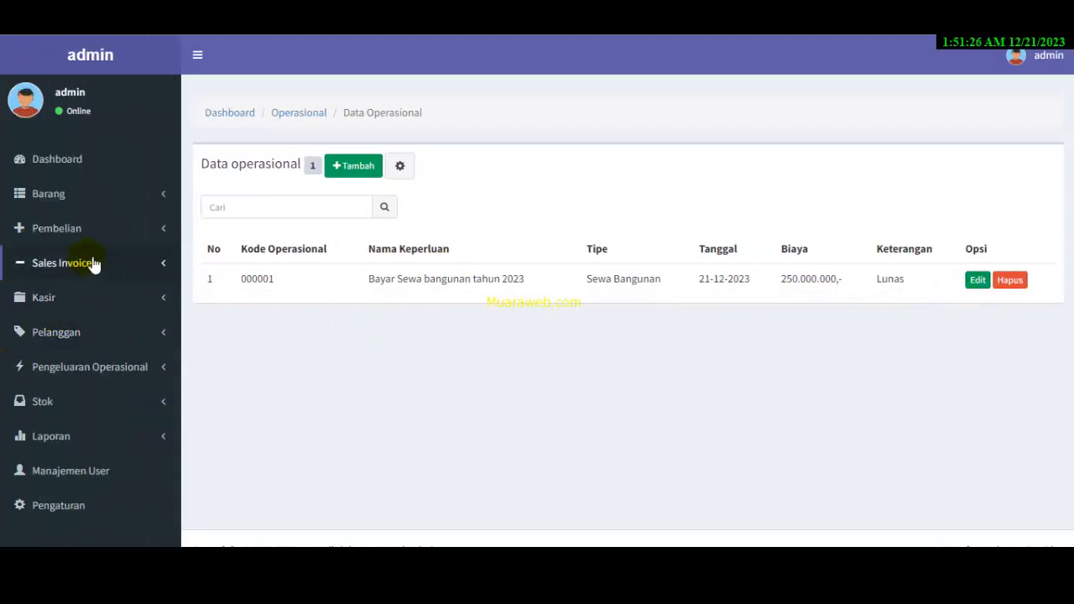
{"action": "left_click", "coordinate": [157, 375]}
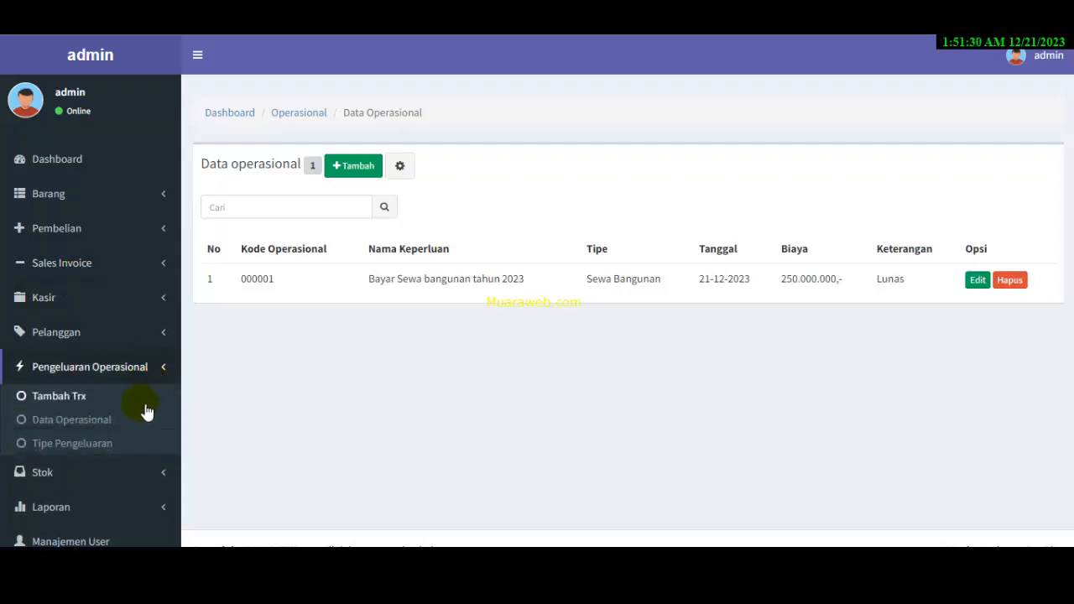
{"action": "scroll", "coordinate": [134, 449], "scroll_direction": "down", "scroll_amount": 1}
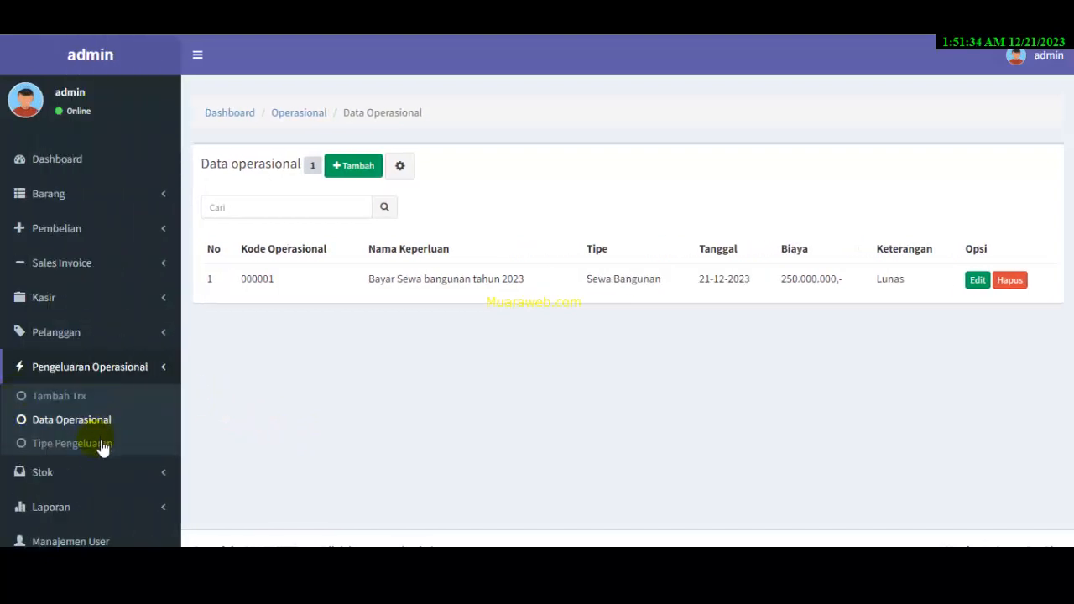
{"action": "left_click", "coordinate": [124, 473]}
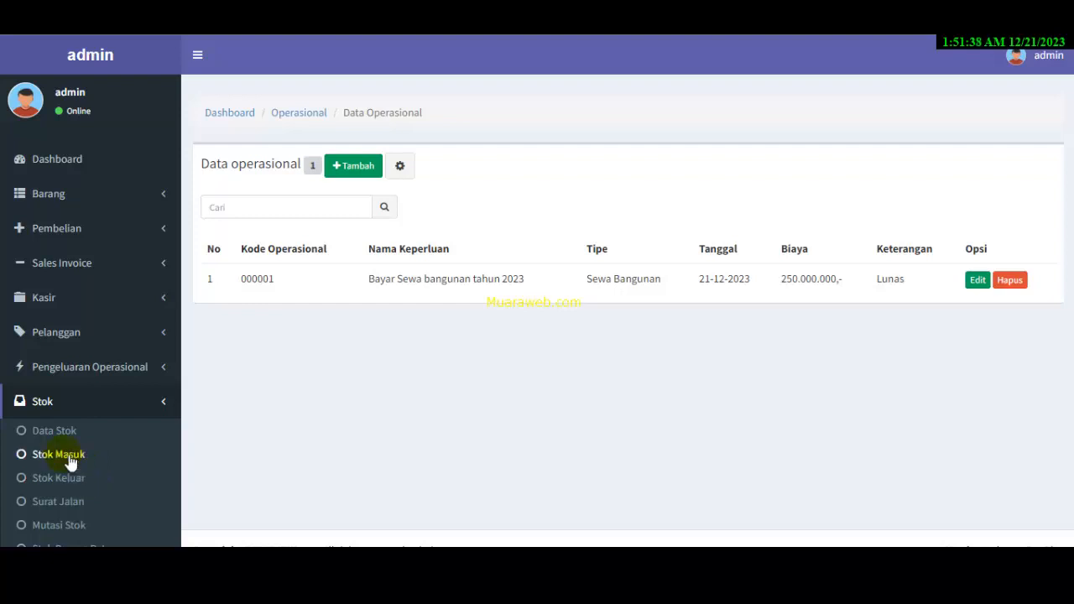
{"action": "left_click", "coordinate": [67, 441]}
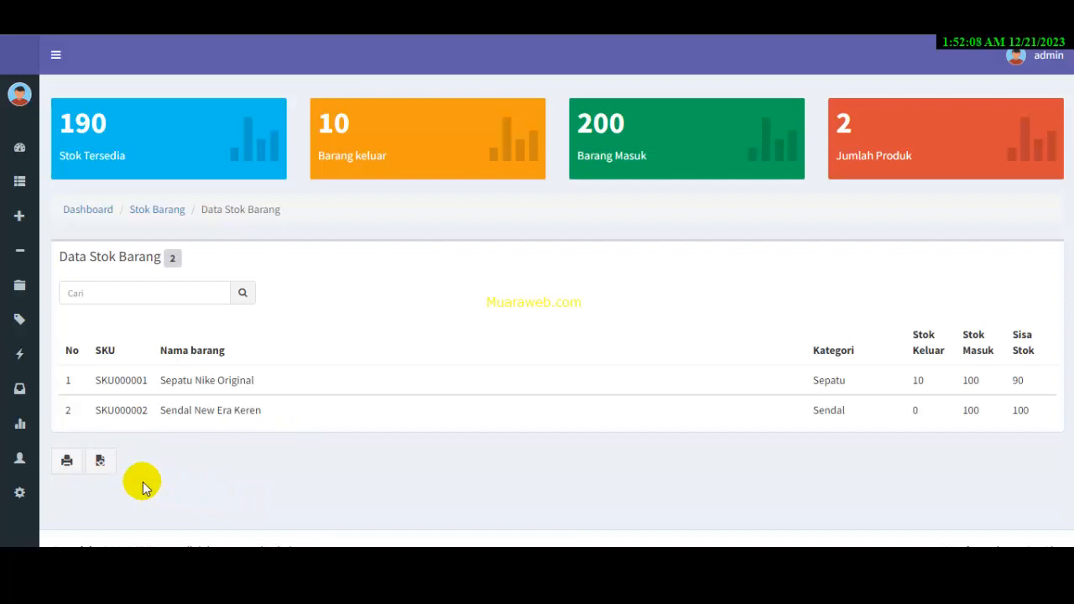
Start an outgoing stock entry and choose the item SKU000002 | Sendal New Era Keren.
{"action": "mouse_move", "coordinate": [37, 394]}
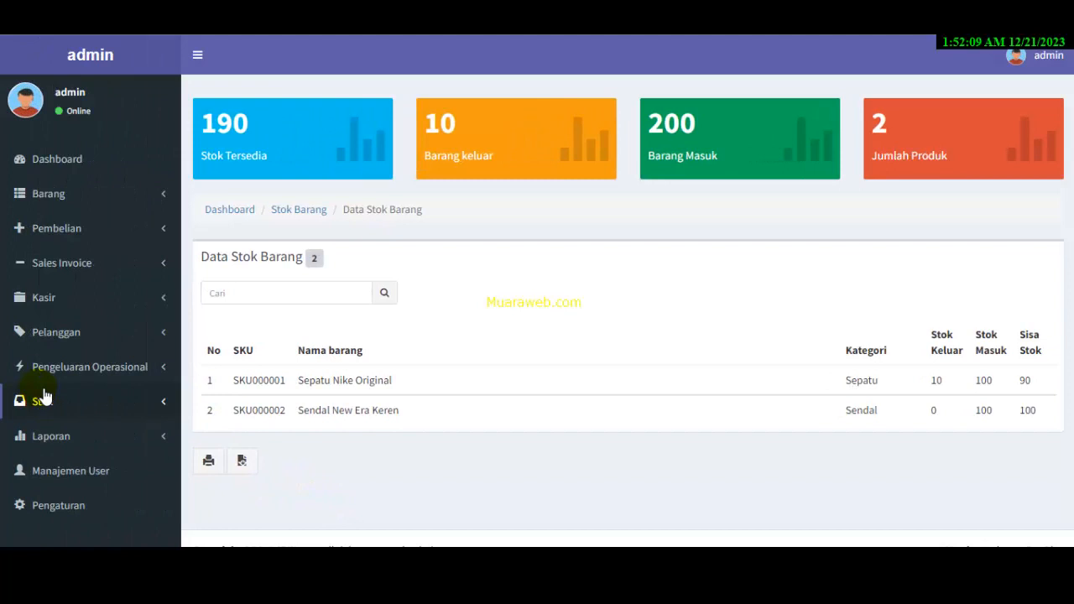
{"action": "left_click", "coordinate": [91, 402]}
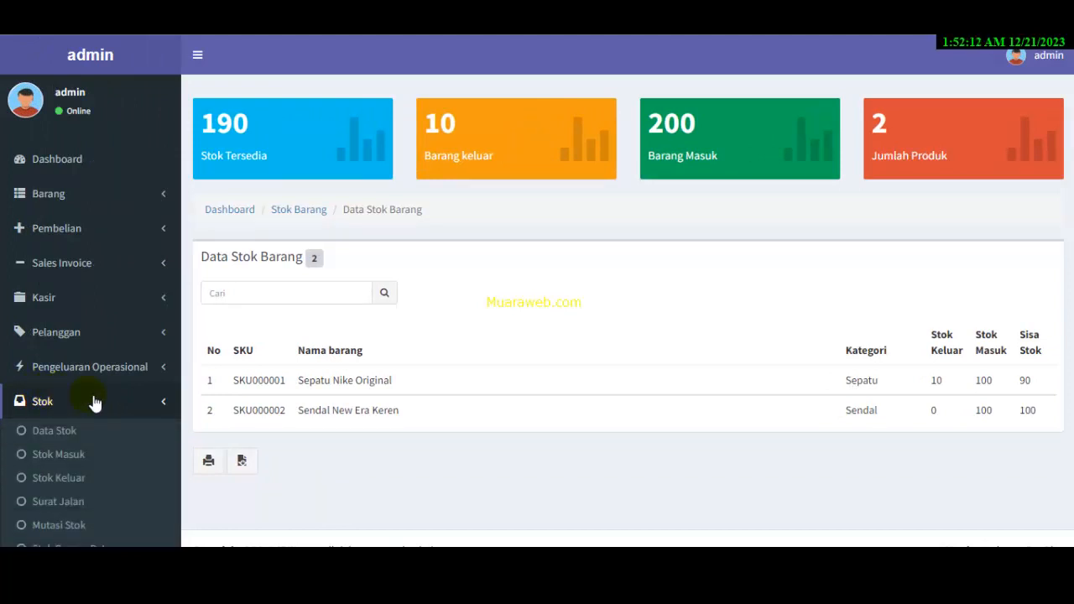
{"action": "left_click", "coordinate": [73, 501]}
{"action": "left_click", "coordinate": [196, 172]}
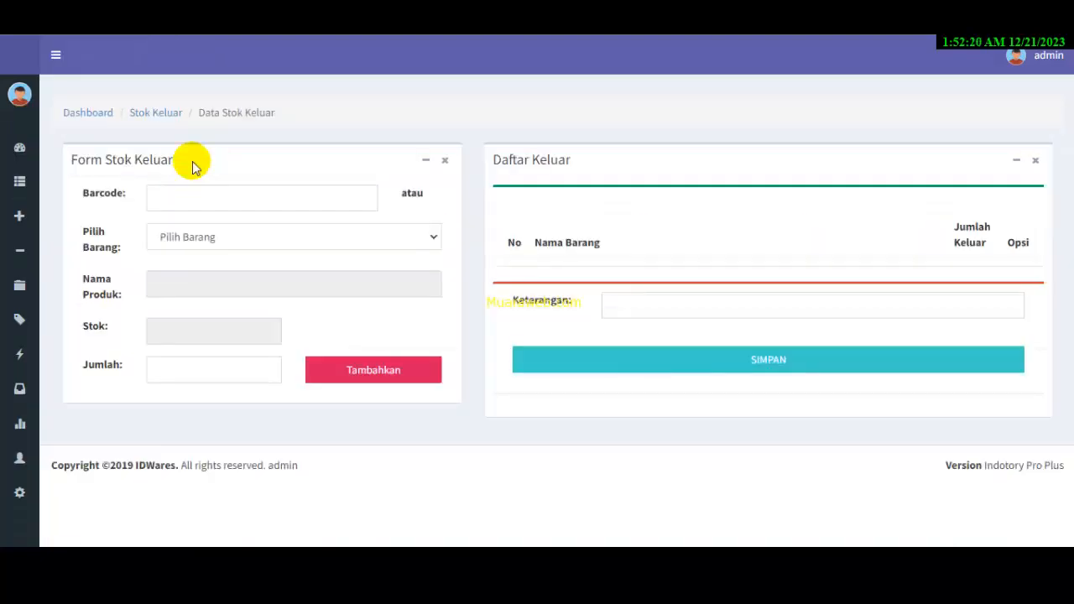
{"action": "left_click", "coordinate": [208, 240]}
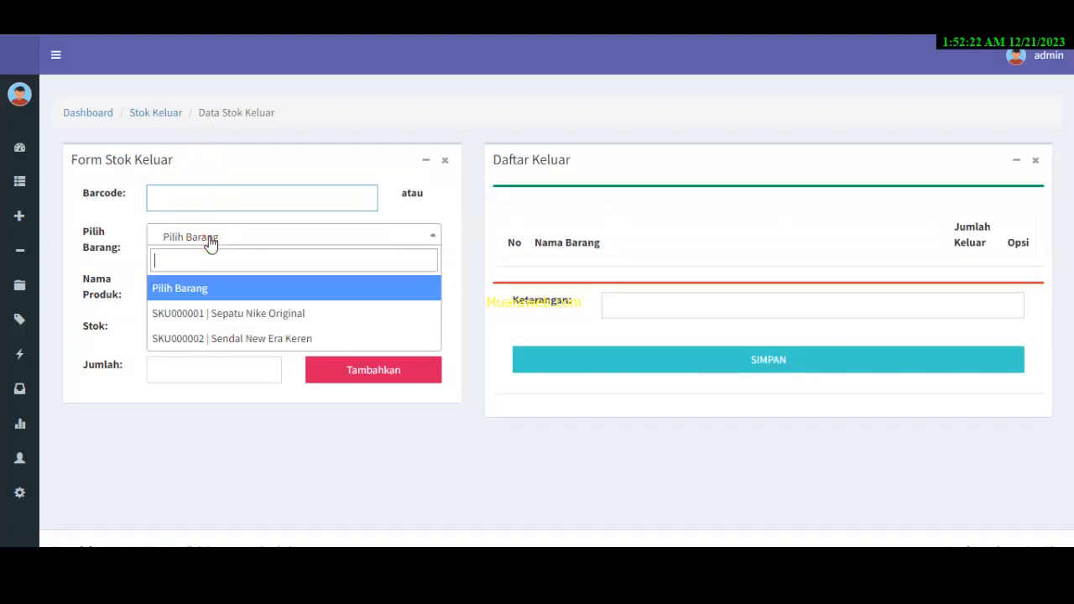
{"action": "left_click", "coordinate": [253, 341]}
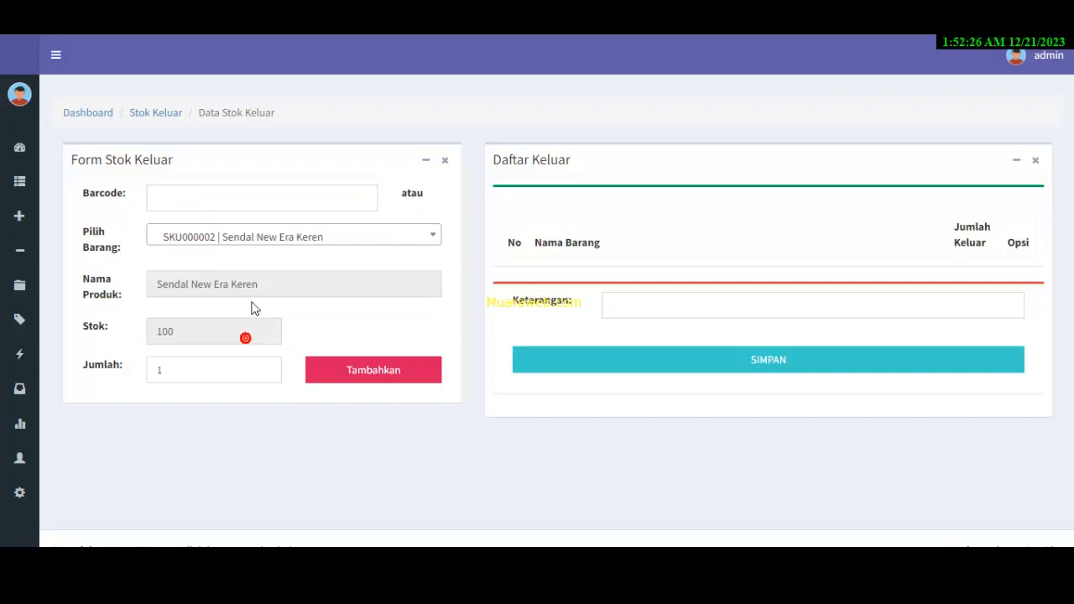
Set the outgoing quantity (Jumlah) to 10 and add the item to the Daftar Keluar list.
{"action": "left_click", "coordinate": [204, 335]}
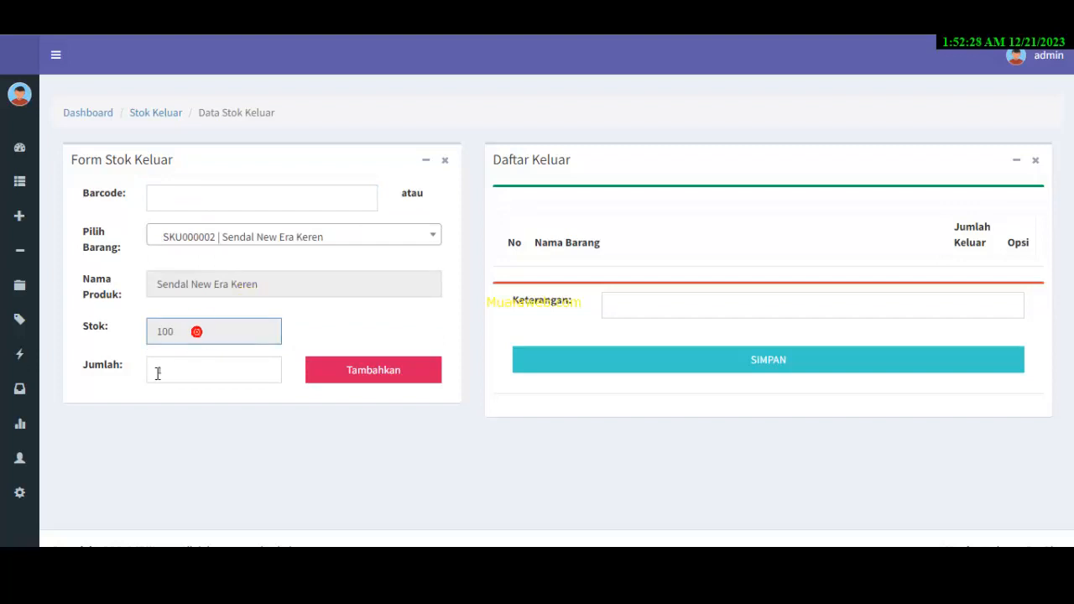
{"action": "left_click", "coordinate": [177, 369]}
{"action": "type", "text": "10"}
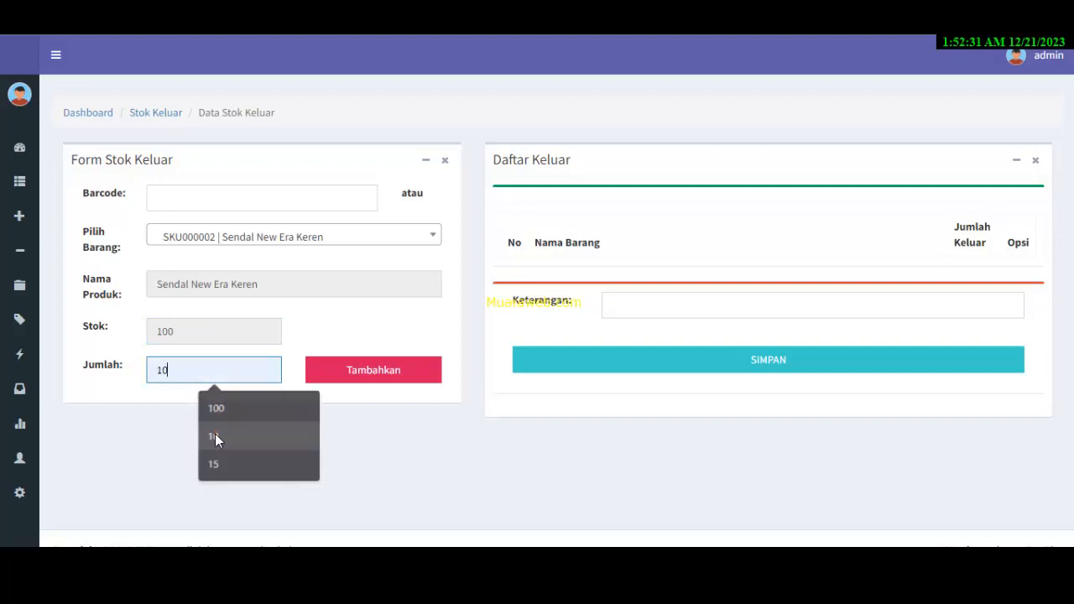
{"action": "left_click", "coordinate": [214, 435]}
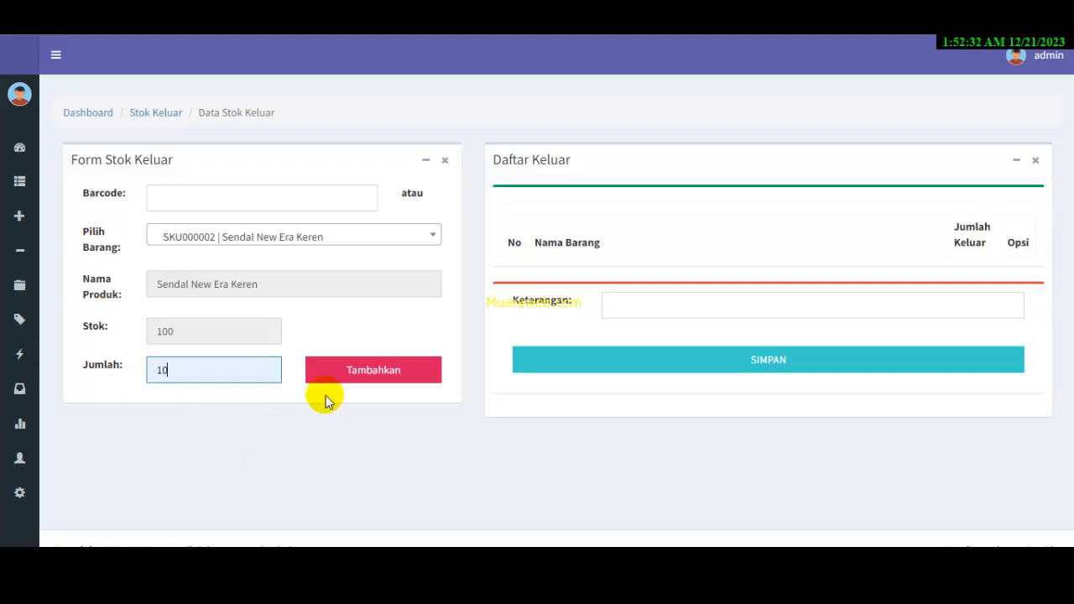
{"action": "left_click", "coordinate": [372, 374]}
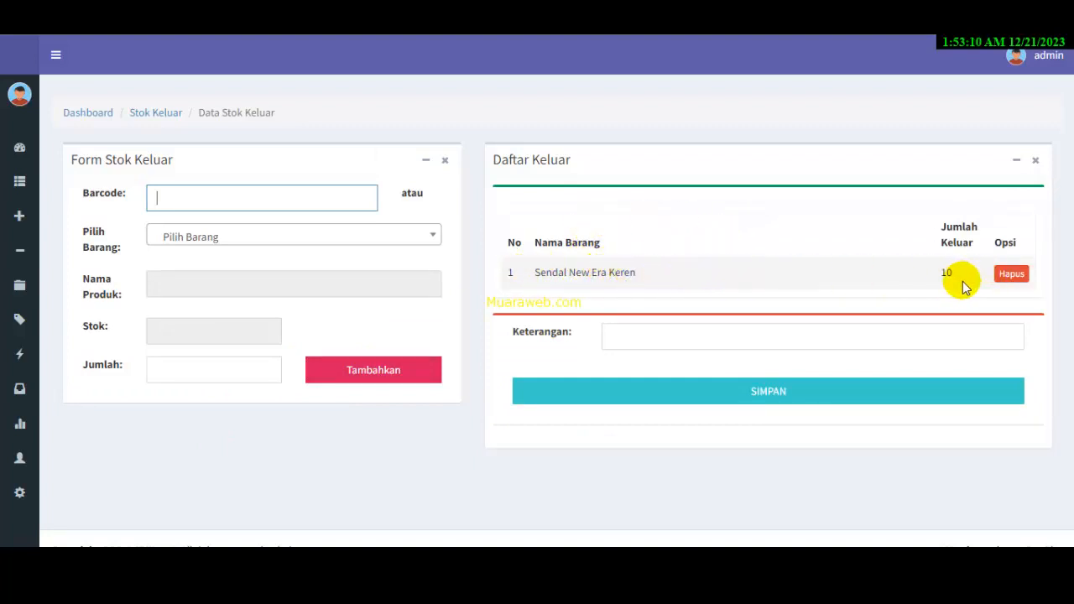
Enter "Dikirim ke Padang Toko Insana" as the Keterangan and save the outgoing stock entry.
{"action": "left_click", "coordinate": [657, 338]}
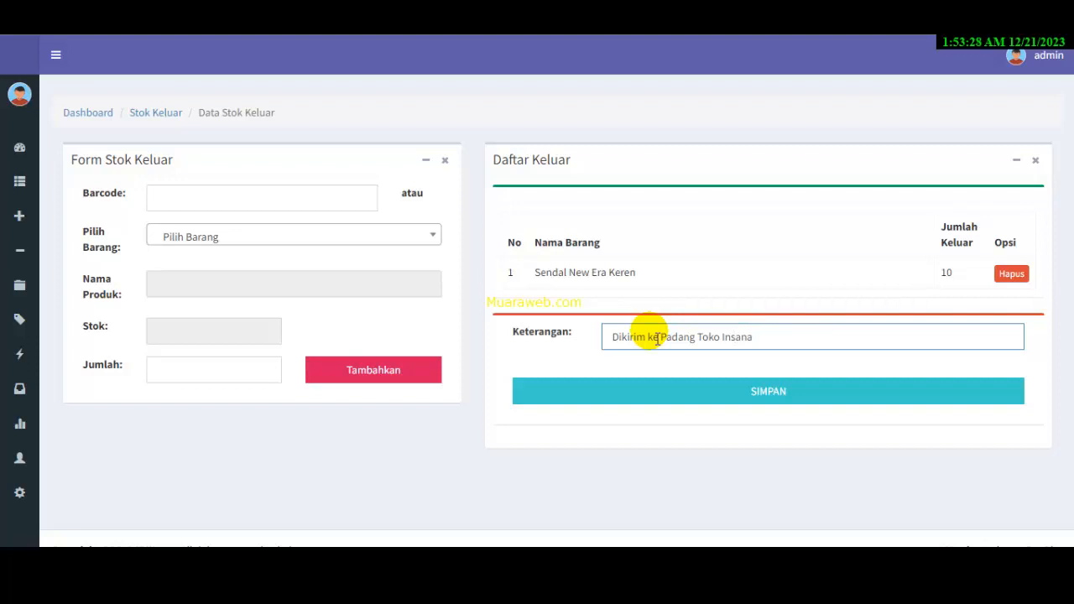
{"action": "left_click", "coordinate": [766, 397]}
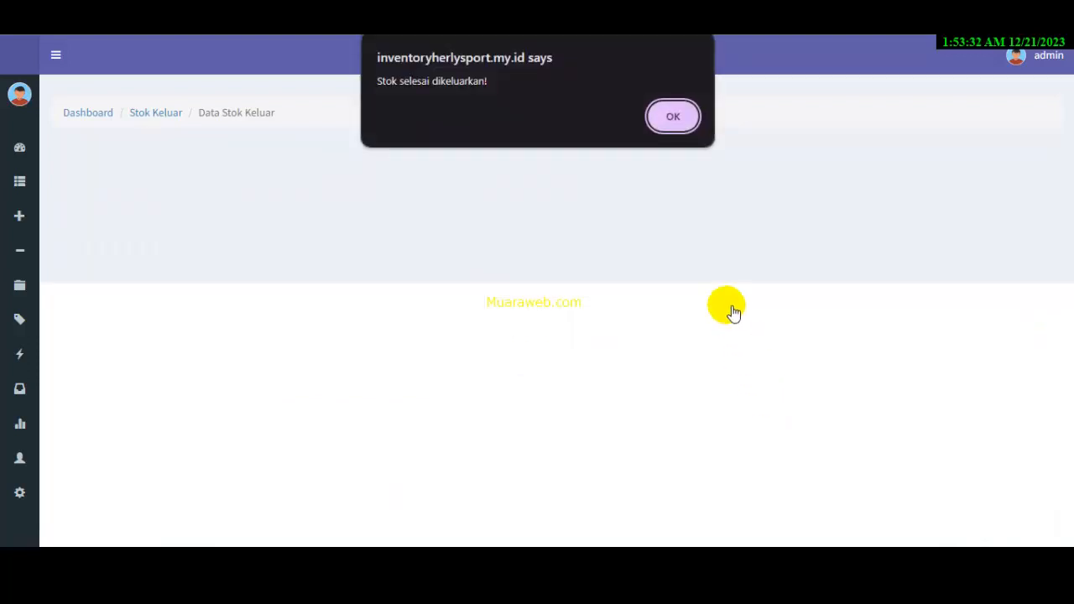
{"action": "left_click", "coordinate": [680, 125]}
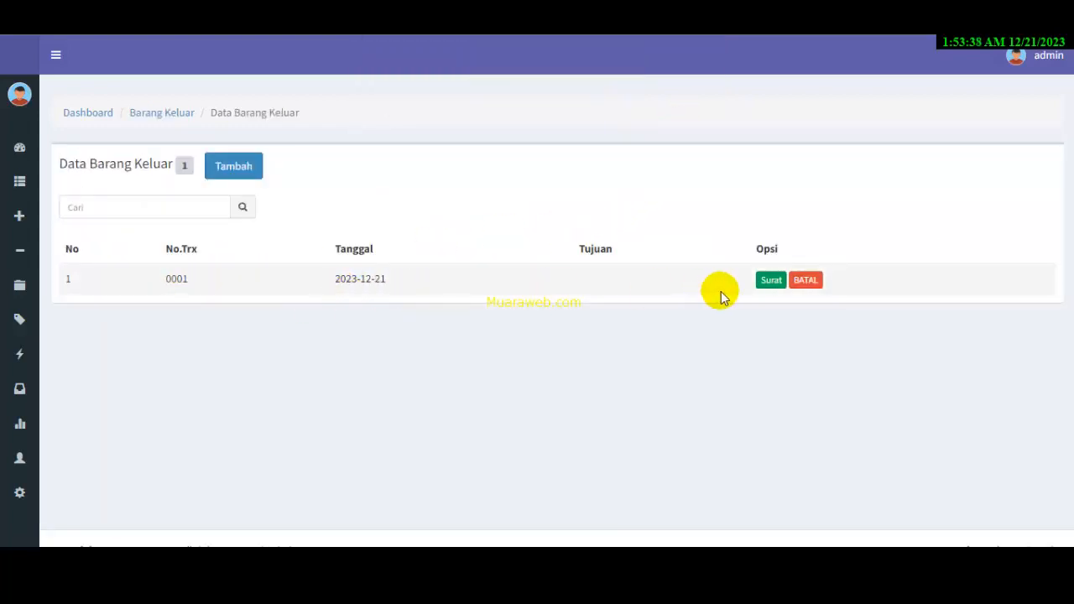
Create a Surat Jalan for the outgoing transaction and choose the registered customer as its destination.
{"action": "left_click", "coordinate": [771, 281]}
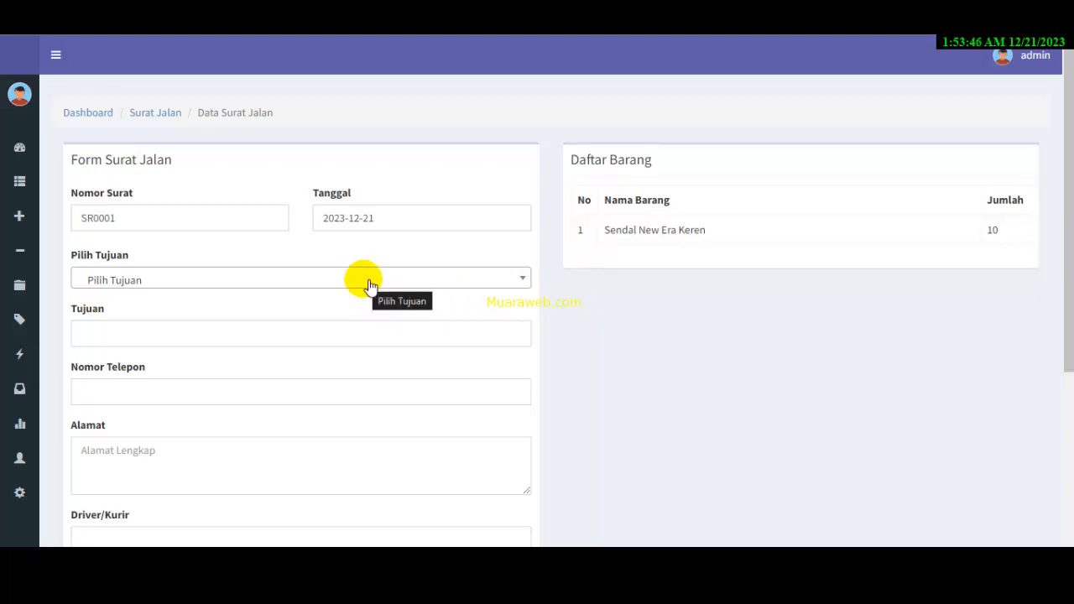
{"action": "left_click", "coordinate": [276, 287]}
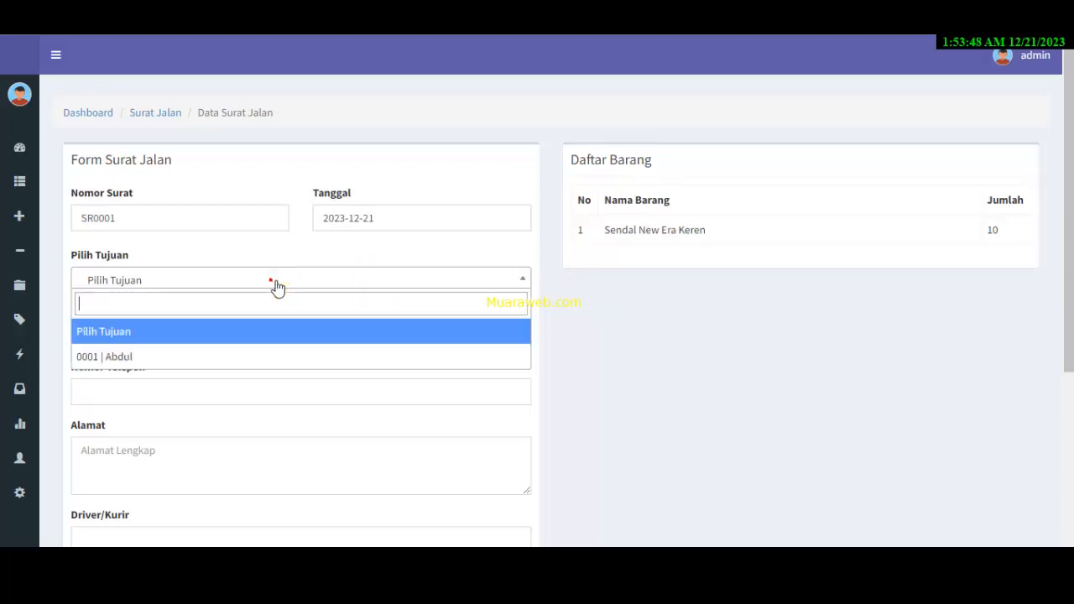
{"action": "left_click", "coordinate": [142, 359]}
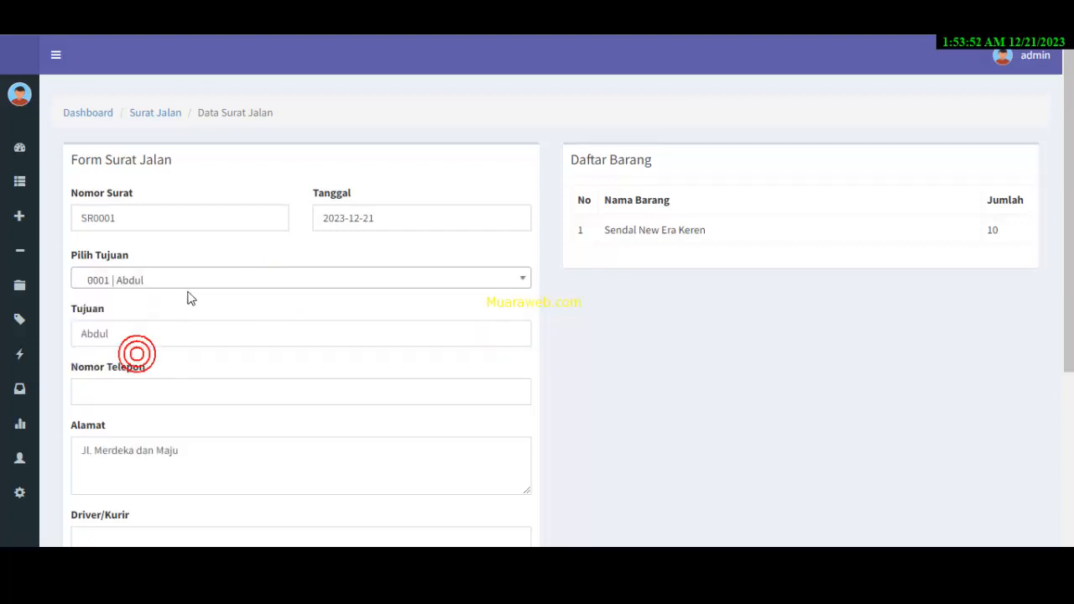
{"action": "left_click", "coordinate": [241, 281]}
{"action": "left_click", "coordinate": [159, 364]}
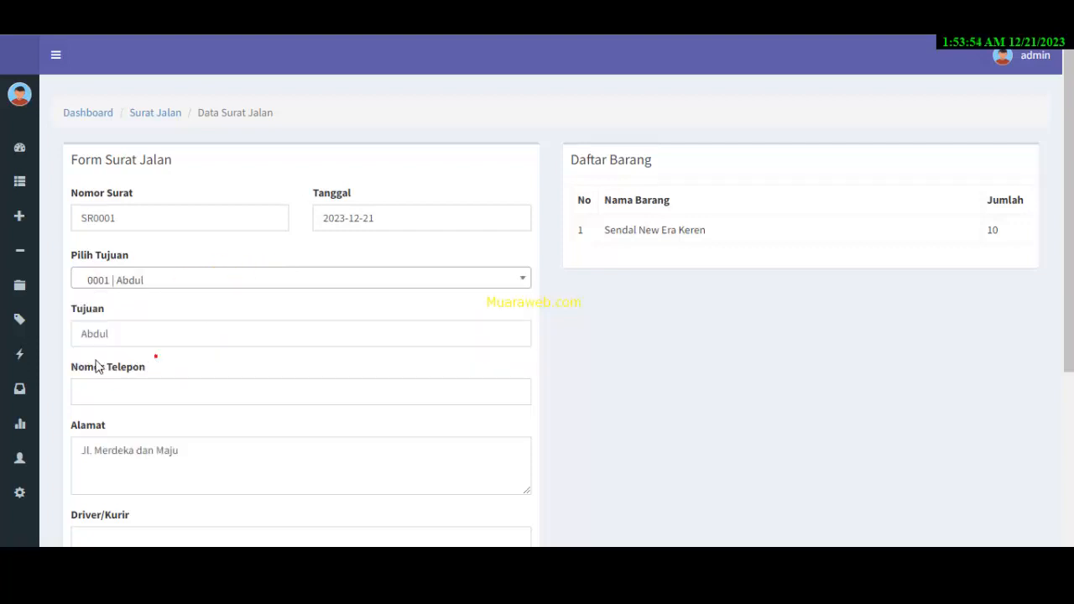
Fill in the recipient's phone number on the Surat Jalan.
{"action": "mouse_move", "coordinate": [31, 390]}
{"action": "left_click", "coordinate": [174, 395]}
{"action": "left_click", "coordinate": [188, 428]}
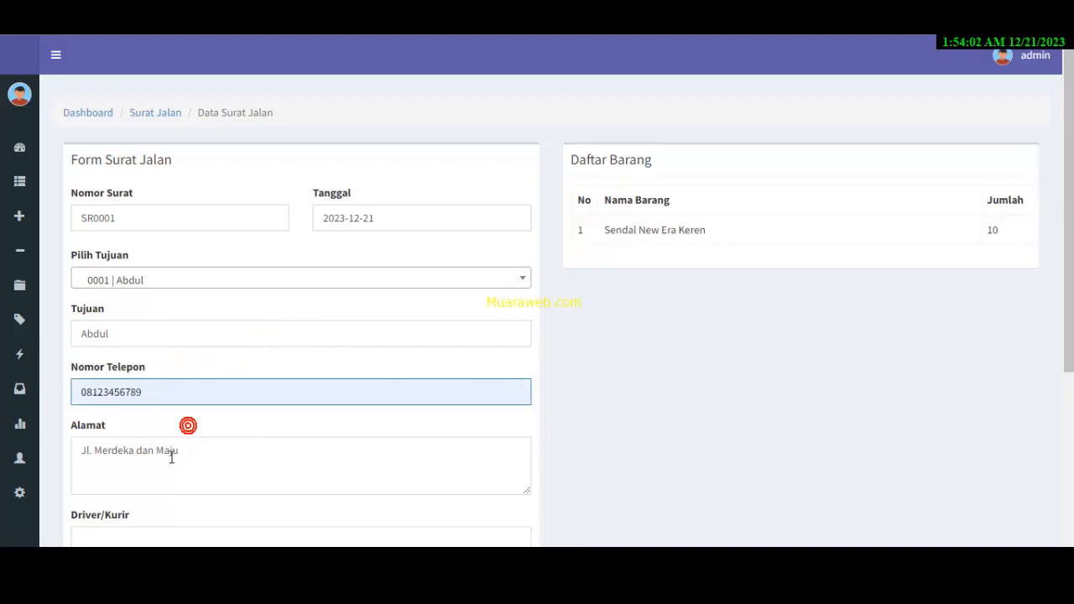
{"action": "left_click", "coordinate": [239, 462]}
Fill in the driver's name, the driver's phone number and the vehicle's plate number on the Surat Jalan.
{"action": "scroll", "coordinate": [268, 444], "scroll_direction": "down", "scroll_amount": 2}
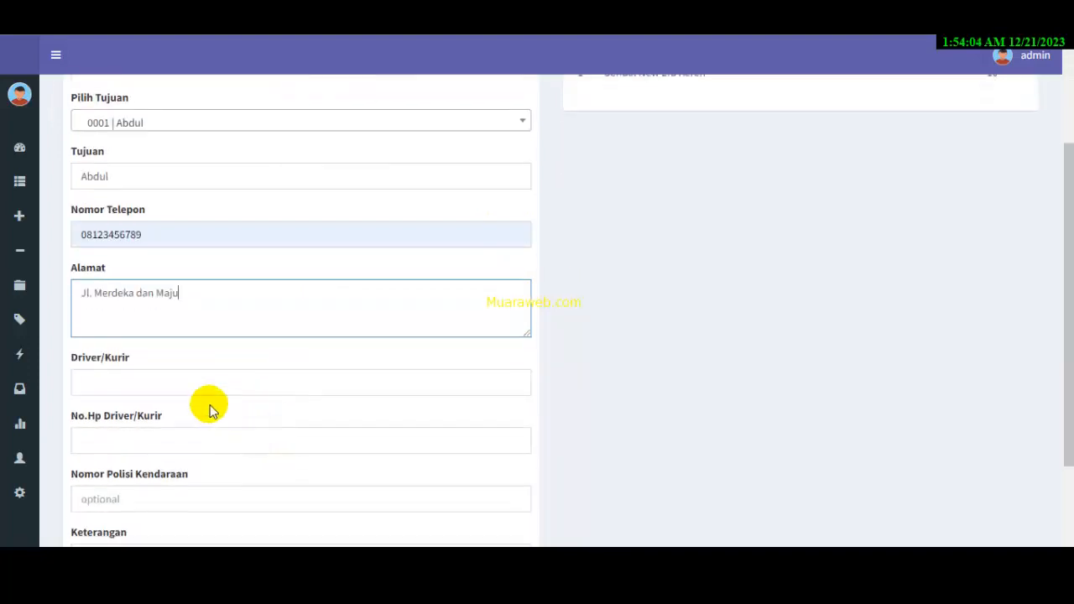
{"action": "left_click", "coordinate": [179, 387]}
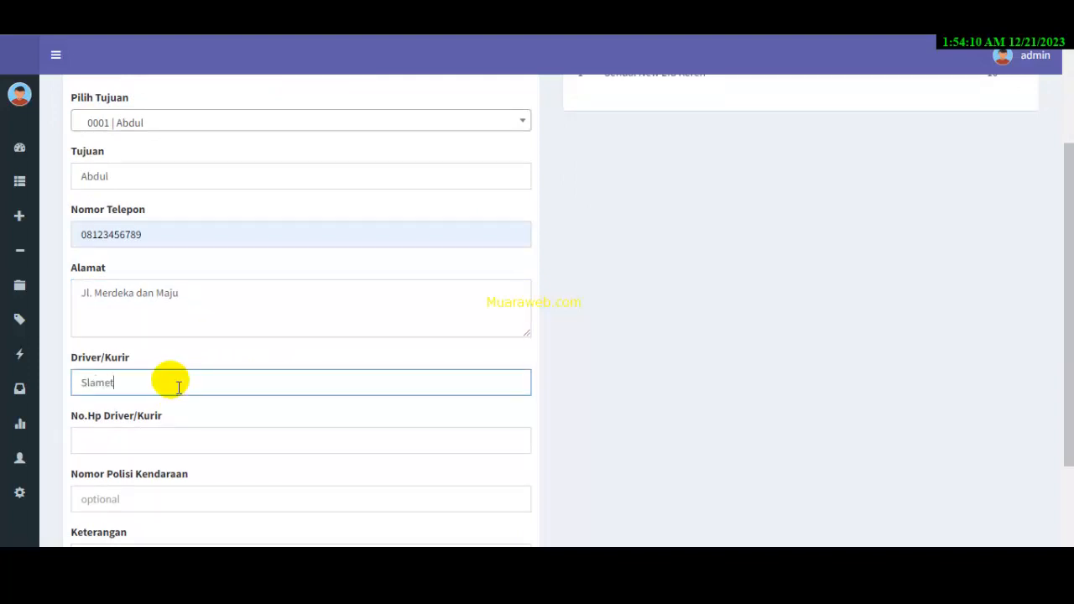
{"action": "left_click", "coordinate": [95, 438]}
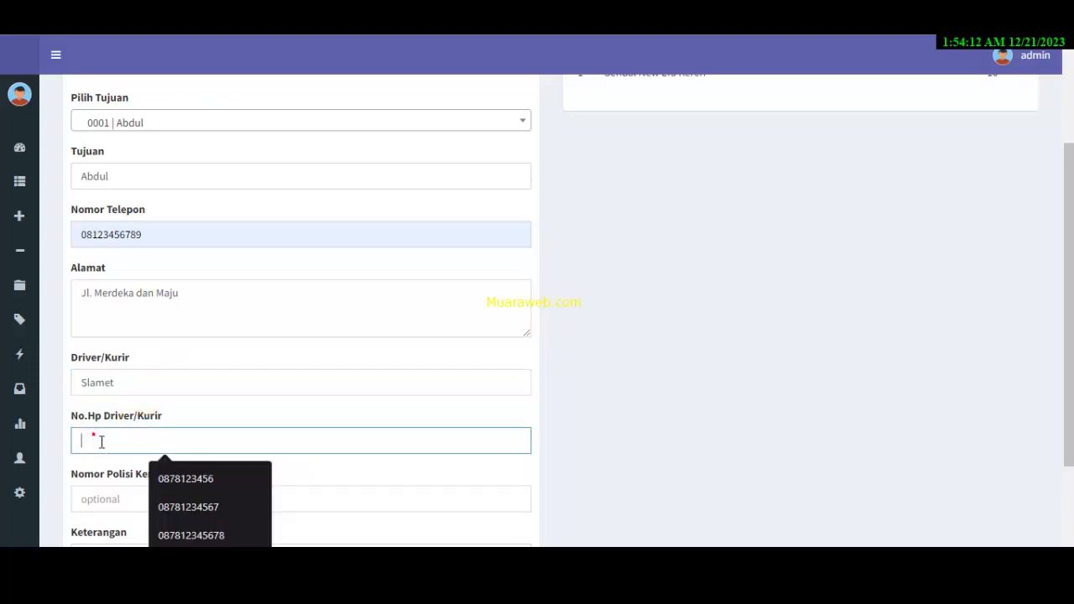
{"action": "left_click", "coordinate": [179, 477]}
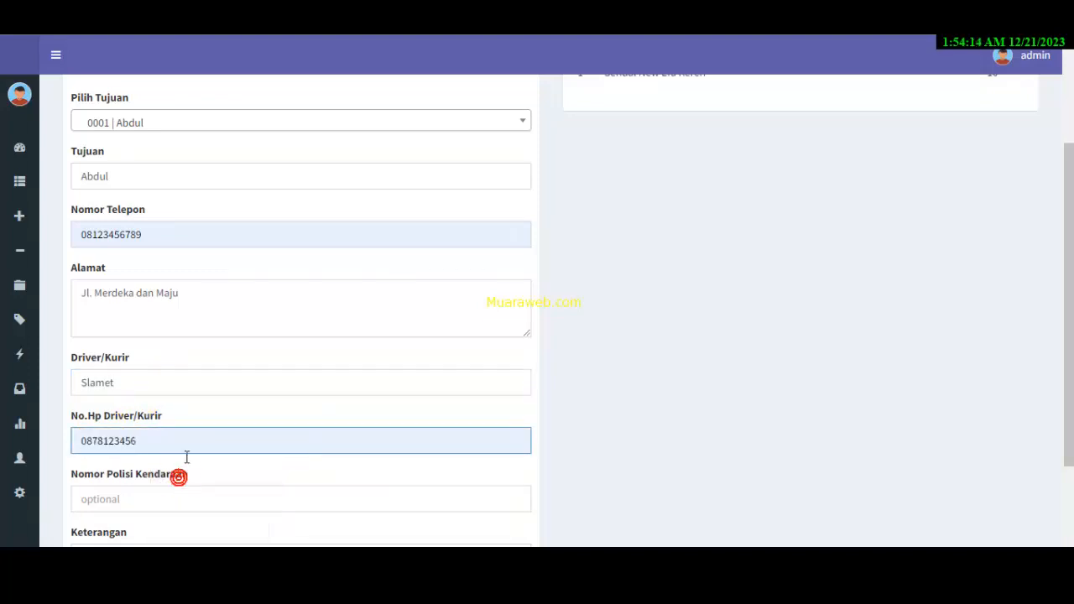
{"action": "type", "text": "12"}
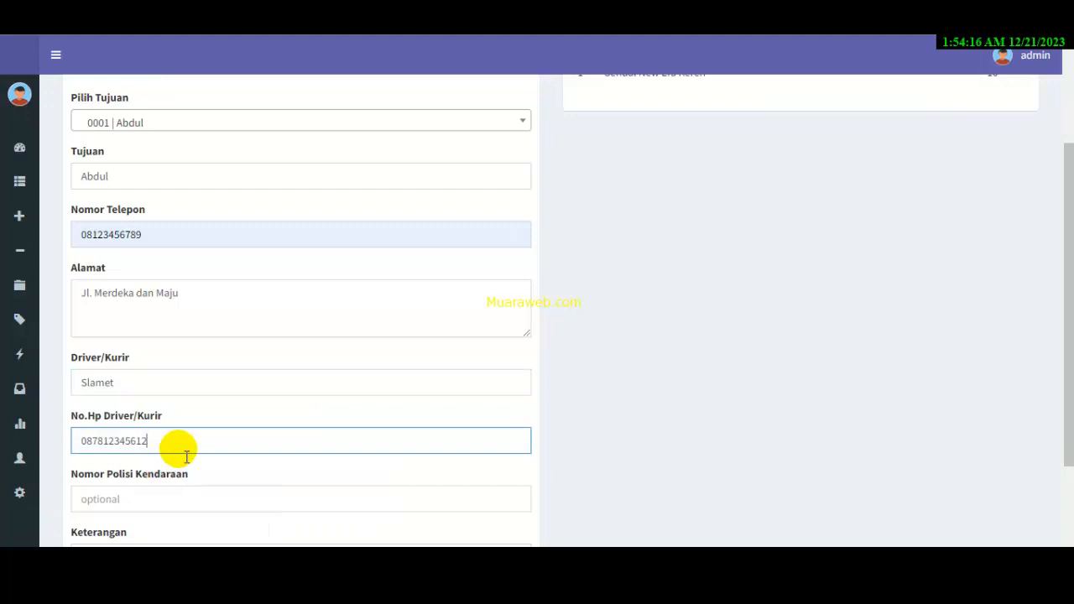
{"action": "left_click", "coordinate": [160, 499]}
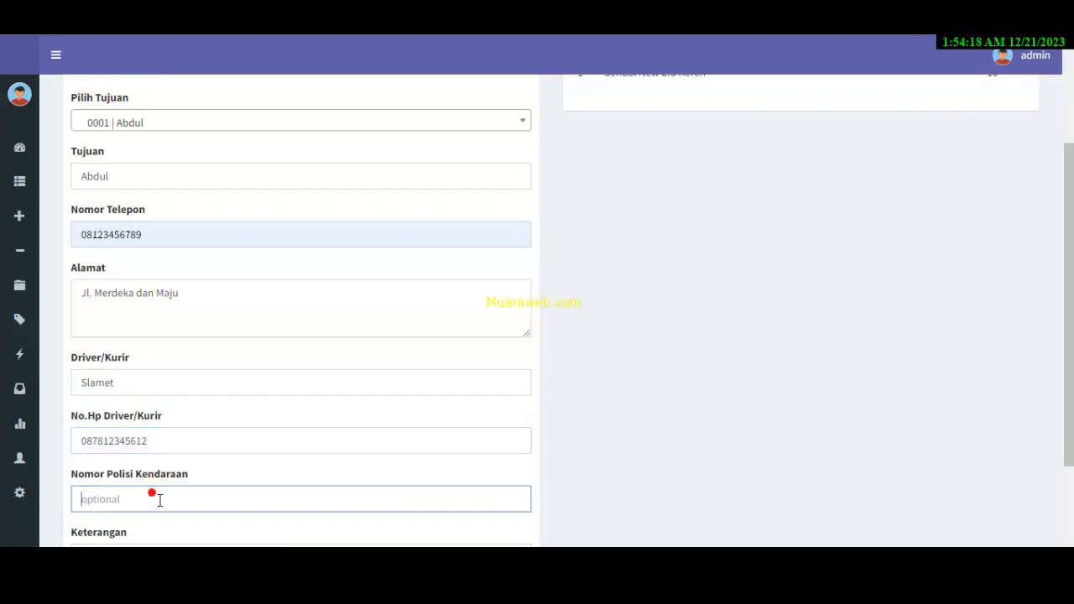
{"action": "type", "text": "B 4562 BNM"}
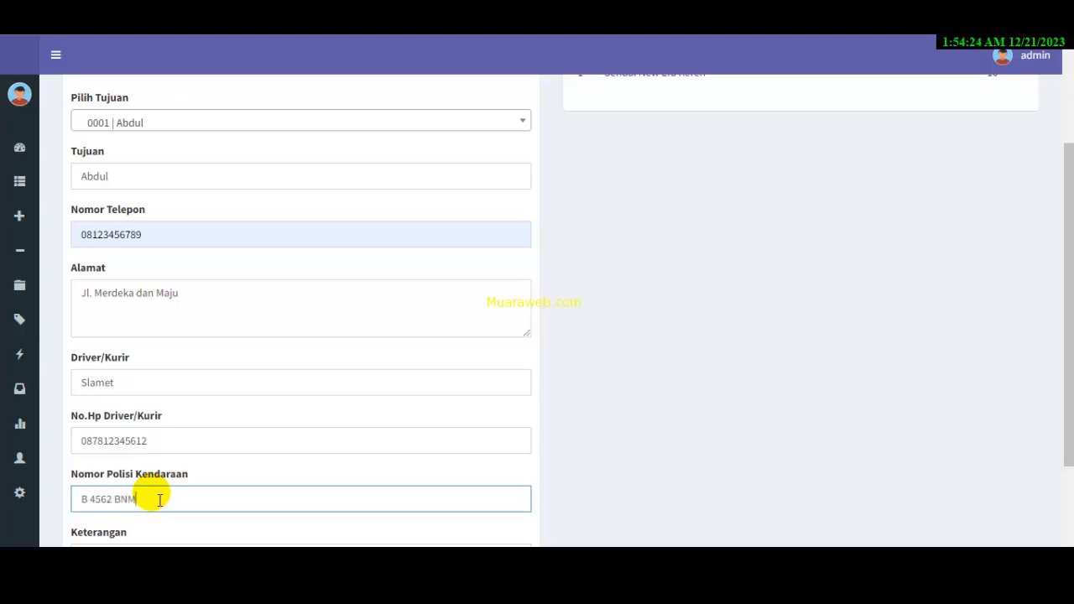
Change the Keterangan to "Dikirim ke Padang - Toko Insana" and save the Surat Jalan.
{"action": "scroll", "coordinate": [193, 494], "scroll_direction": "down", "scroll_amount": 2}
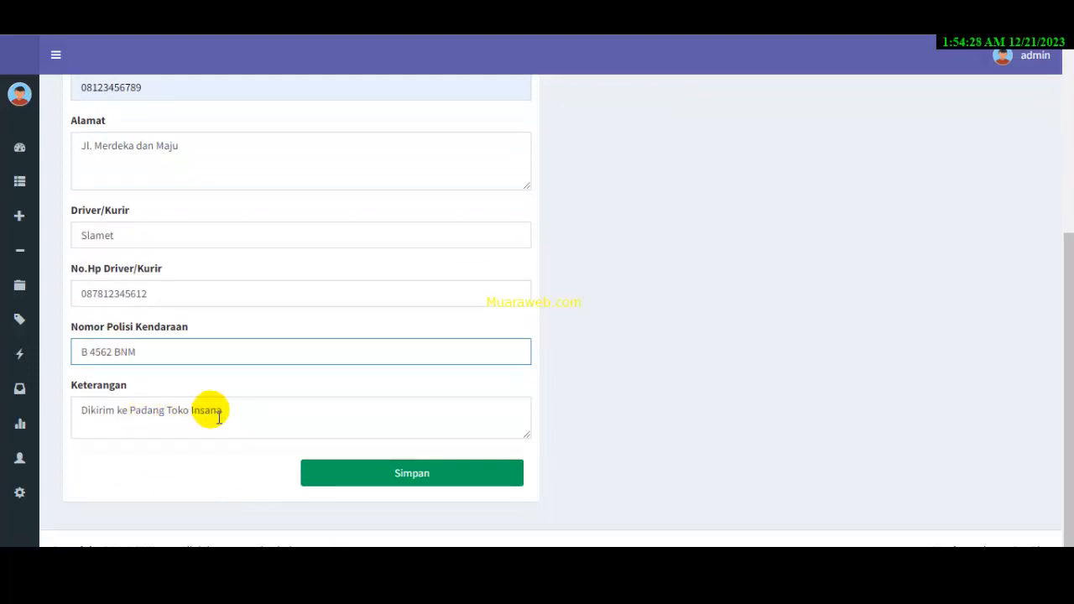
{"action": "left_click", "coordinate": [172, 416]}
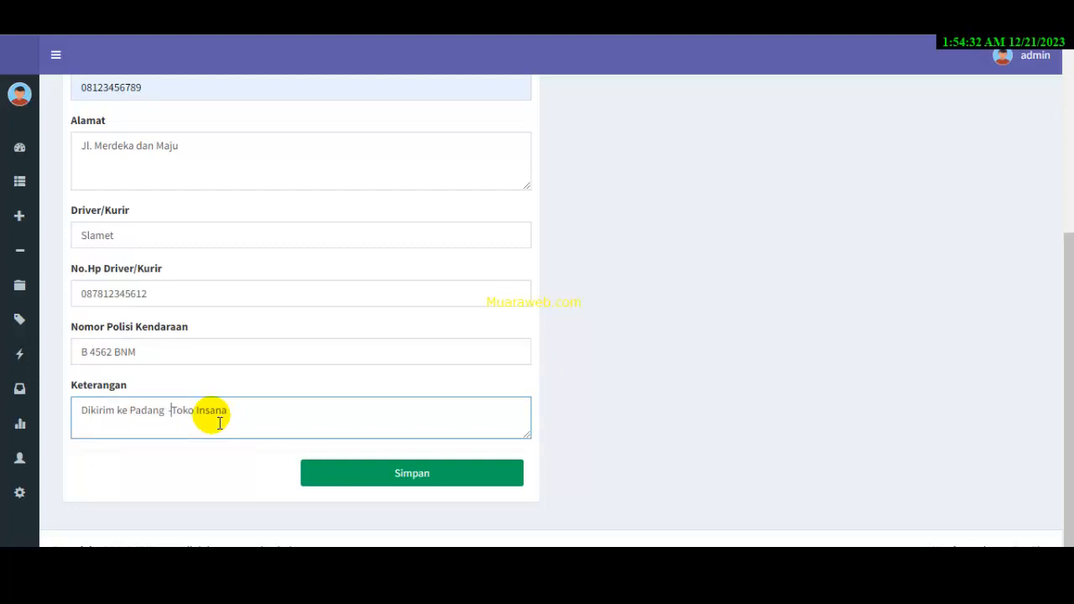
{"action": "left_click", "coordinate": [402, 472]}
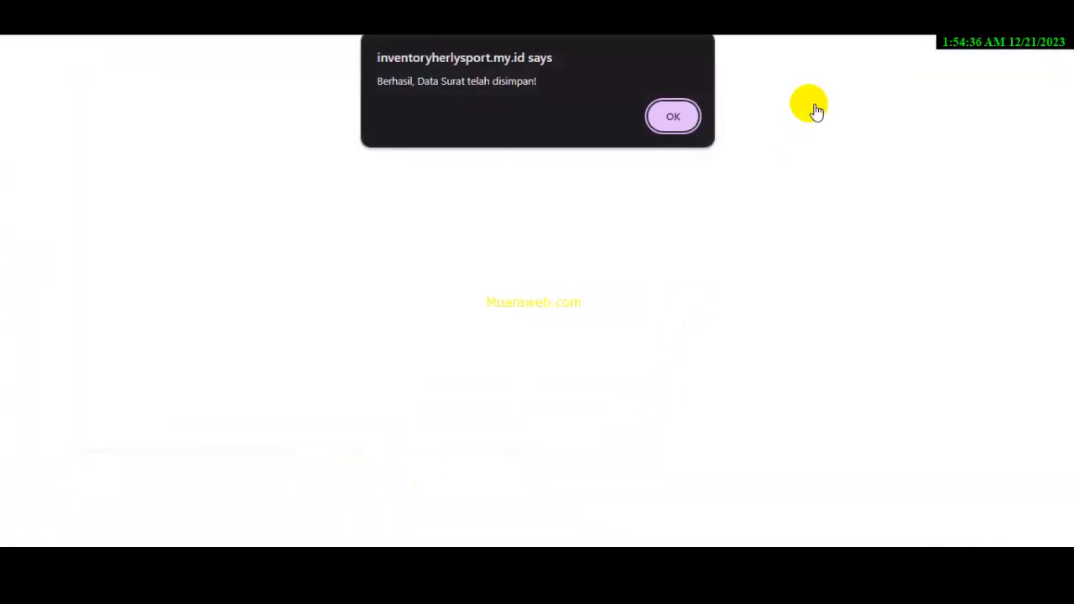
{"action": "left_click", "coordinate": [672, 114]}
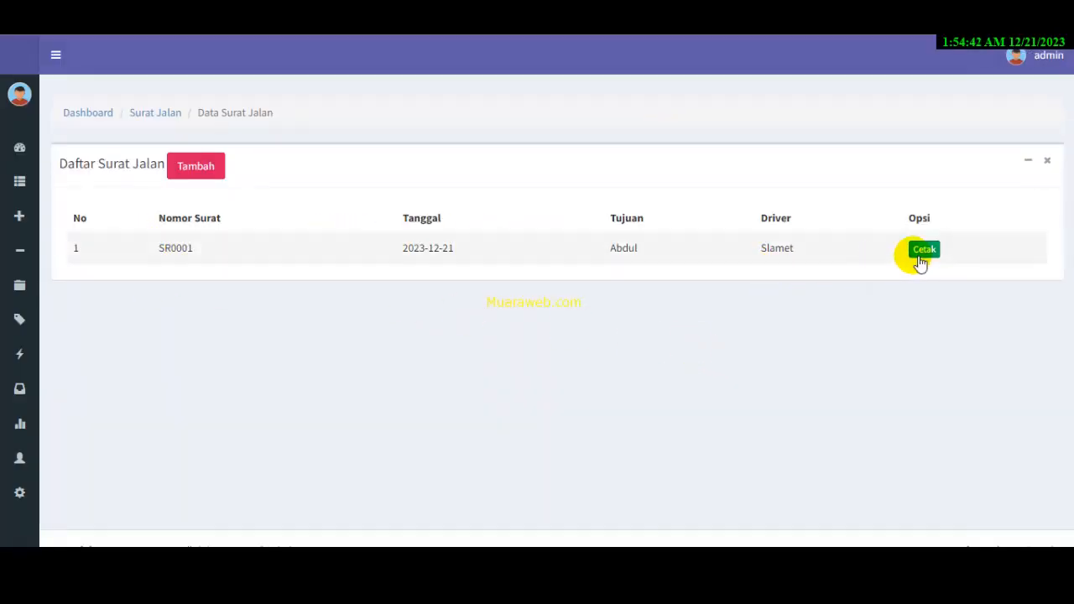
Open the print preview of the saved Surat Jalan, examine the document and close it without printing.
{"action": "left_click", "coordinate": [923, 255]}
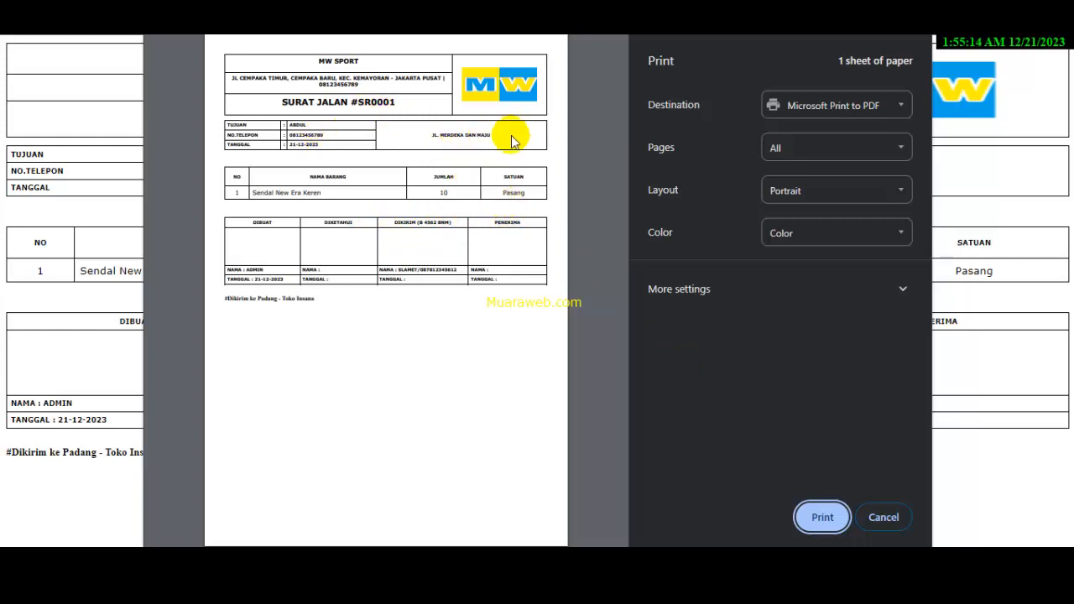
{"action": "left_click", "coordinate": [889, 515]}
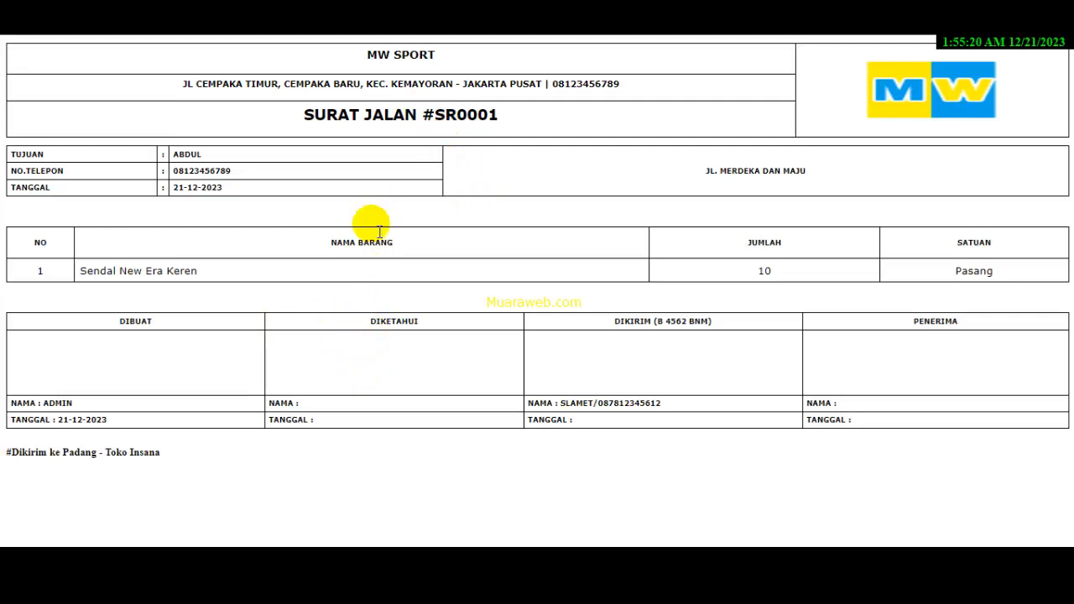
{"action": "key", "text": "ctrl+w"}
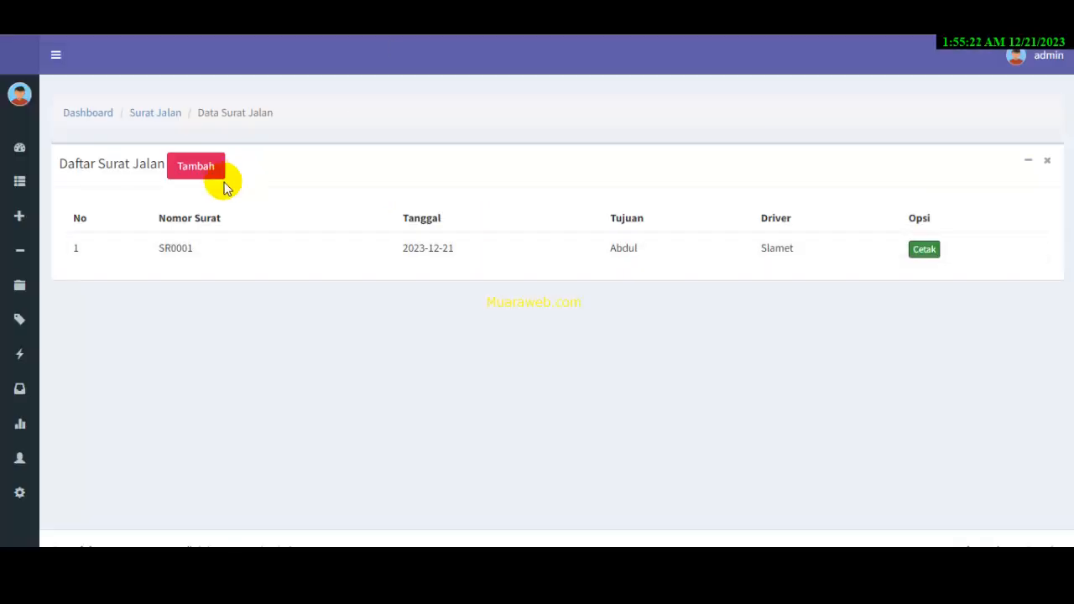
{"action": "mouse_move", "coordinate": [35, 149]}
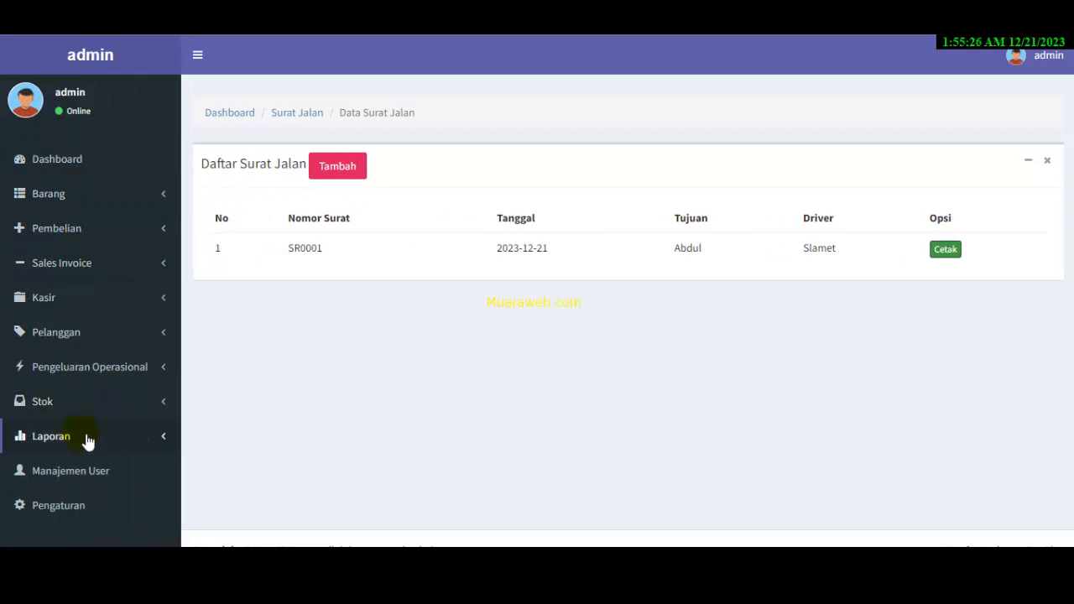
{"action": "left_click", "coordinate": [138, 412]}
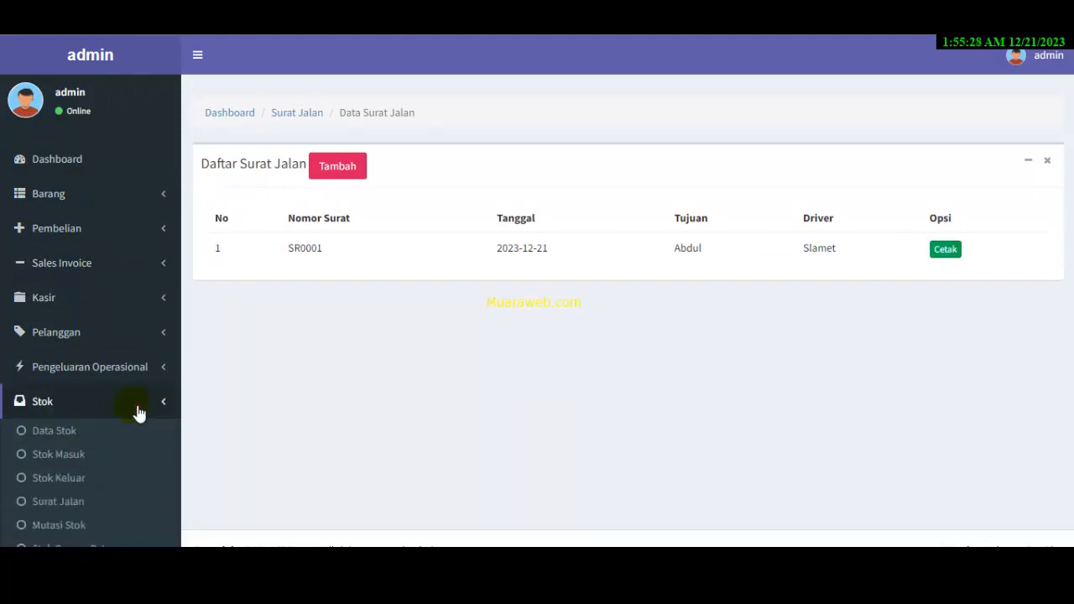
{"action": "left_click", "coordinate": [139, 412]}
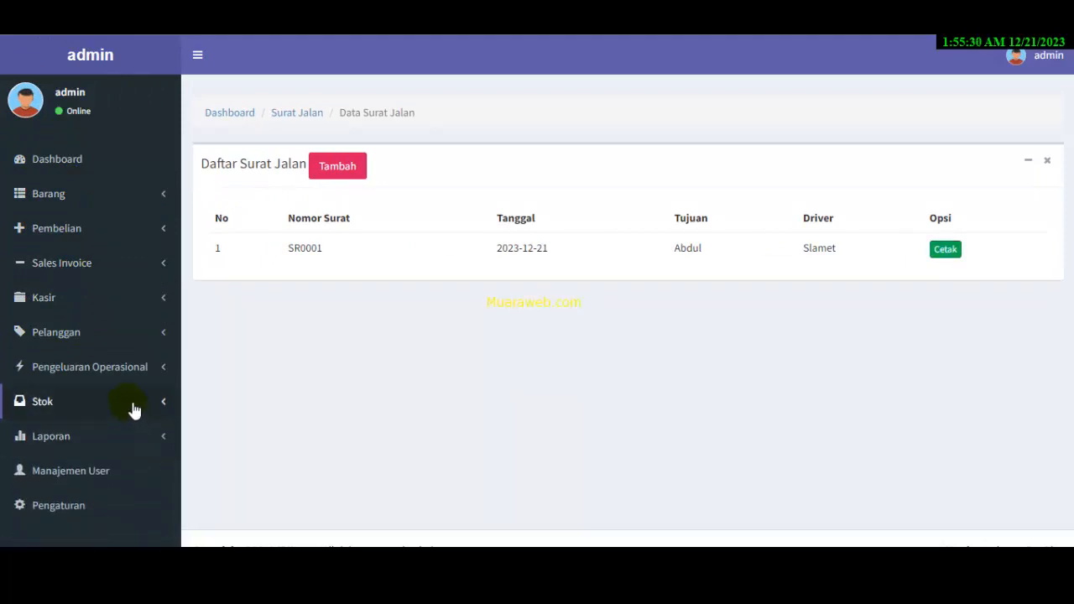
{"action": "left_click", "coordinate": [131, 402]}
{"action": "scroll", "coordinate": [126, 407], "scroll_direction": "down", "scroll_amount": 2}
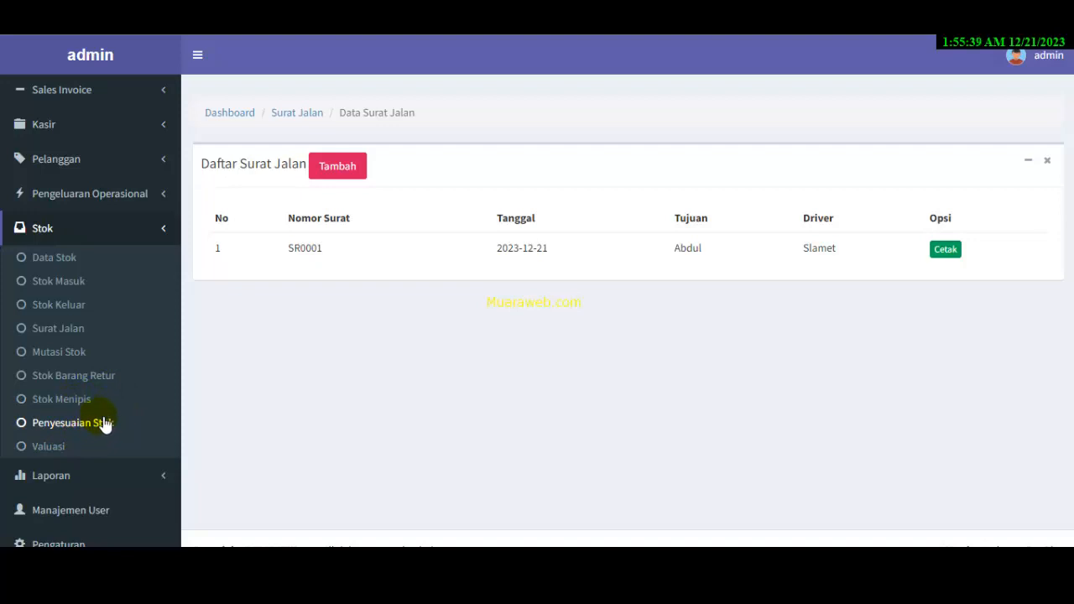
Generate the Laba Rugi report for the period 2023-12-01 to 2023-12-21.
{"action": "left_click", "coordinate": [113, 472]}
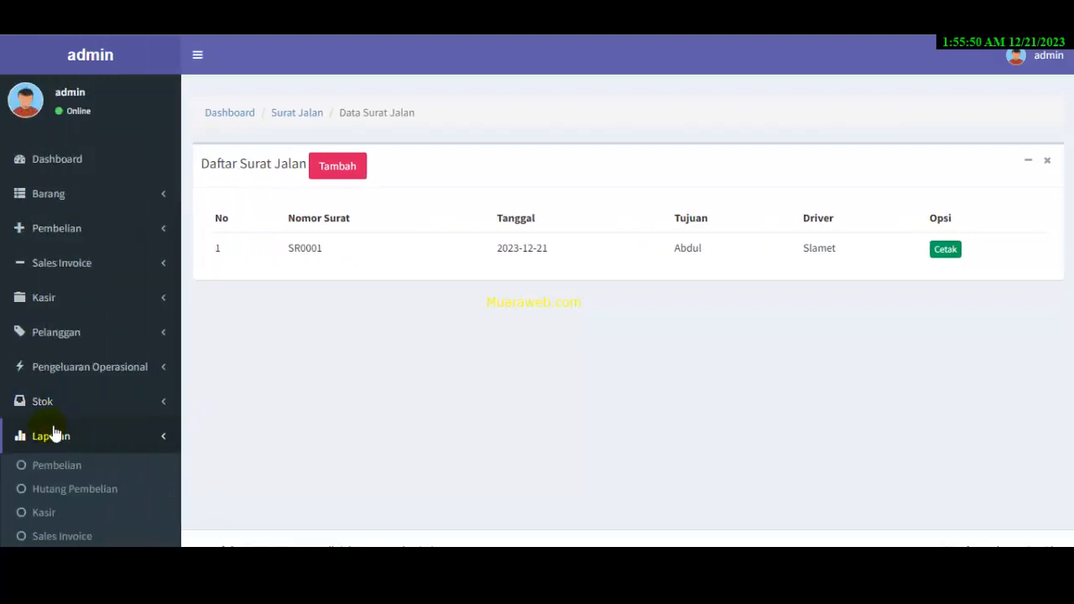
{"action": "scroll", "coordinate": [52, 433], "scroll_direction": "down", "scroll_amount": 2}
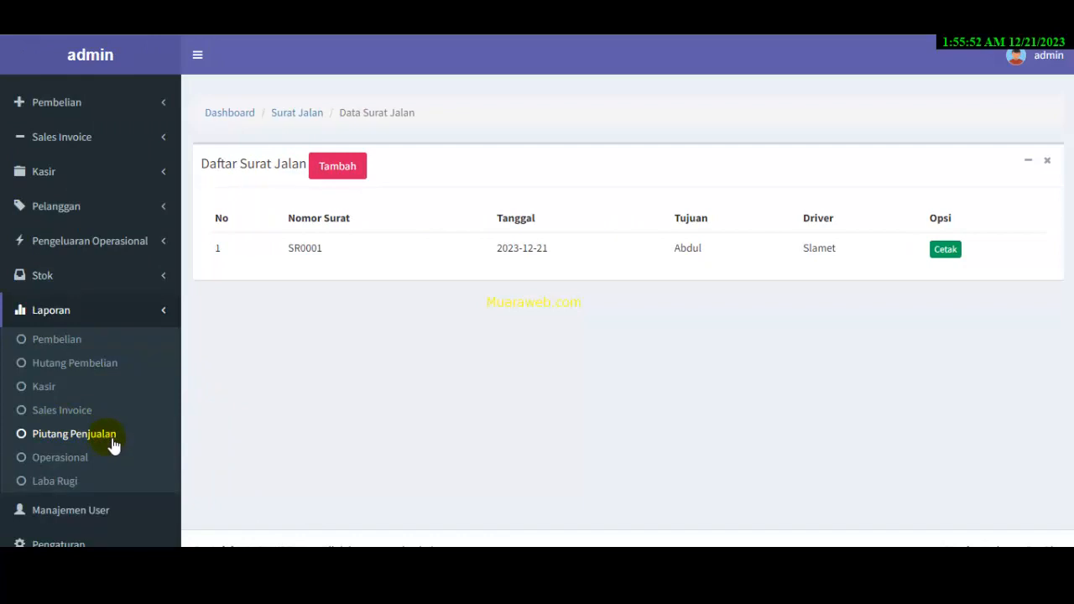
{"action": "left_click", "coordinate": [61, 483]}
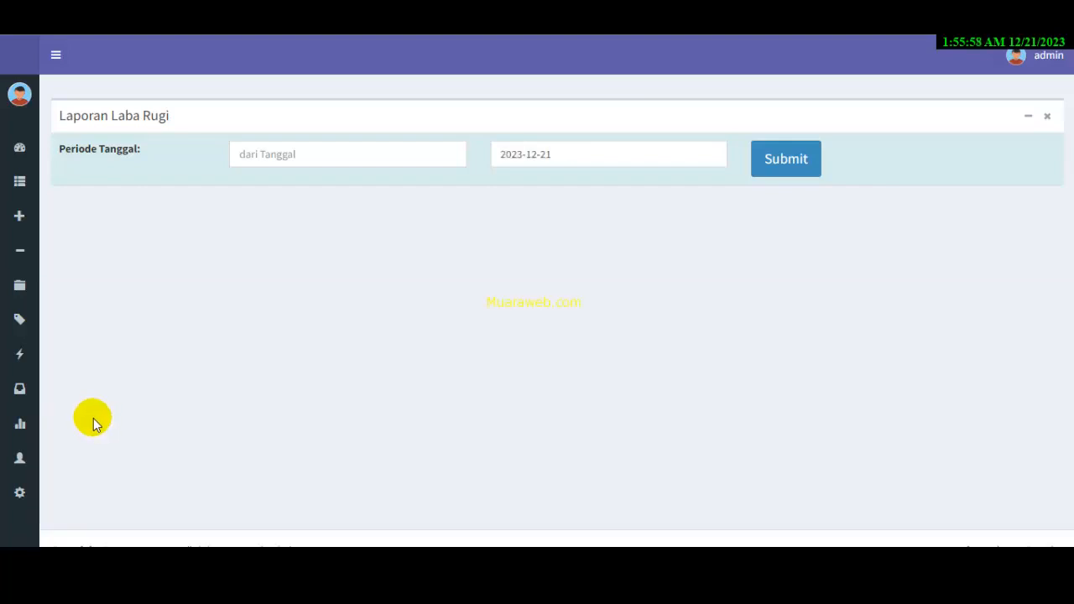
{"action": "left_click", "coordinate": [372, 158]}
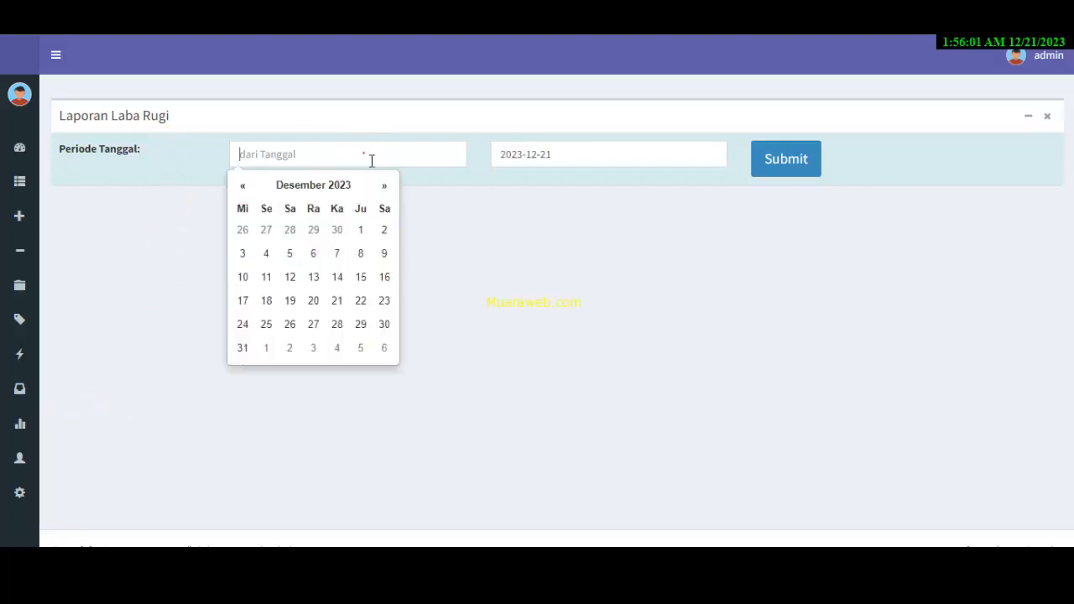
{"action": "left_click", "coordinate": [359, 232]}
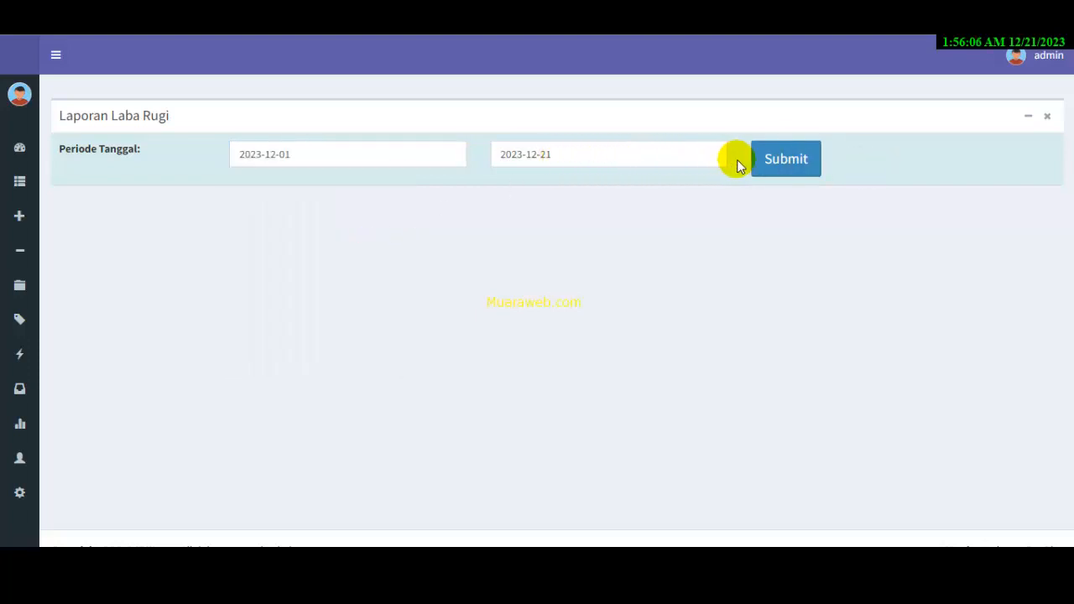
{"action": "left_click", "coordinate": [775, 166]}
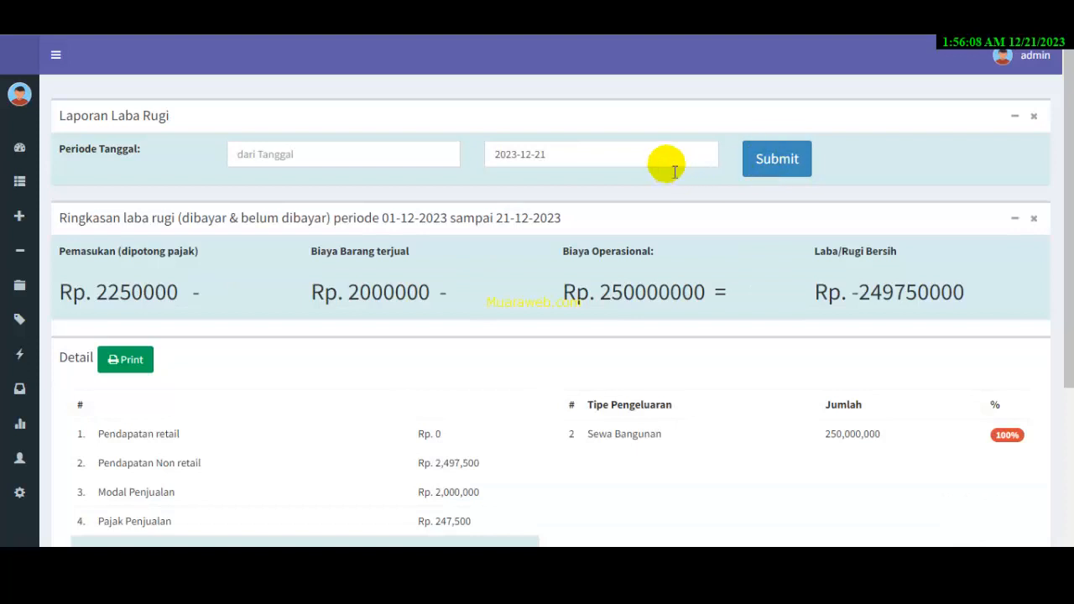
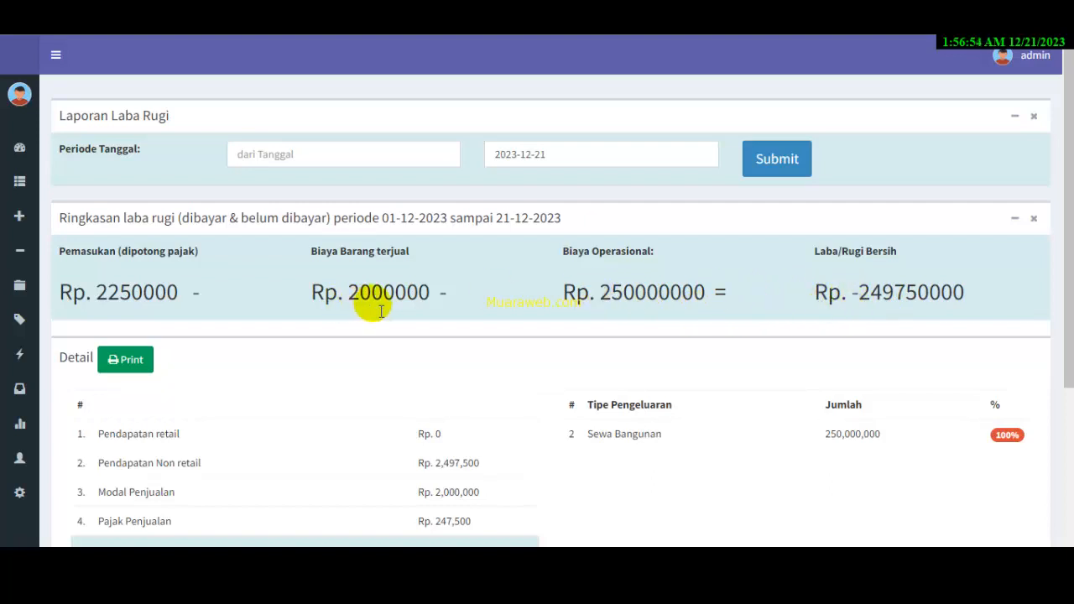
Examine the detail section of the Laba Rugi report, open its printable version and close it without printing.
{"action": "scroll", "coordinate": [438, 312], "scroll_direction": "down", "scroll_amount": 2}
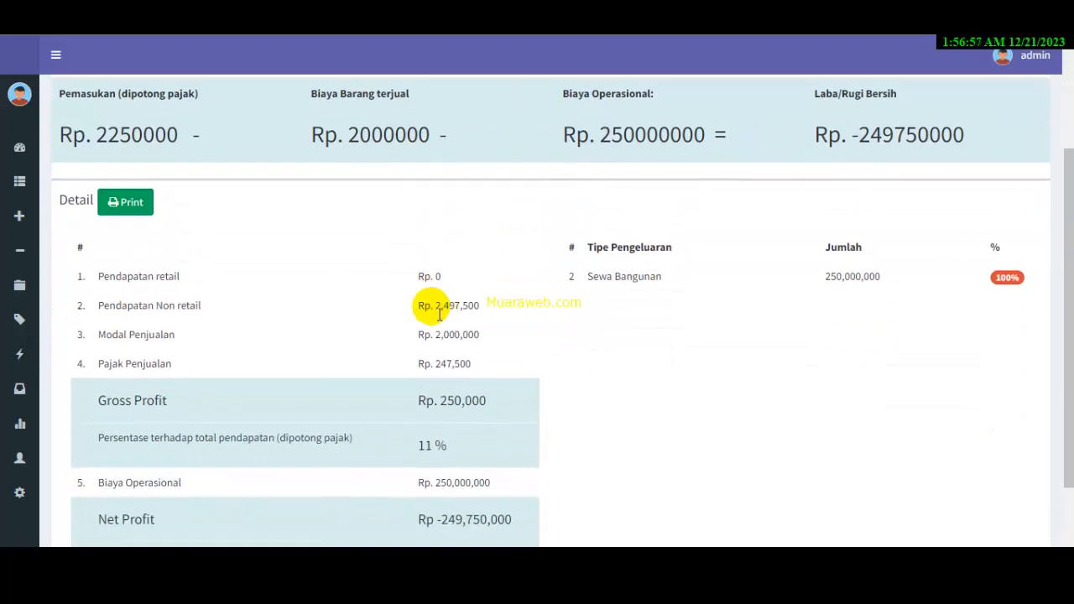
{"action": "scroll", "coordinate": [504, 347], "scroll_direction": "down", "scroll_amount": 2}
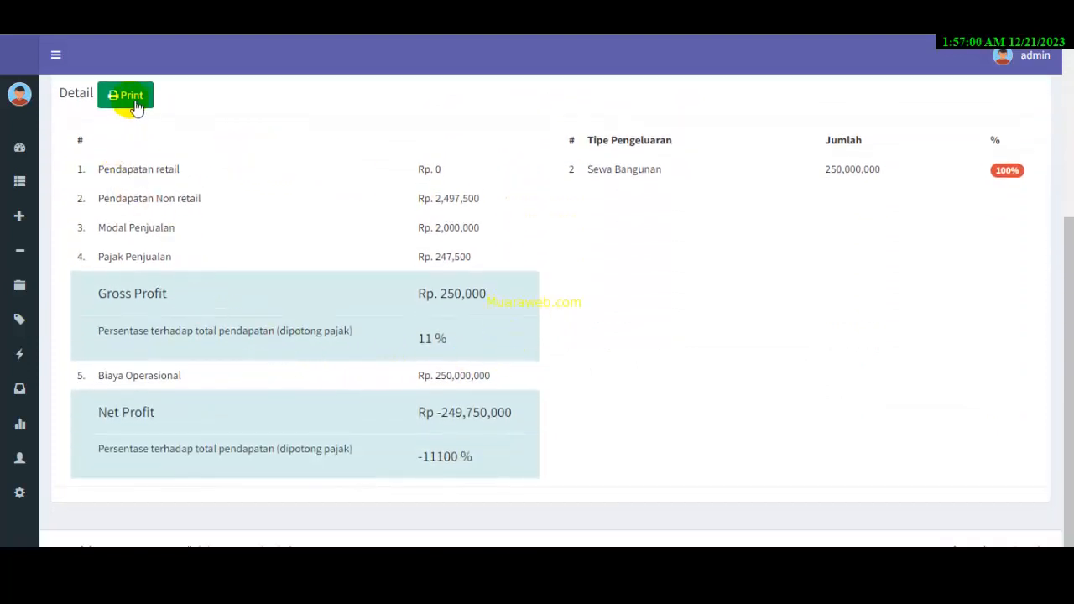
{"action": "left_click", "coordinate": [131, 99]}
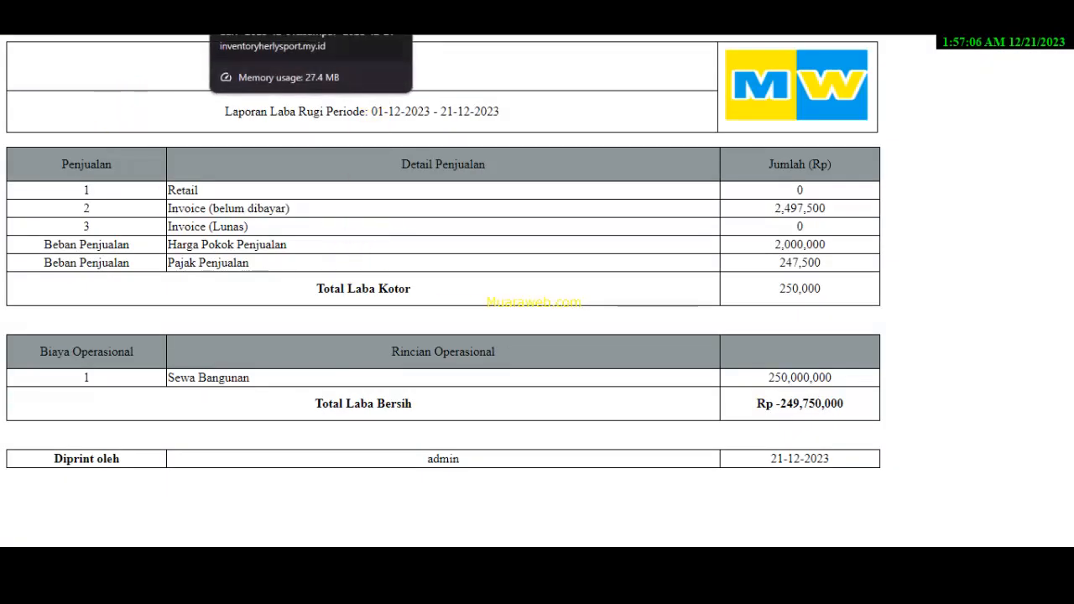
{"action": "key", "text": "ctrl+w"}
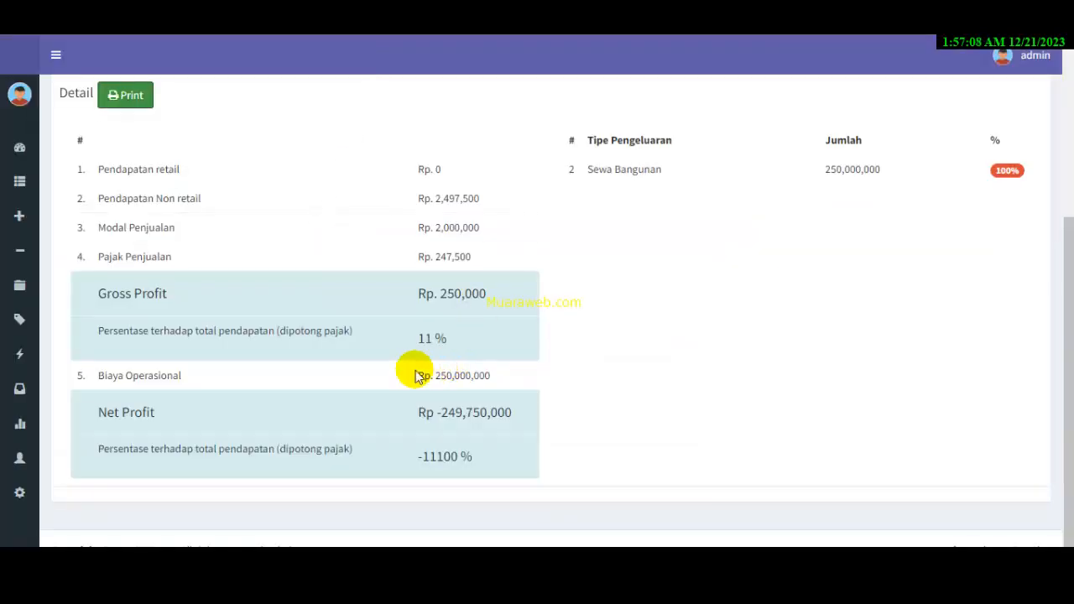
{"action": "scroll", "coordinate": [415, 375], "scroll_direction": "up", "scroll_amount": 3}
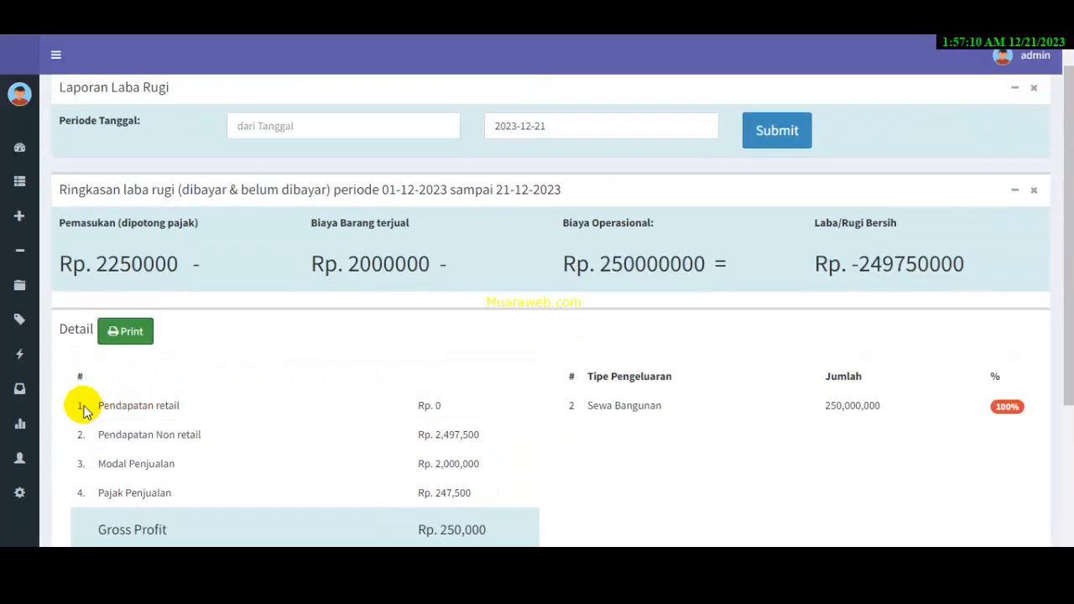
Open the user list in Manajemen User and bring up the blank form for adding a user.
{"action": "mouse_move", "coordinate": [24, 399]}
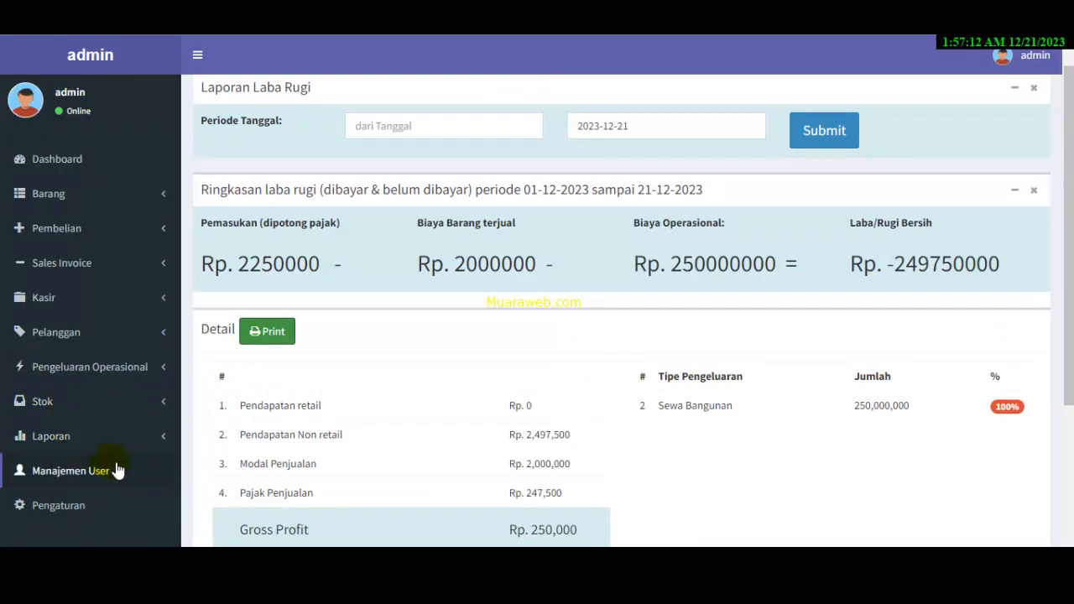
{"action": "left_click", "coordinate": [106, 471]}
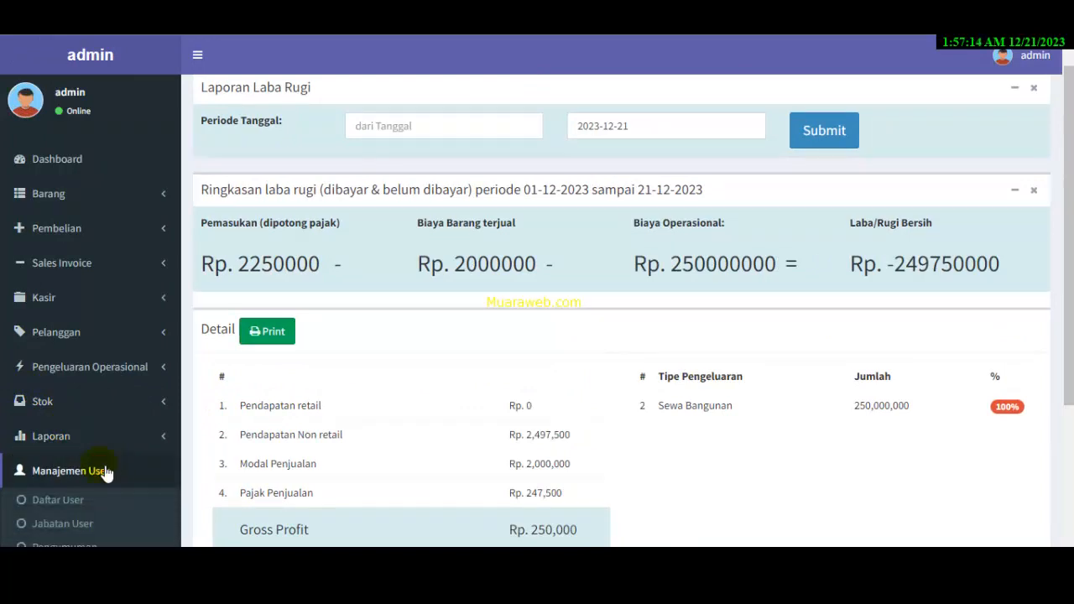
{"action": "scroll", "coordinate": [106, 472], "scroll_direction": "down", "scroll_amount": 1}
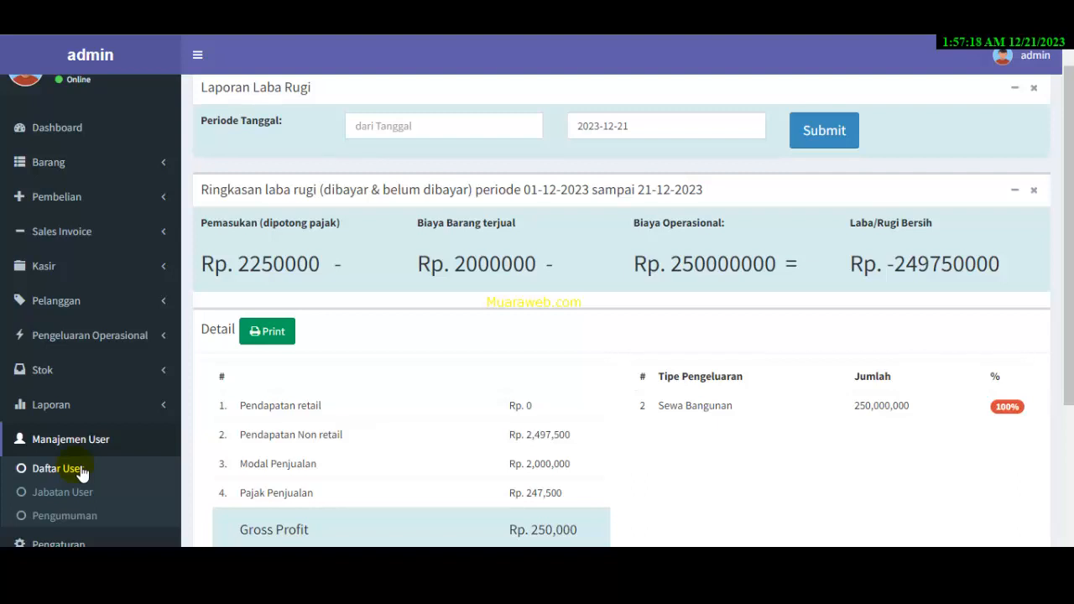
{"action": "left_click", "coordinate": [81, 473]}
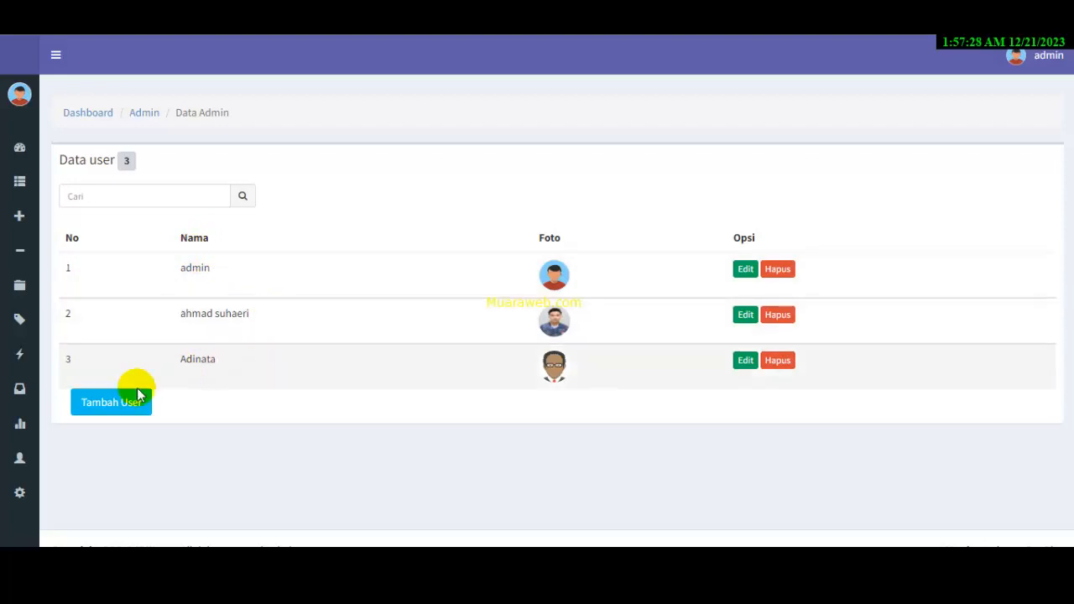
{"action": "left_click", "coordinate": [93, 403]}
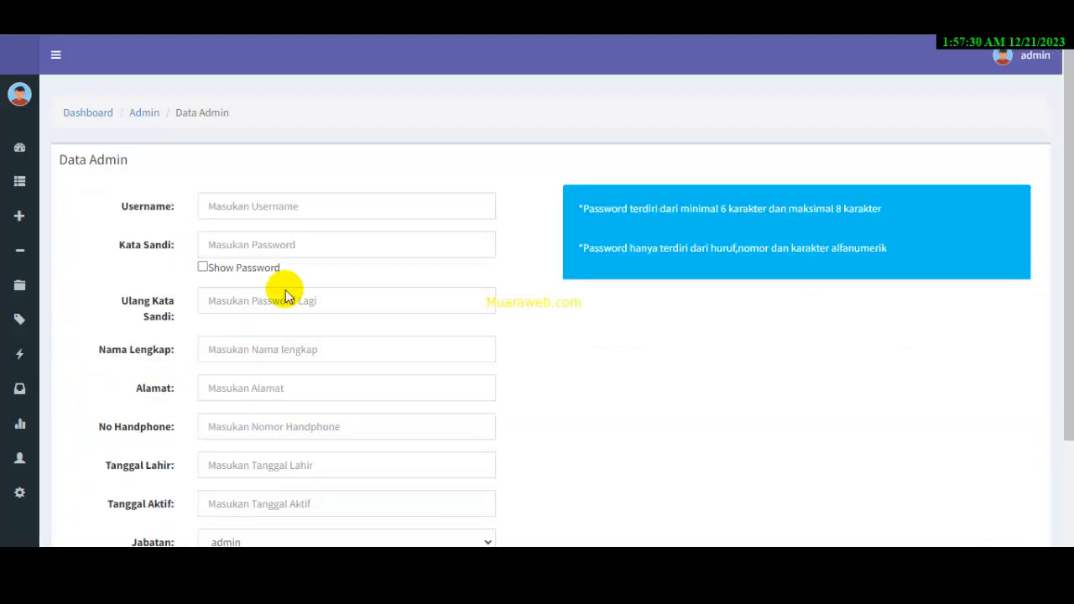
Examine the new user form's fields, from Username and Kata Sandi to the Jabatan choices and Avatar, without filling them in.
{"action": "left_click", "coordinate": [263, 210]}
{"action": "left_click", "coordinate": [256, 245]}
{"action": "left_click", "coordinate": [266, 299]}
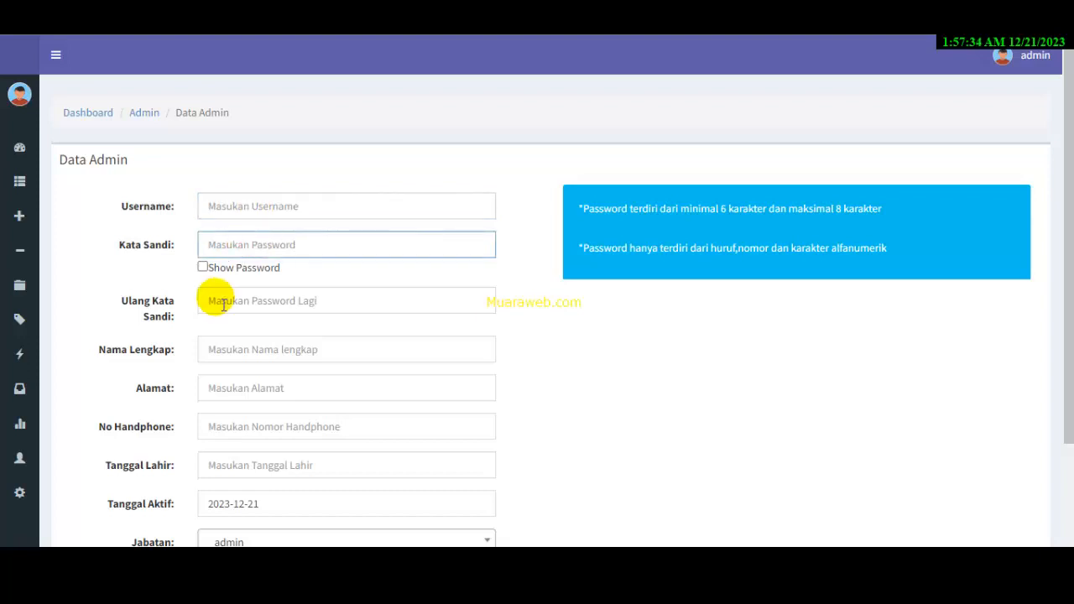
{"action": "left_click", "coordinate": [257, 356]}
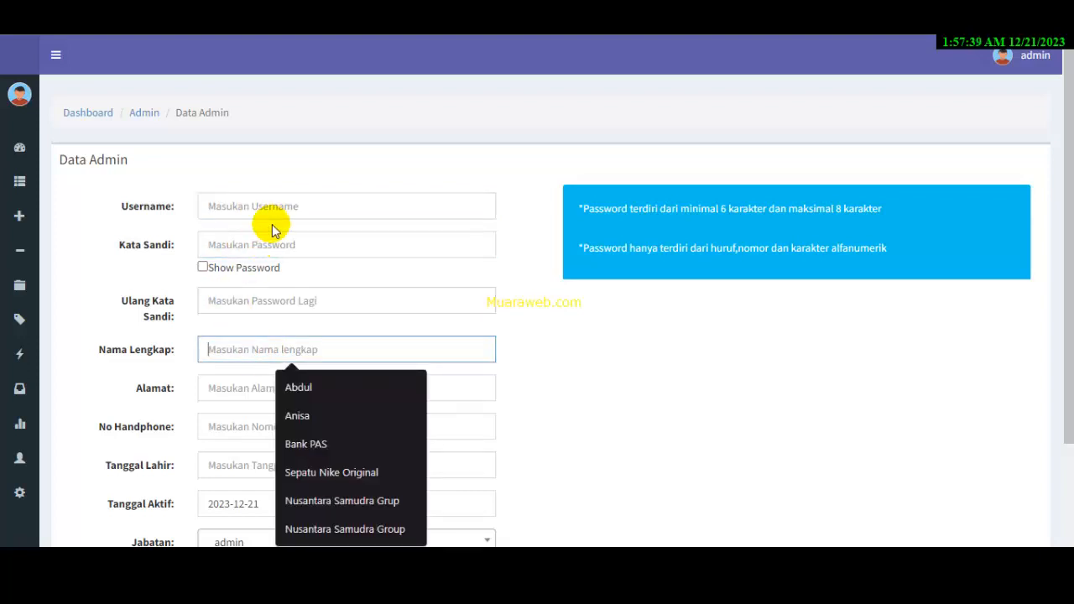
{"action": "left_click", "coordinate": [233, 398]}
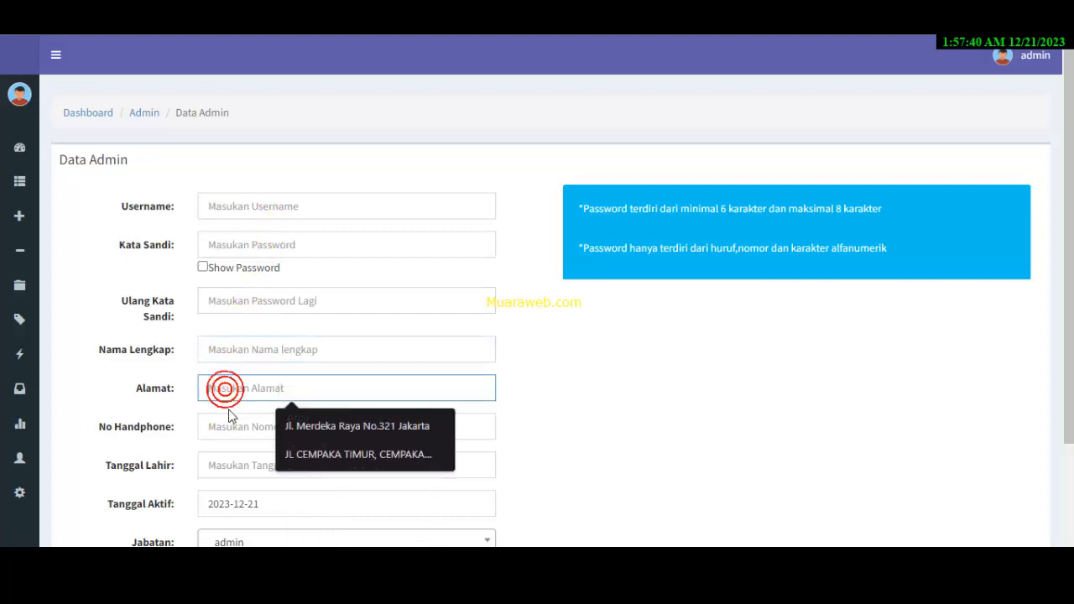
{"action": "left_click", "coordinate": [235, 422]}
{"action": "left_click", "coordinate": [242, 463]}
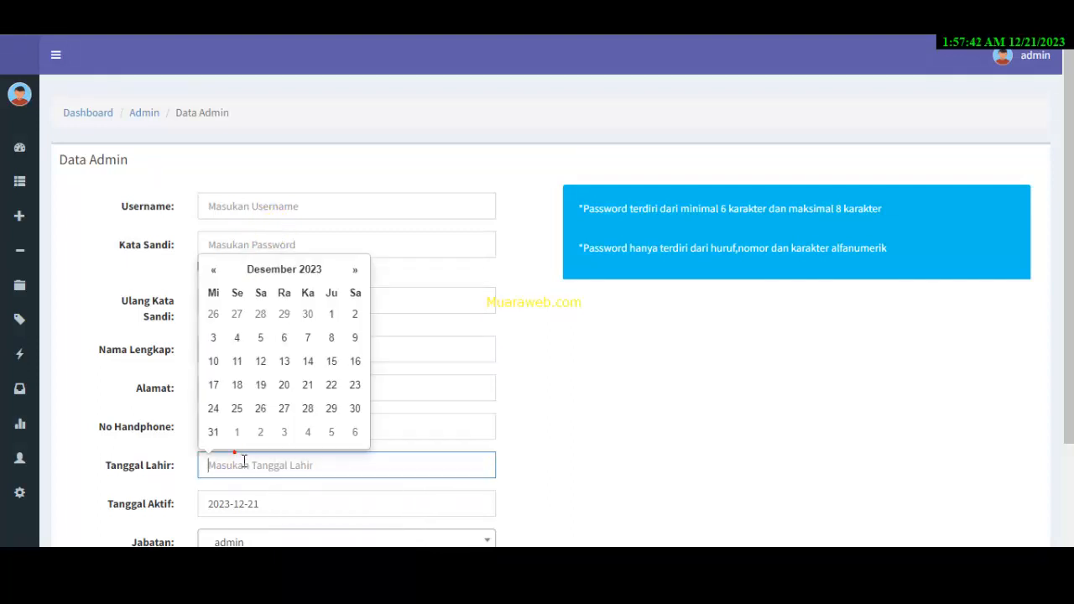
{"action": "scroll", "coordinate": [285, 419], "scroll_direction": "down", "scroll_amount": 2}
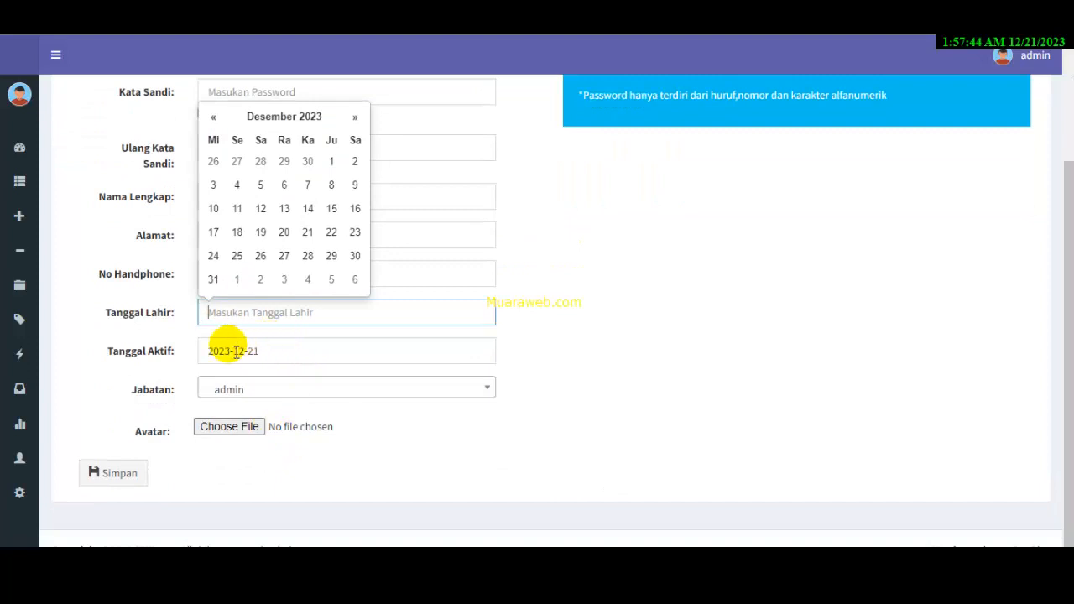
{"action": "left_click", "coordinate": [311, 391]}
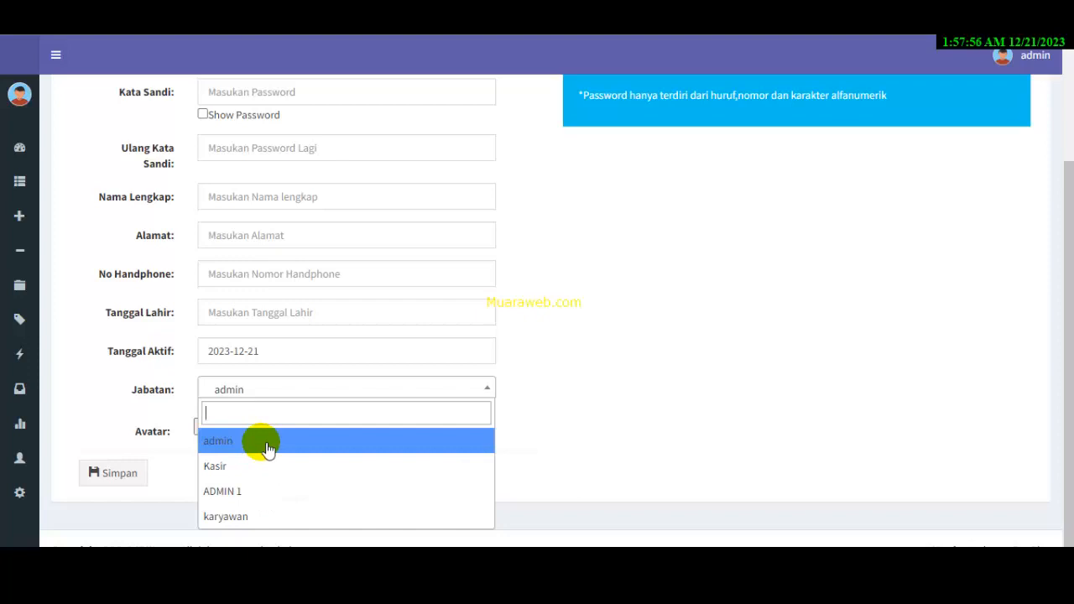
{"action": "left_click", "coordinate": [113, 423]}
{"action": "left_click", "coordinate": [223, 428]}
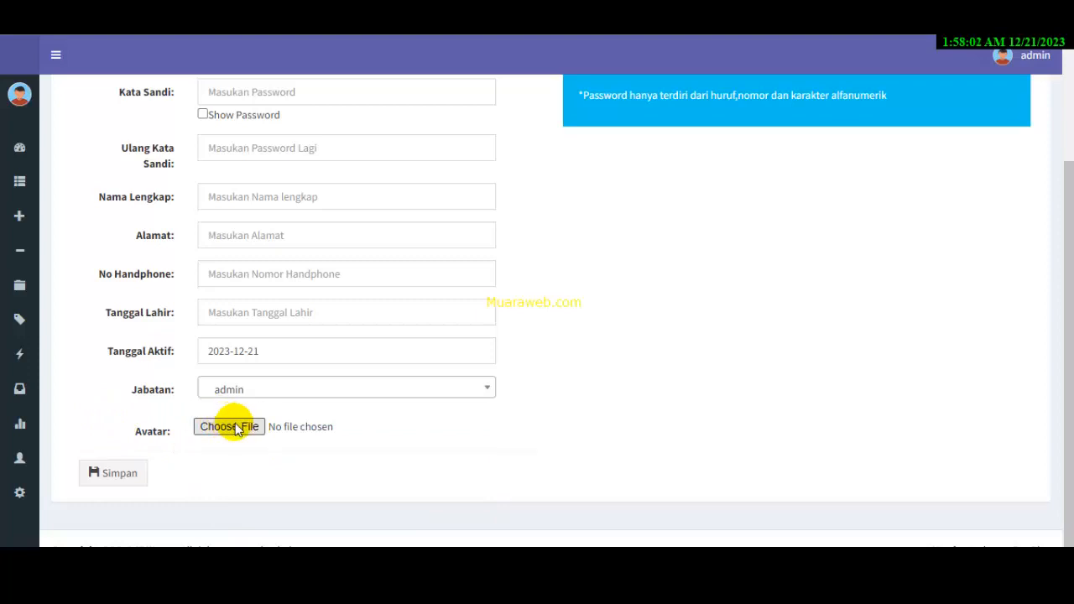
Open the Jabatan User list and show the HAK AKSES settings of the Kasir role.
{"action": "mouse_move", "coordinate": [31, 472]}
{"action": "left_click", "coordinate": [77, 473]}
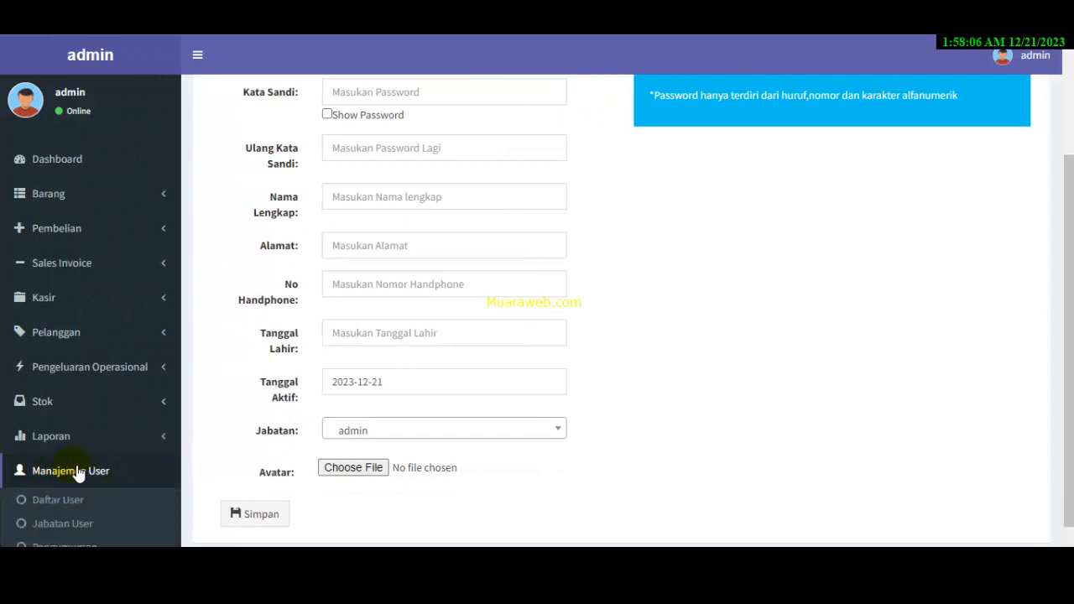
{"action": "left_click", "coordinate": [80, 525]}
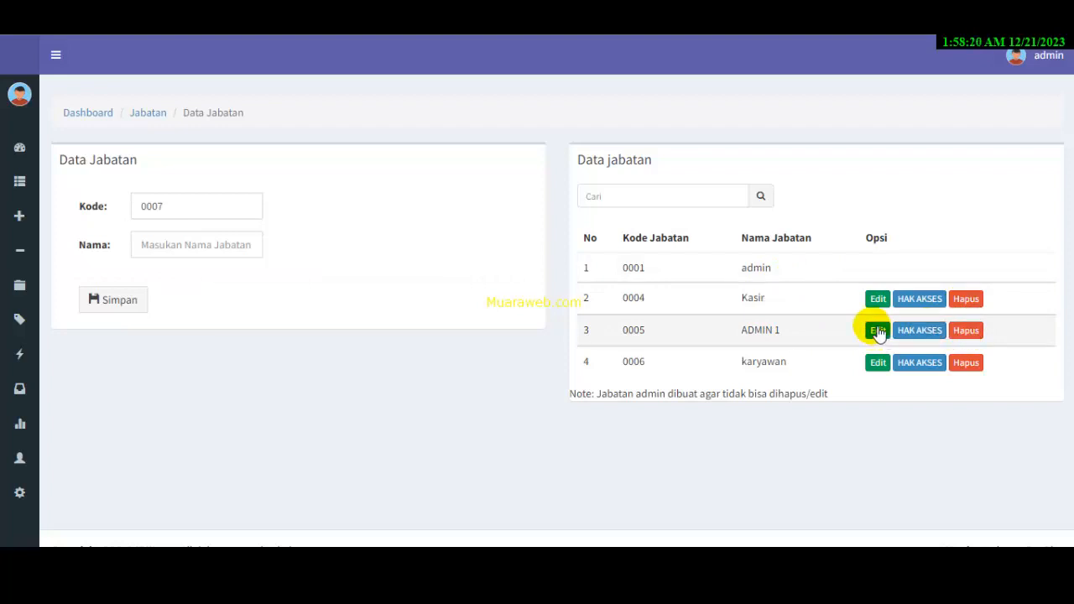
{"action": "left_click", "coordinate": [924, 301]}
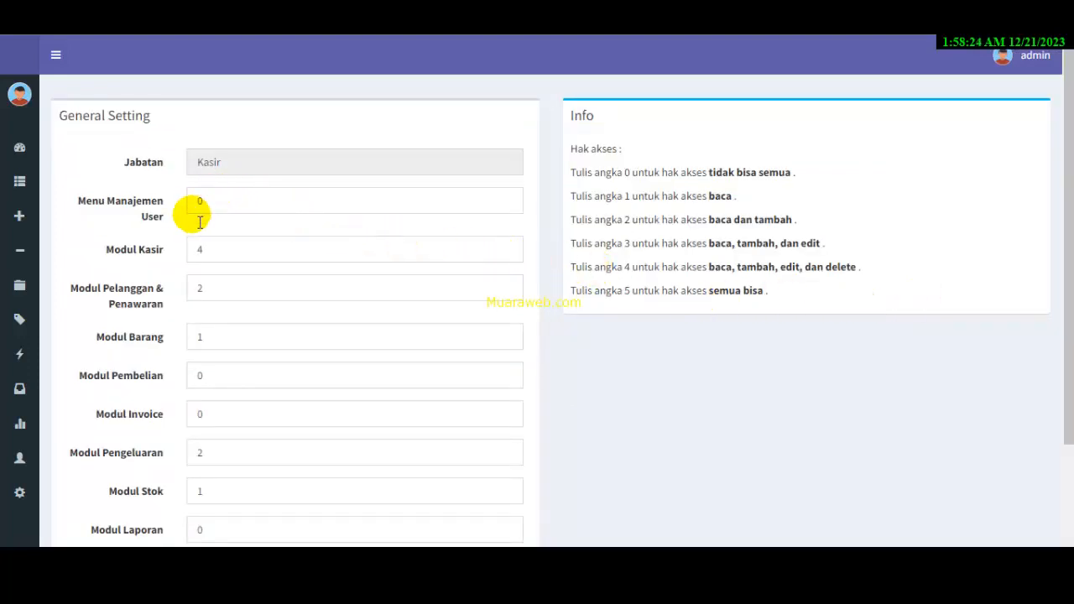
Examine the Kasir role's access level for each module against the Hak akses number guide.
{"action": "scroll", "coordinate": [252, 339], "scroll_direction": "down", "scroll_amount": 3}
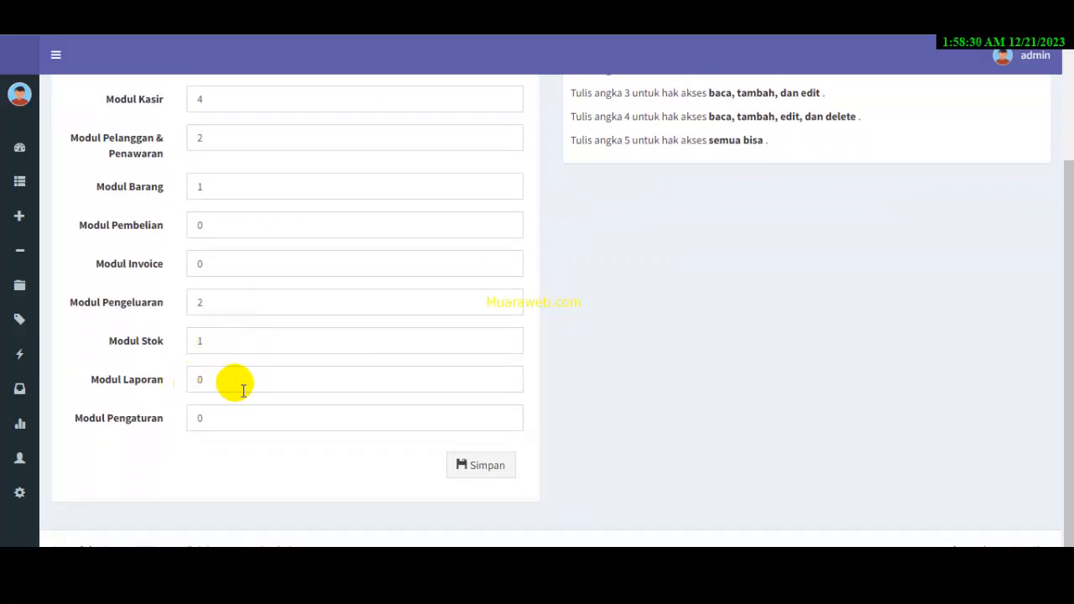
{"action": "left_click", "coordinate": [235, 388]}
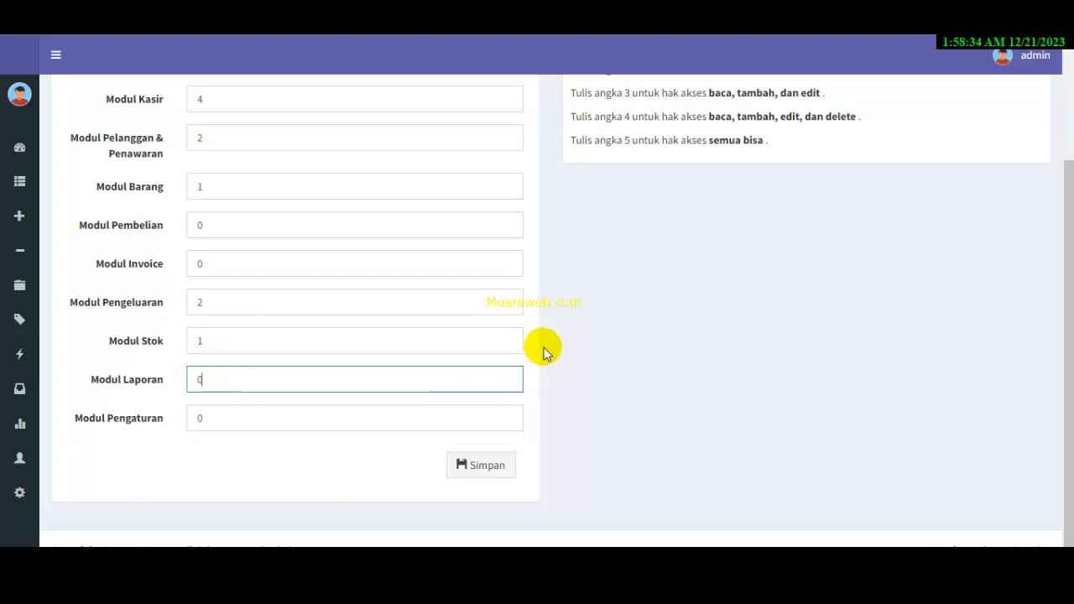
{"action": "scroll", "coordinate": [251, 271], "scroll_direction": "up", "scroll_amount": 3}
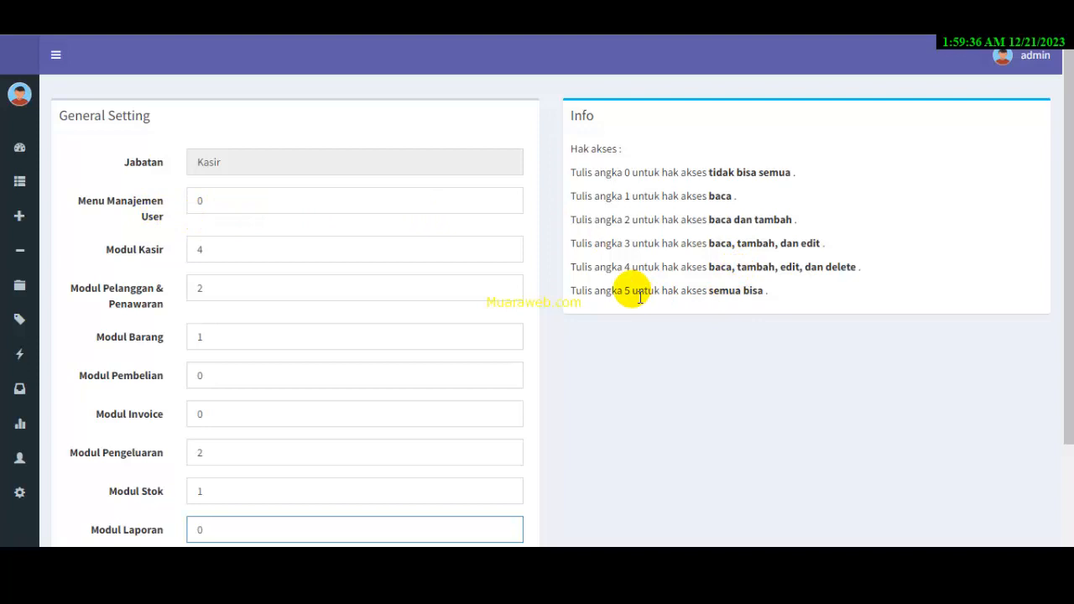
{"action": "left_click", "coordinate": [225, 204]}
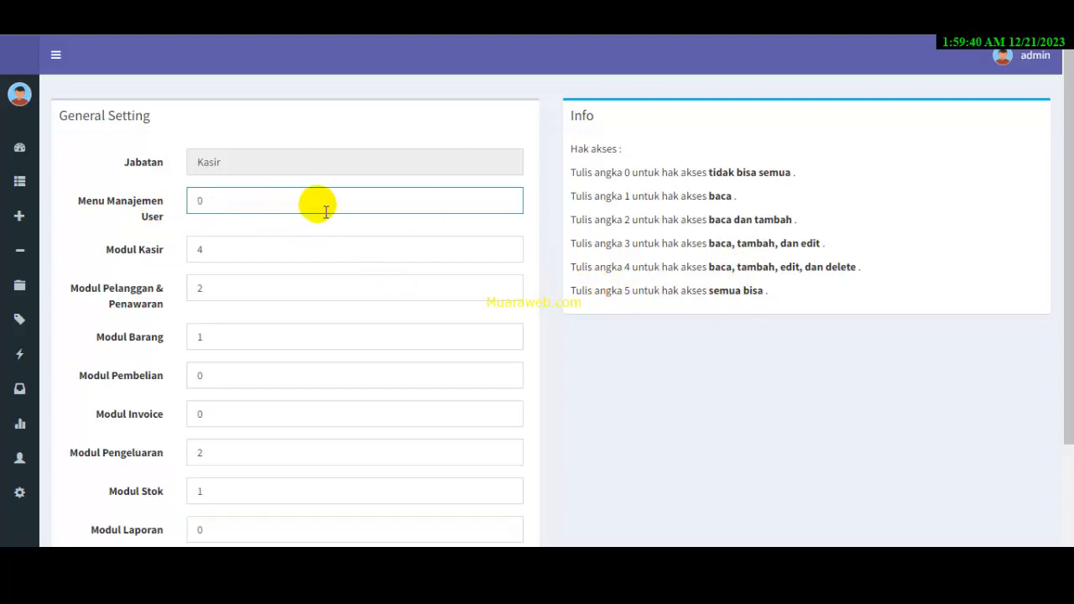
Review the rest of the Kasir role's module access settings, down to Modul Laporan and Modul Pengaturan, beside the Info guide.
{"action": "scroll", "coordinate": [371, 246], "scroll_direction": "down", "scroll_amount": 3}
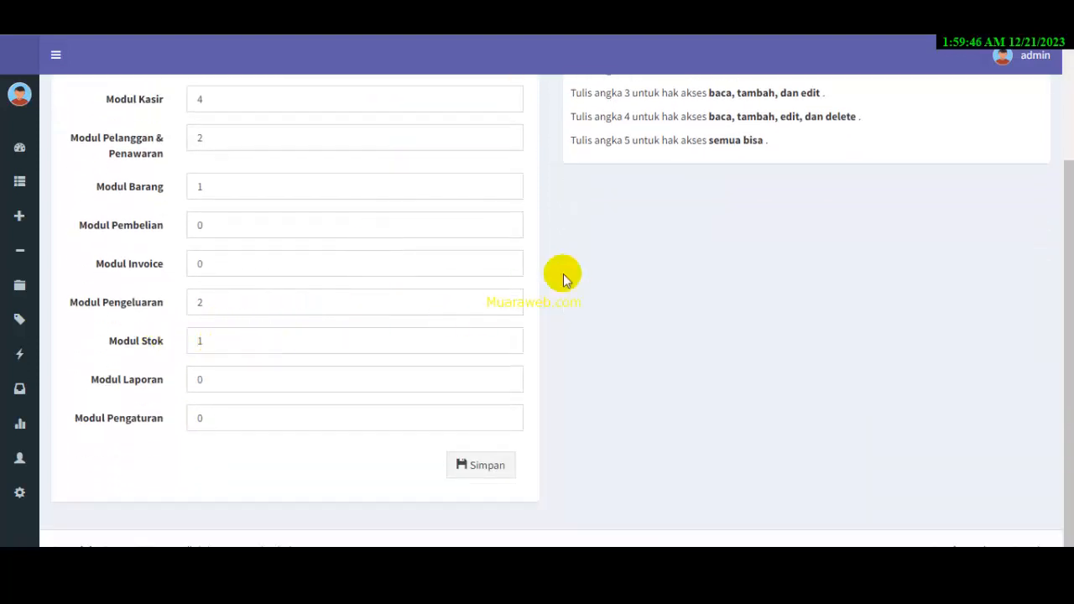
{"action": "left_click", "coordinate": [638, 149]}
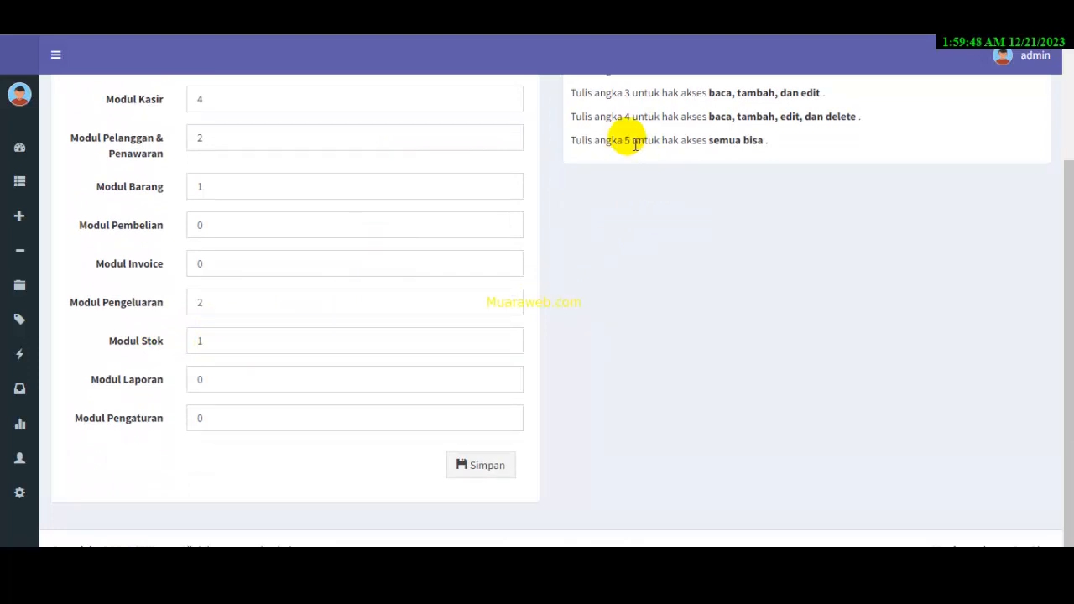
{"action": "scroll", "coordinate": [690, 339], "scroll_direction": "up", "scroll_amount": 3}
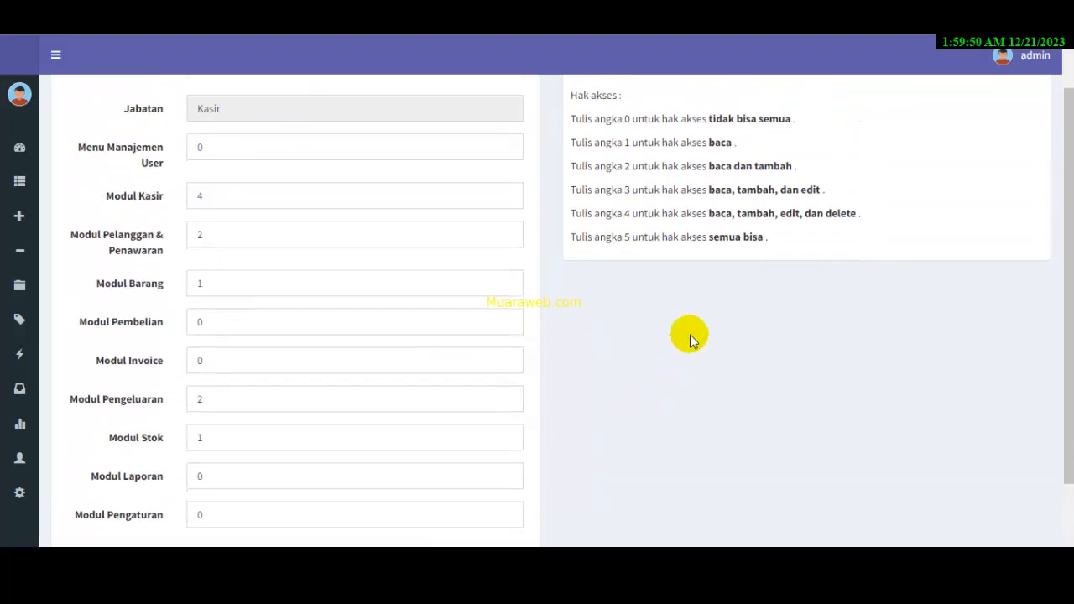
{"action": "scroll", "coordinate": [704, 327], "scroll_direction": "down", "scroll_amount": 3}
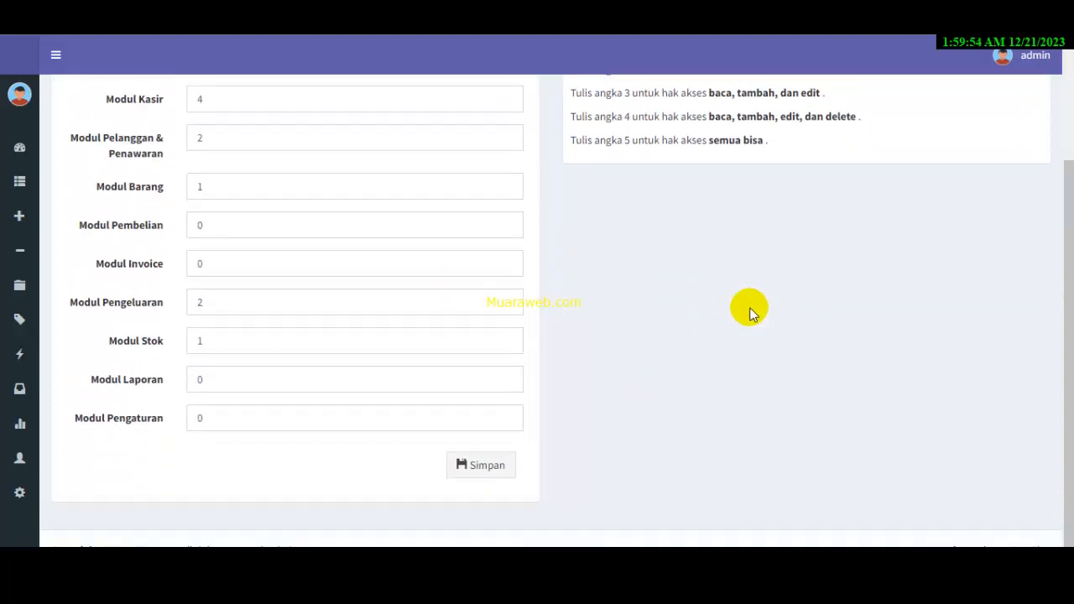
{"action": "mouse_move", "coordinate": [36, 451]}
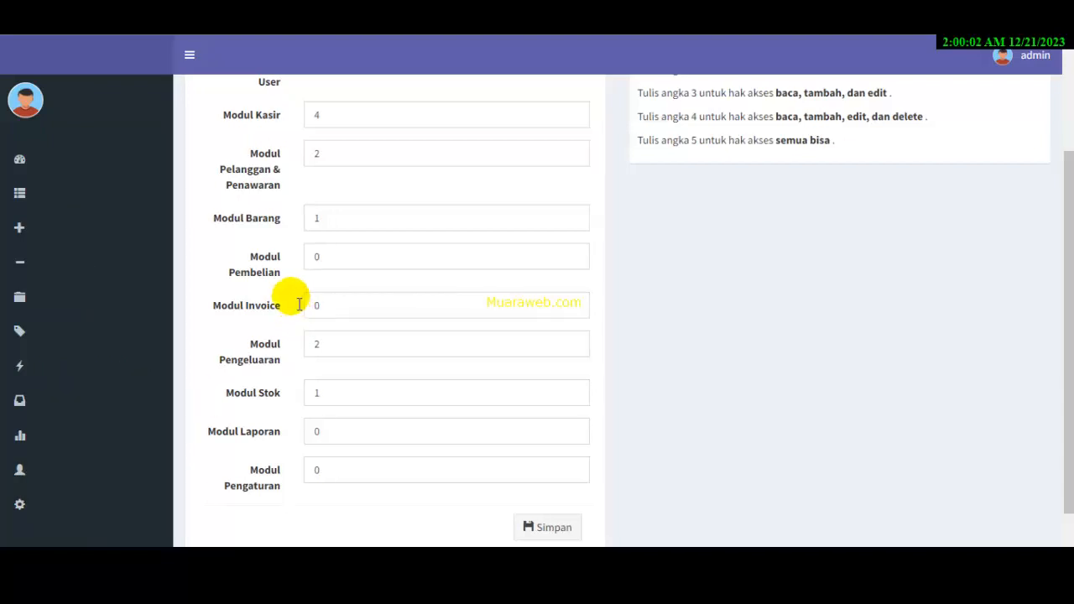
{"action": "scroll", "coordinate": [658, 295], "scroll_direction": "up", "scroll_amount": 2}
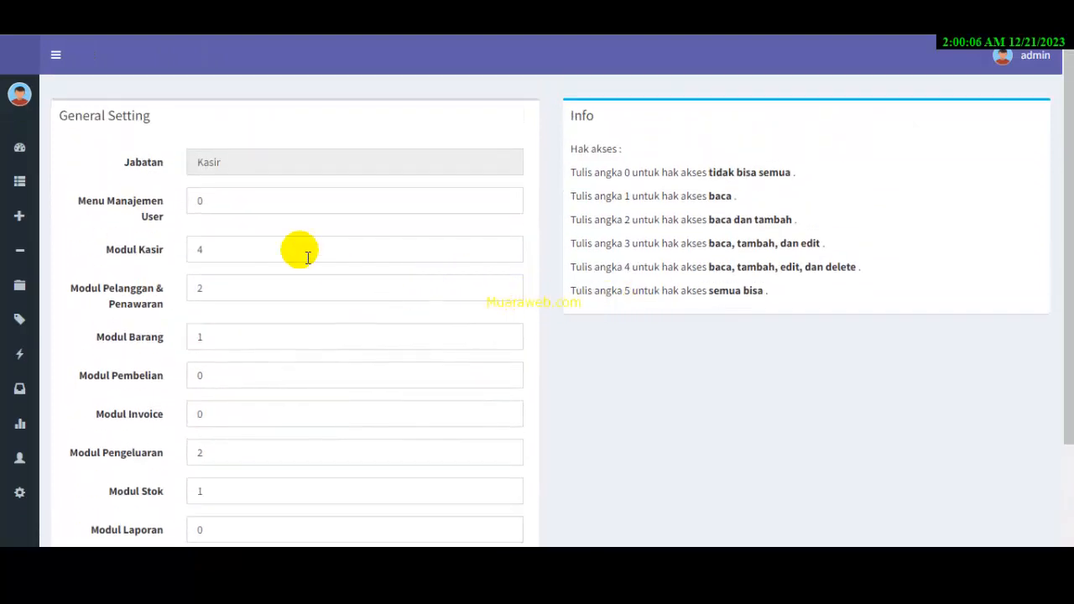
Open the Dashboard and examine its summary cards, top stock and outgoing items, Hutang dan Piutang, Ringkasan, and the income and expense charts.
{"action": "mouse_move", "coordinate": [36, 158]}
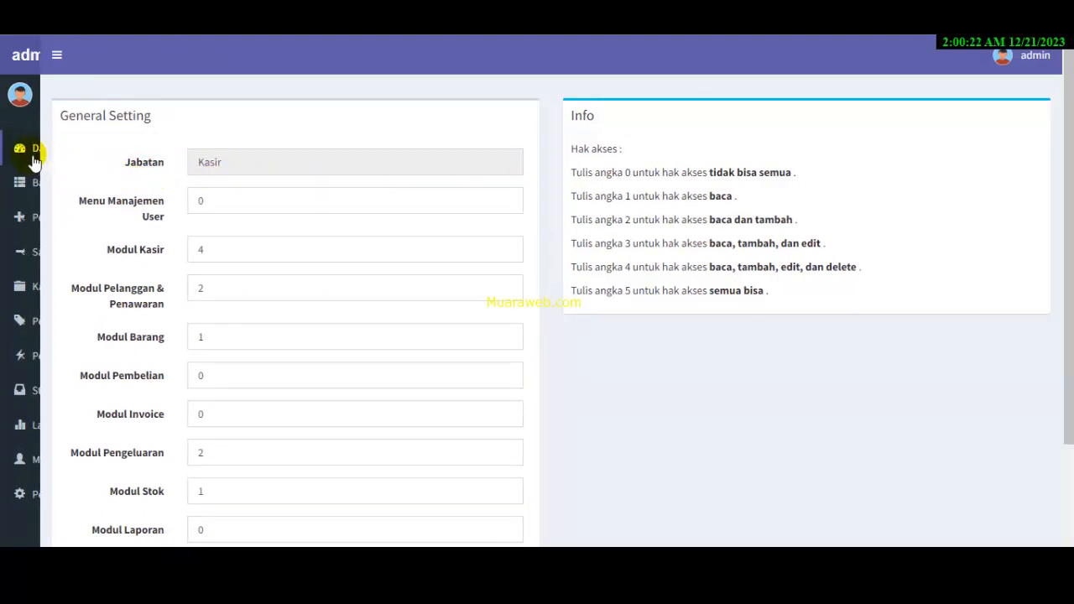
{"action": "left_click", "coordinate": [27, 159]}
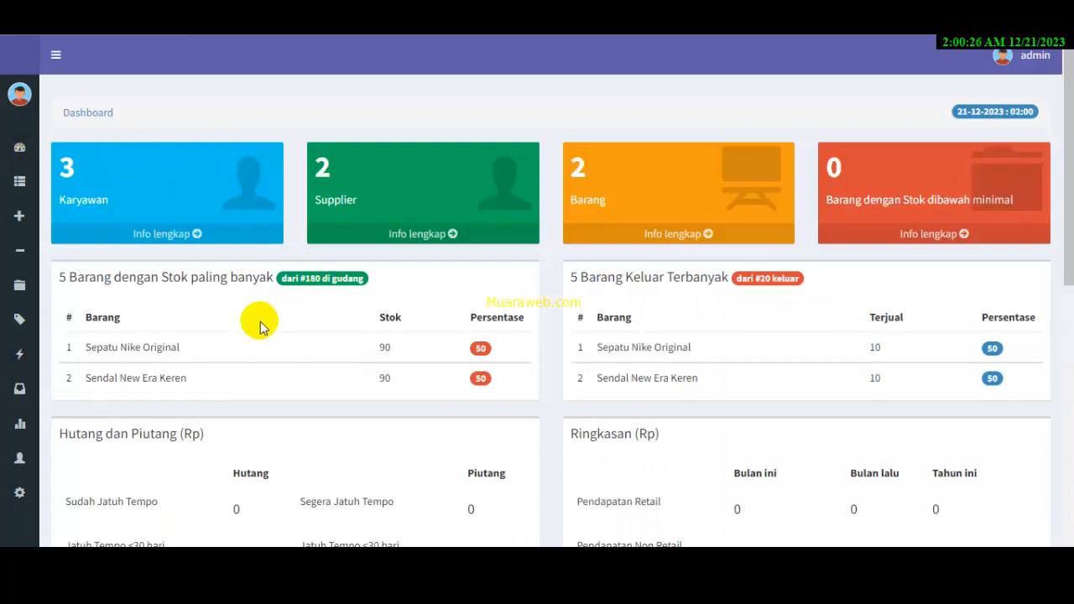
{"action": "left_click", "coordinate": [151, 228]}
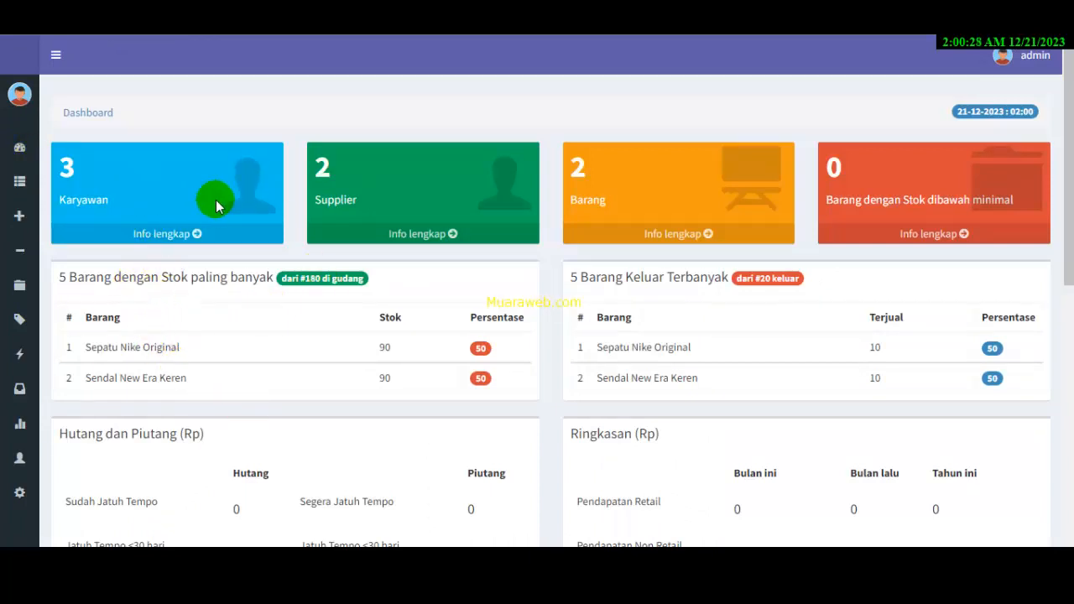
{"action": "scroll", "coordinate": [850, 335], "scroll_direction": "down", "scroll_amount": 1}
{"action": "scroll", "coordinate": [850, 335], "scroll_direction": "down", "scroll_amount": 3}
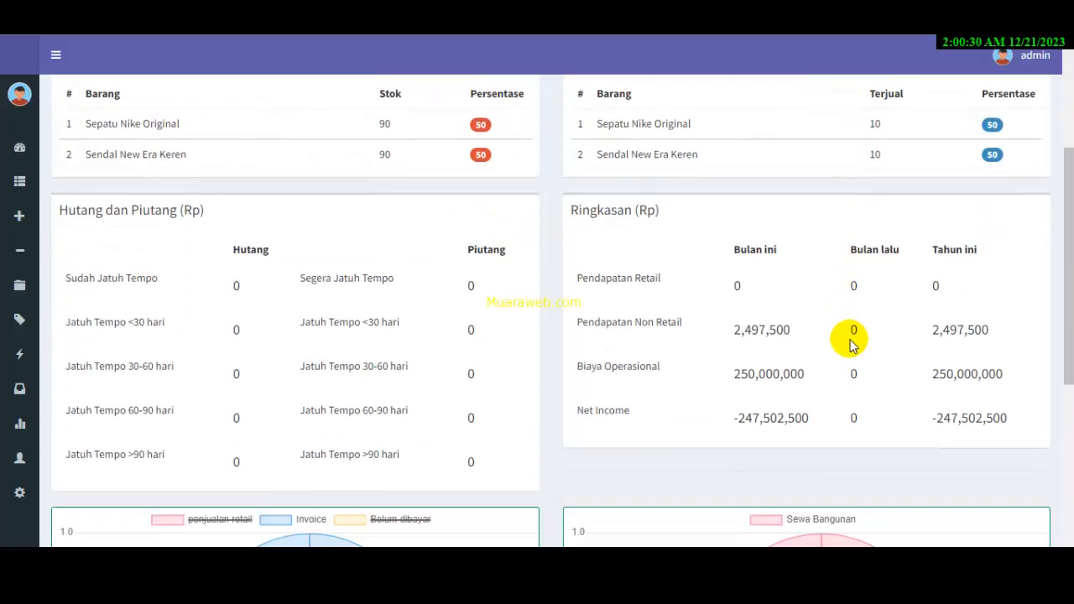
{"action": "scroll", "coordinate": [843, 340], "scroll_direction": "down", "scroll_amount": 4}
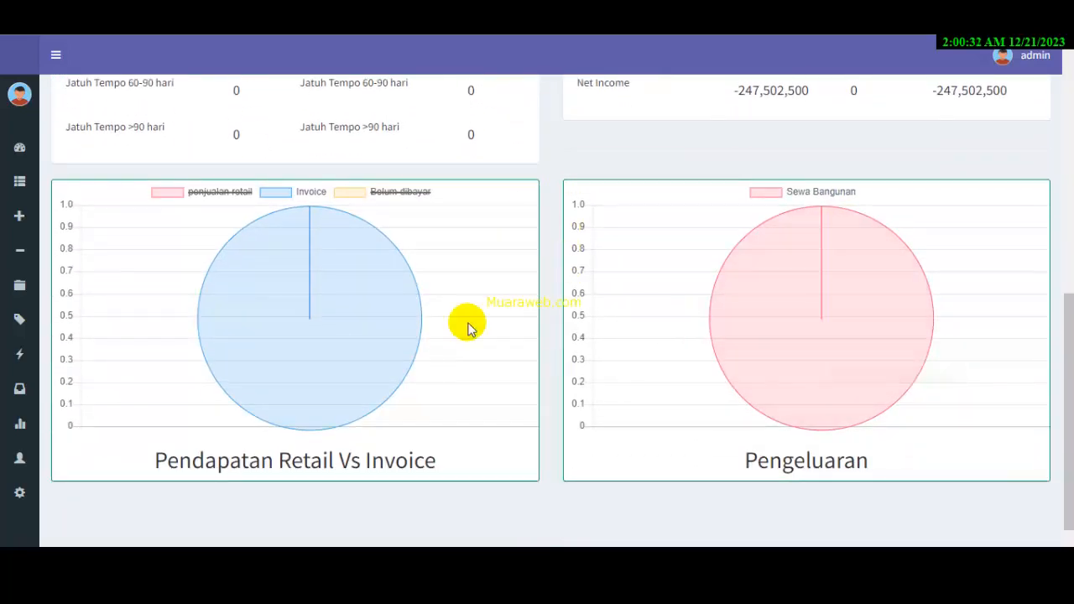
{"action": "scroll", "coordinate": [293, 321], "scroll_direction": "down", "scroll_amount": 1}
{"action": "scroll", "coordinate": [662, 307], "scroll_direction": "up", "scroll_amount": 8}
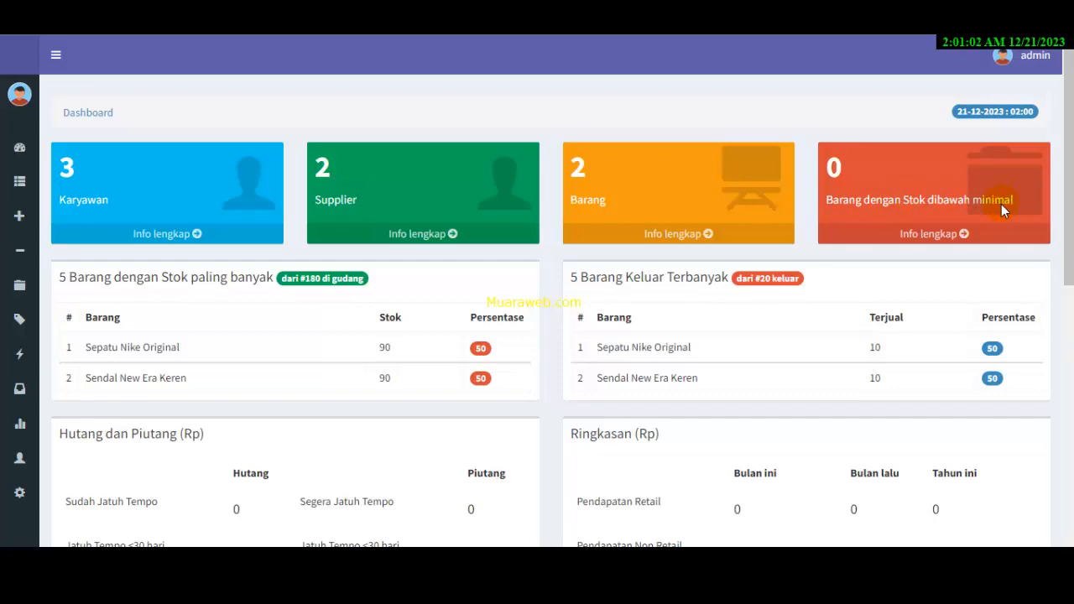
{"action": "scroll", "coordinate": [257, 310], "scroll_direction": "down", "scroll_amount": 1}
{"action": "scroll", "coordinate": [258, 311], "scroll_direction": "down", "scroll_amount": 5}
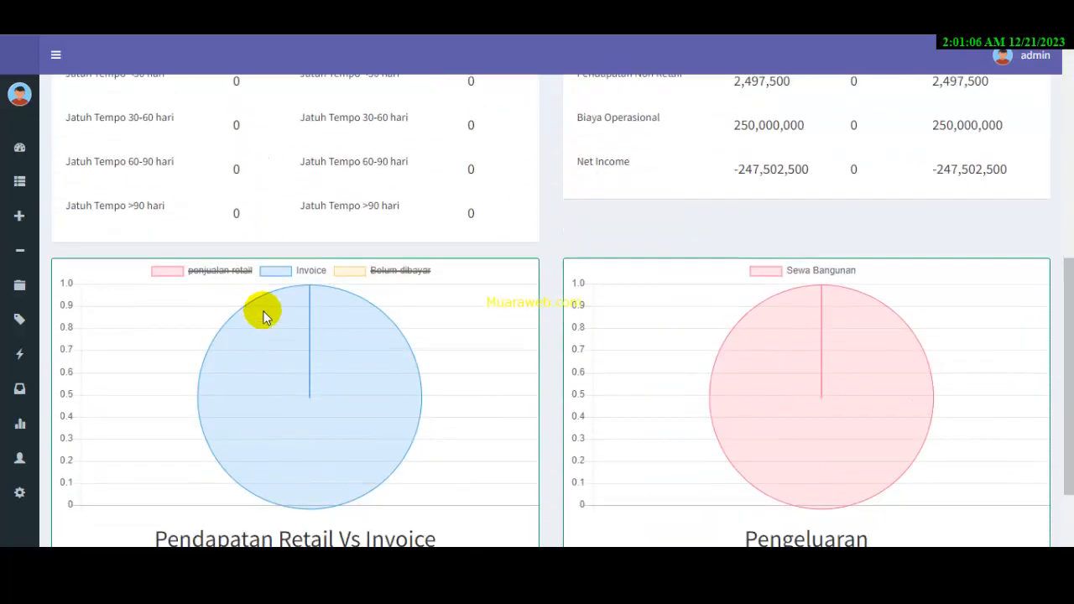
{"action": "mouse_move", "coordinate": [44, 172]}
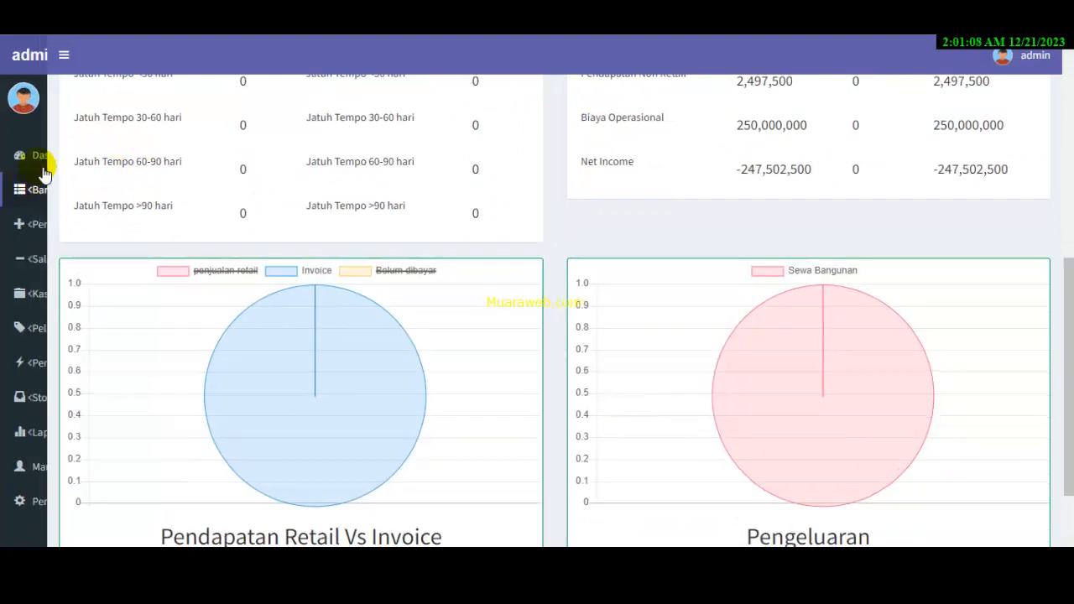